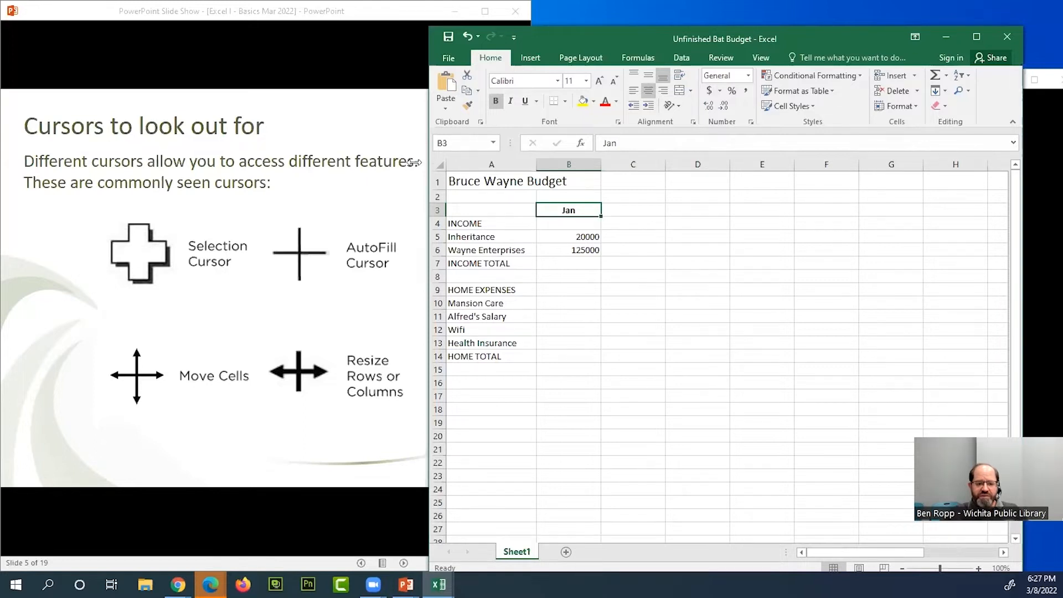
- Maximize the Unfinished Bat Budget workbook window
{"action": "left_click_drag", "start_coordinate": [414, 162], "coordinate": [3, 161]}
{"action": "left_click", "coordinate": [977, 36]}
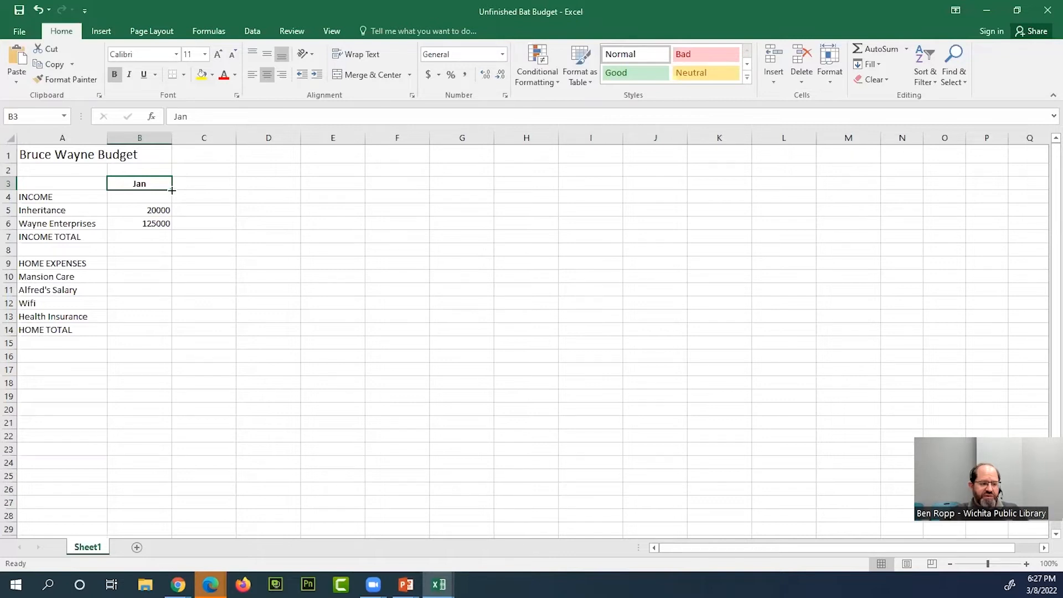
- Try AutoFilling the Jan header across row 3 through Dec in column M, and undo the fill
{"action": "left_click_drag", "start_coordinate": [172, 190], "coordinate": [787, 189]}
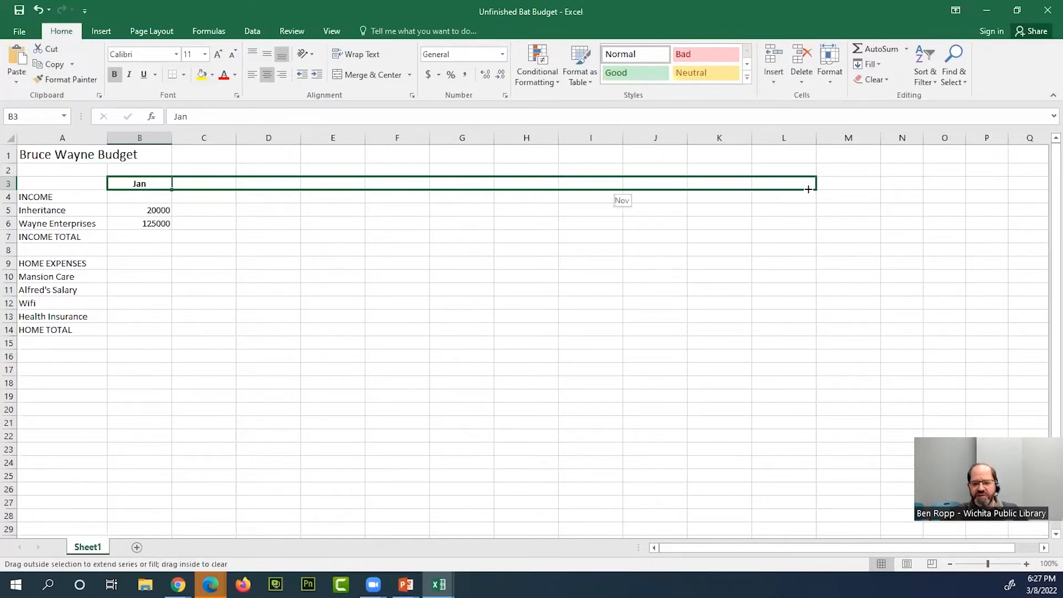
{"action": "left_click_drag", "start_coordinate": [851, 190], "coordinate": [853, 191]}
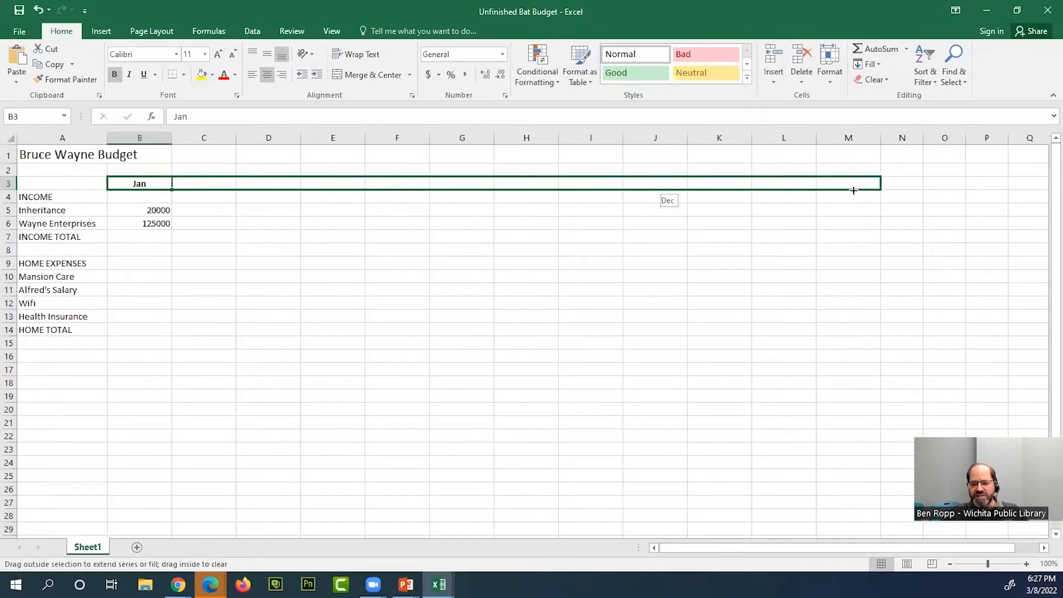
{"action": "left_click_drag", "start_coordinate": [853, 190], "coordinate": [854, 191]}
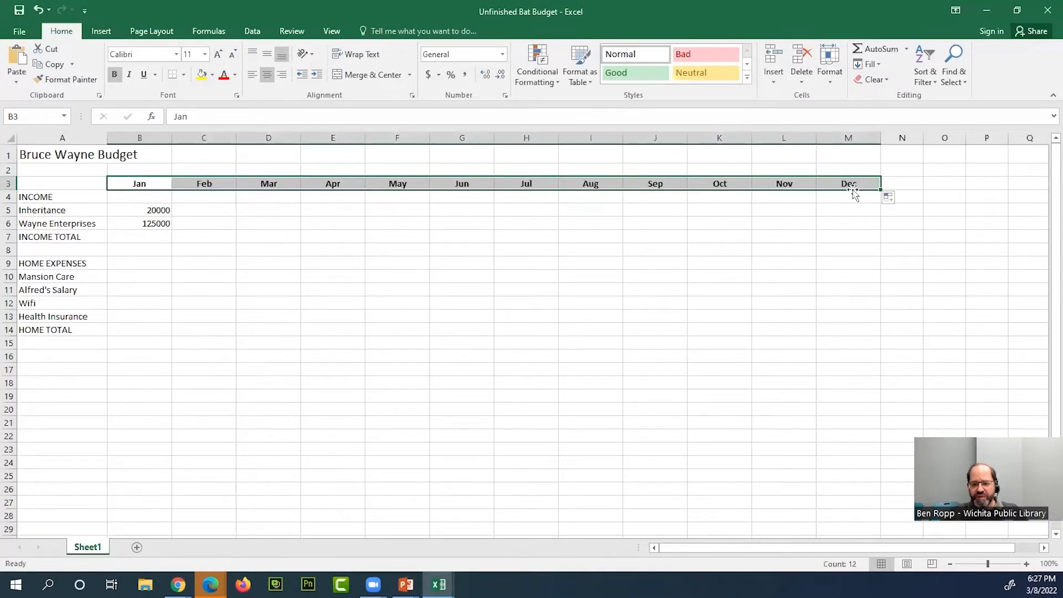
{"action": "left_click", "coordinate": [335, 209]}
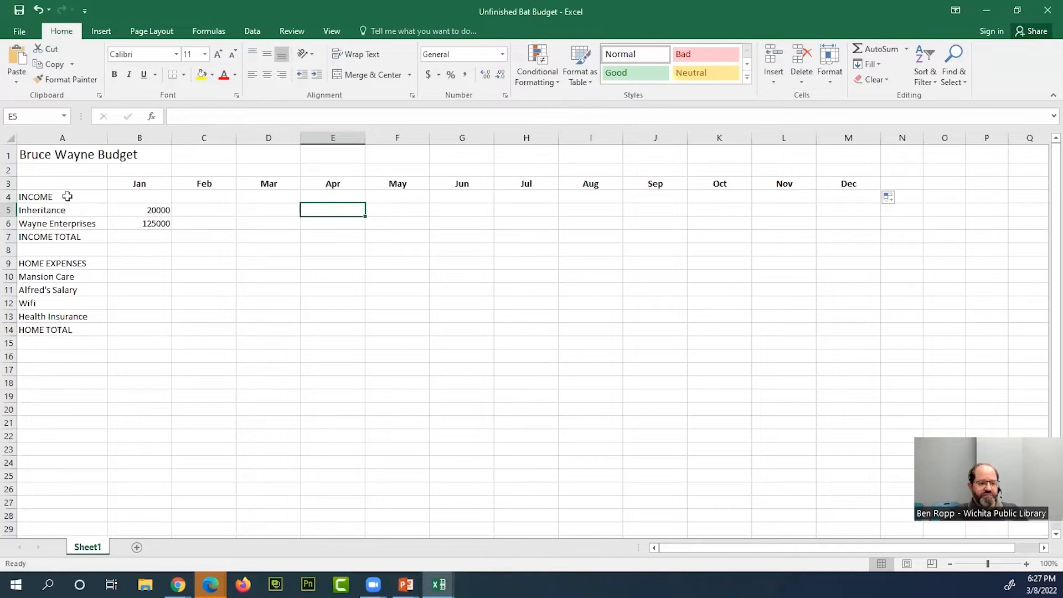
{"action": "left_click", "coordinate": [39, 10]}
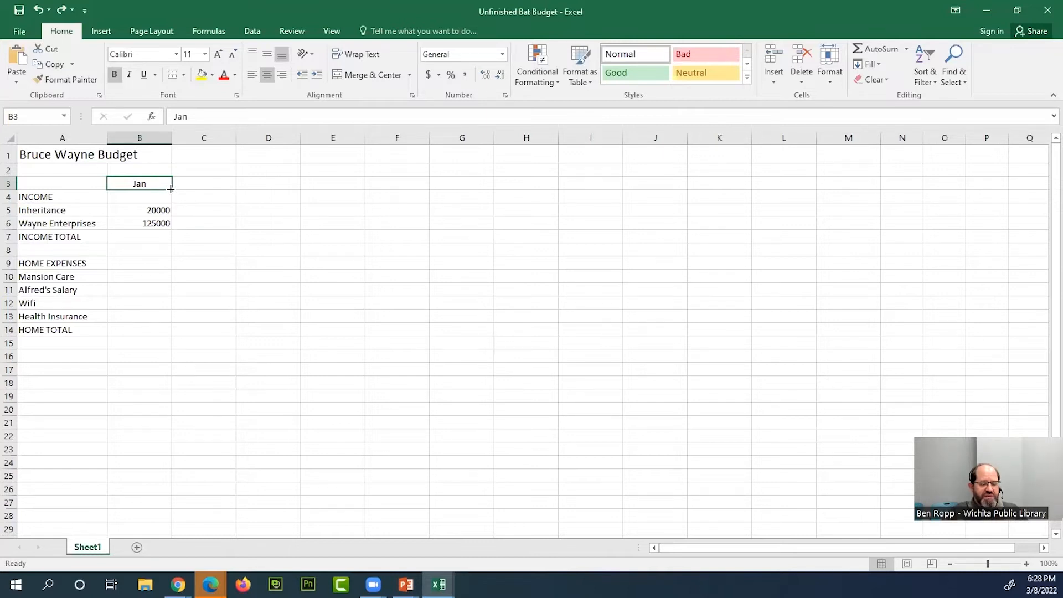
- AutoFill the month headers across row 3 from Jan in B3 to Dec in M3
{"action": "left_click_drag", "start_coordinate": [171, 189], "coordinate": [856, 187]}
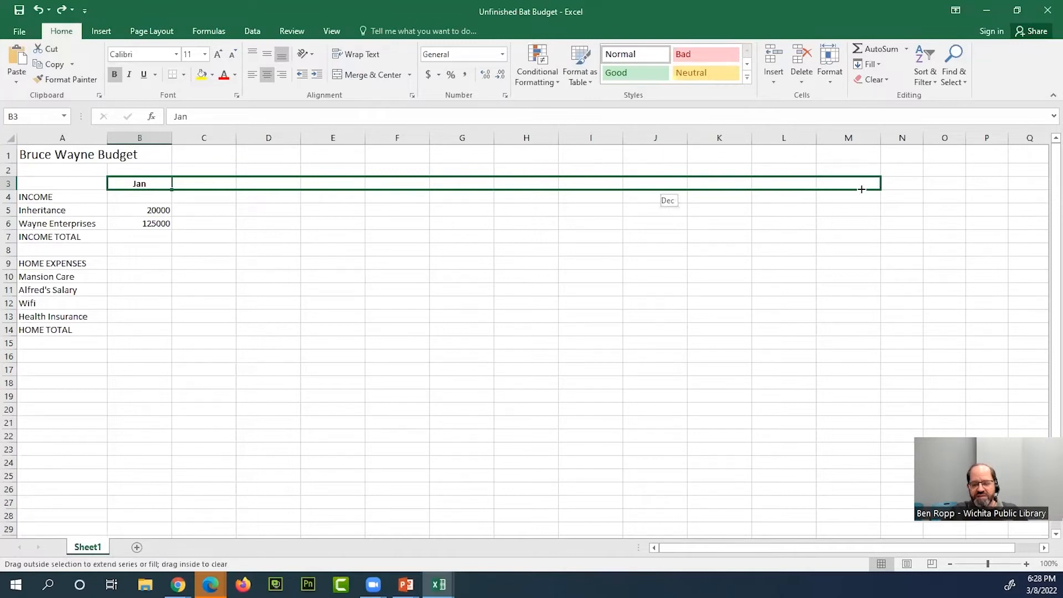
{"action": "left_click_drag", "start_coordinate": [861, 189], "coordinate": [859, 190]}
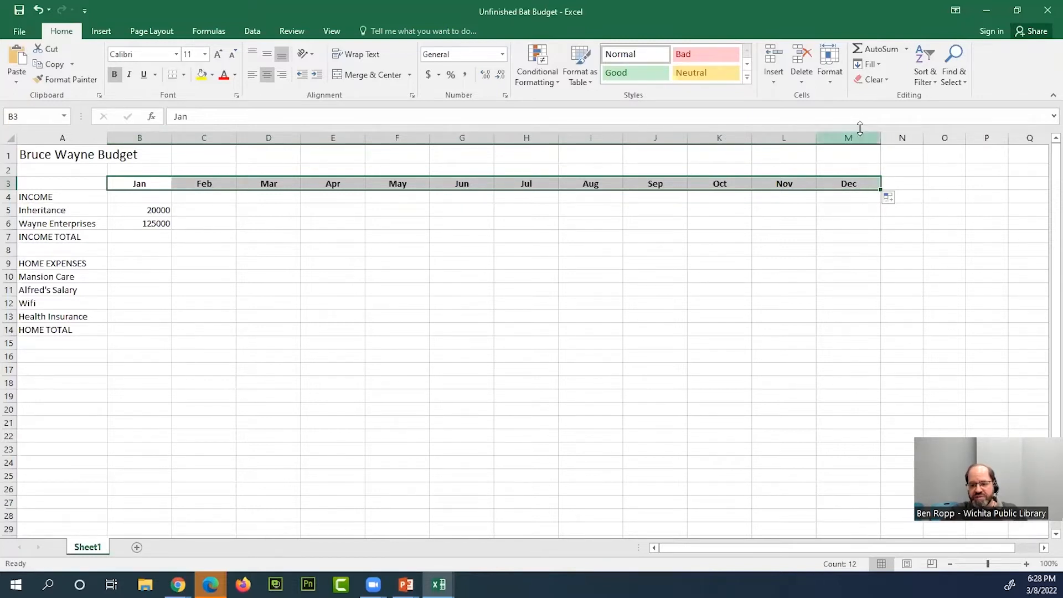
{"action": "left_click", "coordinate": [149, 198]}
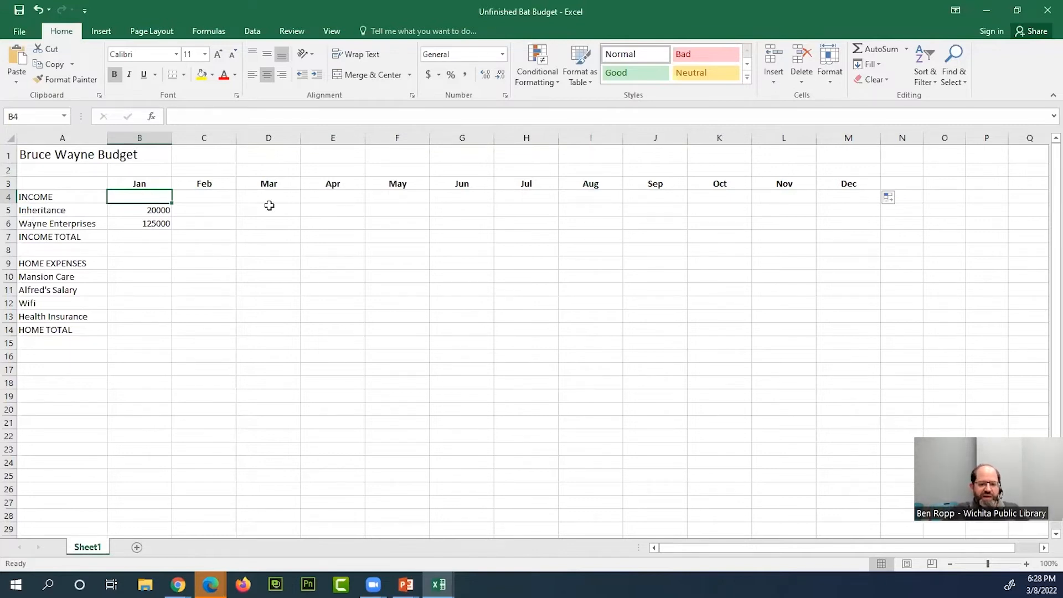
- AutoFill the May header in F3 down column F to row 23
{"action": "left_click", "coordinate": [408, 185]}
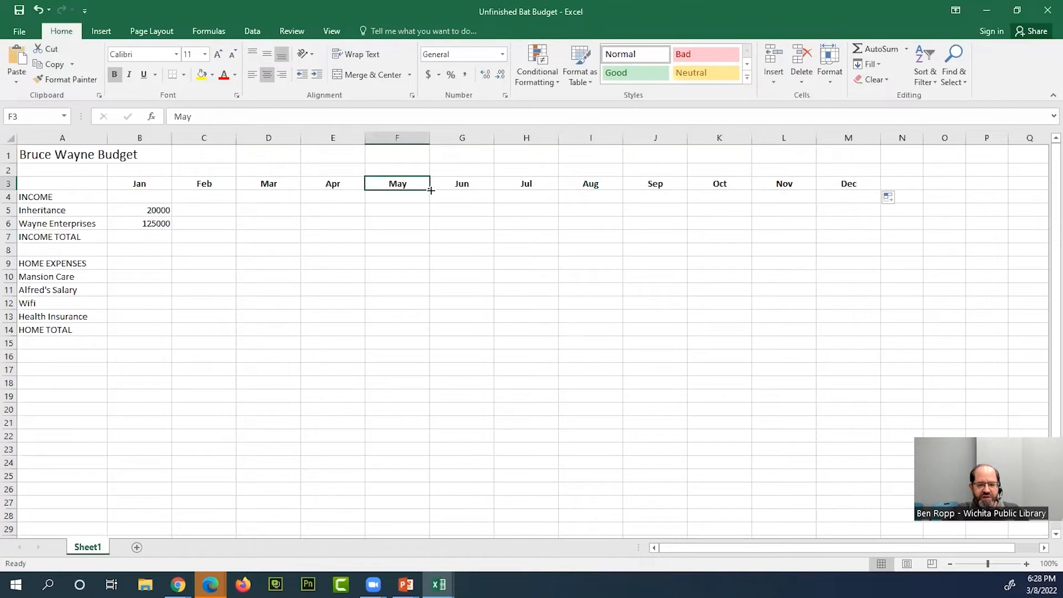
{"action": "left_click_drag", "start_coordinate": [430, 190], "coordinate": [432, 454]}
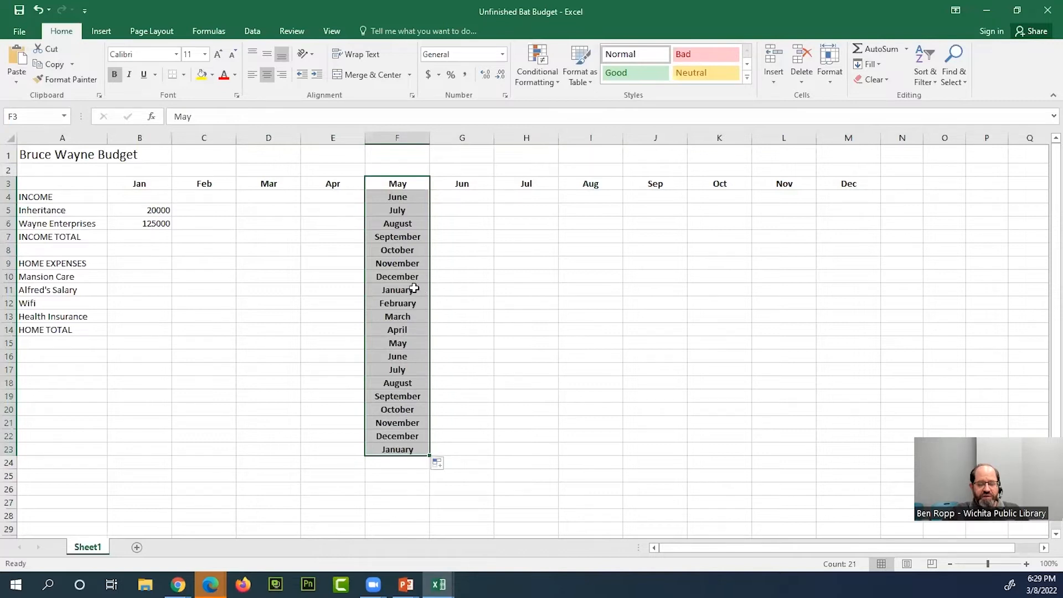
{"action": "left_click", "coordinate": [414, 184]}
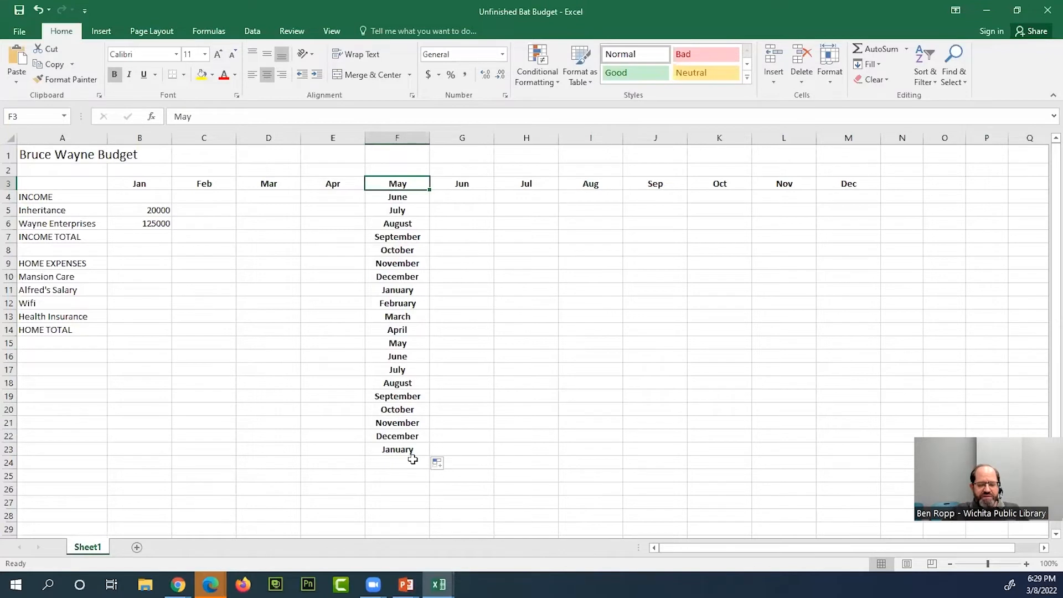
- AutoFill the Jul header in H3 down to row 23 and set the fill option to Copy Cells
{"action": "left_click", "coordinate": [540, 185]}
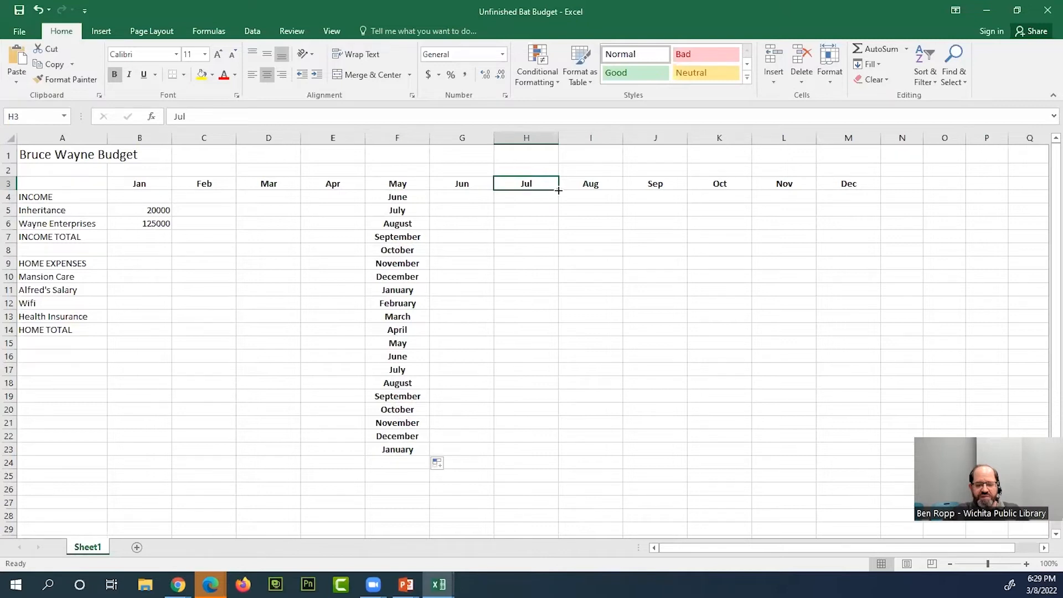
{"action": "left_click_drag", "start_coordinate": [557, 189], "coordinate": [559, 452]}
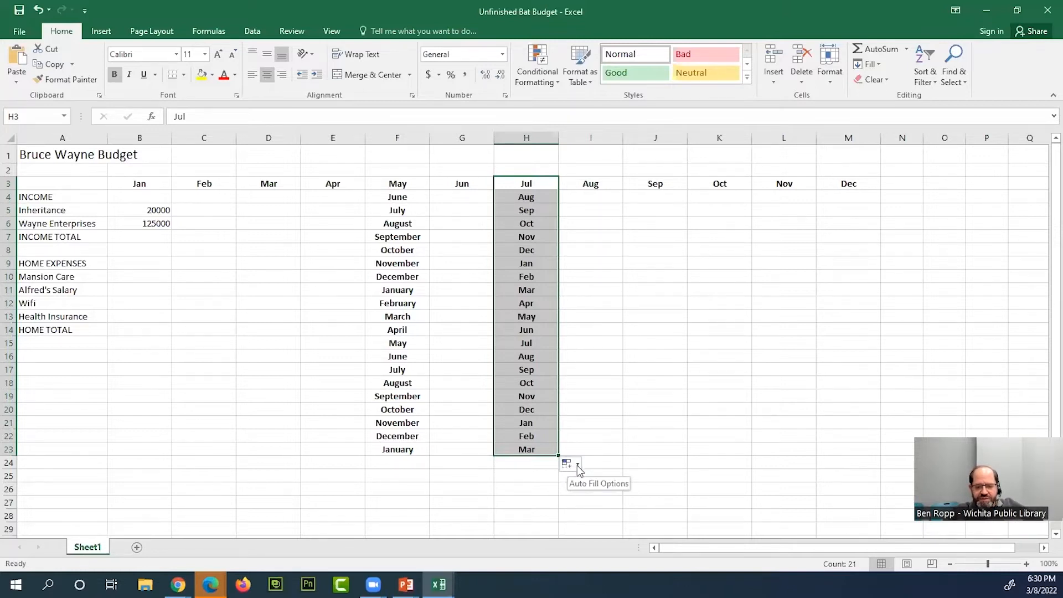
{"action": "left_click", "coordinate": [577, 465]}
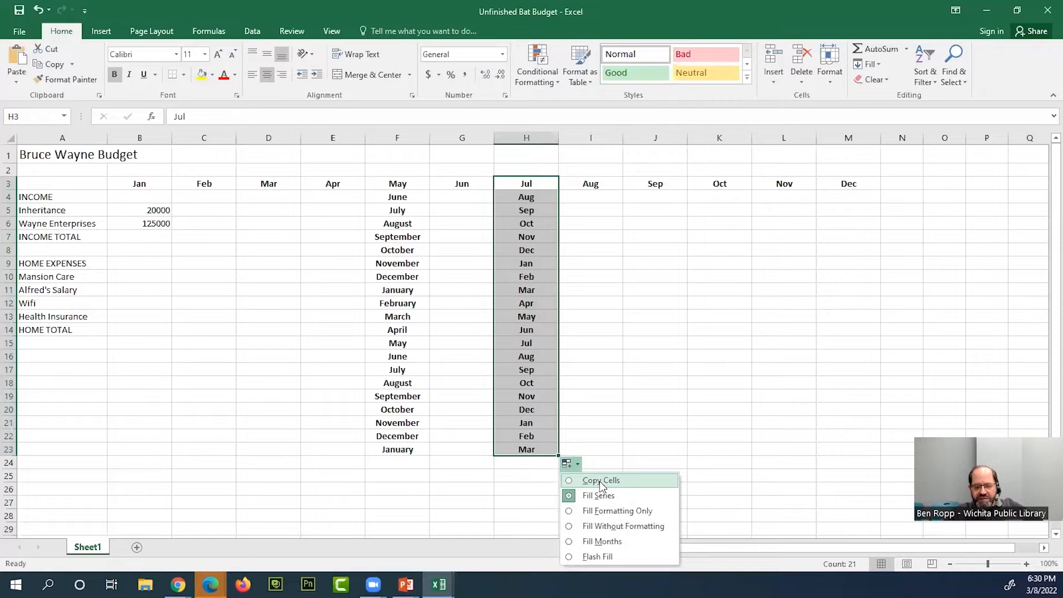
{"action": "left_click", "coordinate": [575, 466]}
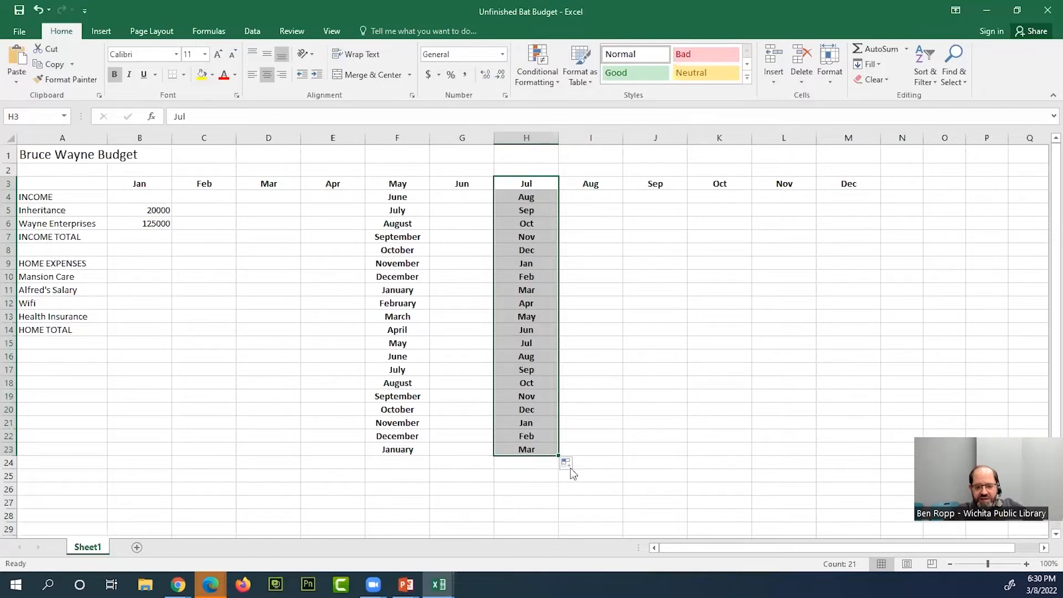
{"action": "left_click", "coordinate": [577, 466]}
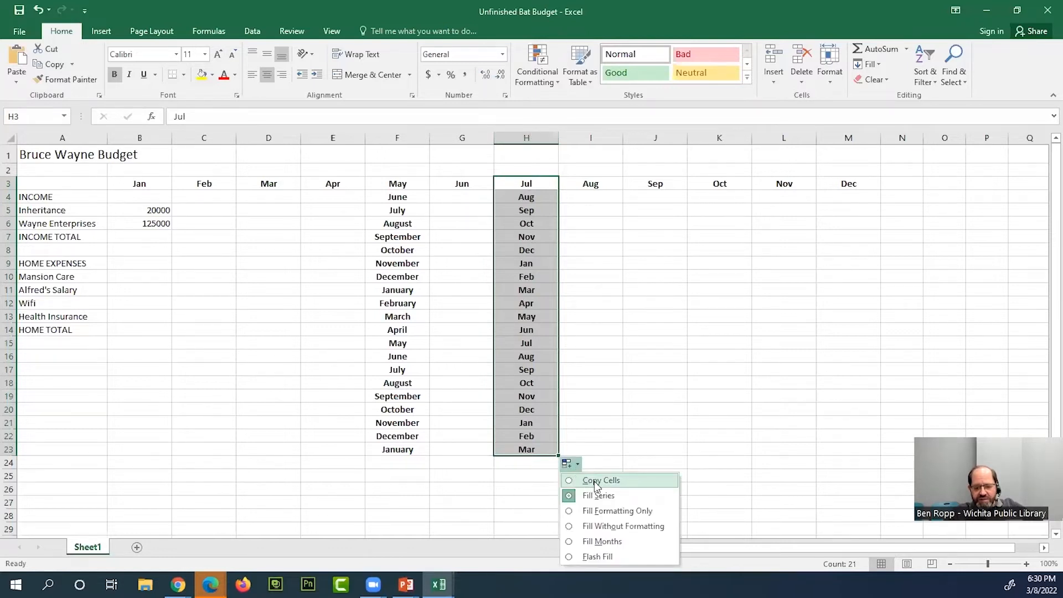
{"action": "left_click", "coordinate": [593, 481]}
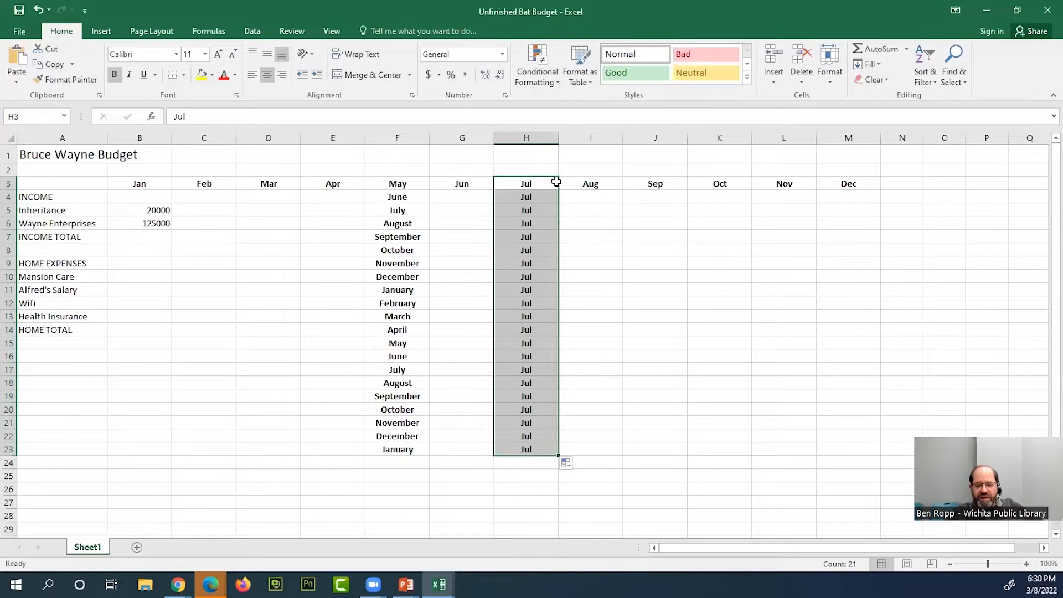
- Set the column H fill option back to Fill Series, and undo the vertical month fills in columns H and F
{"action": "left_click", "coordinate": [569, 463]}
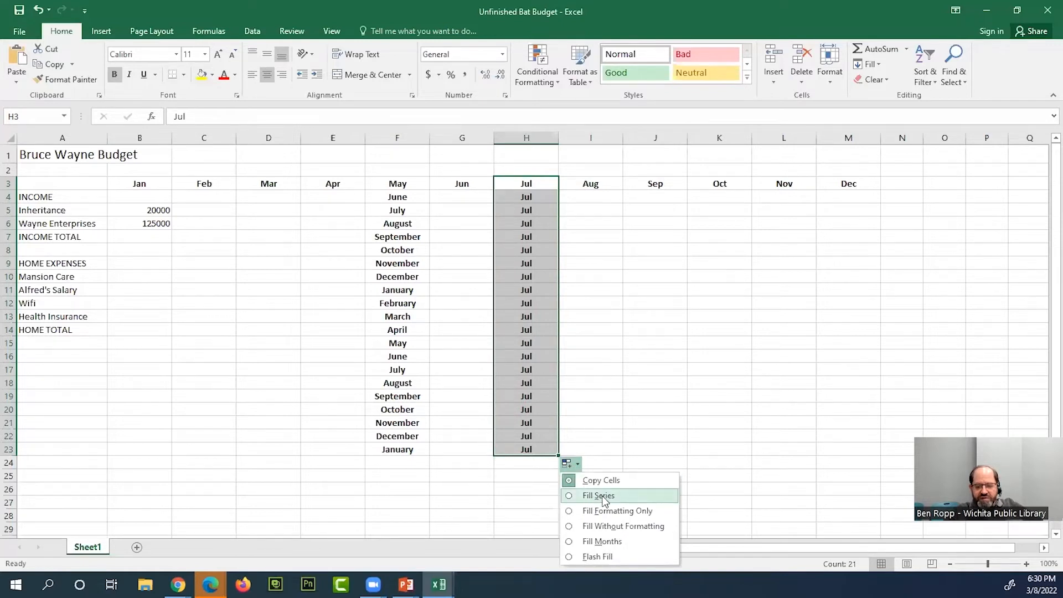
{"action": "left_click", "coordinate": [604, 496]}
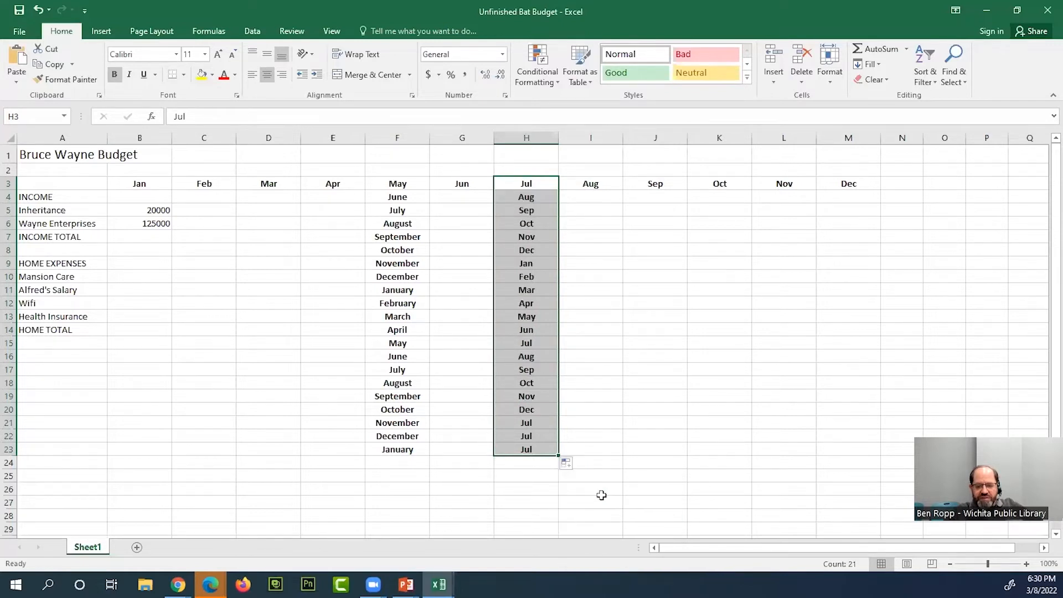
{"action": "left_click", "coordinate": [489, 396]}
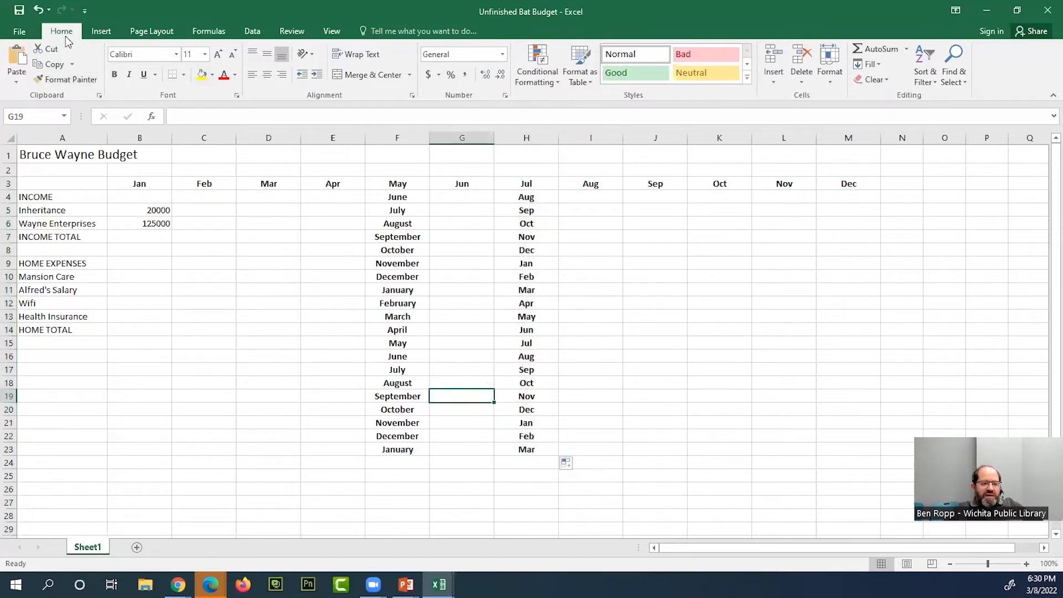
{"action": "left_click", "coordinate": [38, 10]}
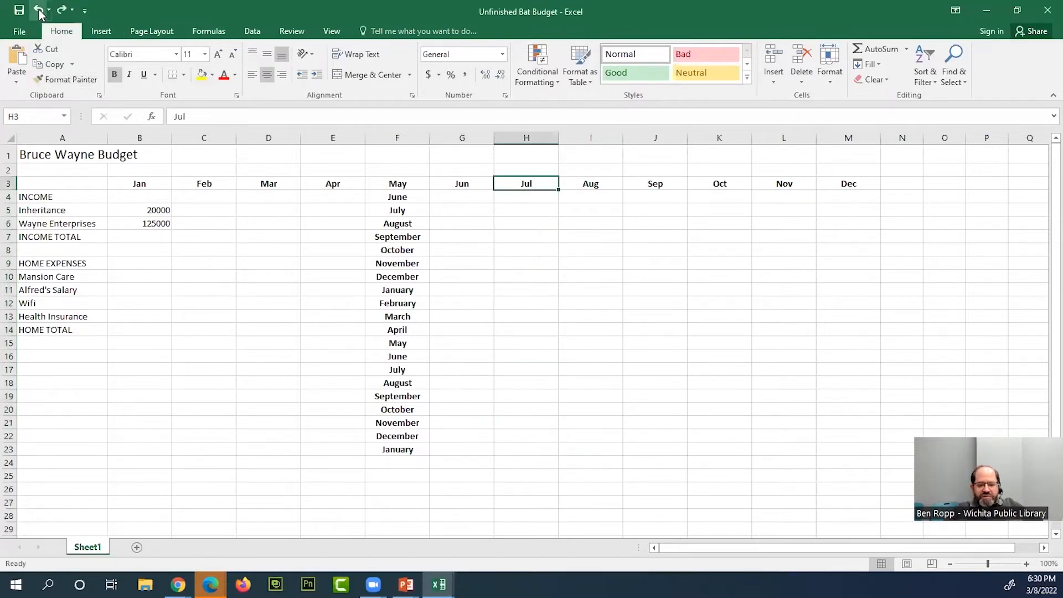
{"action": "left_click", "coordinate": [38, 10]}
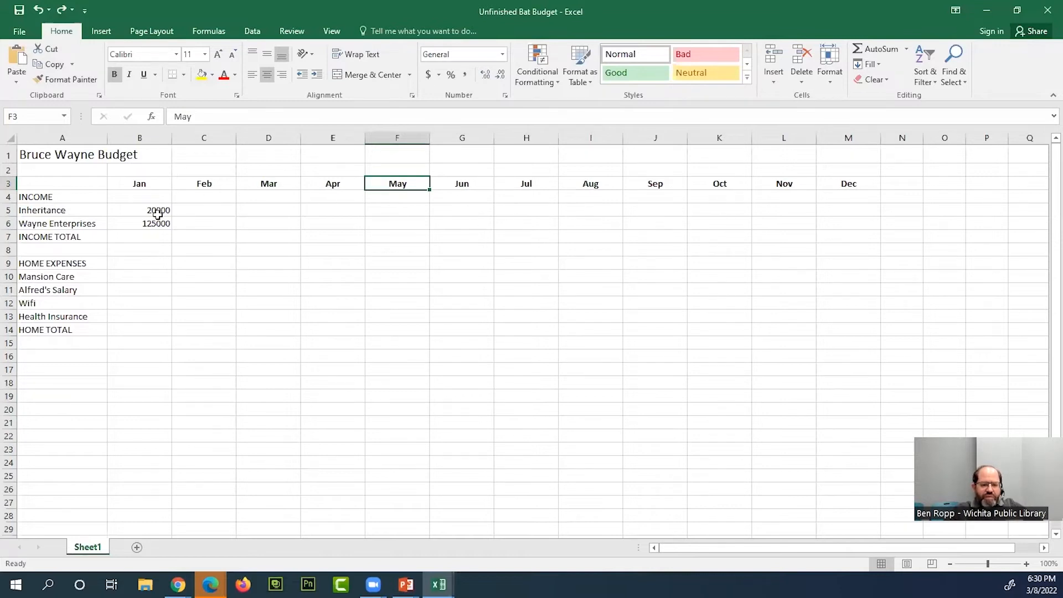
{"action": "left_click", "coordinate": [215, 213]}
{"action": "left_click", "coordinate": [151, 235]}
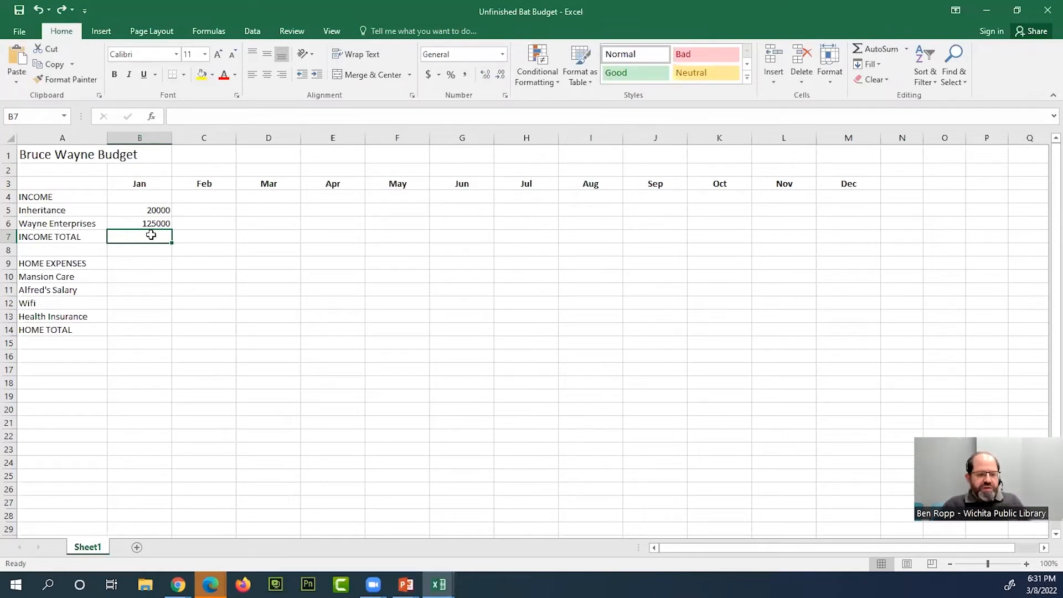
- AutoFill January's Inheritance amount of 20000 across row 5 from B5 to December in M5
{"action": "left_click", "coordinate": [159, 211]}
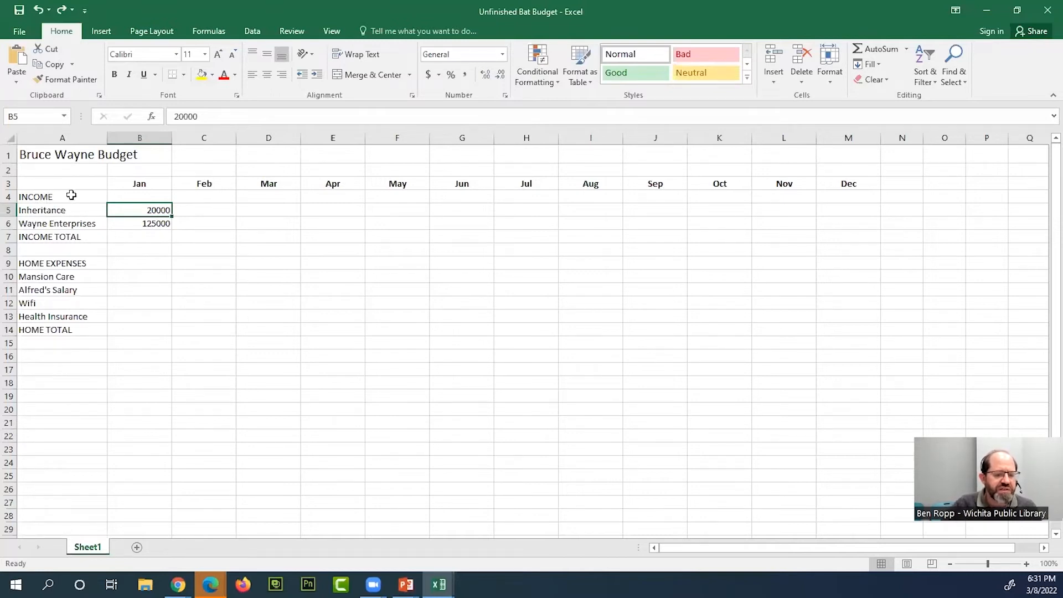
{"action": "left_click", "coordinate": [52, 209]}
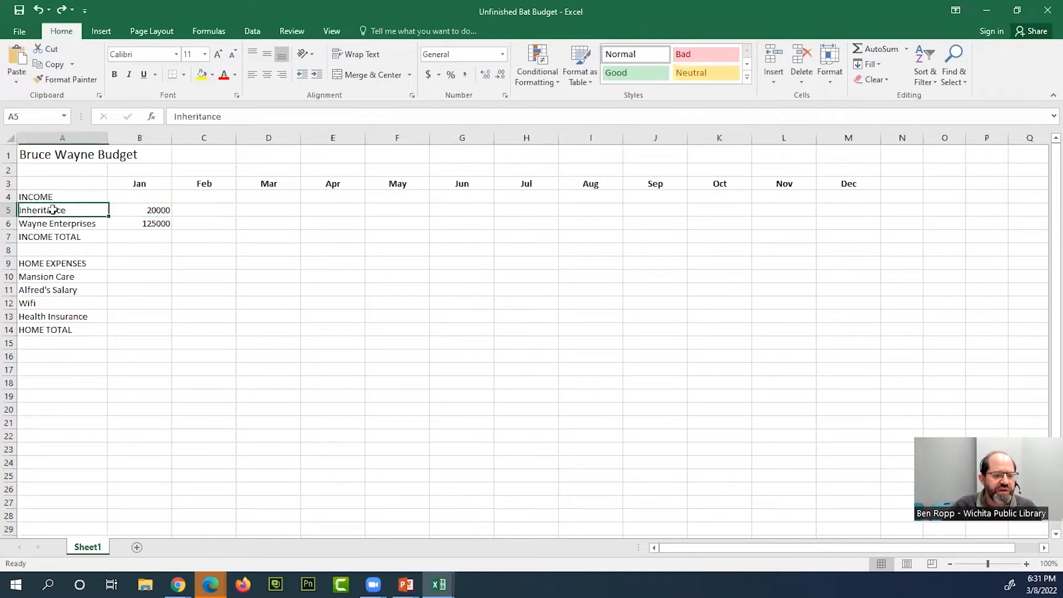
{"action": "left_click", "coordinate": [163, 210]}
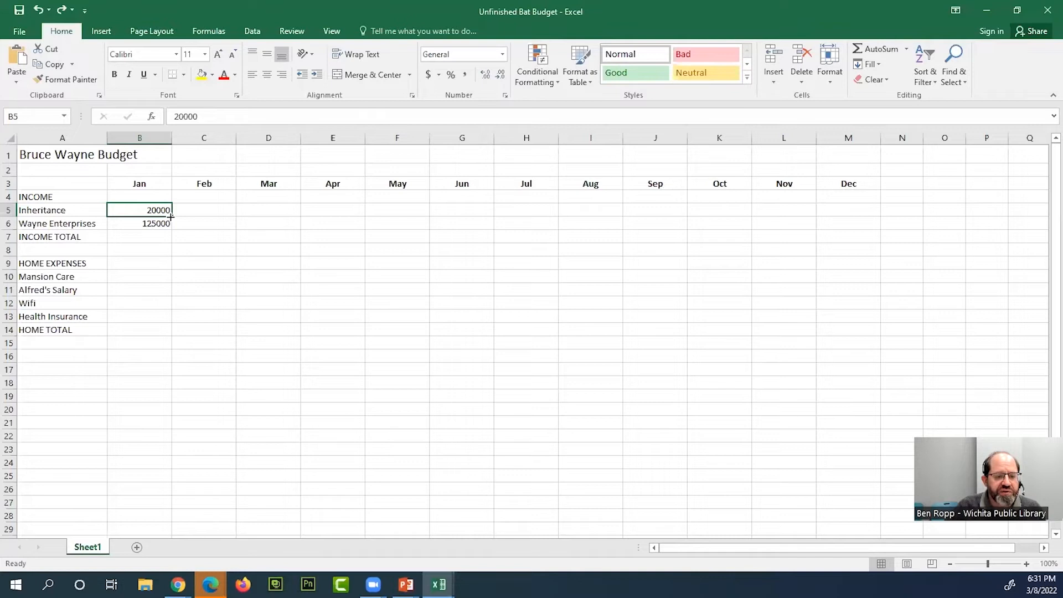
{"action": "left_click_drag", "start_coordinate": [171, 217], "coordinate": [849, 214]}
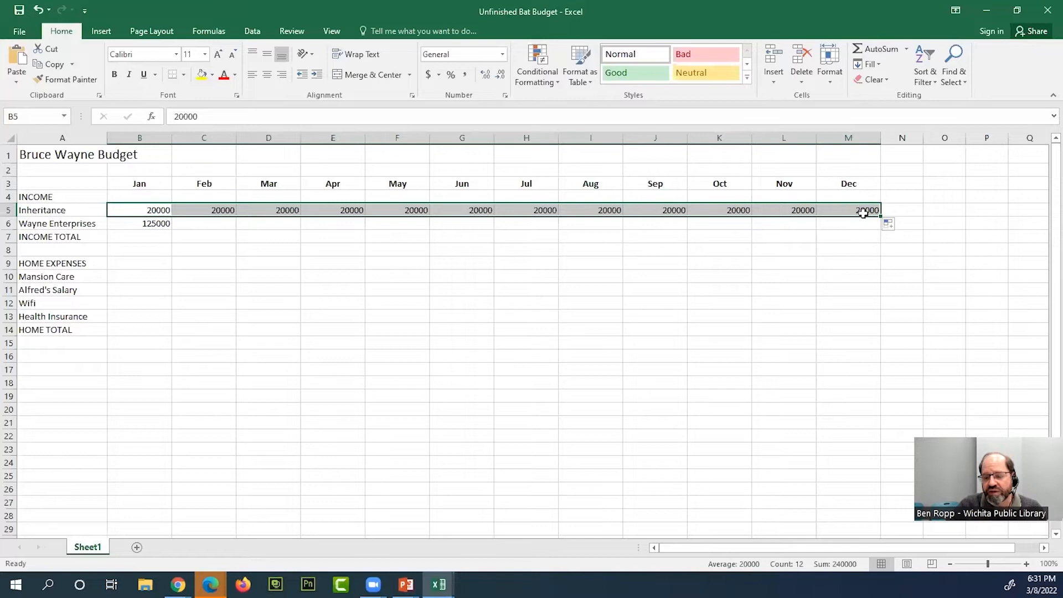
- Try the Fill Series option on the Inheritance row's fill, and set it back to Copy Cells
{"action": "left_click", "coordinate": [900, 227]}
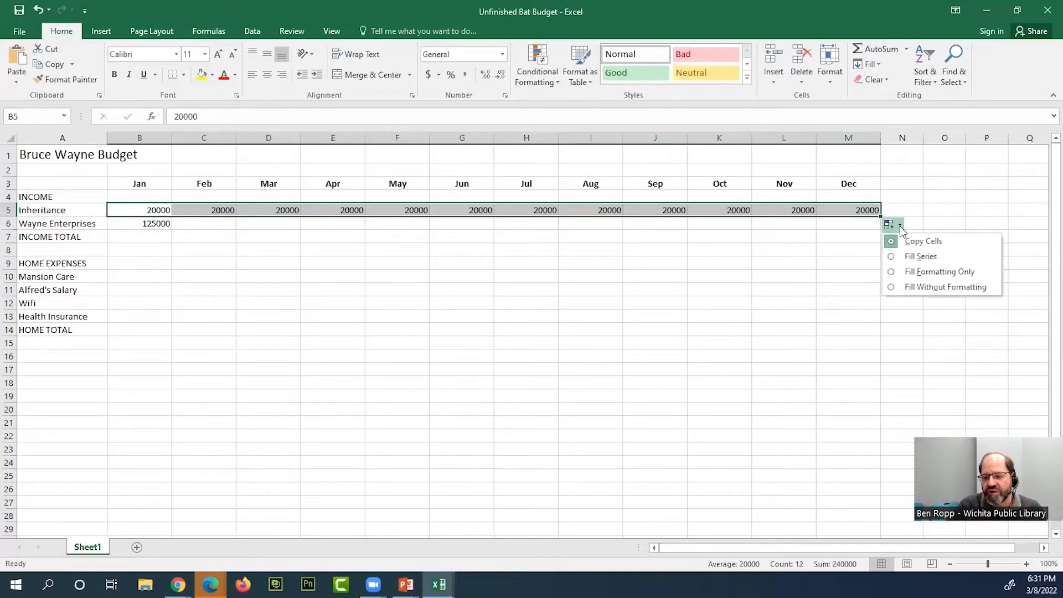
{"action": "left_click", "coordinate": [920, 259]}
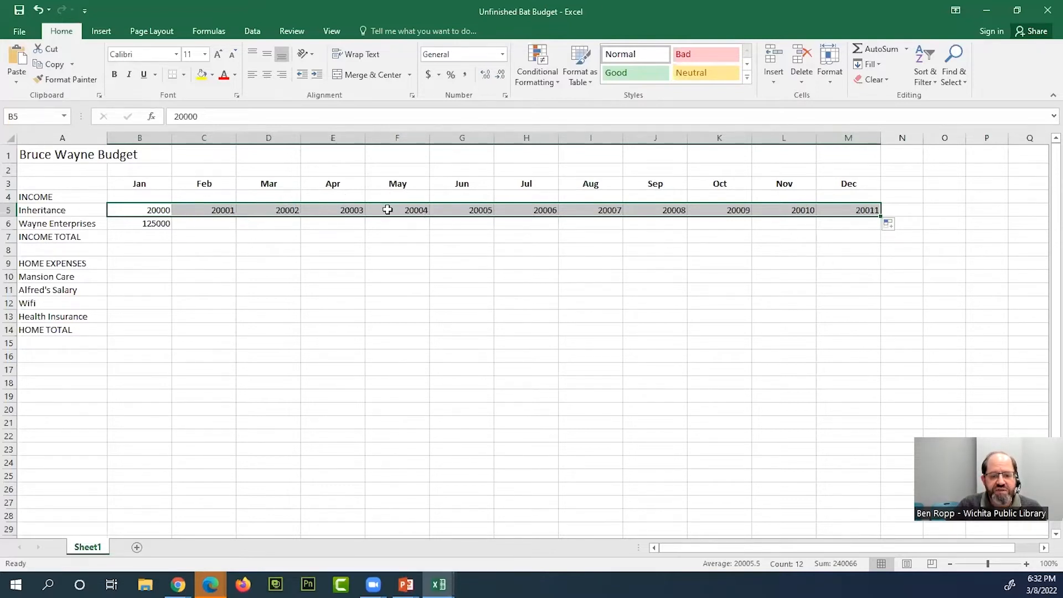
{"action": "left_click", "coordinate": [900, 224]}
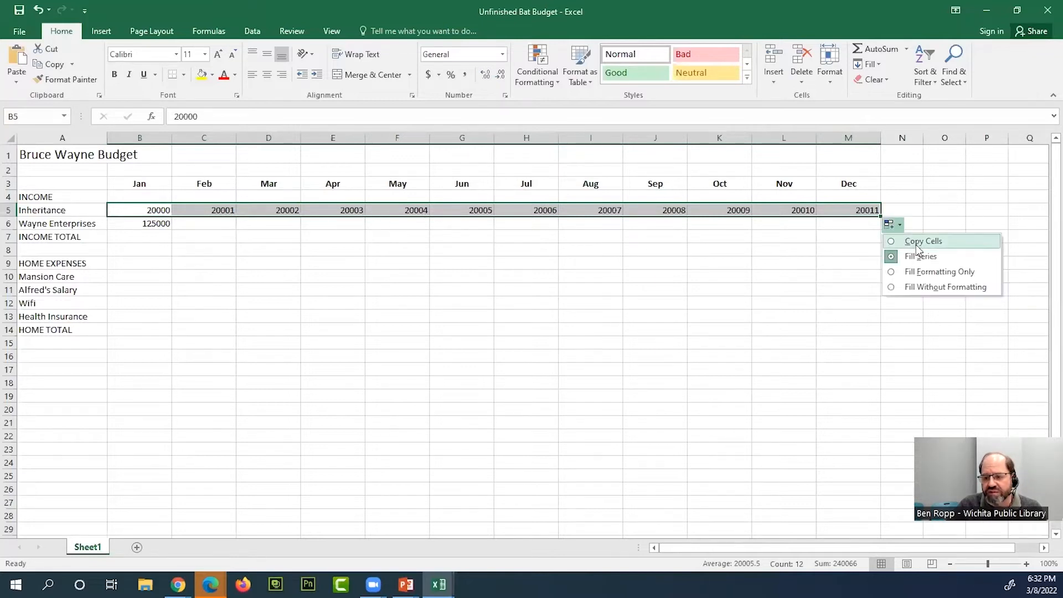
{"action": "left_click", "coordinate": [917, 244]}
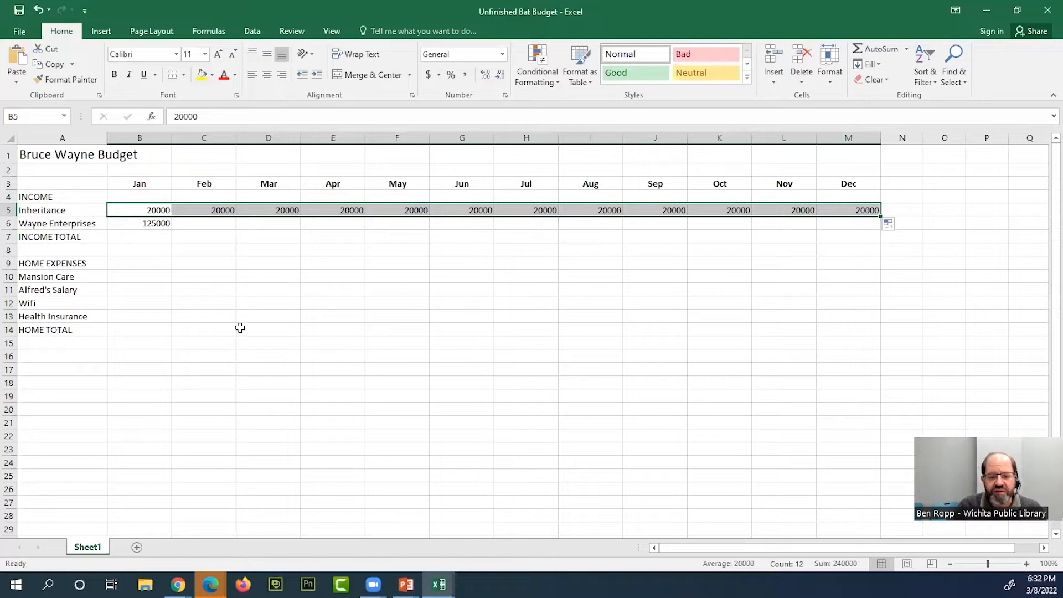
- AutoFill January's Wayne Enterprises amount of 125000 across row 6 from B6 to December in M6
{"action": "left_click_drag", "start_coordinate": [269, 228], "coordinate": [251, 236]}
{"action": "left_click", "coordinate": [161, 224]}
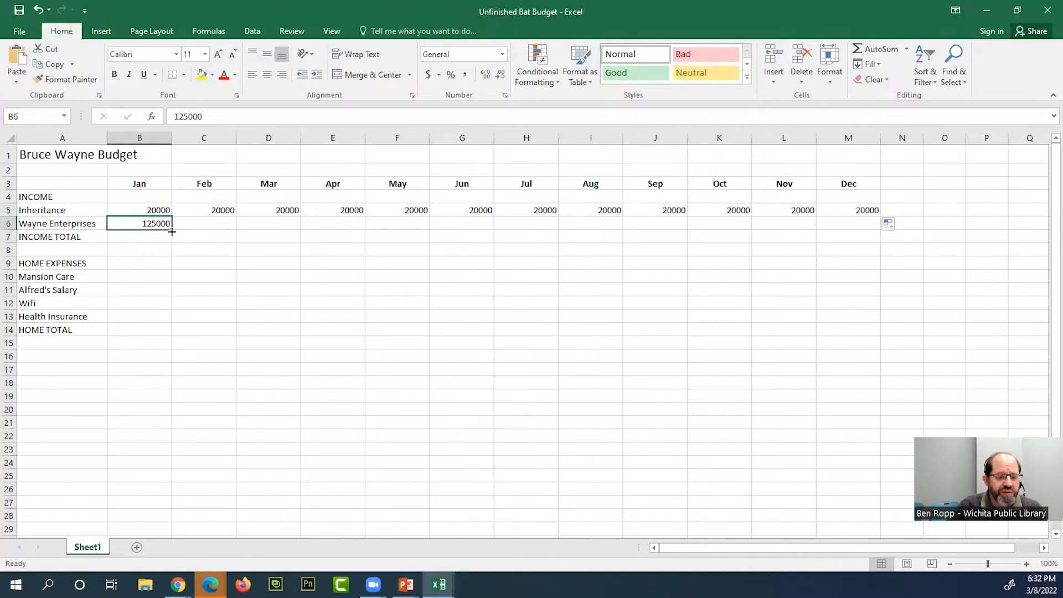
{"action": "left_click_drag", "start_coordinate": [173, 231], "coordinate": [855, 226]}
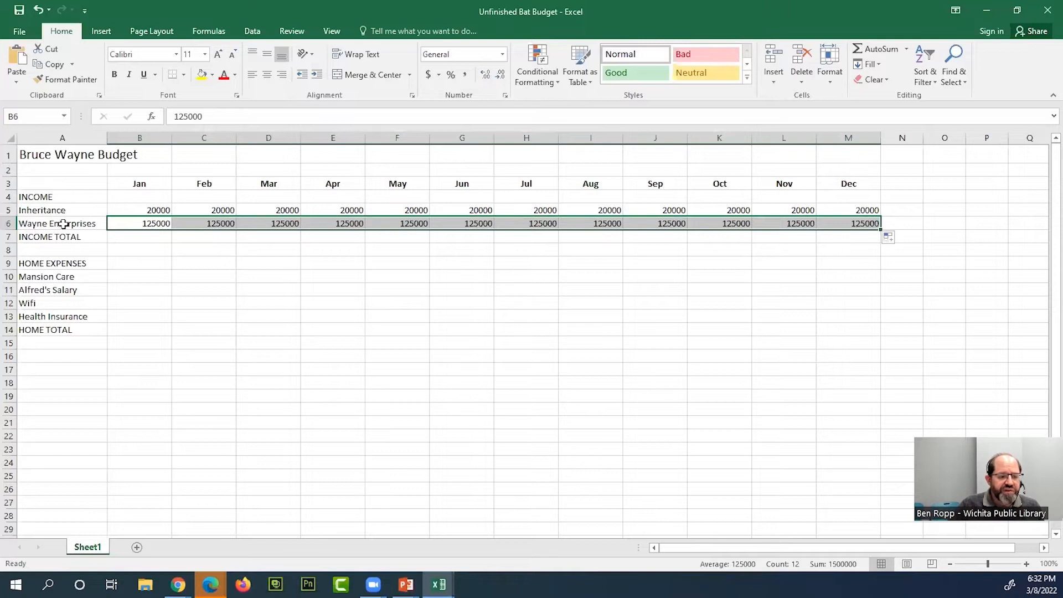
{"action": "left_click", "coordinate": [332, 247]}
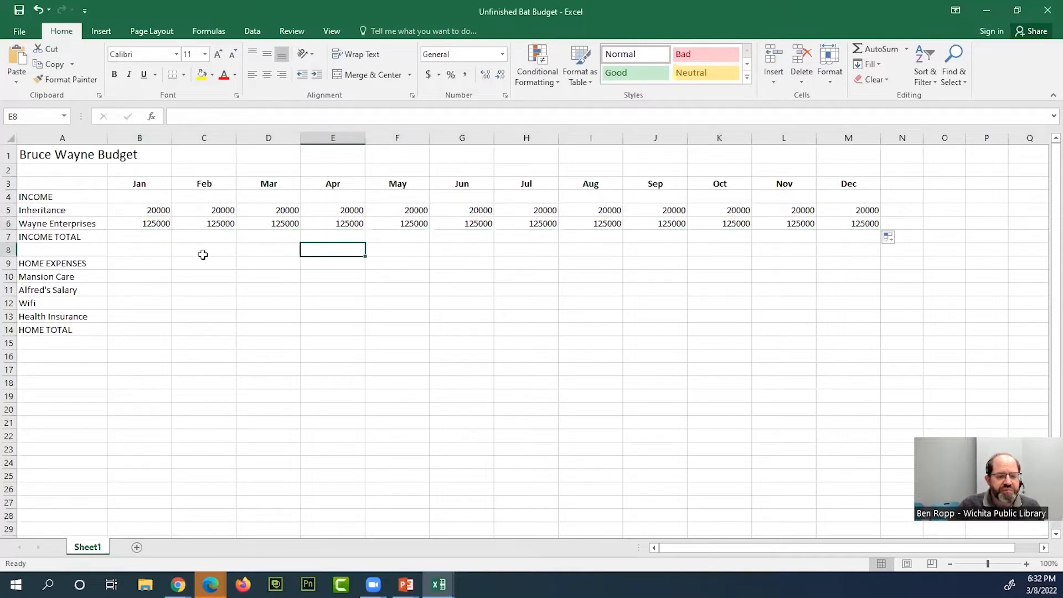
- Switch to a blank whiteboard and handwrite the equation 1 + 2 = x, erasing and redrawing the x farther from the equals sign
{"action": "left_click", "coordinate": [44, 238]}
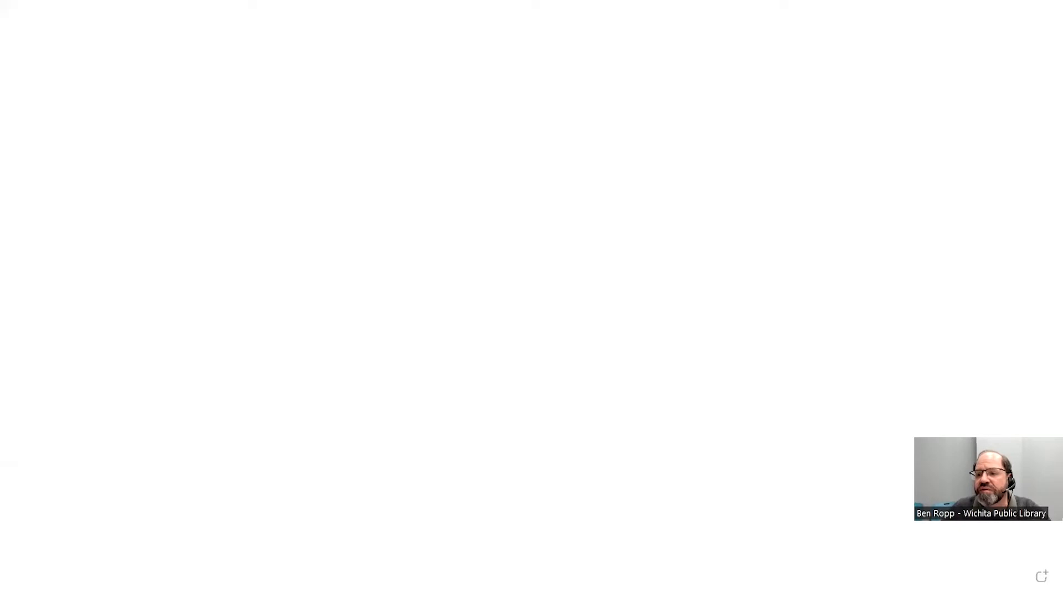
{"action": "left_click_drag", "start_coordinate": [416, 130], "coordinate": [417, 195]}
{"action": "mouse_move", "coordinate": [496, 140]}
{"action": "left_mouse_down"}
{"action": "mouse_move", "coordinate": [497, 201]}
{"action": "mouse_move", "coordinate": [627, 161]}
{"action": "left_mouse_up"}
{"action": "mouse_move", "coordinate": [693, 166]}
{"action": "left_mouse_down"}
{"action": "mouse_move", "coordinate": [746, 166]}
{"action": "mouse_move", "coordinate": [755, 191]}
{"action": "left_mouse_up"}
{"action": "mouse_move", "coordinate": [848, 161]}
{"action": "left_mouse_down"}
{"action": "mouse_move", "coordinate": [766, 192]}
{"action": "mouse_move", "coordinate": [808, 176]}
{"action": "mouse_move", "coordinate": [861, 233]}
{"action": "left_mouse_up"}
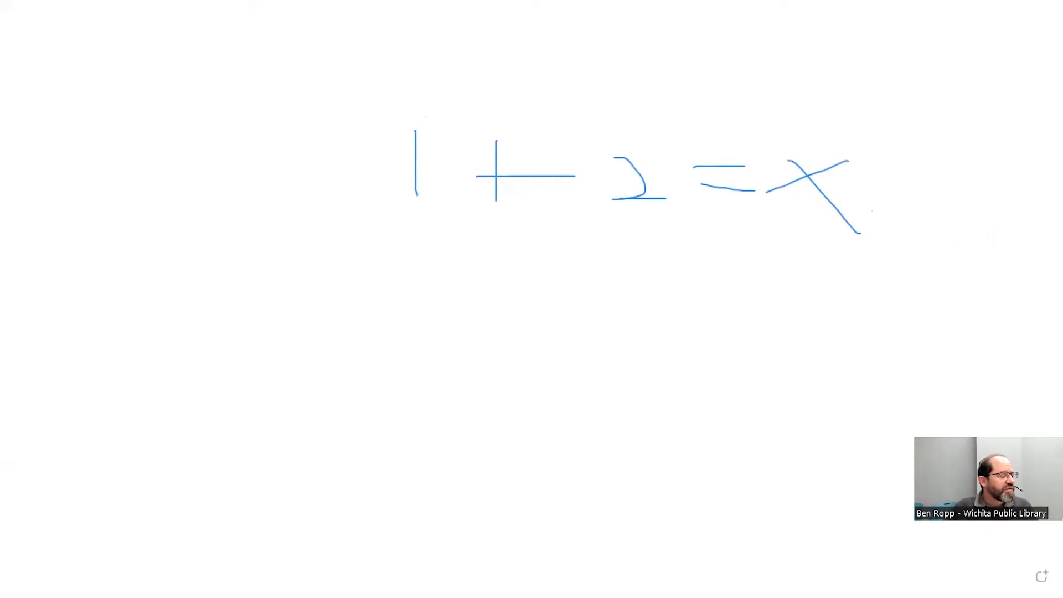
{"action": "left_click", "coordinate": [809, 176]}
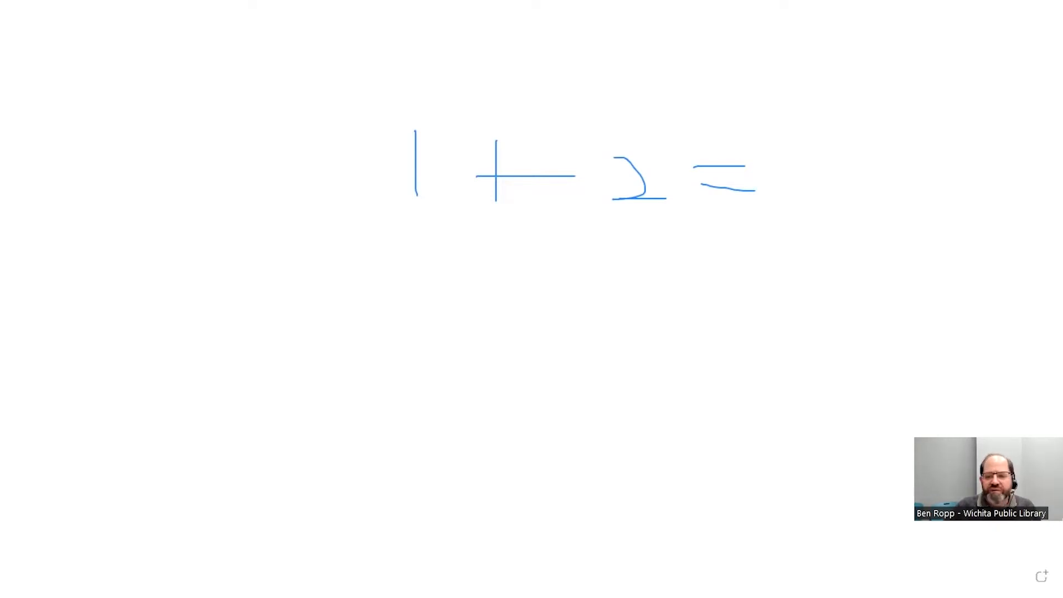
{"action": "left_click_drag", "start_coordinate": [866, 150], "coordinate": [820, 194]}
{"action": "left_click_drag", "start_coordinate": [827, 158], "coordinate": [877, 181]}
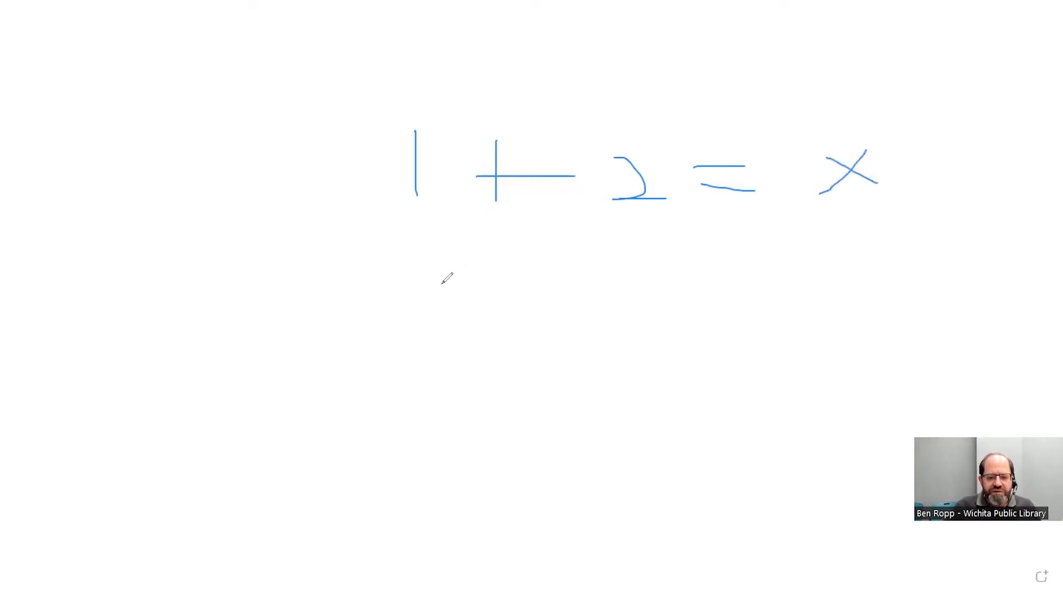
- Handwrite x = 1 + 2 below the first equation and circle its equals sign
{"action": "mouse_move", "coordinate": [424, 298]}
{"action": "left_mouse_down"}
{"action": "mouse_move", "coordinate": [358, 329]}
{"action": "mouse_move", "coordinate": [430, 328]}
{"action": "left_mouse_up"}
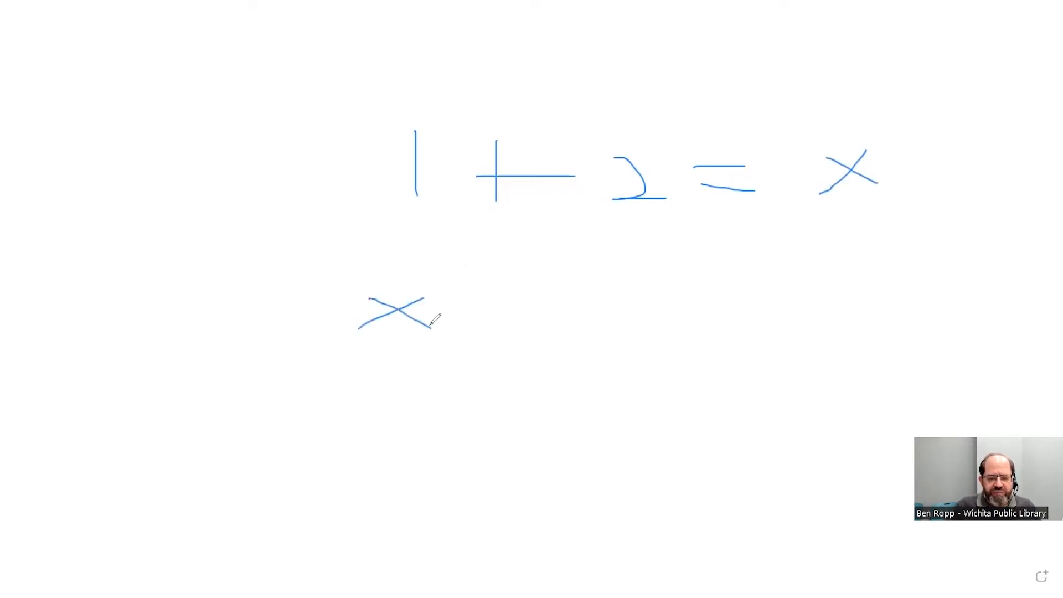
{"action": "left_click_drag", "start_coordinate": [488, 289], "coordinate": [561, 288]}
{"action": "left_click_drag", "start_coordinate": [493, 319], "coordinate": [561, 314]}
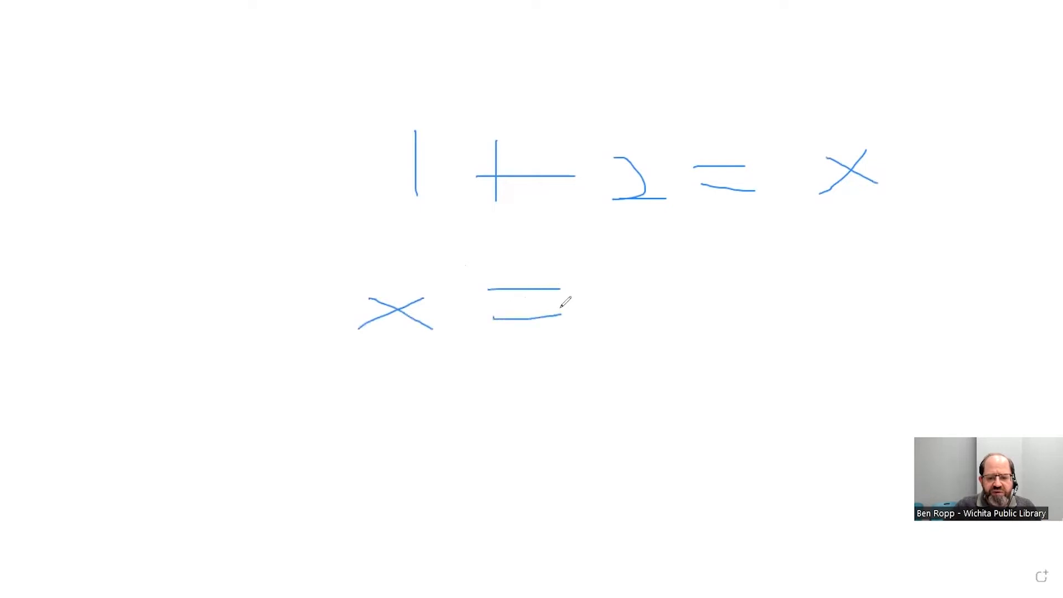
{"action": "left_click_drag", "start_coordinate": [642, 277], "coordinate": [643, 334]}
{"action": "mouse_move", "coordinate": [737, 280]}
{"action": "left_mouse_down"}
{"action": "mouse_move", "coordinate": [745, 327]}
{"action": "mouse_move", "coordinate": [759, 305]}
{"action": "mouse_move", "coordinate": [885, 284]}
{"action": "mouse_move", "coordinate": [864, 314]}
{"action": "mouse_move", "coordinate": [905, 325]}
{"action": "left_mouse_up"}
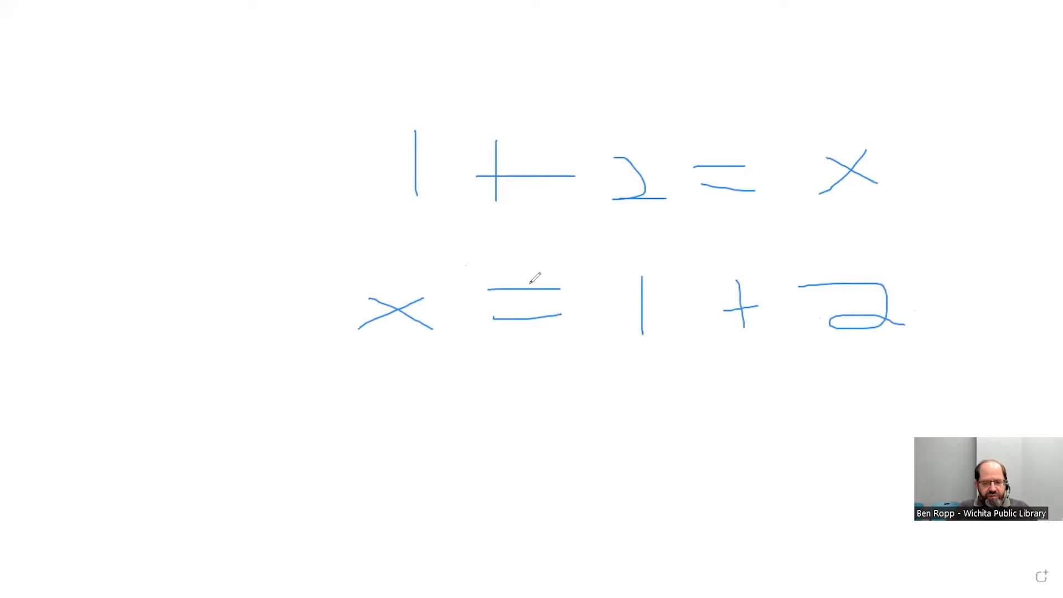
{"action": "mouse_move", "coordinate": [470, 296]}
{"action": "left_mouse_down"}
{"action": "mouse_move", "coordinate": [481, 347]}
{"action": "mouse_move", "coordinate": [487, 246]}
{"action": "mouse_move", "coordinate": [470, 306]}
{"action": "left_mouse_up"}
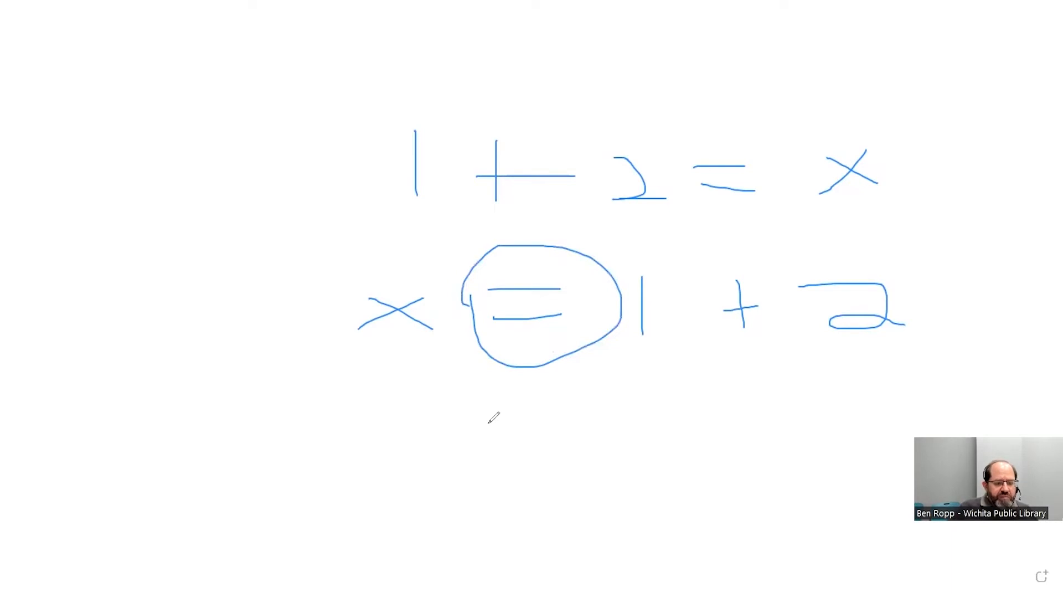
- Begin a third handwritten equation with B7 =, erasing and redrawing the badly drawn 7
{"action": "left_click_drag", "start_coordinate": [340, 420], "coordinate": [337, 471]}
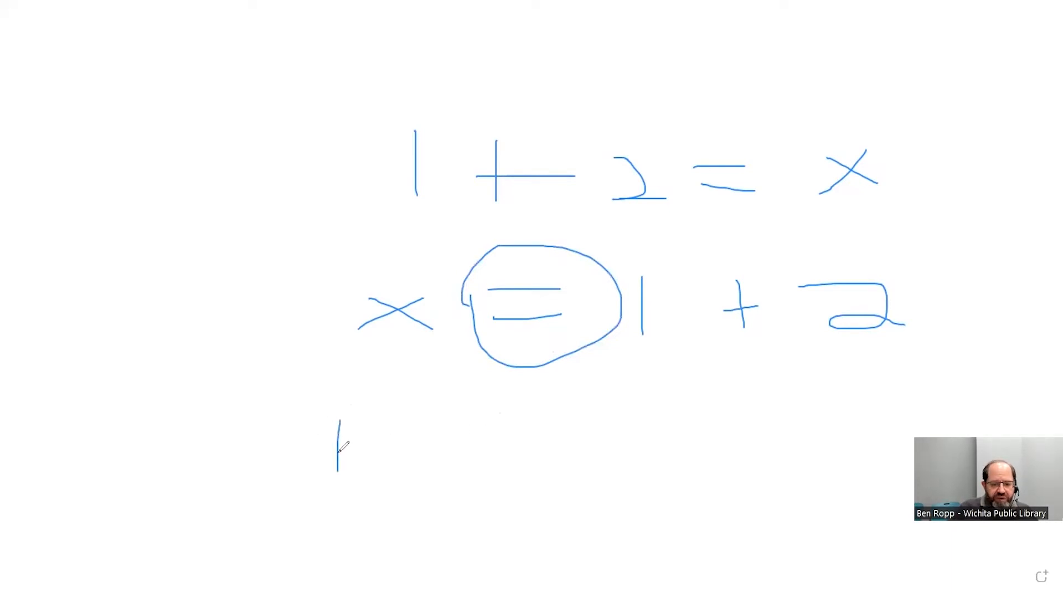
{"action": "mouse_move", "coordinate": [341, 417]}
{"action": "left_mouse_down"}
{"action": "mouse_move", "coordinate": [376, 431]}
{"action": "mouse_move", "coordinate": [338, 469]}
{"action": "left_mouse_up"}
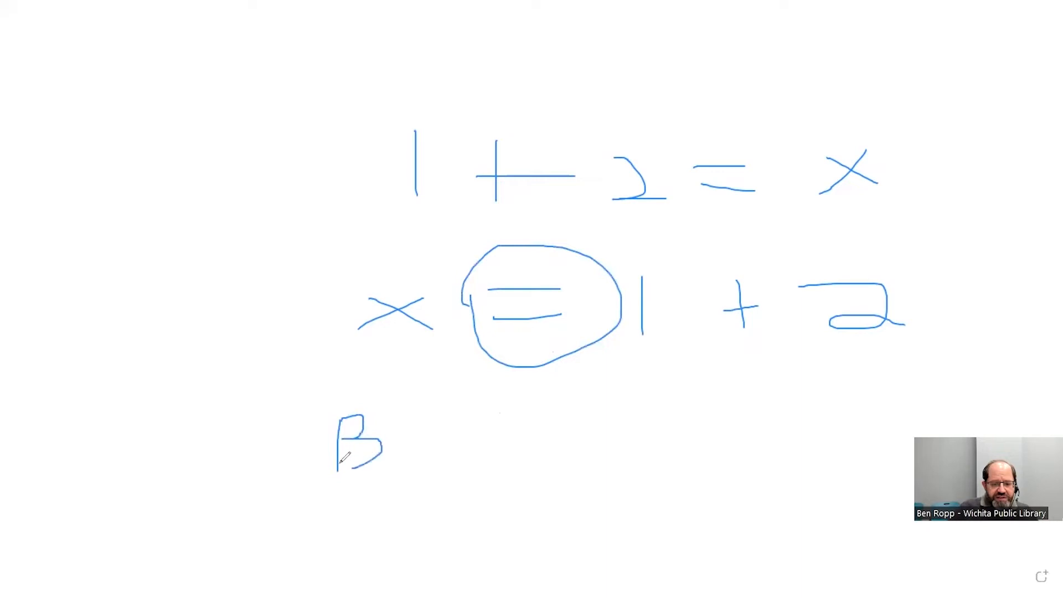
{"action": "left_click_drag", "start_coordinate": [451, 417], "coordinate": [405, 456]}
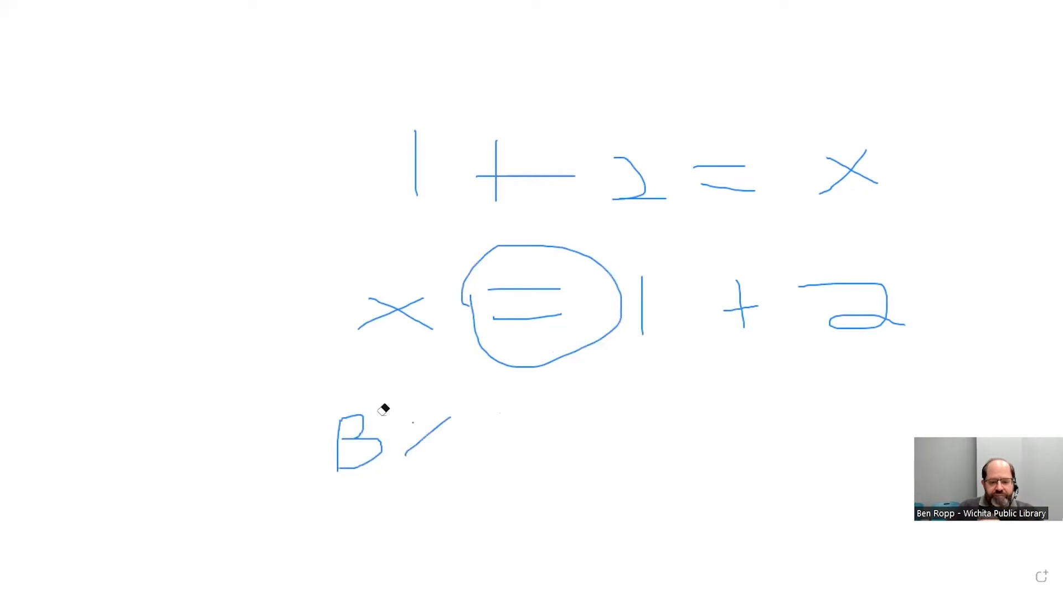
{"action": "left_click", "coordinate": [435, 427]}
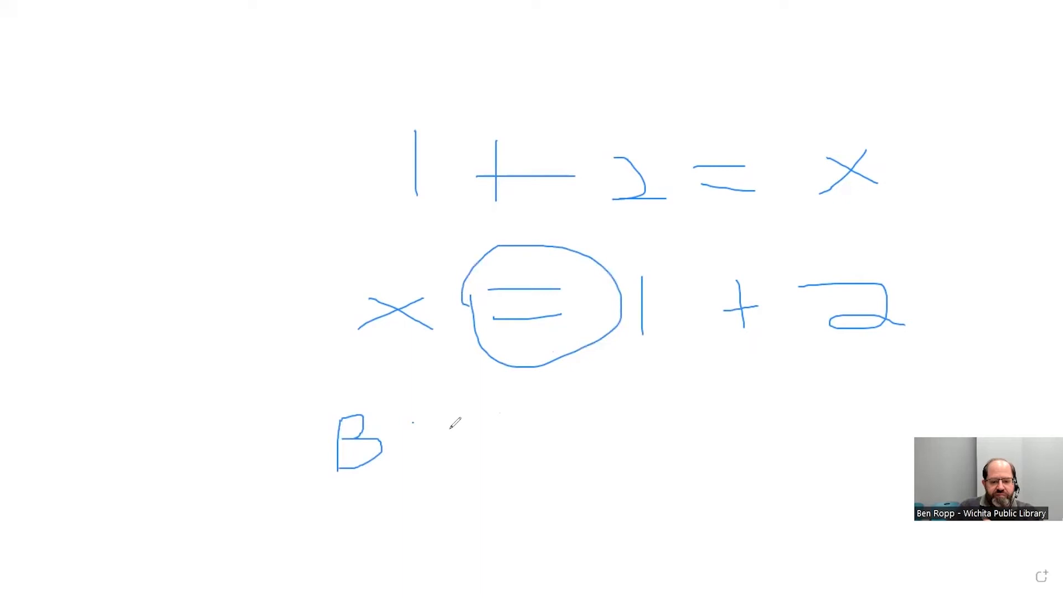
{"action": "left_click_drag", "start_coordinate": [405, 423], "coordinate": [446, 466]}
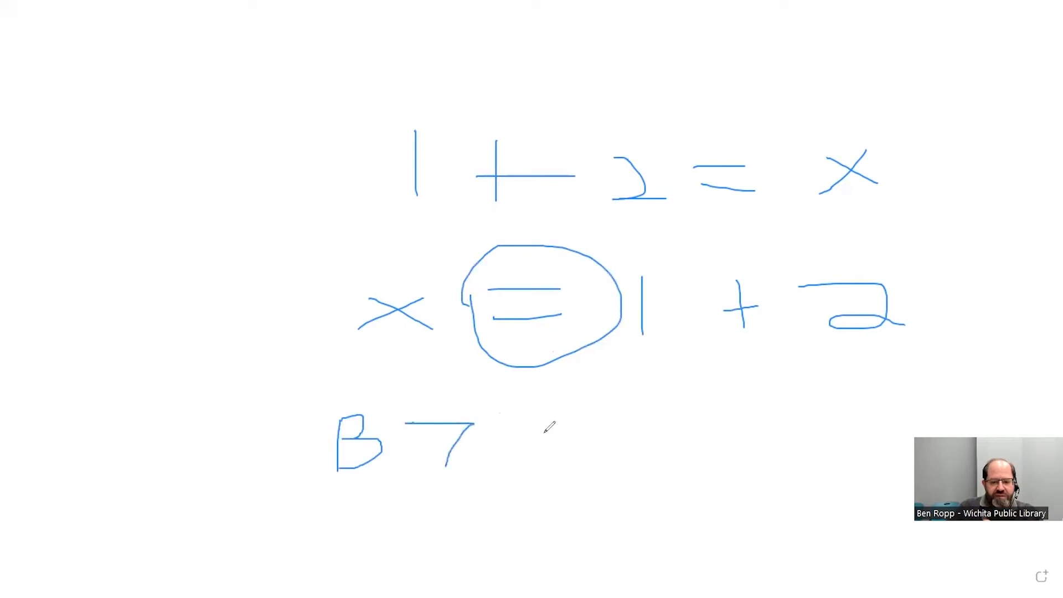
{"action": "left_click_drag", "start_coordinate": [524, 457], "coordinate": [598, 460]}
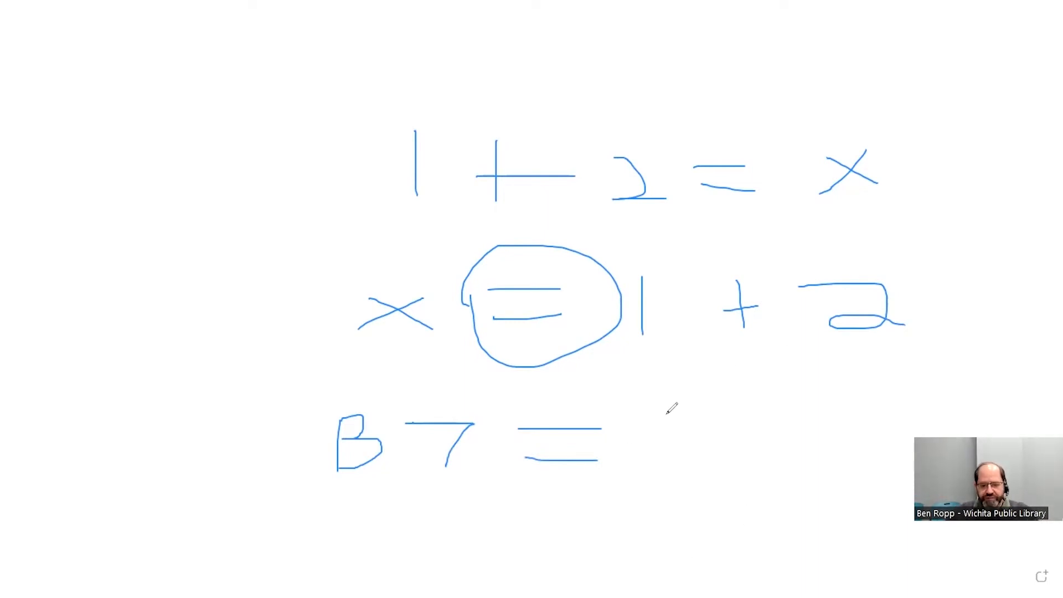
- Complete the third handwritten equation with B5 + B6 after the equals sign
{"action": "left_click_drag", "start_coordinate": [658, 411], "coordinate": [661, 479]}
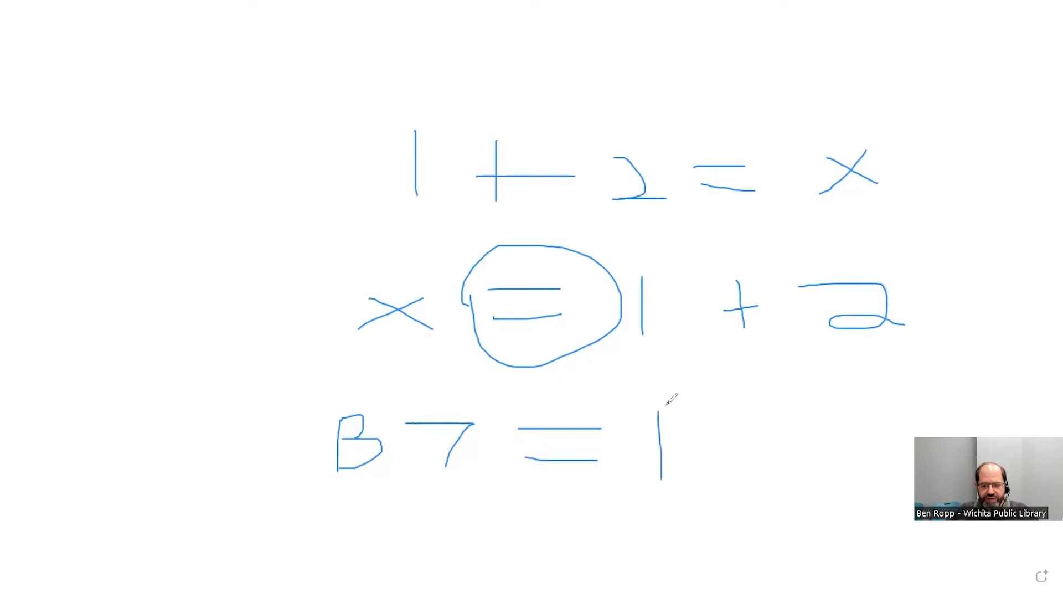
{"action": "mouse_move", "coordinate": [659, 411]}
{"action": "left_mouse_down"}
{"action": "mouse_move", "coordinate": [667, 436]}
{"action": "mouse_move", "coordinate": [711, 443]}
{"action": "mouse_move", "coordinate": [662, 480]}
{"action": "left_mouse_up"}
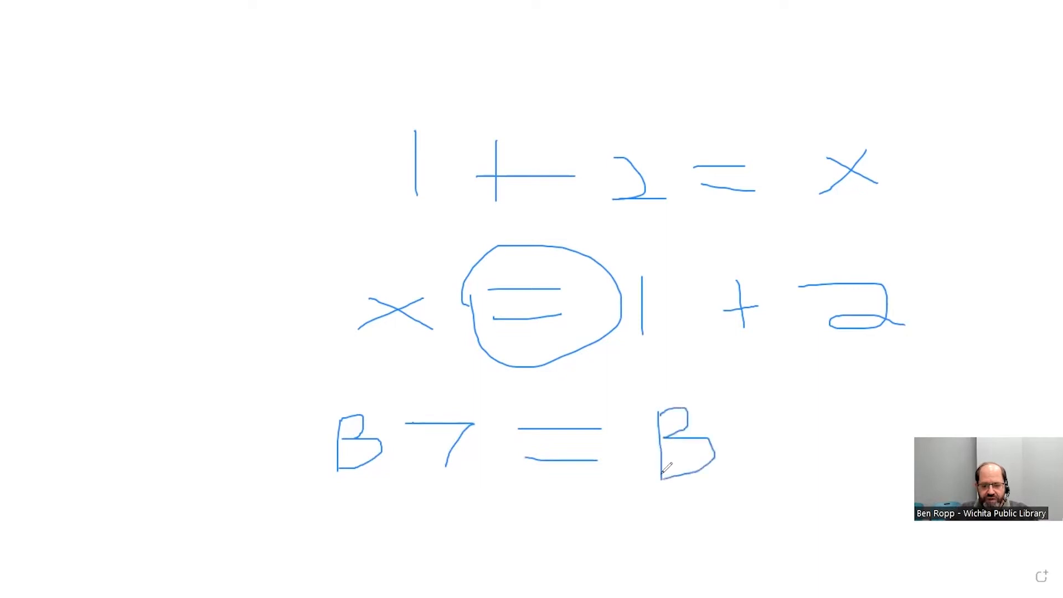
{"action": "mouse_move", "coordinate": [741, 418]}
{"action": "left_mouse_down"}
{"action": "mouse_move", "coordinate": [781, 450]}
{"action": "mouse_move", "coordinate": [746, 468]}
{"action": "mouse_move", "coordinate": [791, 413]}
{"action": "left_mouse_up"}
{"action": "mouse_move", "coordinate": [857, 419]}
{"action": "left_mouse_down"}
{"action": "mouse_move", "coordinate": [851, 467]}
{"action": "mouse_move", "coordinate": [875, 450]}
{"action": "mouse_move", "coordinate": [893, 464]}
{"action": "left_mouse_up"}
{"action": "mouse_move", "coordinate": [897, 417]}
{"action": "left_mouse_down"}
{"action": "mouse_move", "coordinate": [917, 435]}
{"action": "mouse_move", "coordinate": [887, 464]}
{"action": "left_mouse_up"}
{"action": "left_click_drag", "start_coordinate": [957, 409], "coordinate": [947, 437]}
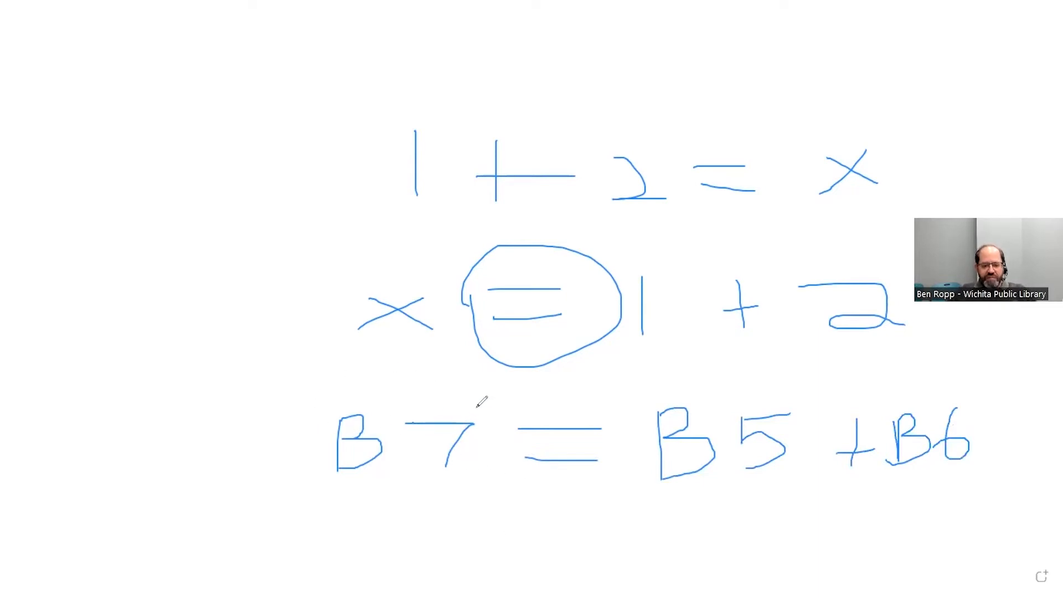
- Cross out B7 in the third equation and circle the equals sign beside it
{"action": "mouse_move", "coordinate": [434, 384]}
{"action": "left_mouse_down"}
{"action": "mouse_move", "coordinate": [482, 391]}
{"action": "mouse_move", "coordinate": [445, 401]}
{"action": "mouse_move", "coordinate": [364, 501]}
{"action": "left_mouse_up"}
{"action": "left_click_drag", "start_coordinate": [342, 388], "coordinate": [463, 485]}
{"action": "mouse_move", "coordinate": [591, 403]}
{"action": "left_mouse_down"}
{"action": "mouse_move", "coordinate": [564, 404]}
{"action": "mouse_move", "coordinate": [584, 492]}
{"action": "mouse_move", "coordinate": [577, 391]}
{"action": "left_mouse_up"}
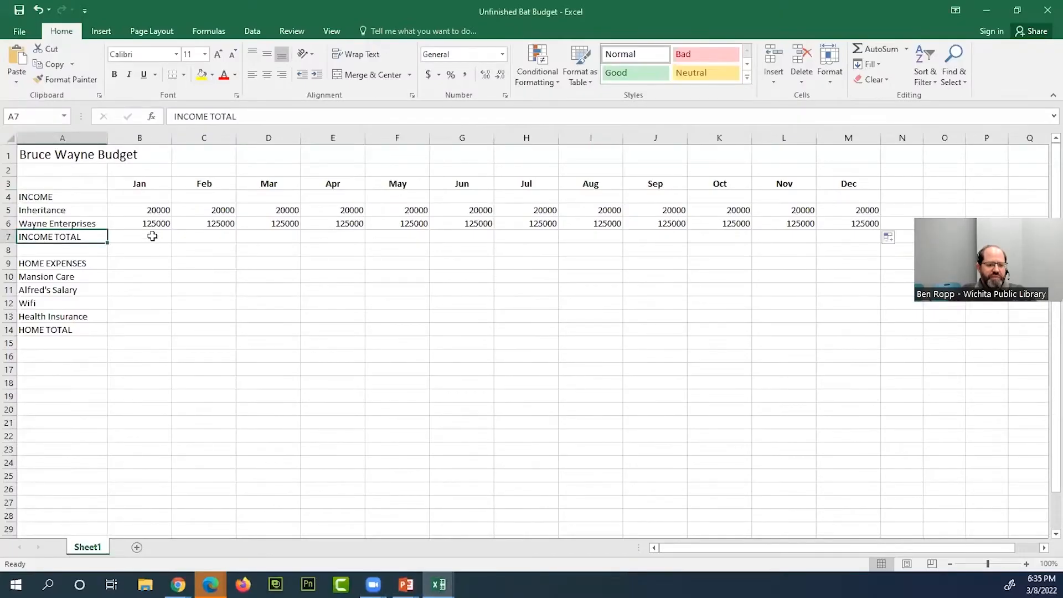
- Switch back to Excel, write =B5+B6 in January's INCOME TOTAL cell B7, and clear it back to the equals sign
{"action": "left_click", "coordinate": [153, 236]}
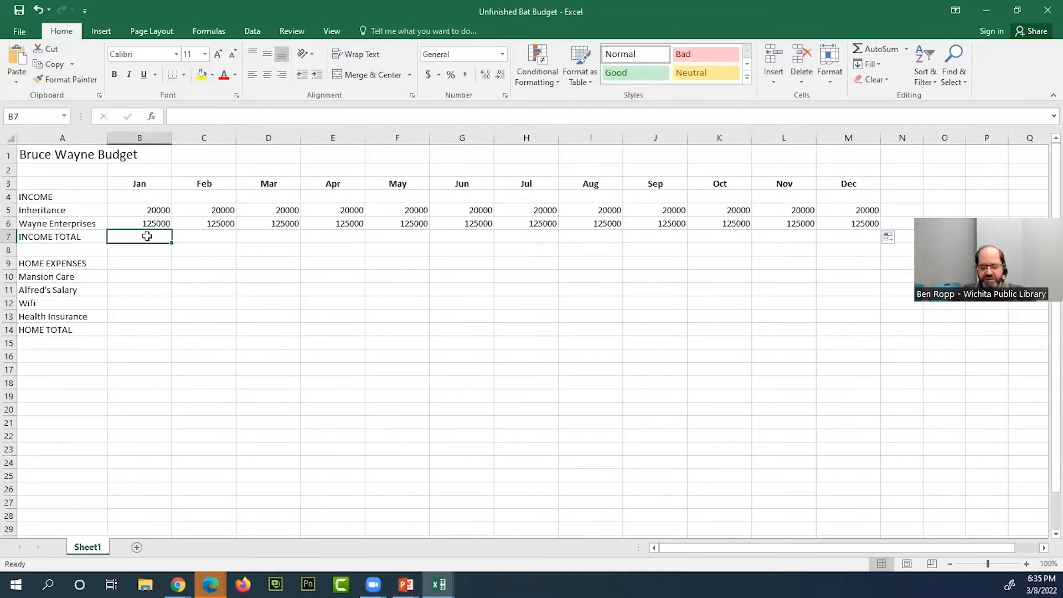
{"action": "type", "text": "="}
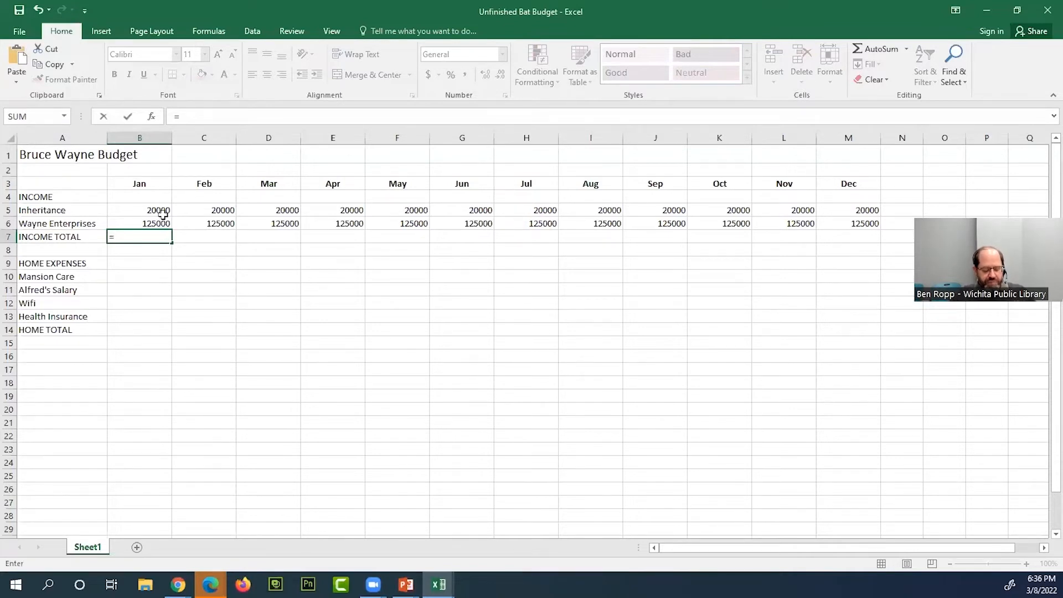
{"action": "type", "text": "5"}
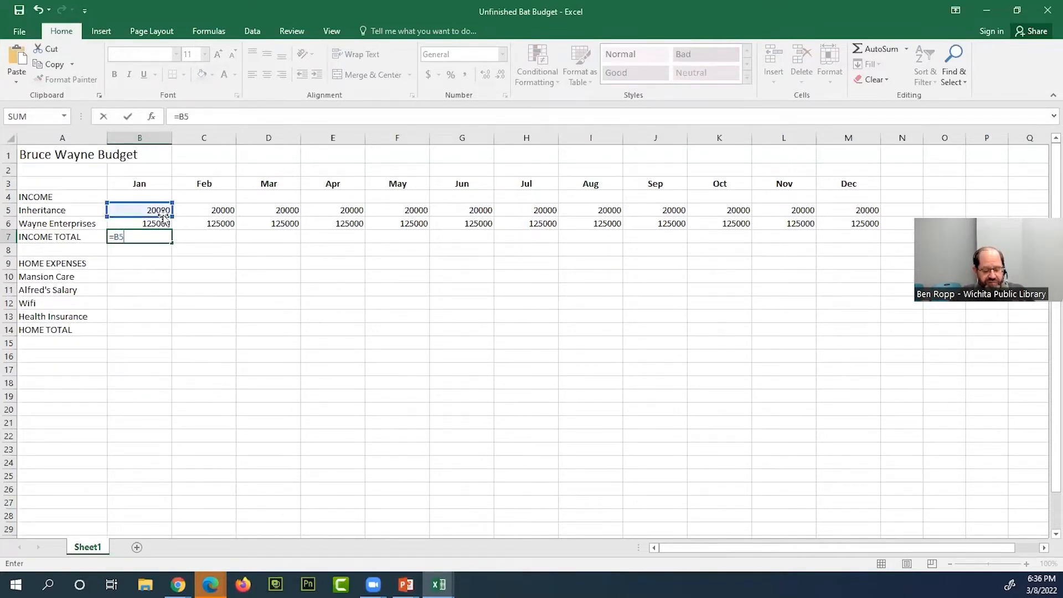
{"action": "type", "text": "+B6"}
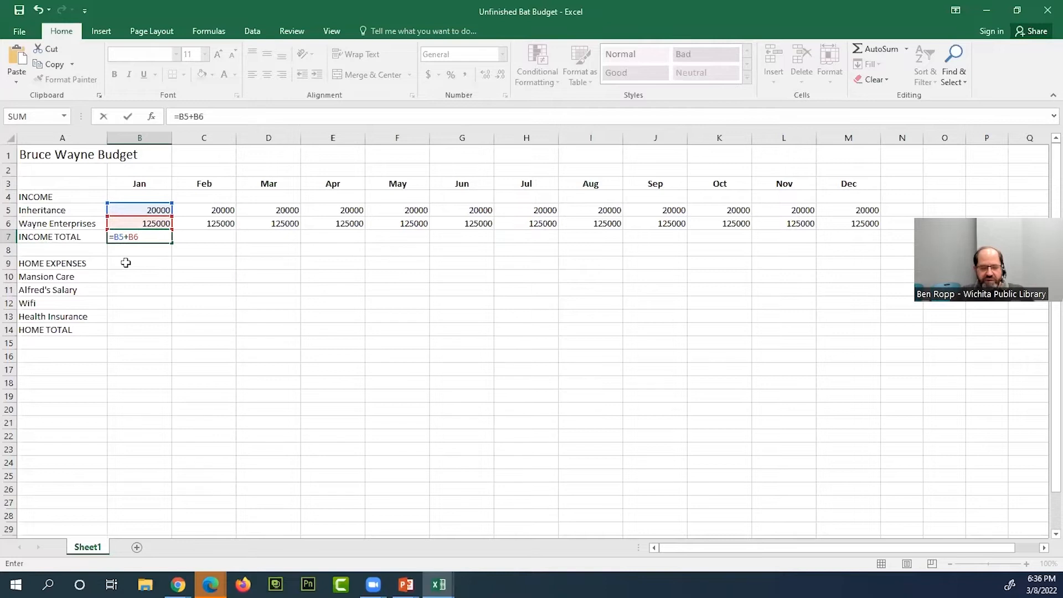
{"action": "key", "text": "BackSpace"}
{"action": "key", "text": "BackSpace"}
{"action": "key", "text": "BackSpace"}
{"action": "key", "text": "BackSpace"}
{"action": "key", "text": "BackSpace"}
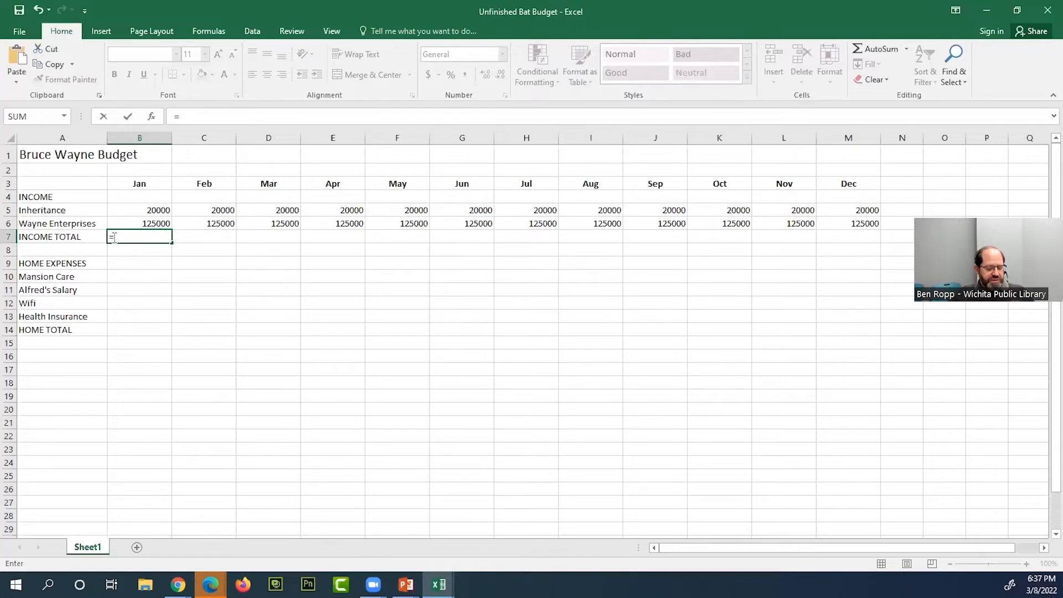
- Complete the formula in B7 as =B5+B6 by picking the January Inheritance and Wayne Enterprises cells
{"action": "left_click", "coordinate": [154, 211]}
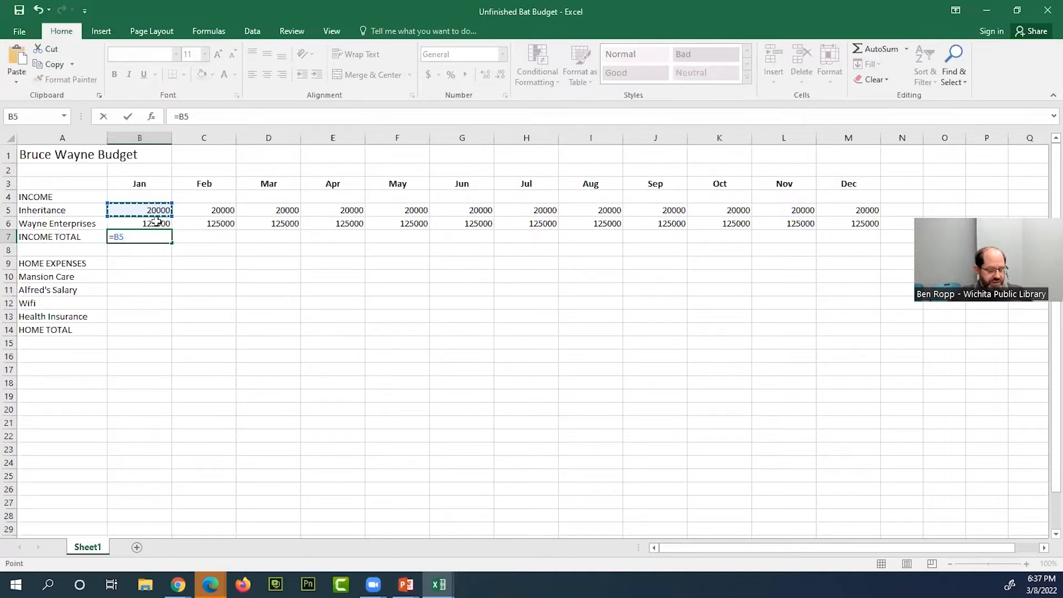
{"action": "type", "text": "+"}
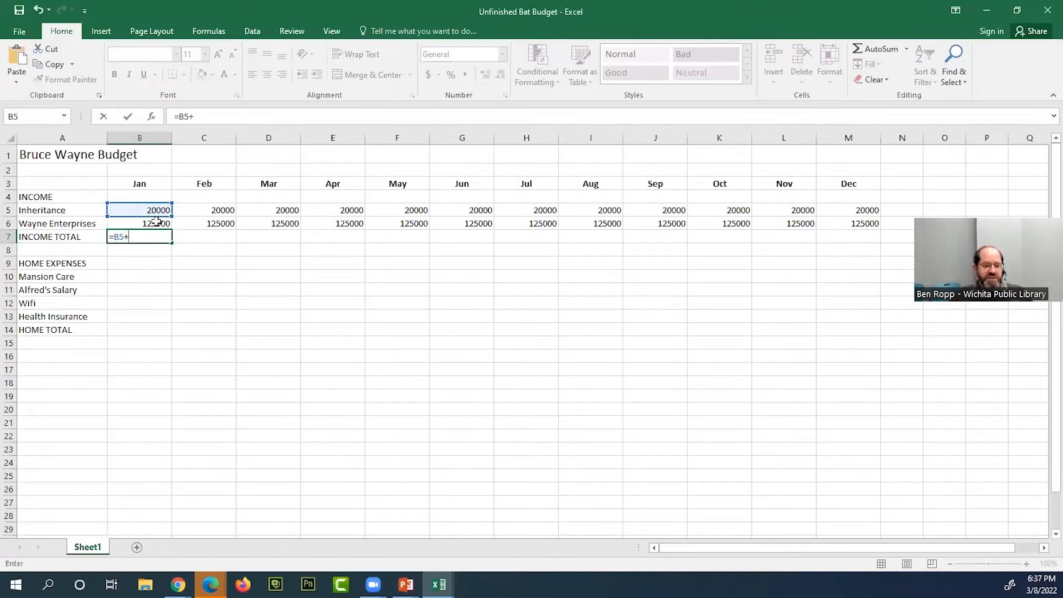
{"action": "left_click", "coordinate": [156, 223]}
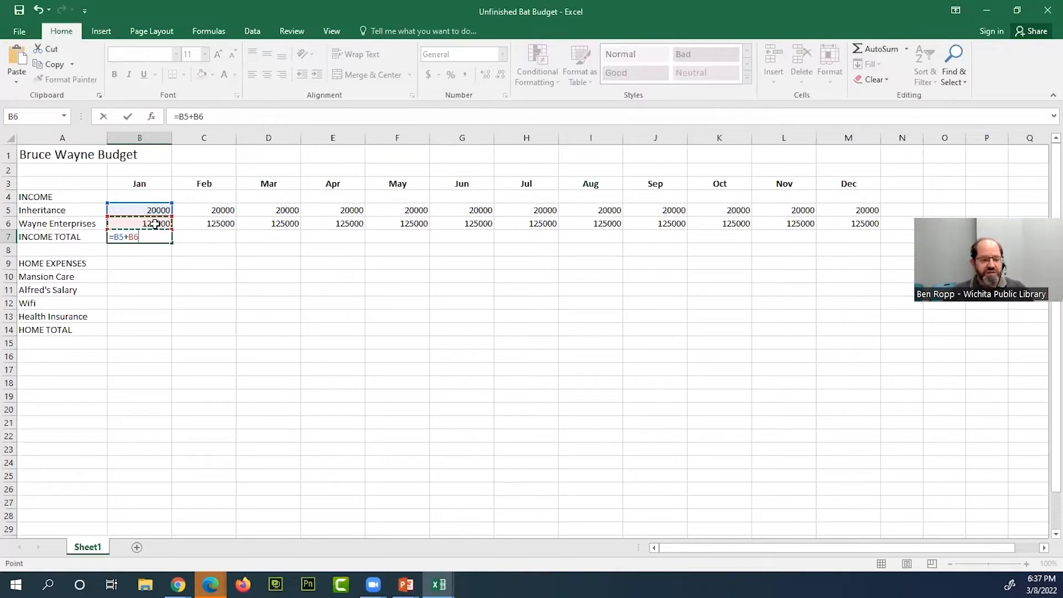
{"action": "key", "text": "Return"}
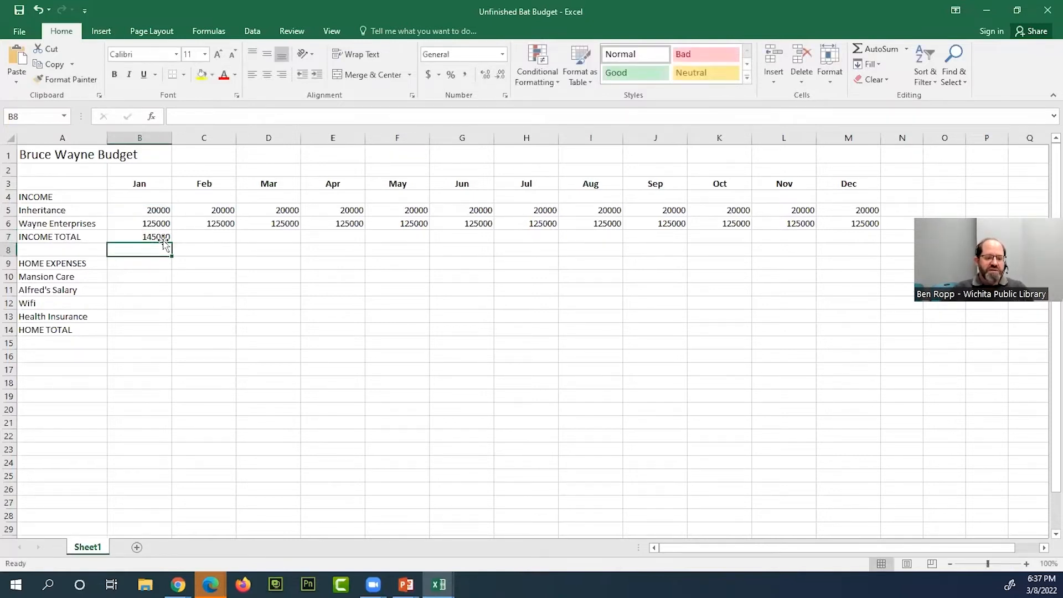
- Inspect the formula behind January's income total in B7 and its referenced cells, leaving it unedited
{"action": "left_click", "coordinate": [162, 237]}
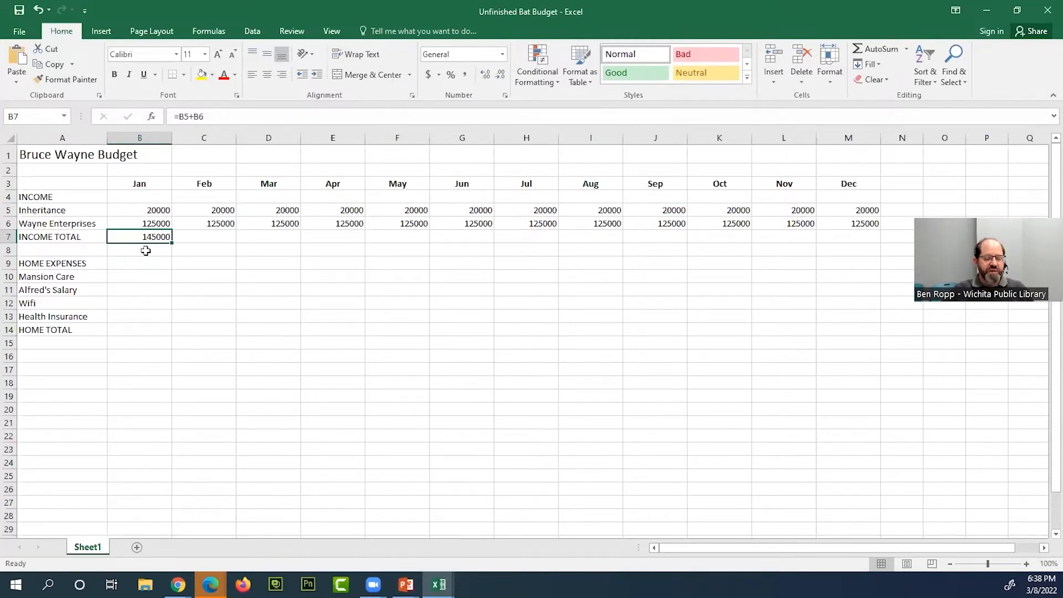
{"action": "left_click", "coordinate": [212, 115]}
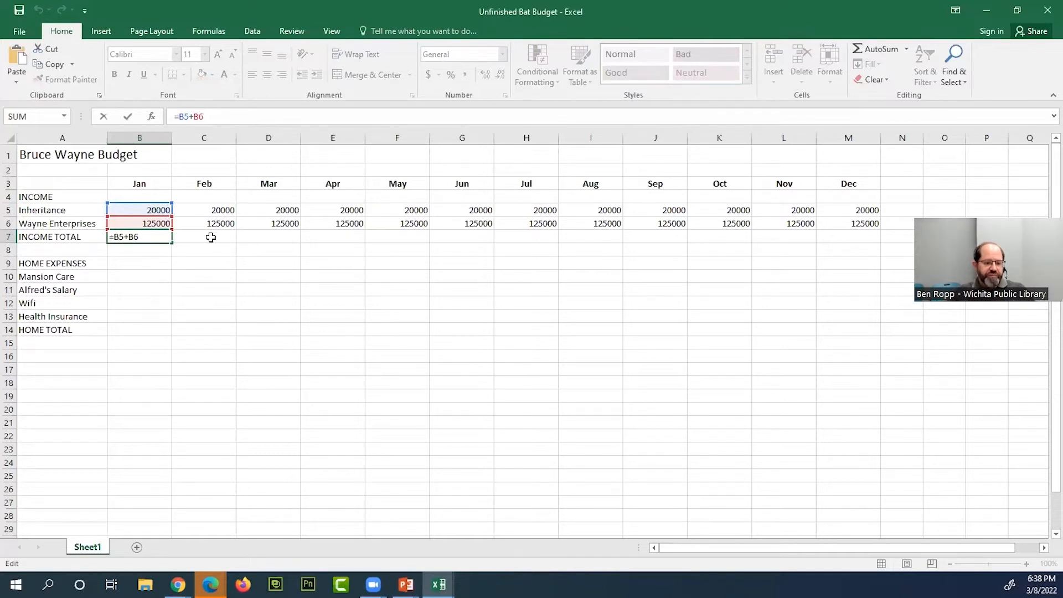
{"action": "key", "text": "Return"}
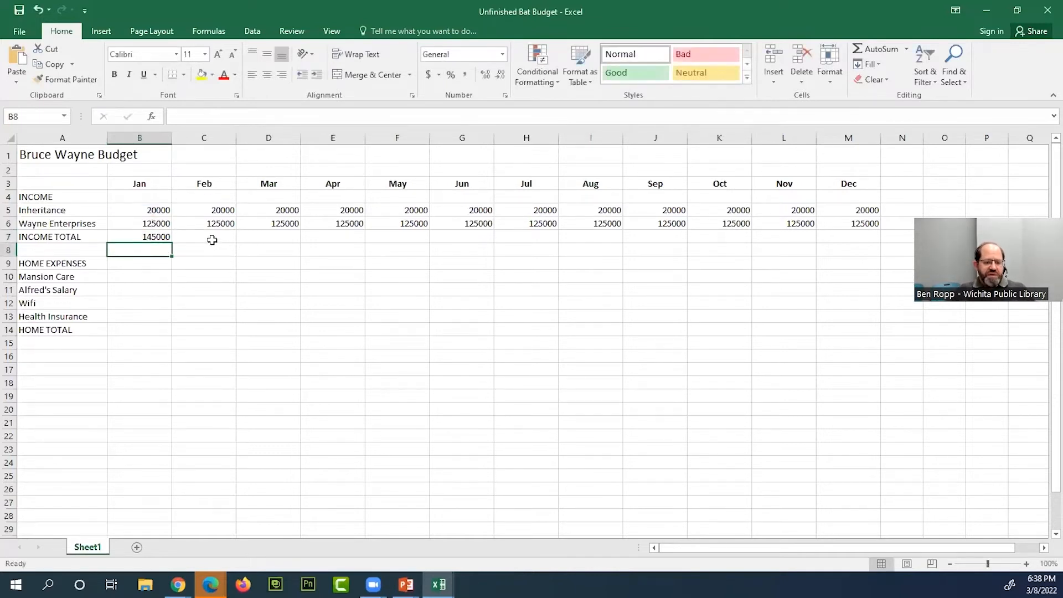
- Enter =C5+C6 in February's INCOME TOTAL cell C7 by picking the February income cells, and reselect C7 to check the formula
{"action": "left_click", "coordinate": [224, 236]}
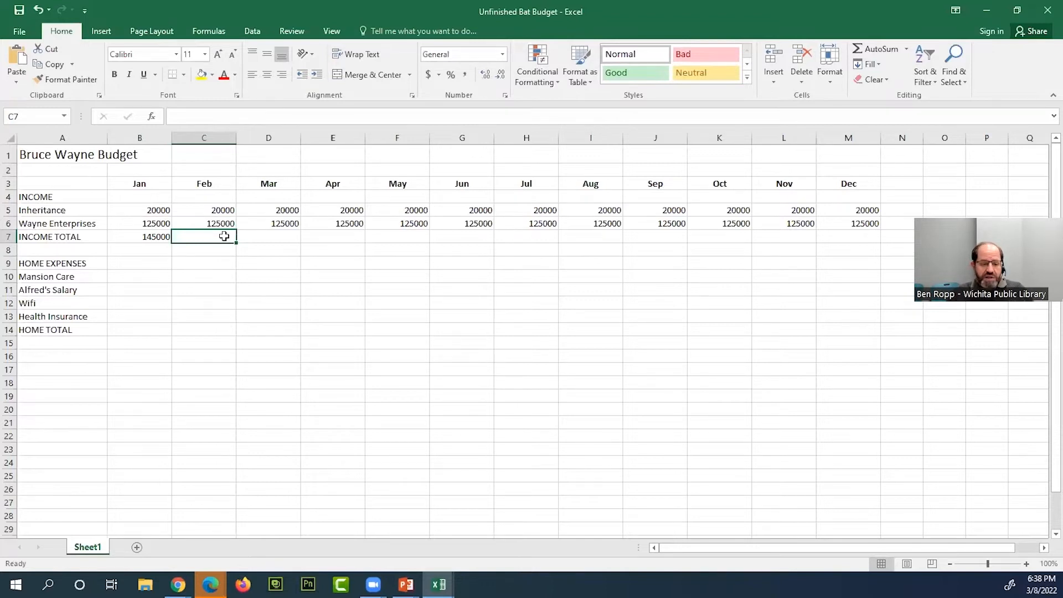
{"action": "type", "text": "="}
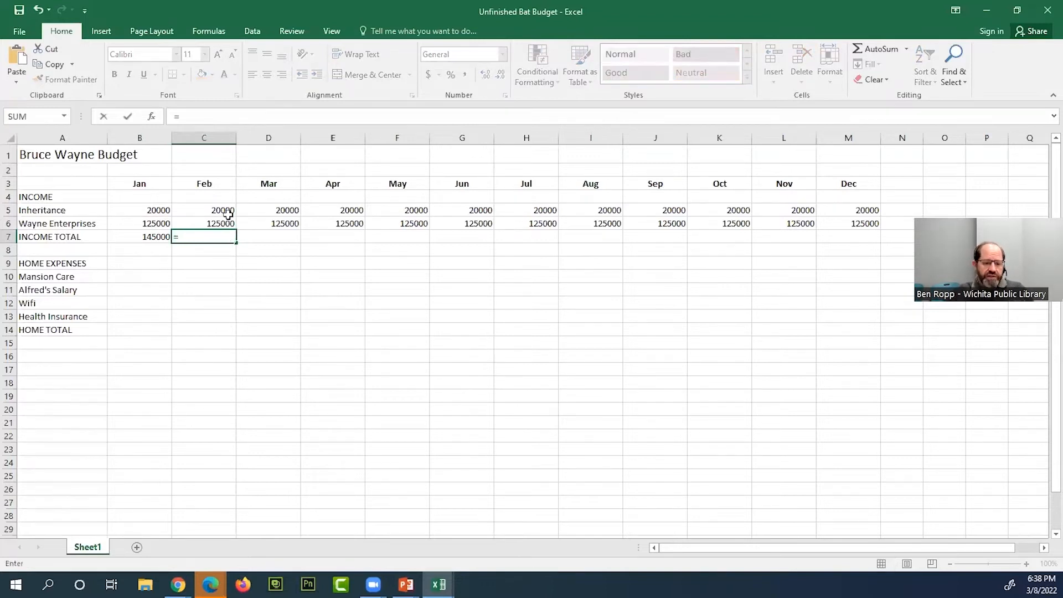
{"action": "left_click", "coordinate": [229, 211]}
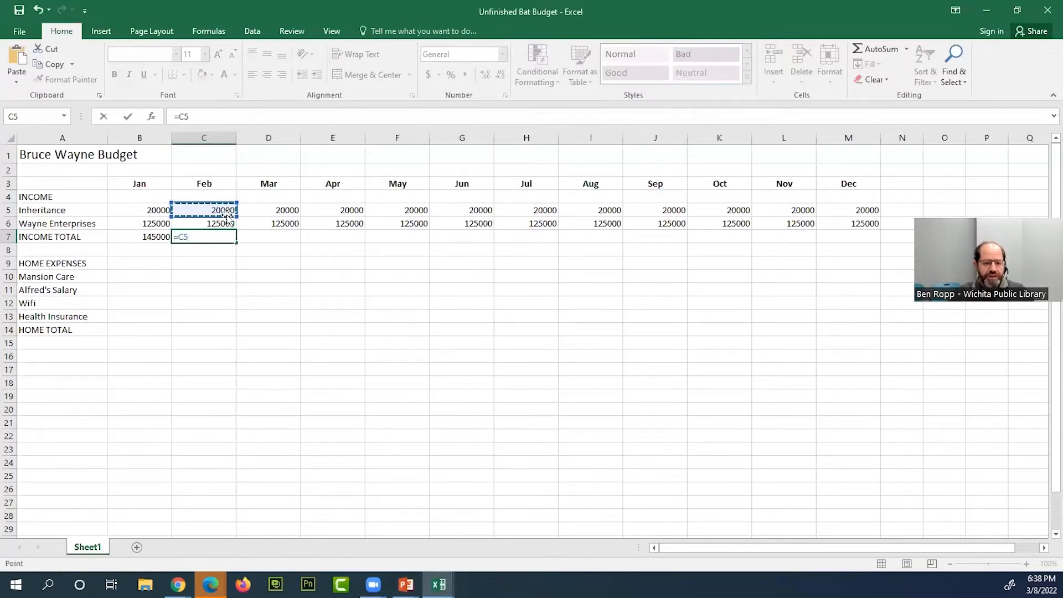
{"action": "type", "text": "+"}
{"action": "left_click", "coordinate": [220, 223]}
{"action": "key", "text": "Return"}
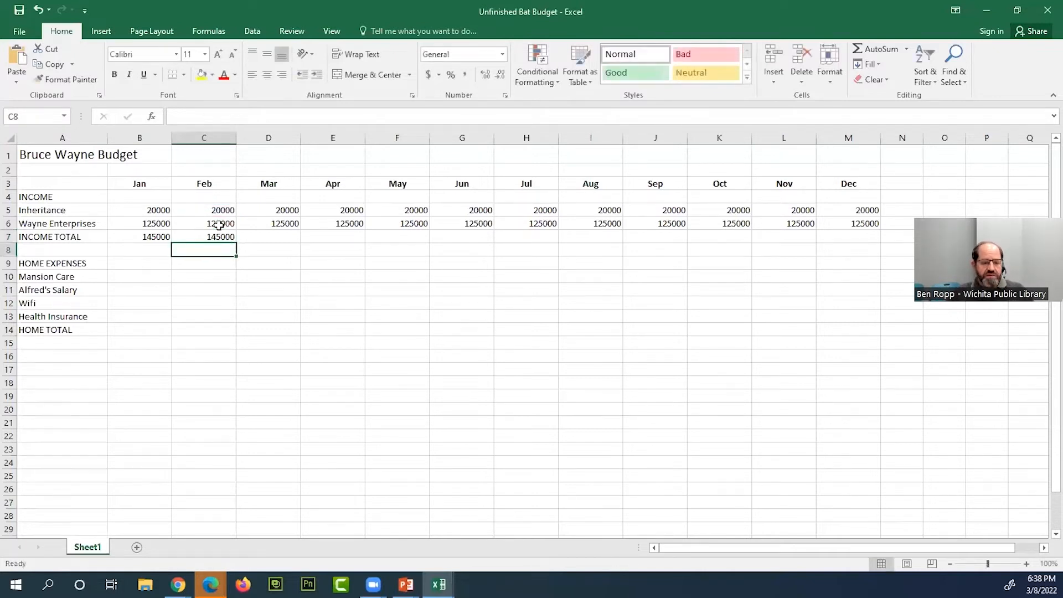
{"action": "left_click", "coordinate": [223, 237]}
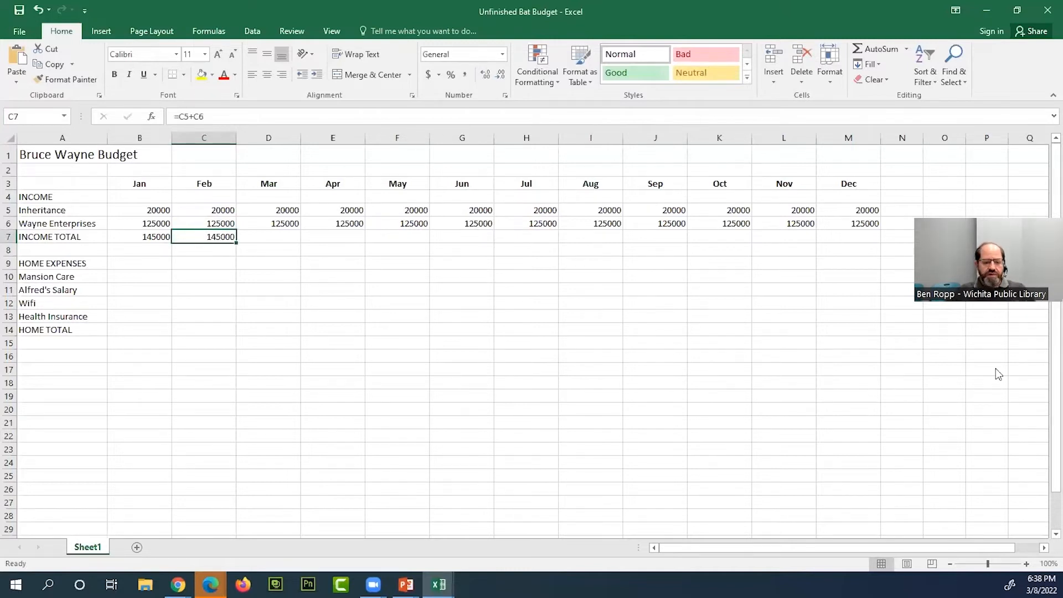
- Fill February's INCOME TOTAL formula from C7 across to December in M7, and check the copied formula for May
{"action": "left_click_drag", "start_coordinate": [237, 243], "coordinate": [825, 237]}
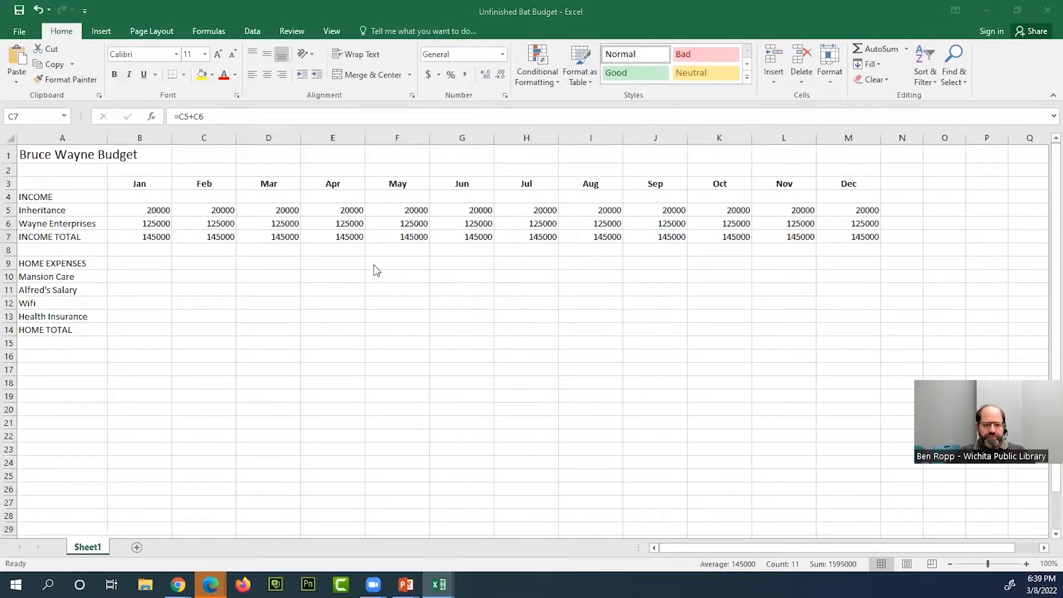
{"action": "left_click", "coordinate": [412, 237]}
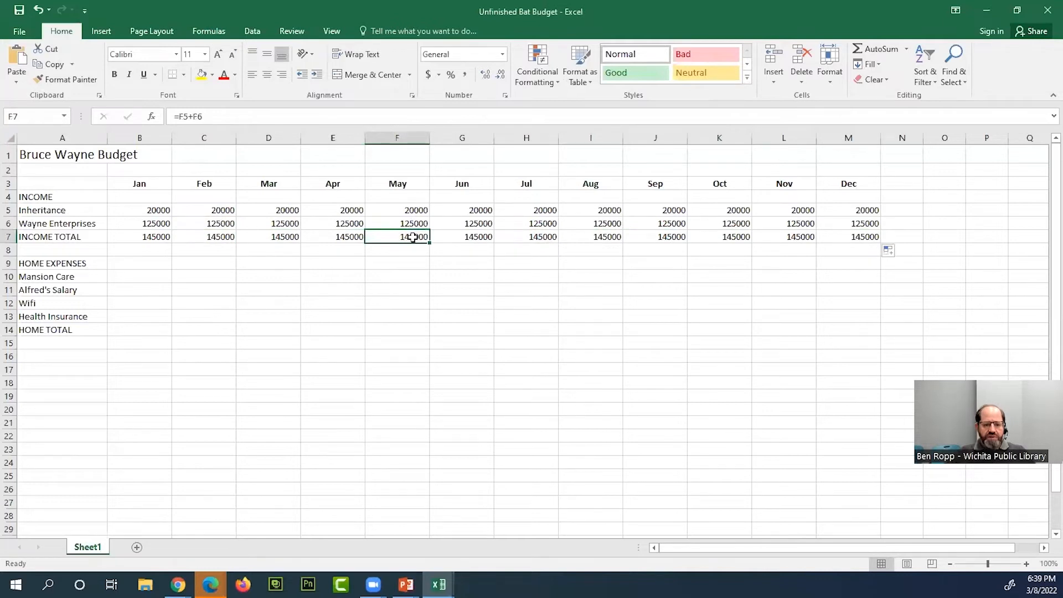
{"action": "left_click", "coordinate": [206, 119]}
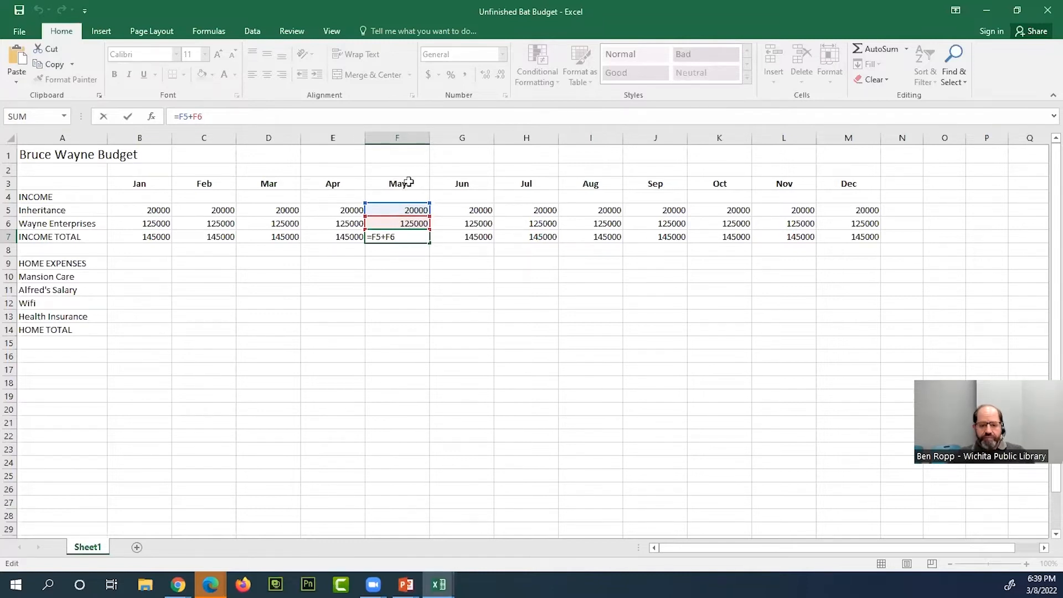
{"action": "key", "text": "Return"}
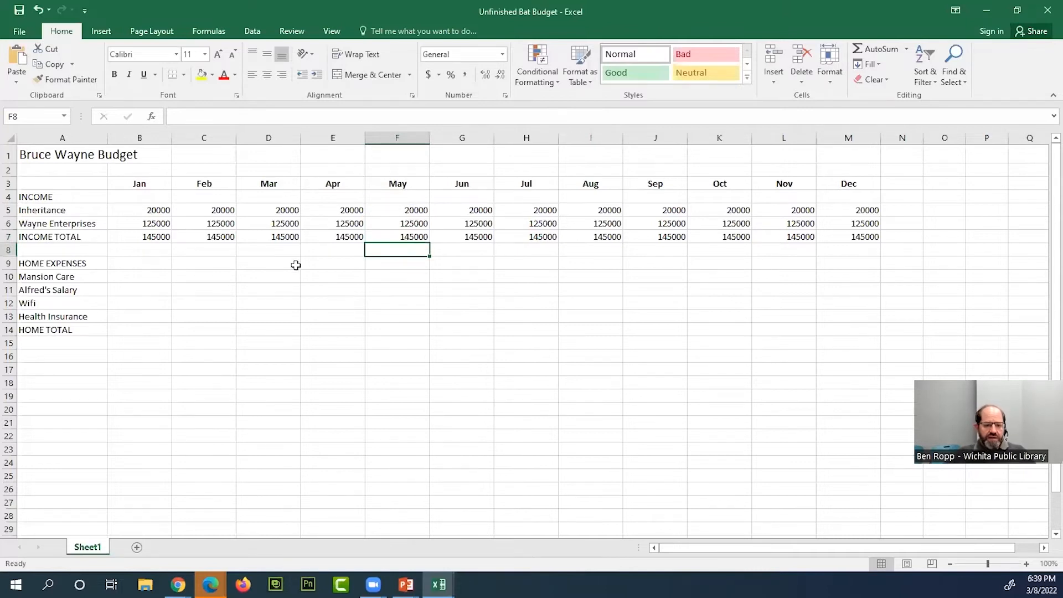
- Set March's Wayne Enterprises income in D6 to 100
{"action": "left_click", "coordinate": [289, 224]}
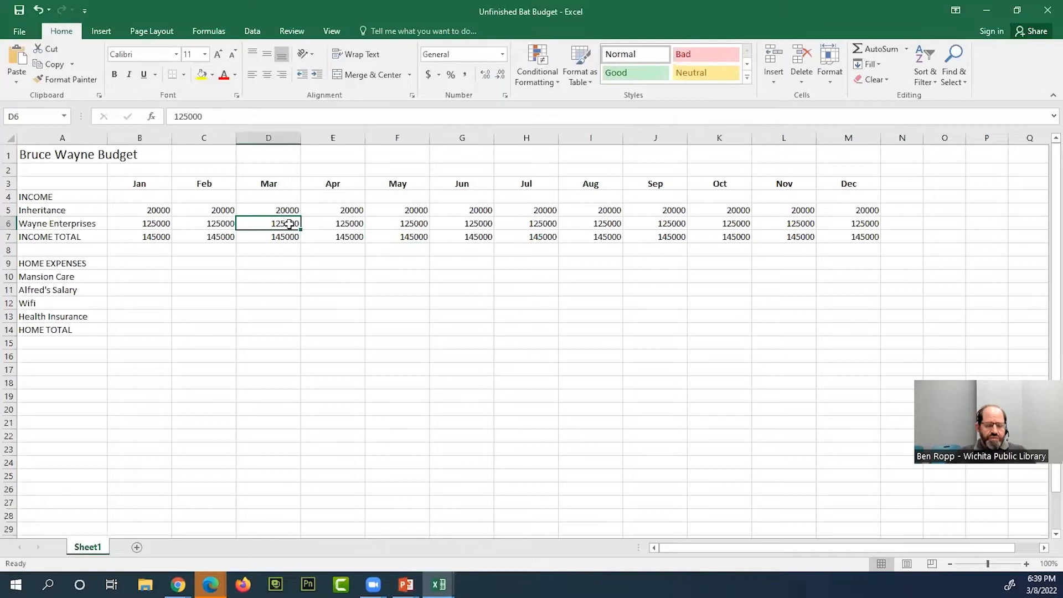
{"action": "key", "text": "End"}
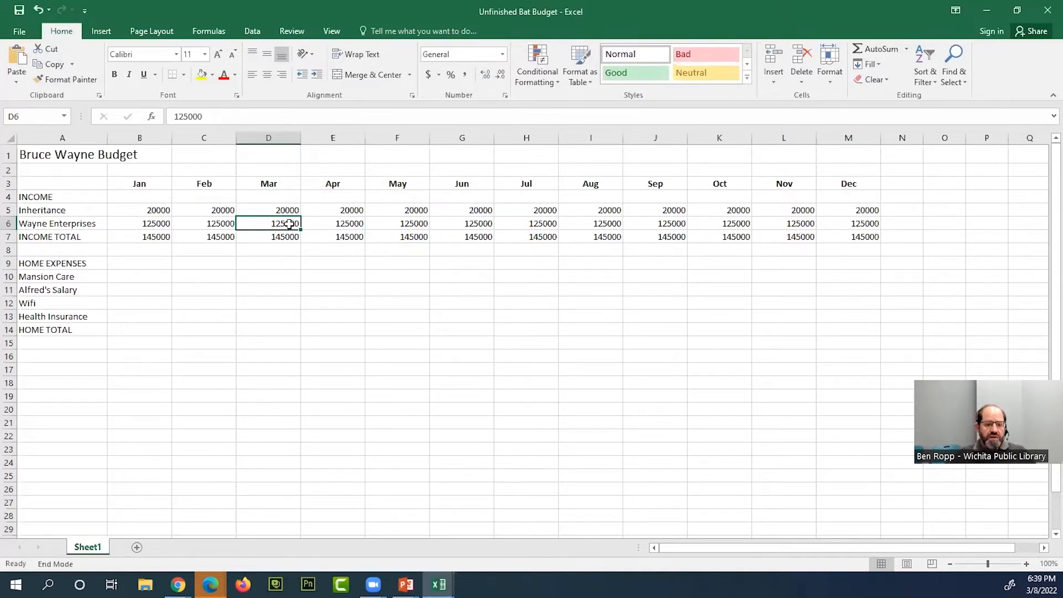
{"action": "key", "text": "End"}
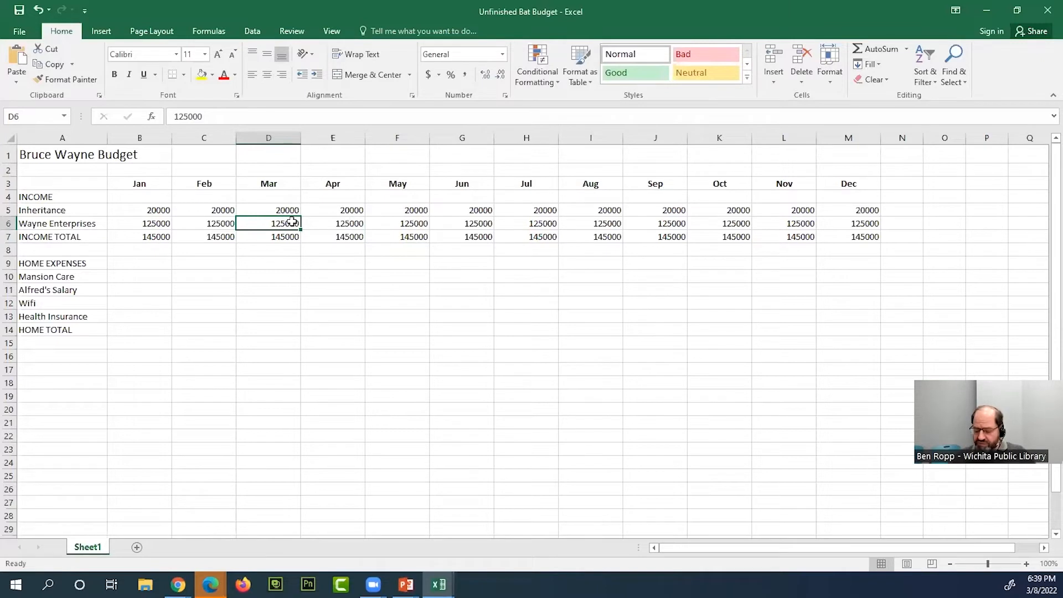
{"action": "type", "text": "100"}
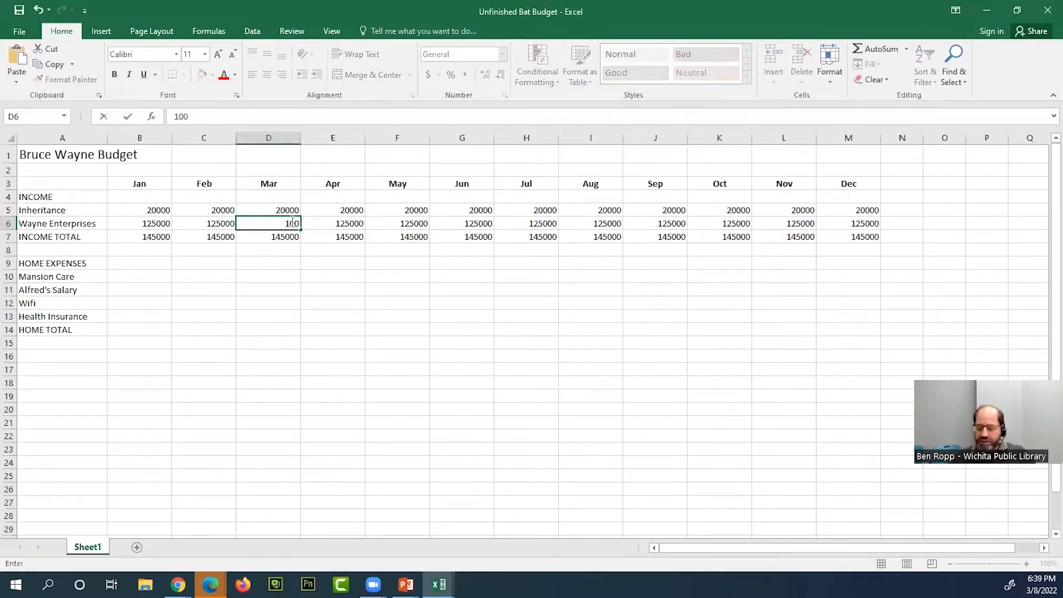
{"action": "key", "text": "Return"}
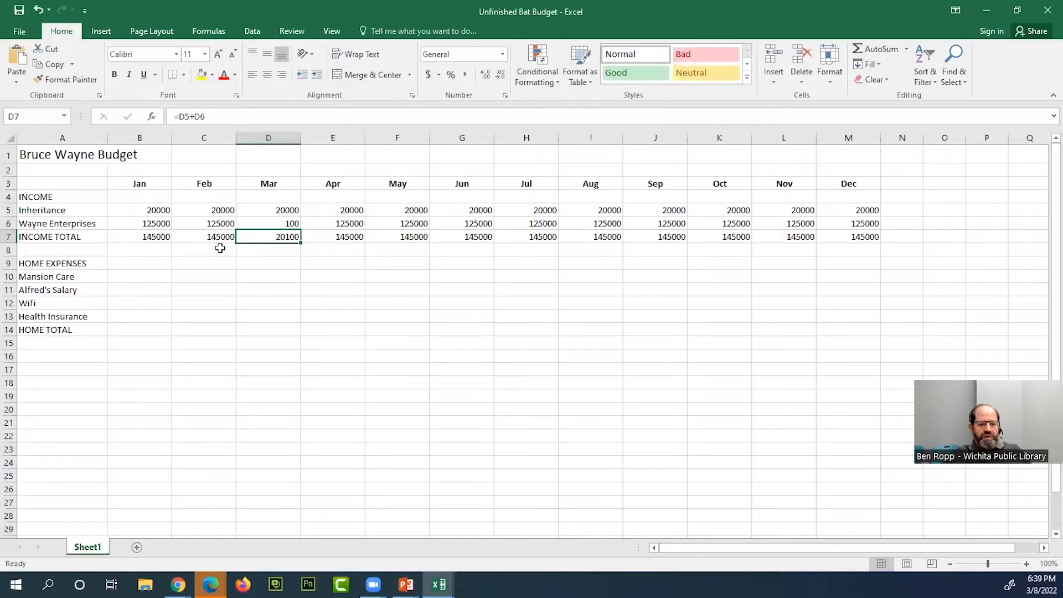
- Inspect the INCOME TOTAL formulas for January in B7 and September in J7 with their referenced cells, leaving them unedited
{"action": "left_click", "coordinate": [146, 237]}
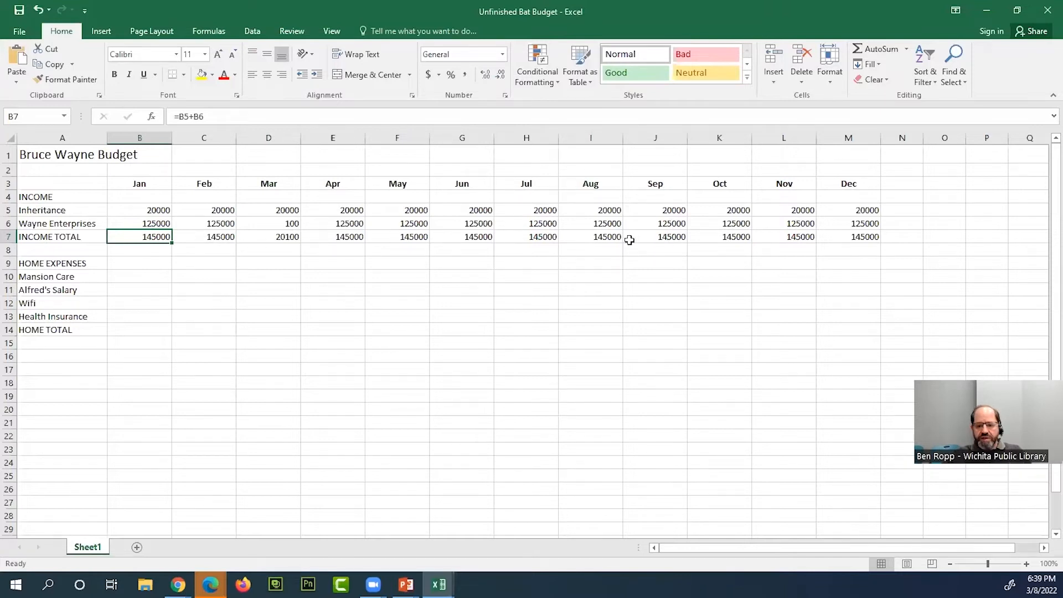
{"action": "double_click", "coordinate": [672, 237]}
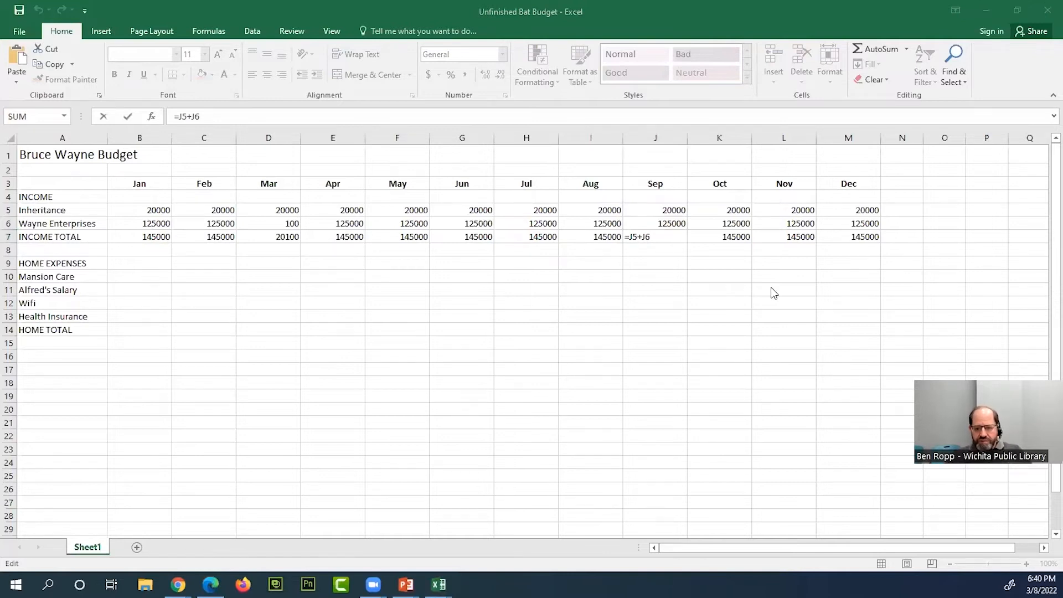
{"action": "left_click", "coordinate": [660, 239]}
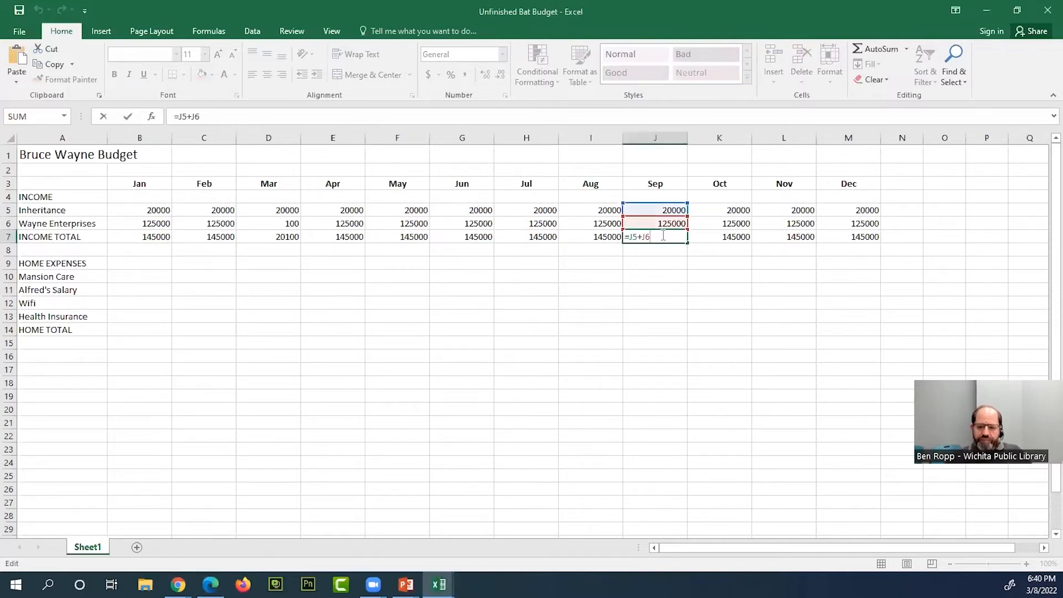
{"action": "key", "text": "Return"}
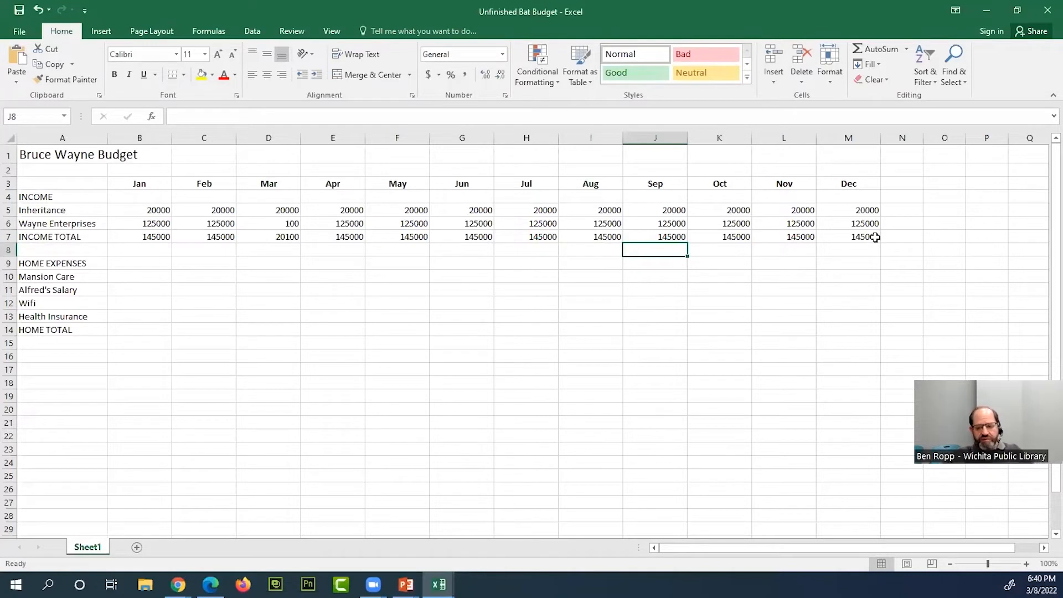
- Format all monthly income amounts and totals in B5:M7 as Currency
{"action": "left_click_drag", "start_coordinate": [875, 237], "coordinate": [140, 219]}
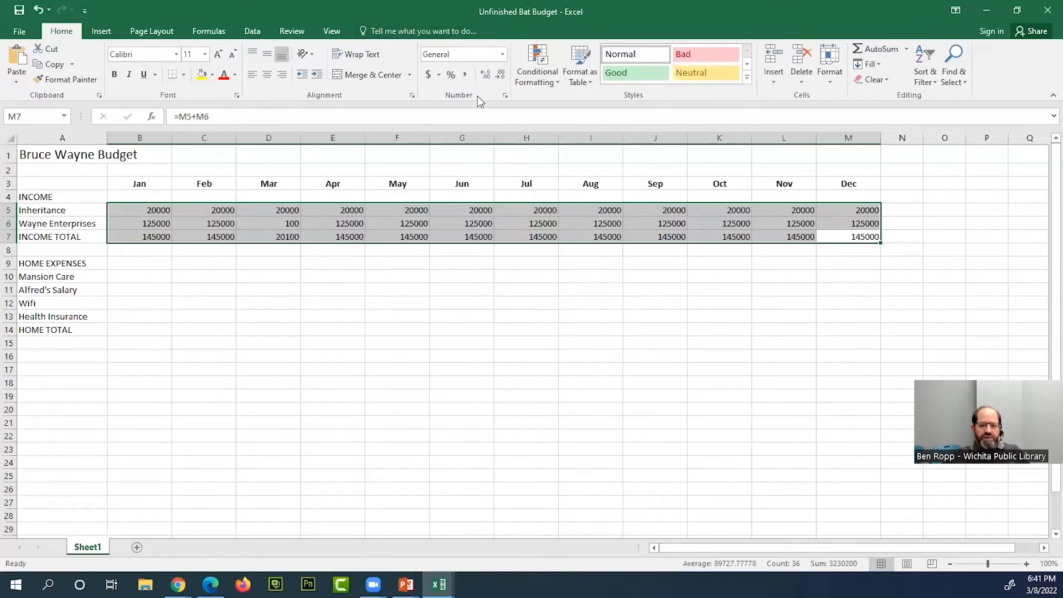
{"action": "left_click", "coordinate": [503, 56]}
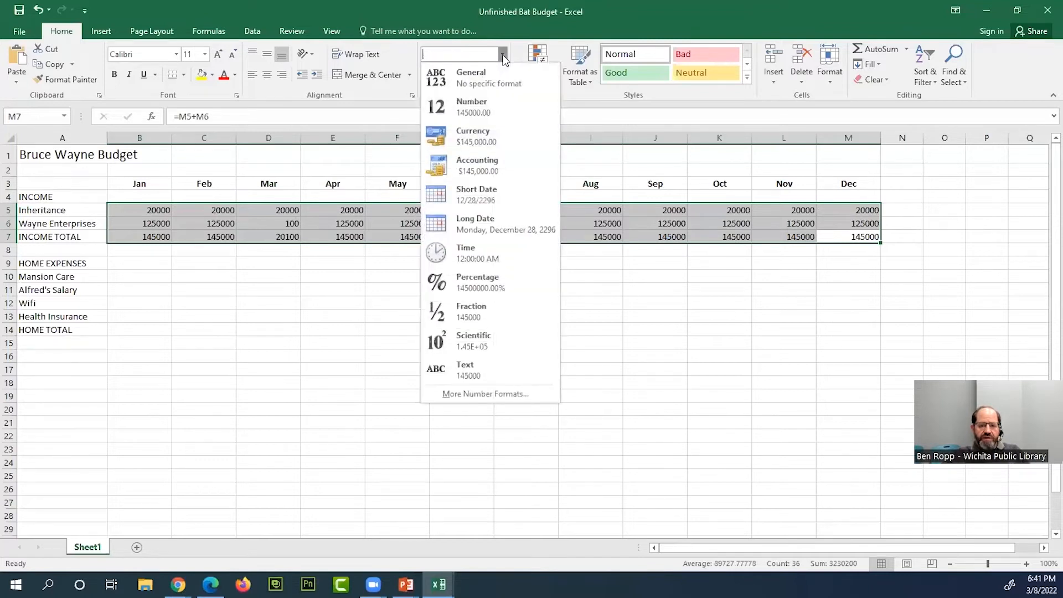
{"action": "left_click", "coordinate": [481, 142]}
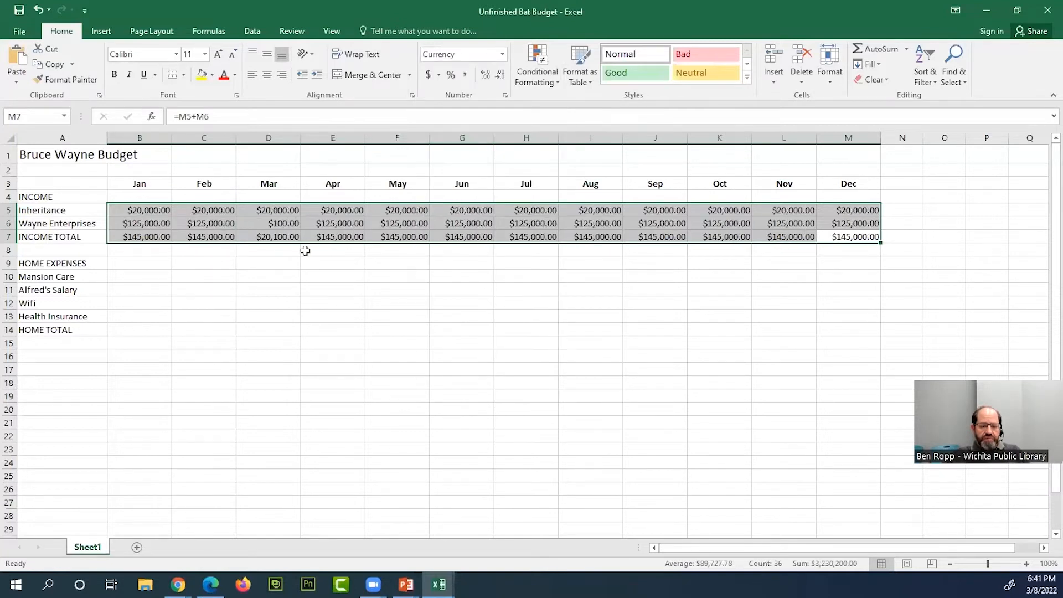
{"action": "left_click", "coordinate": [284, 251]}
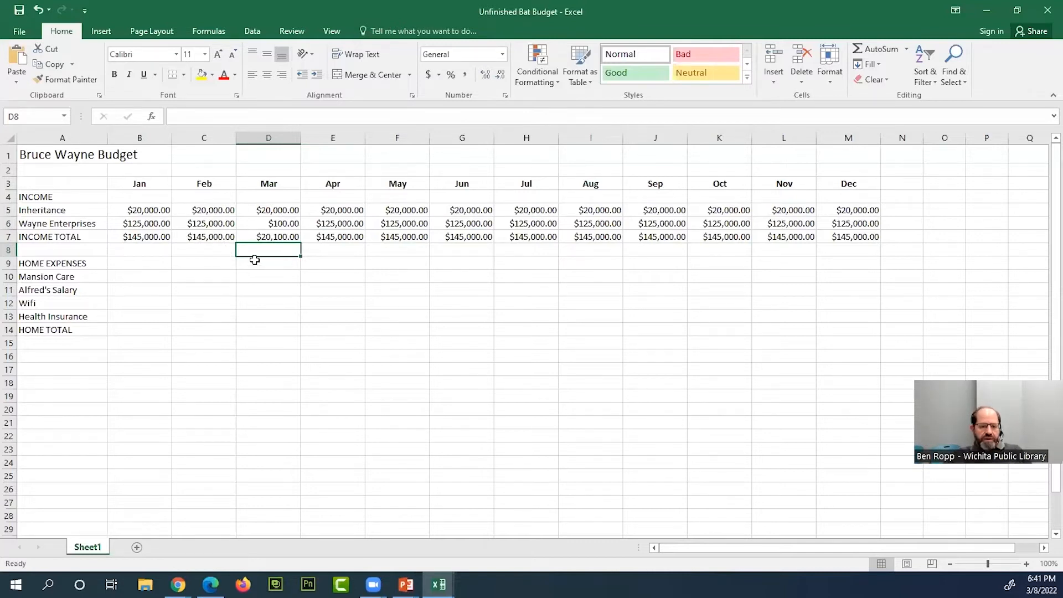
- Remove both decimal places from the income amounts and totals in B5:M7 so they show whole dollars
{"action": "left_click_drag", "start_coordinate": [151, 213], "coordinate": [832, 240]}
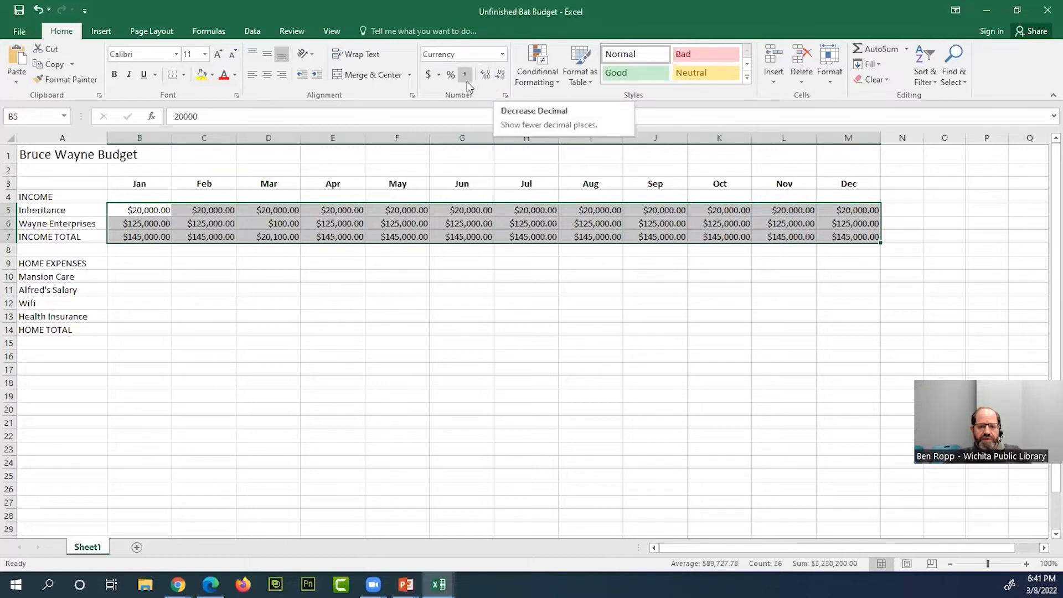
{"action": "left_click", "coordinate": [503, 54]}
{"action": "left_click", "coordinate": [503, 54]}
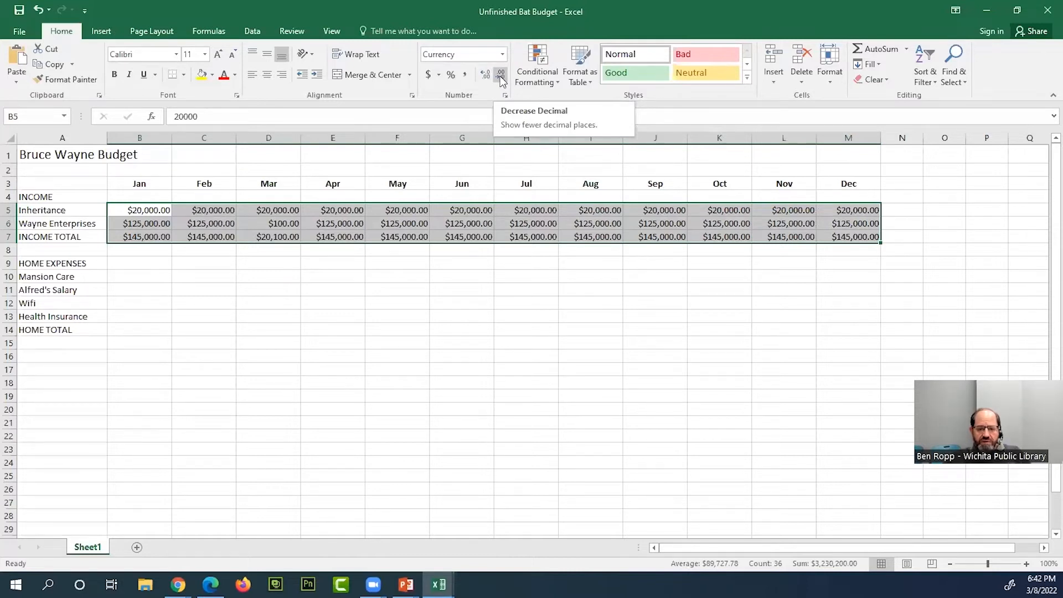
{"action": "left_click", "coordinate": [500, 75]}
{"action": "left_click", "coordinate": [500, 75]}
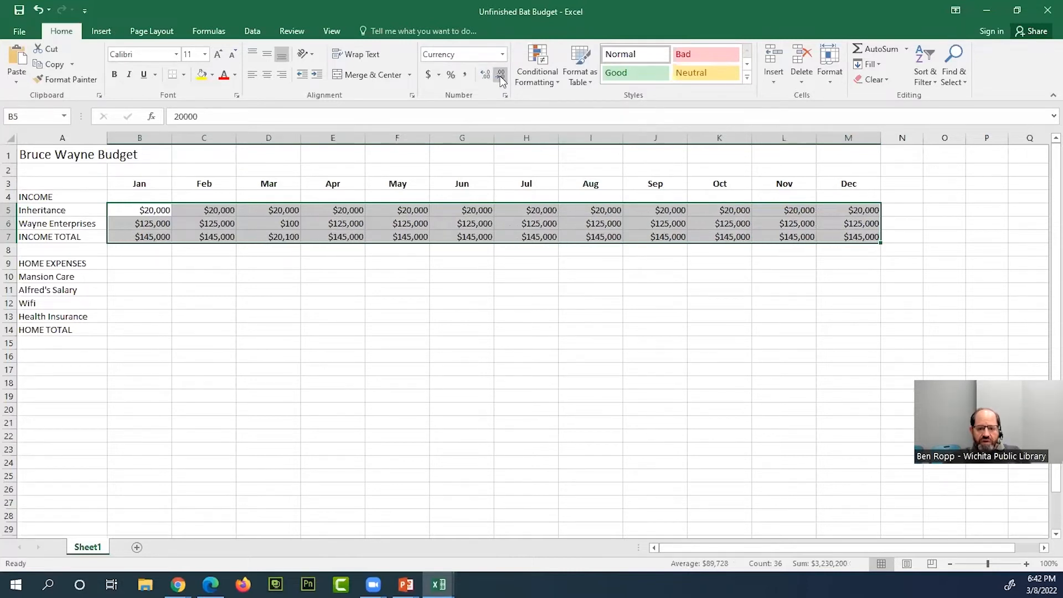
{"action": "left_click", "coordinate": [424, 237]}
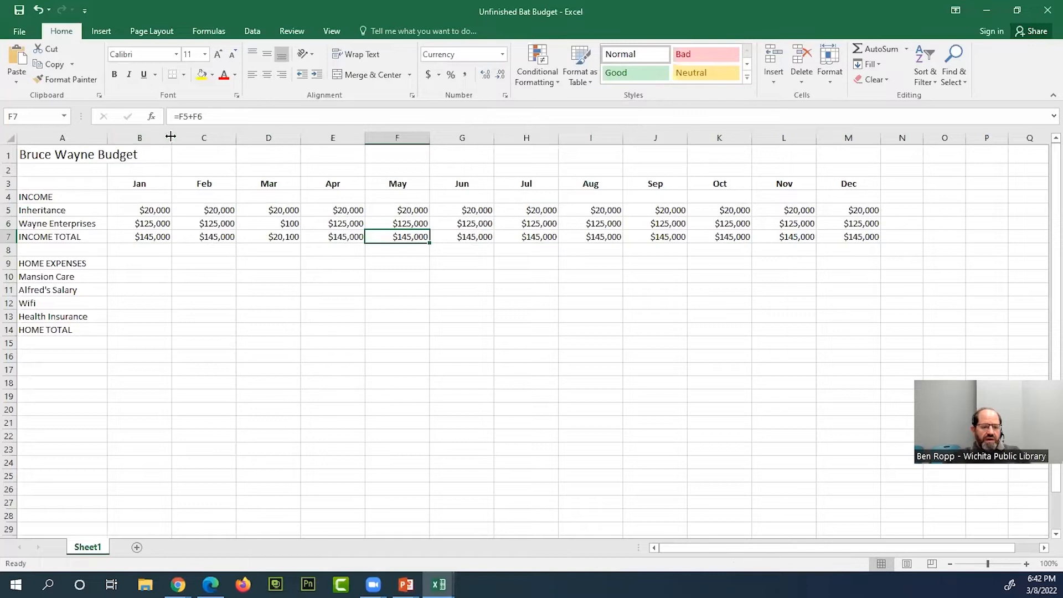
- Narrow only the January column B so it fits closely around its currency amounts
{"action": "left_click_drag", "start_coordinate": [173, 137], "coordinate": [152, 138]}
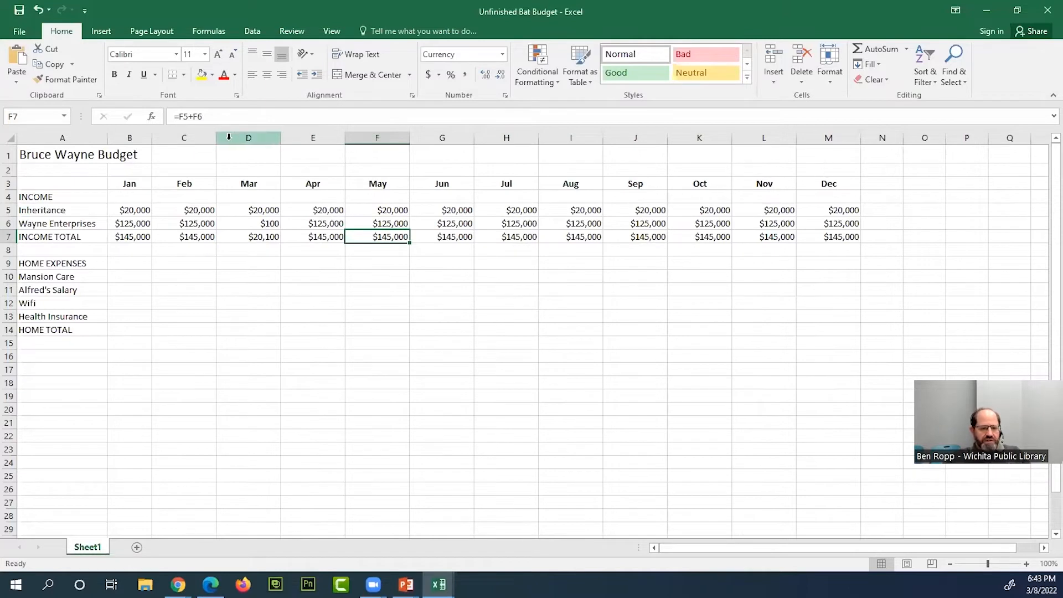
{"action": "mouse_move", "coordinate": [131, 138]}
{"action": "left_mouse_down"}
{"action": "mouse_move", "coordinate": [646, 145]}
{"action": "mouse_move", "coordinate": [135, 140]}
{"action": "left_mouse_up"}
{"action": "left_click", "coordinate": [204, 168]}
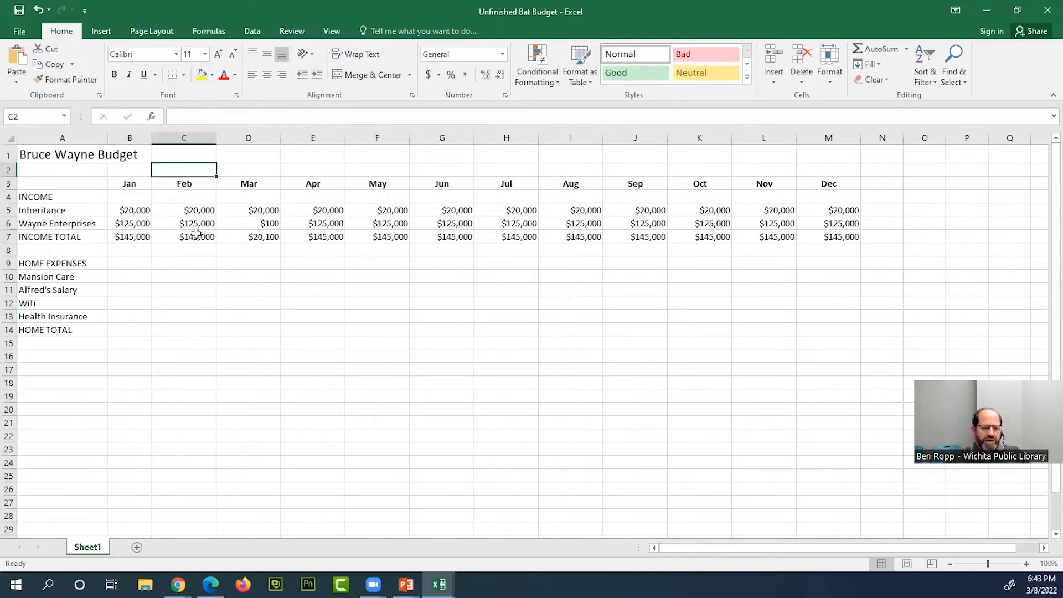
{"action": "left_click_drag", "start_coordinate": [147, 247], "coordinate": [602, 358]}
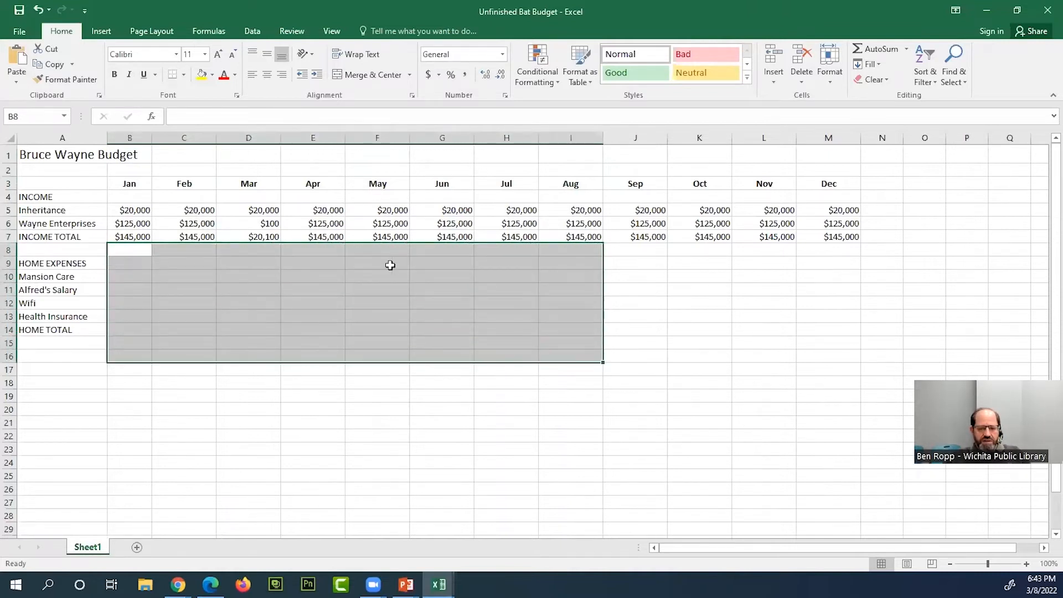
{"action": "left_click", "coordinate": [321, 211]}
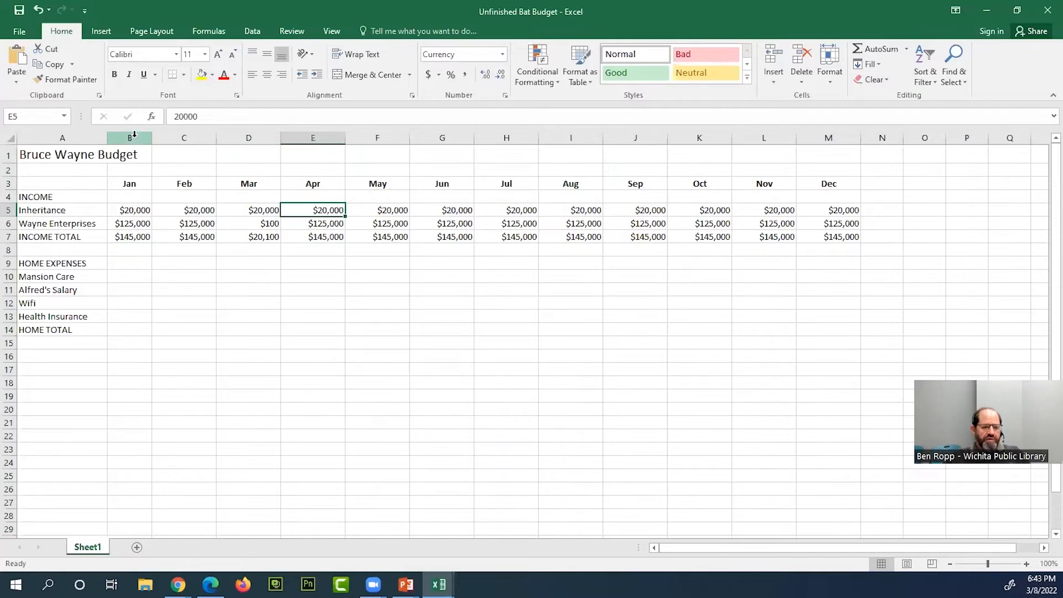
- Resize month columns B through M together to an equal width of about 10.71, and widen them all slightly more
{"action": "left_click_drag", "start_coordinate": [130, 138], "coordinate": [813, 142]}
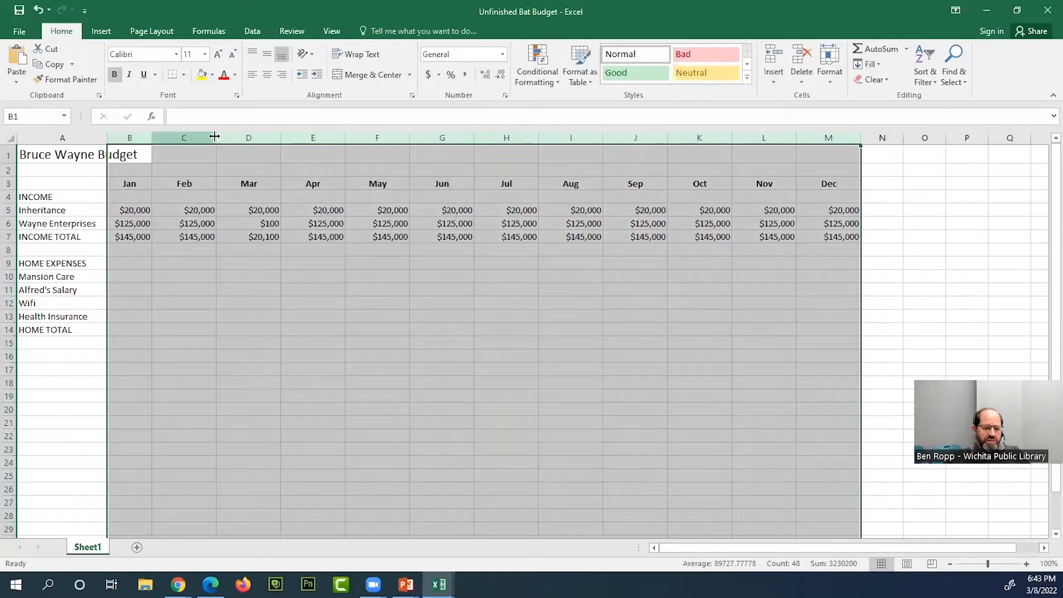
{"action": "left_click_drag", "start_coordinate": [152, 137], "coordinate": [160, 138]}
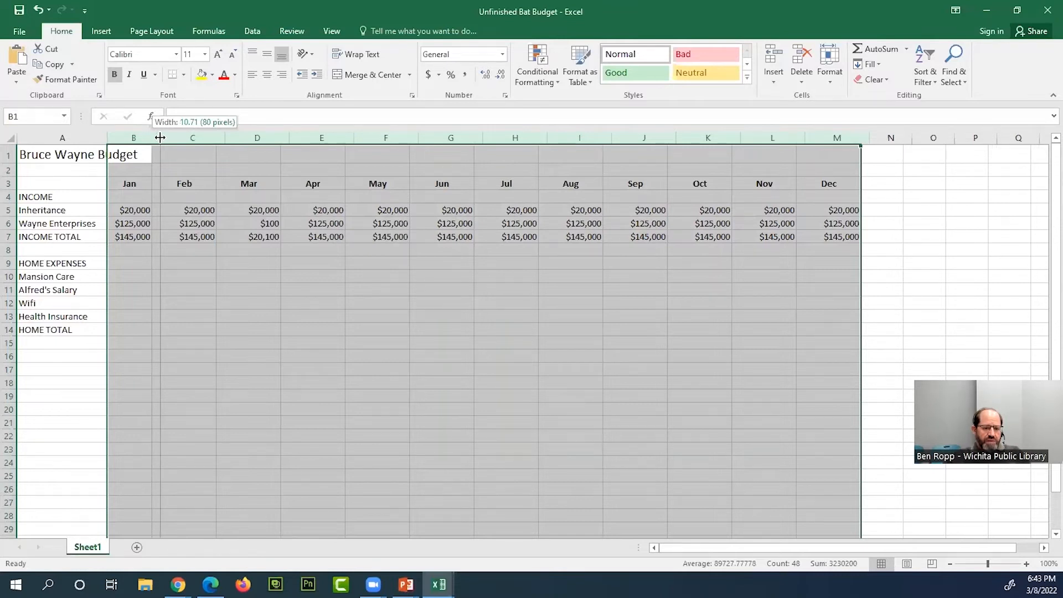
{"action": "left_click_drag", "start_coordinate": [160, 137], "coordinate": [159, 137]}
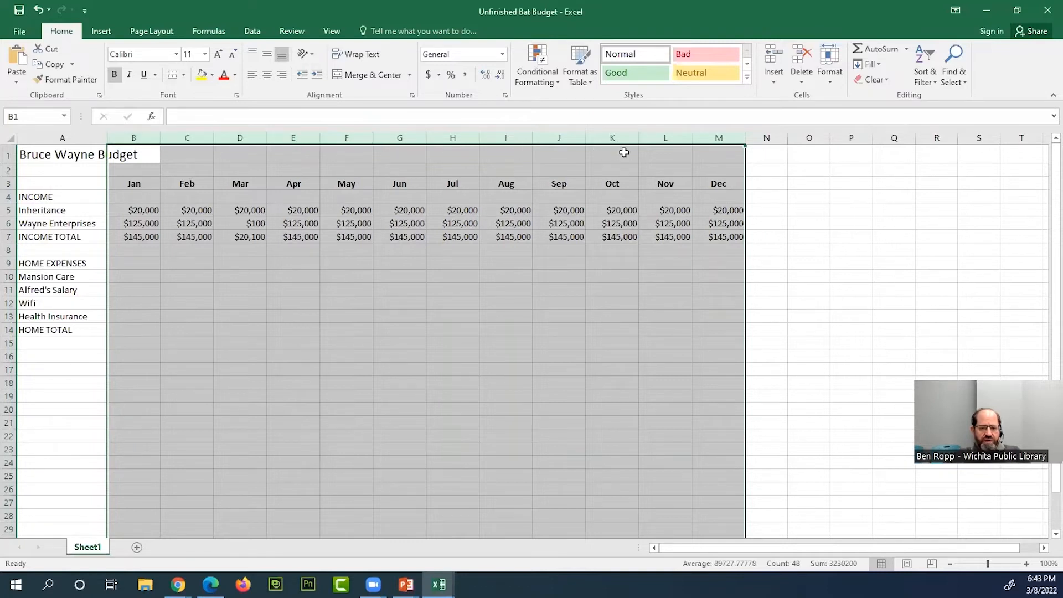
{"action": "mouse_move", "coordinate": [426, 137]}
{"action": "left_mouse_down"}
{"action": "mouse_move", "coordinate": [457, 137]}
{"action": "mouse_move", "coordinate": [416, 133]}
{"action": "left_mouse_up"}
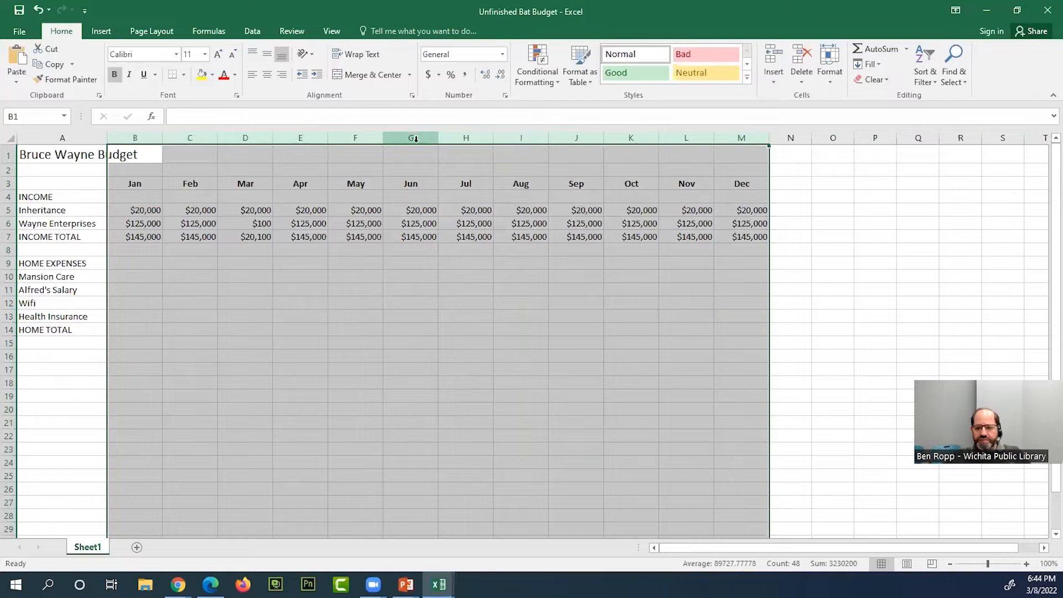
{"action": "left_click", "coordinate": [202, 189]}
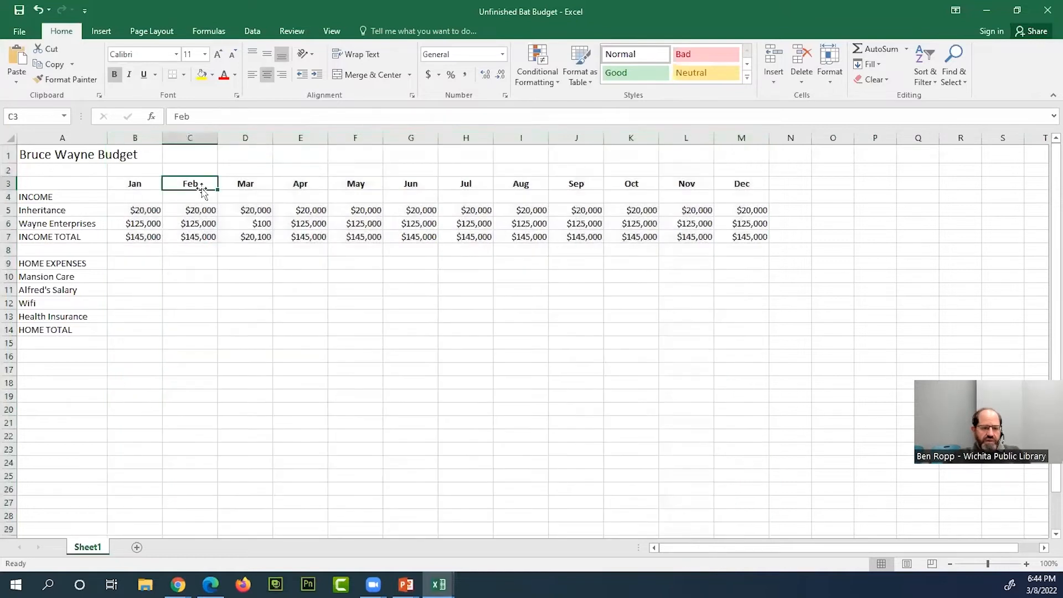
{"action": "left_click", "coordinate": [422, 264]}
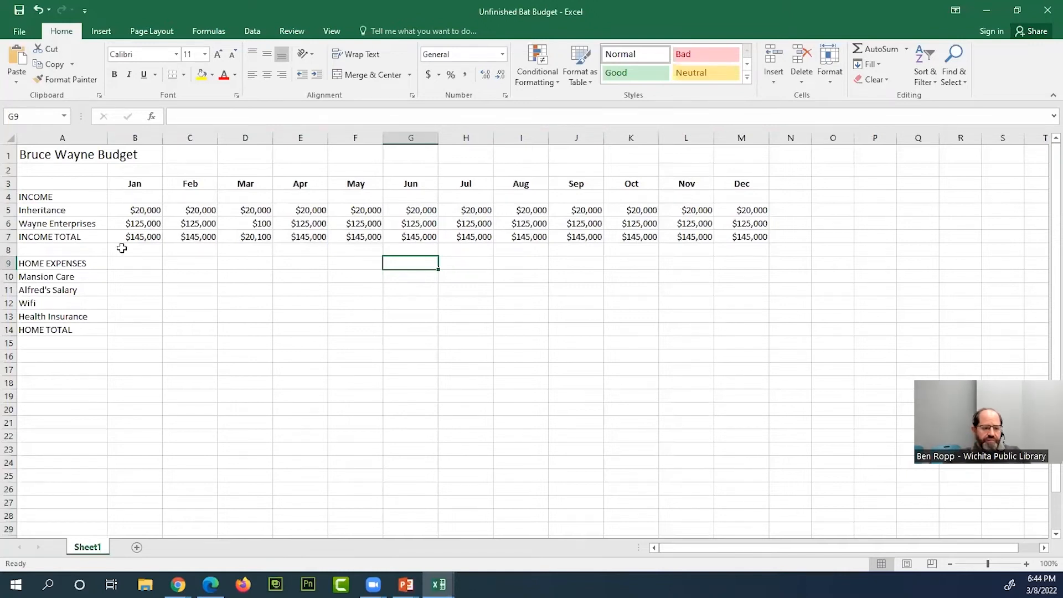
- Enter January home expenses of 2000 for Mansion Care in B10 and 5000 for Alfred's Salary in B11
{"action": "left_click", "coordinate": [135, 277]}
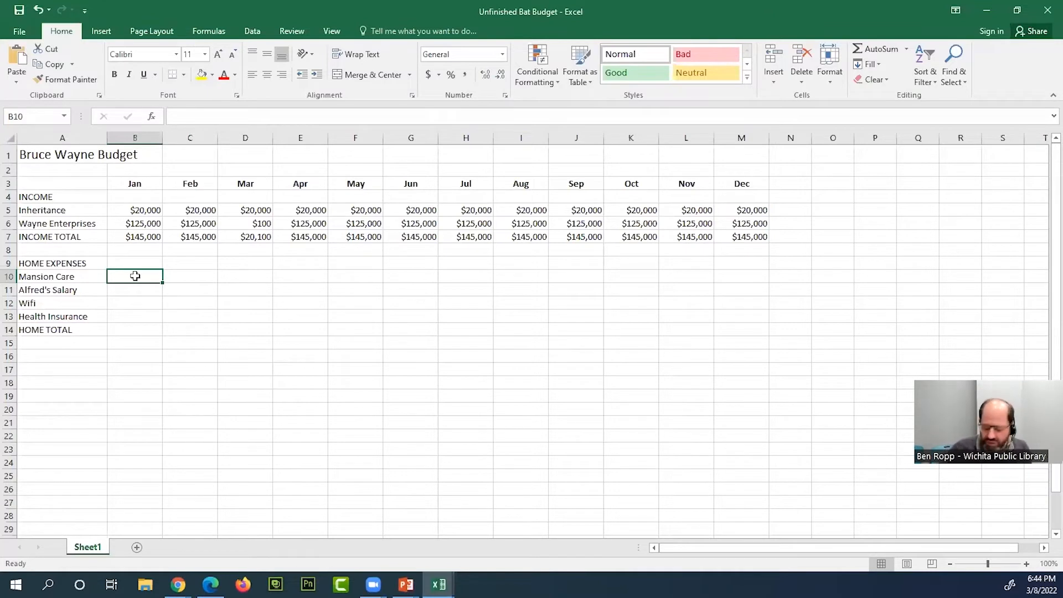
{"action": "type", "text": "2000"}
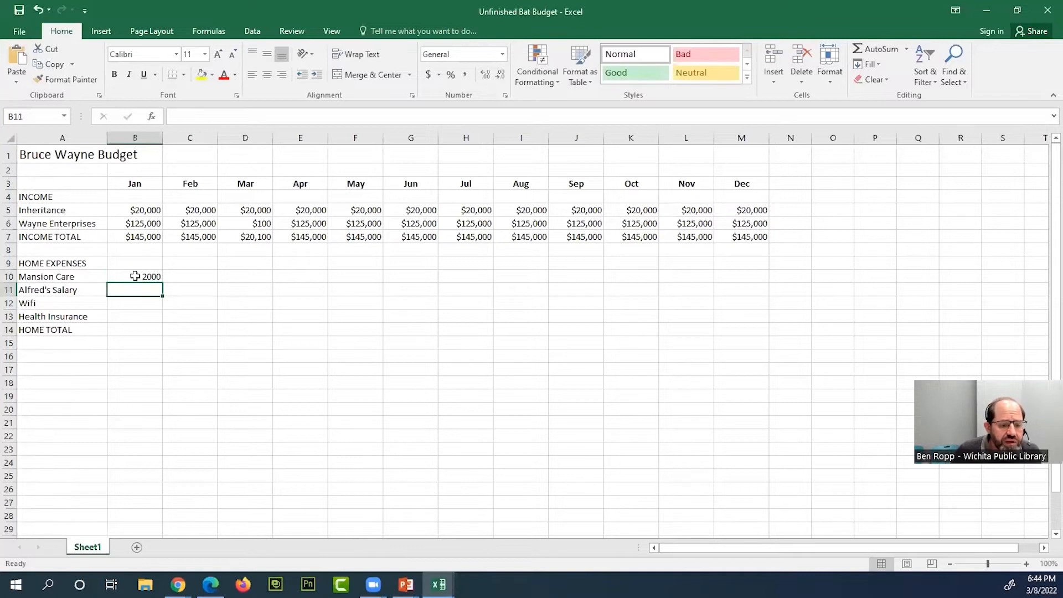
{"action": "key", "text": "Up"}
{"action": "key", "text": "Up"}
{"action": "left_click", "coordinate": [152, 290]}
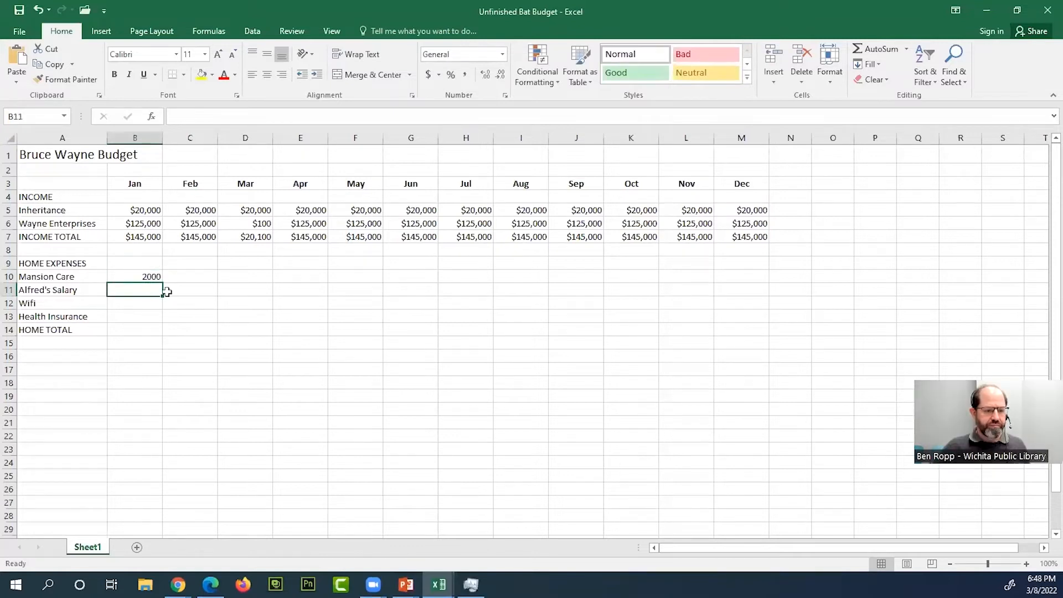
{"action": "type", "text": "5000"}
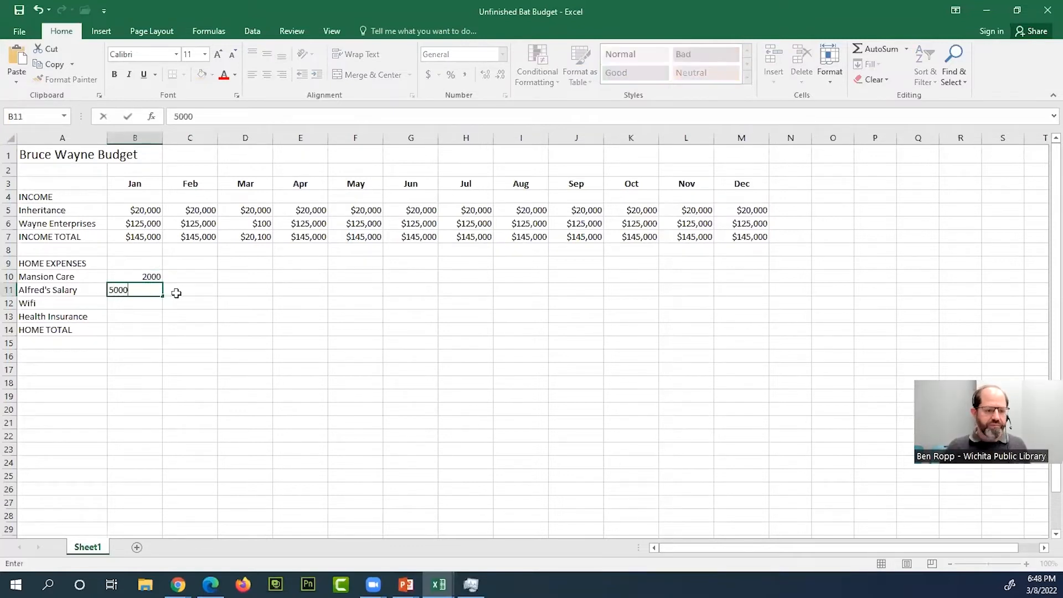
{"action": "key", "text": "Return"}
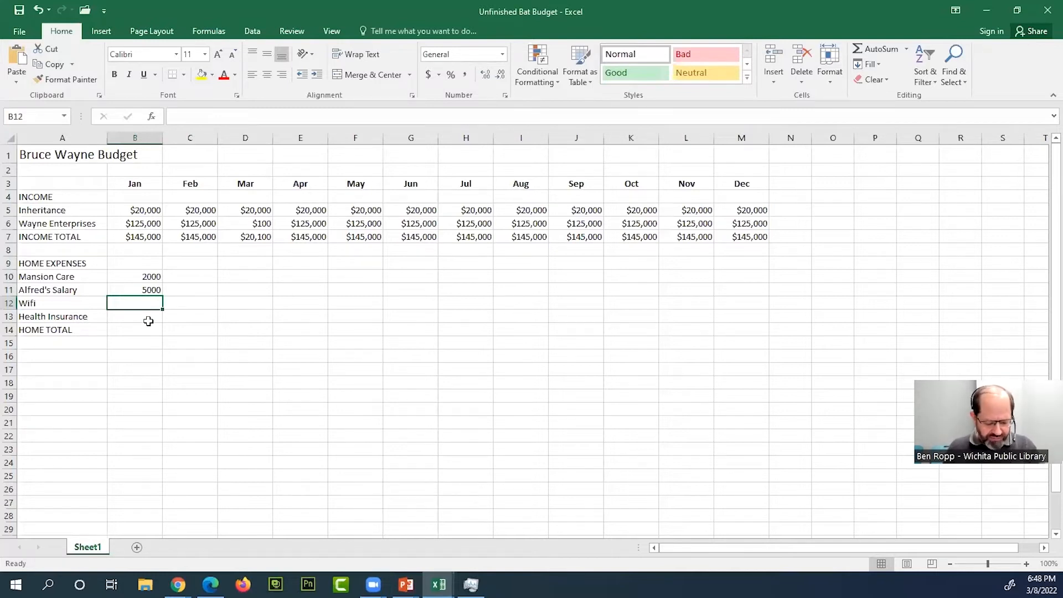
- Enter January home expenses of 200 for Wifi in B12 and 50000 for Health Insurance in B13
{"action": "type", "text": "100"}
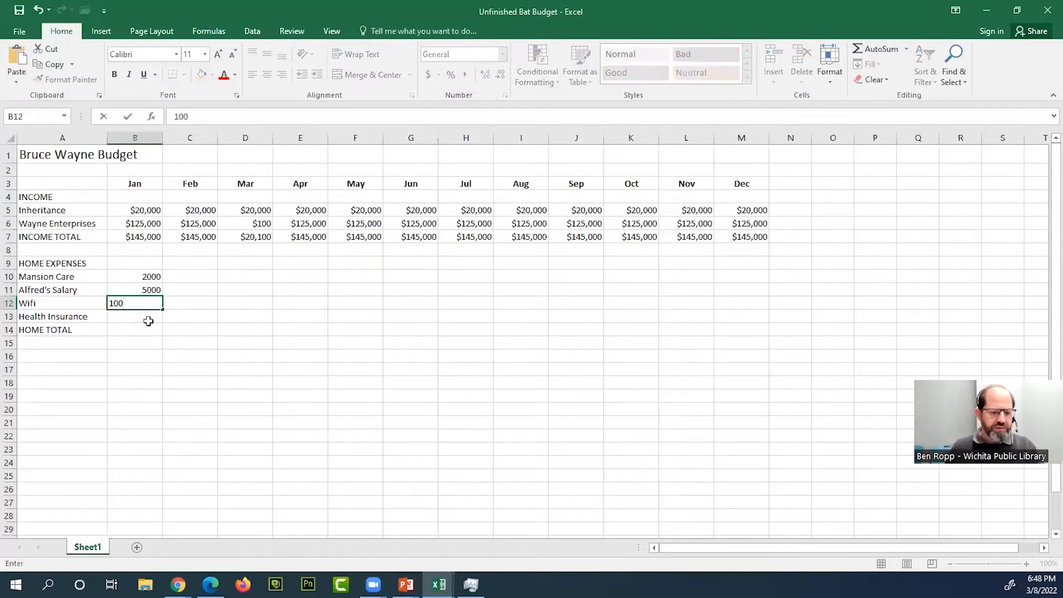
{"action": "key", "text": "BackSpace"}
{"action": "key", "text": "BackSpace"}
{"action": "key", "text": "BackSpace"}
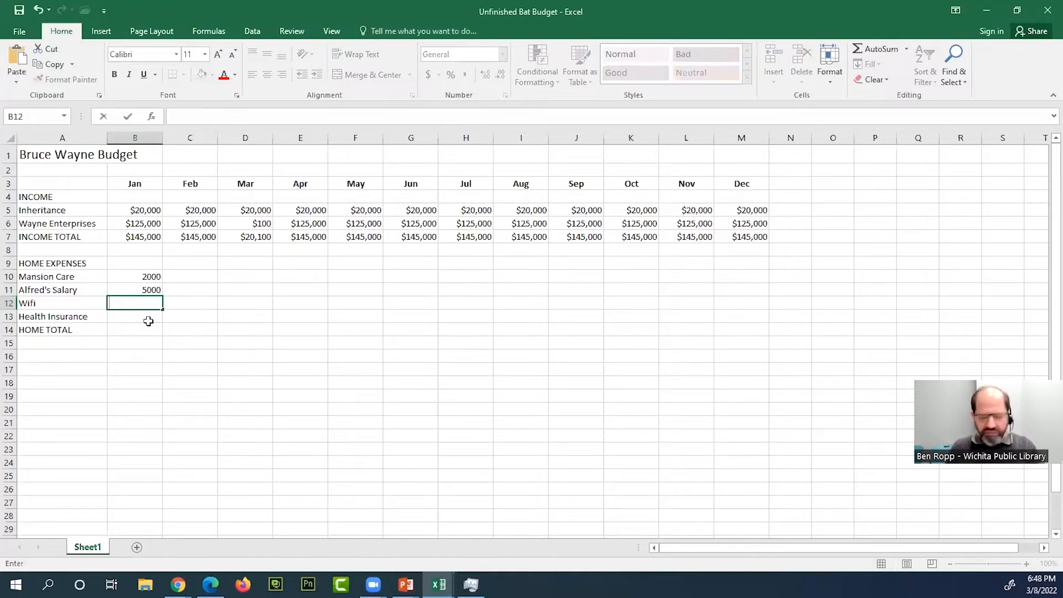
{"action": "type", "text": "2000"}
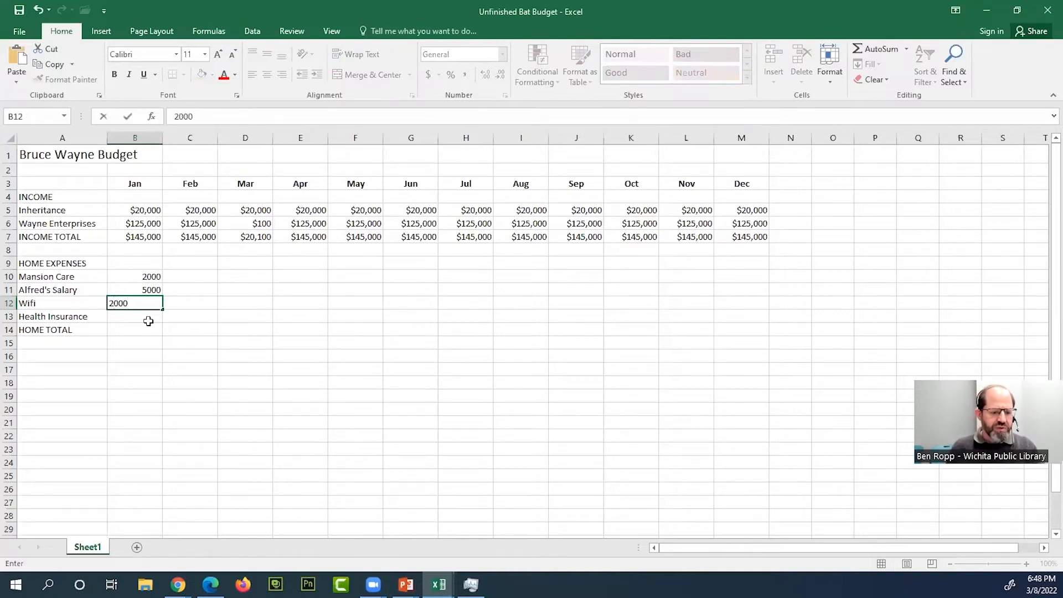
{"action": "key", "text": "Return"}
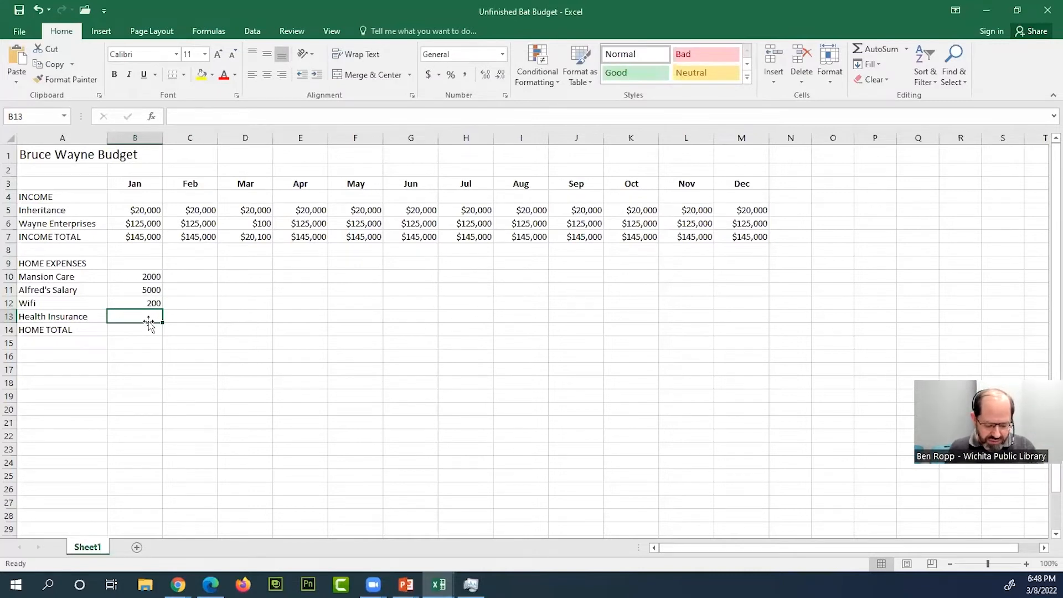
{"action": "type", "text": "50000"}
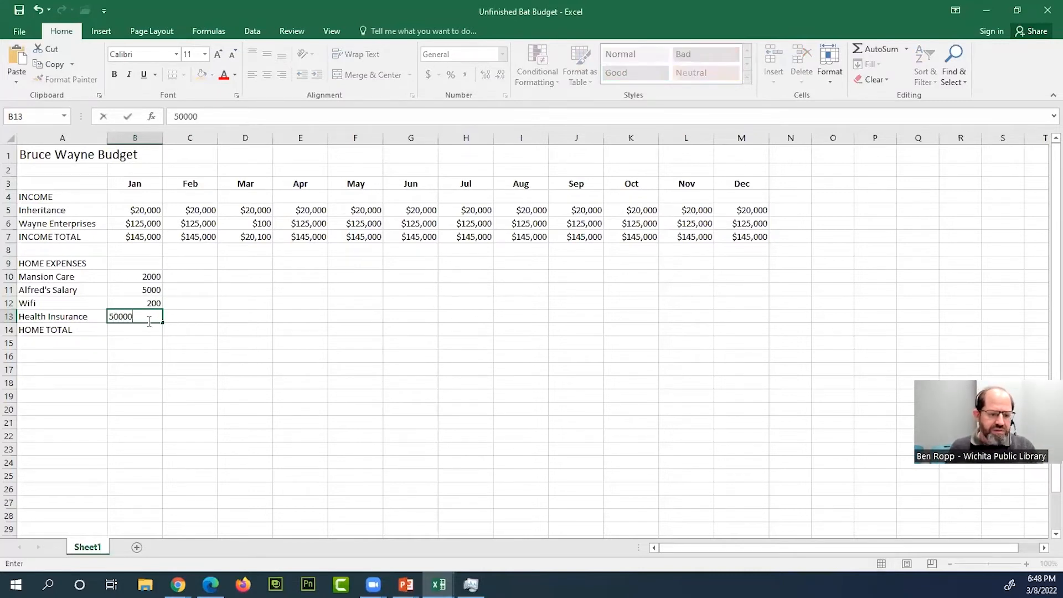
{"action": "key", "text": "Return"}
- Change the January amount for Alfred's Salary in B11 to 10000
{"action": "left_click", "coordinate": [151, 292]}
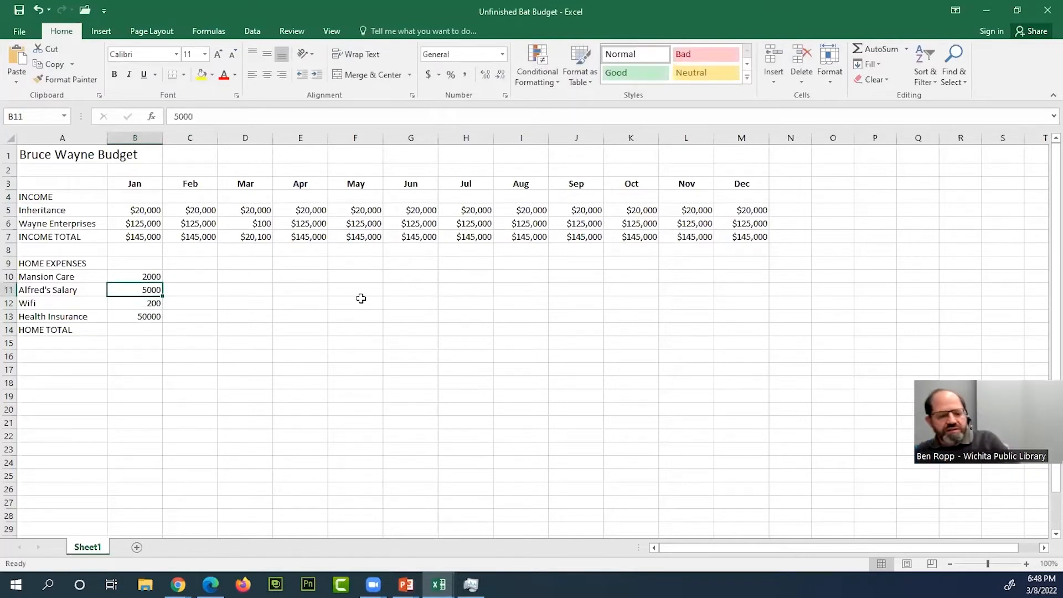
{"action": "type", "text": "10000"}
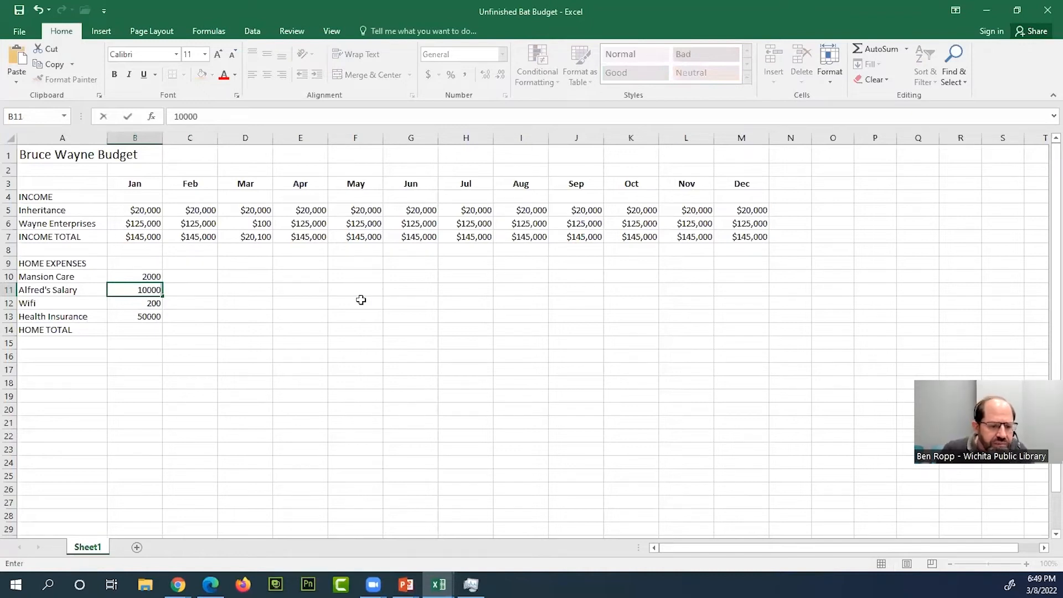
{"action": "key", "text": "Return"}
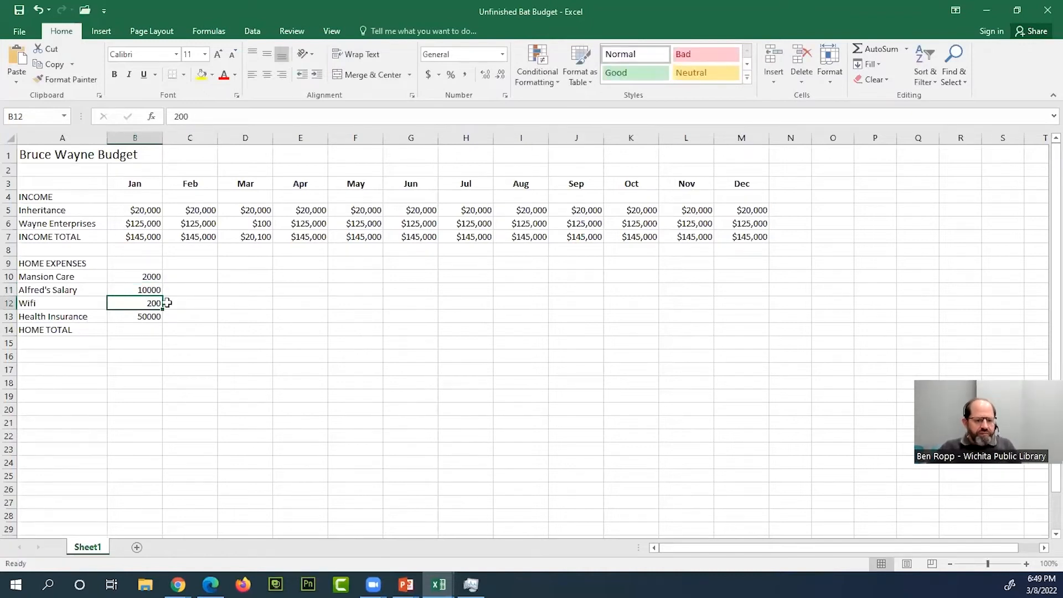
- Fill the January Mansion Care amount across row 10 through December
{"action": "left_click", "coordinate": [157, 278]}
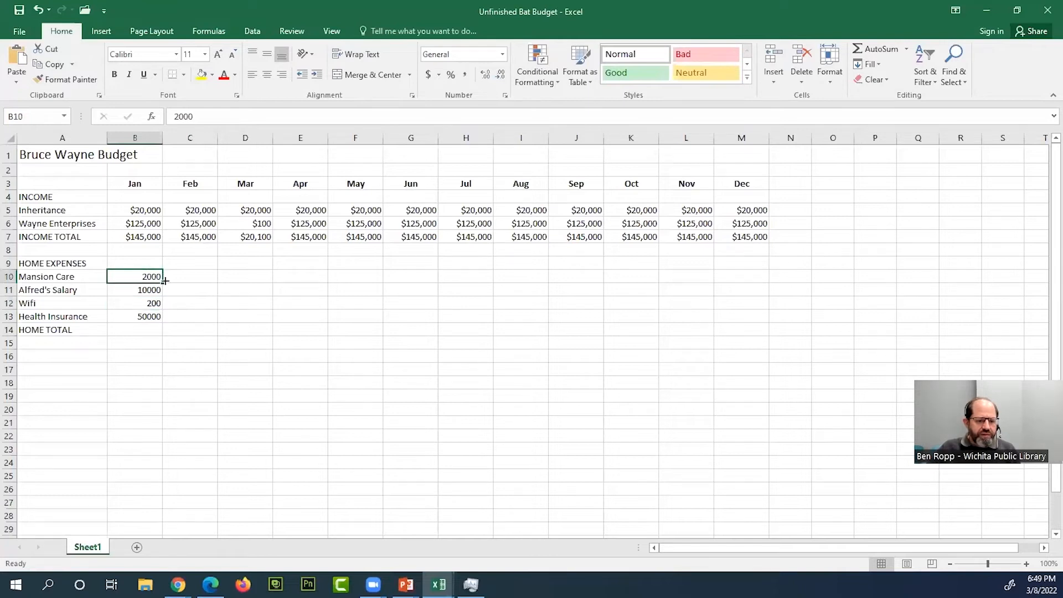
{"action": "left_click_drag", "start_coordinate": [165, 282], "coordinate": [758, 276]}
- Try moving the January Alfred's Salary amount from B11 to D18, and undo the move
{"action": "left_click", "coordinate": [157, 292]}
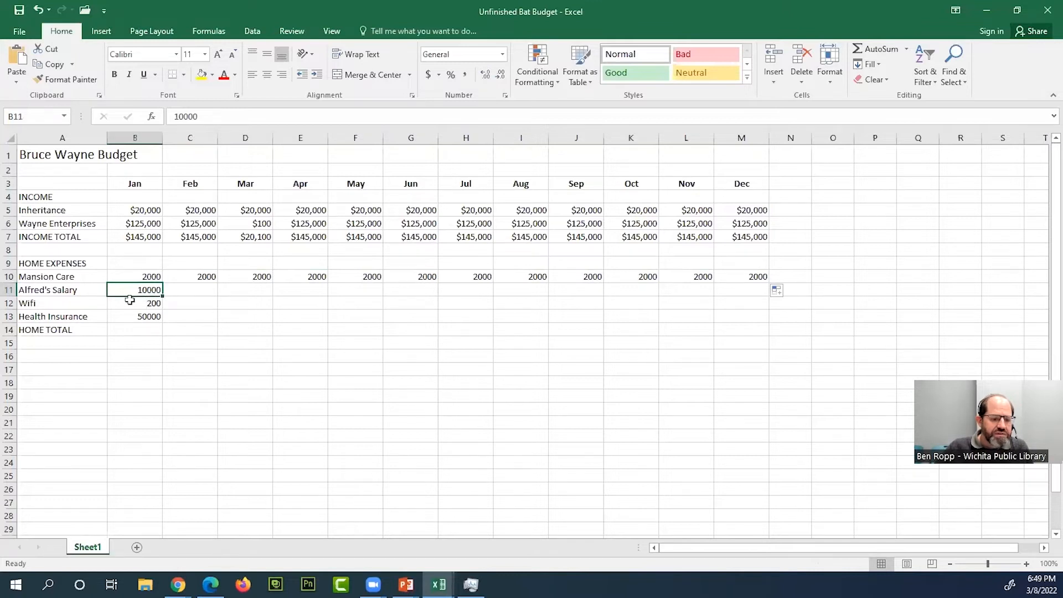
{"action": "left_click_drag", "start_coordinate": [133, 298], "coordinate": [258, 382]}
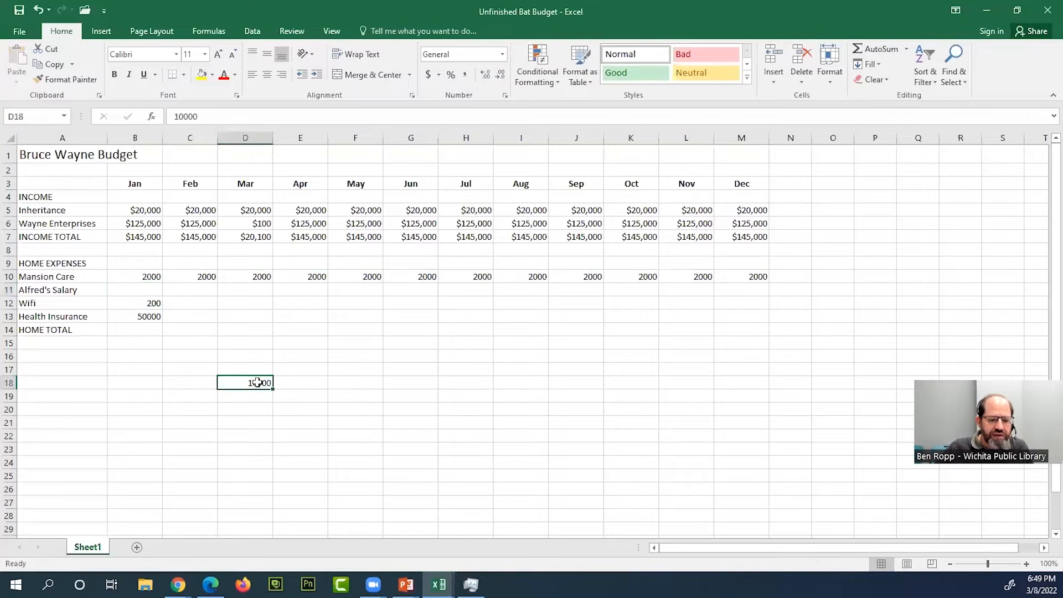
{"action": "left_click", "coordinate": [40, 11]}
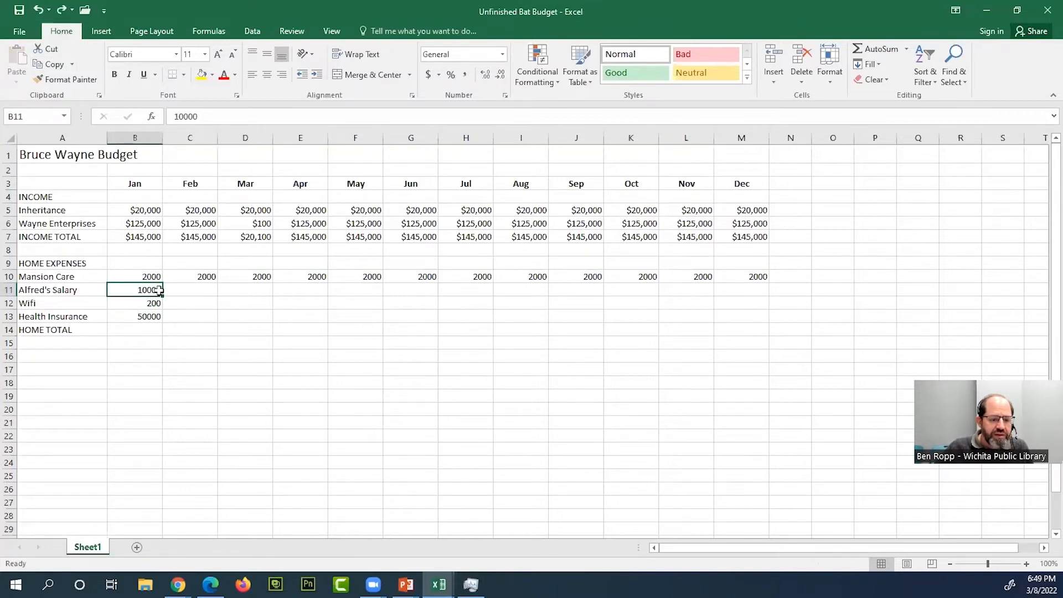
{"action": "left_click_drag", "start_coordinate": [144, 287], "coordinate": [271, 289]}
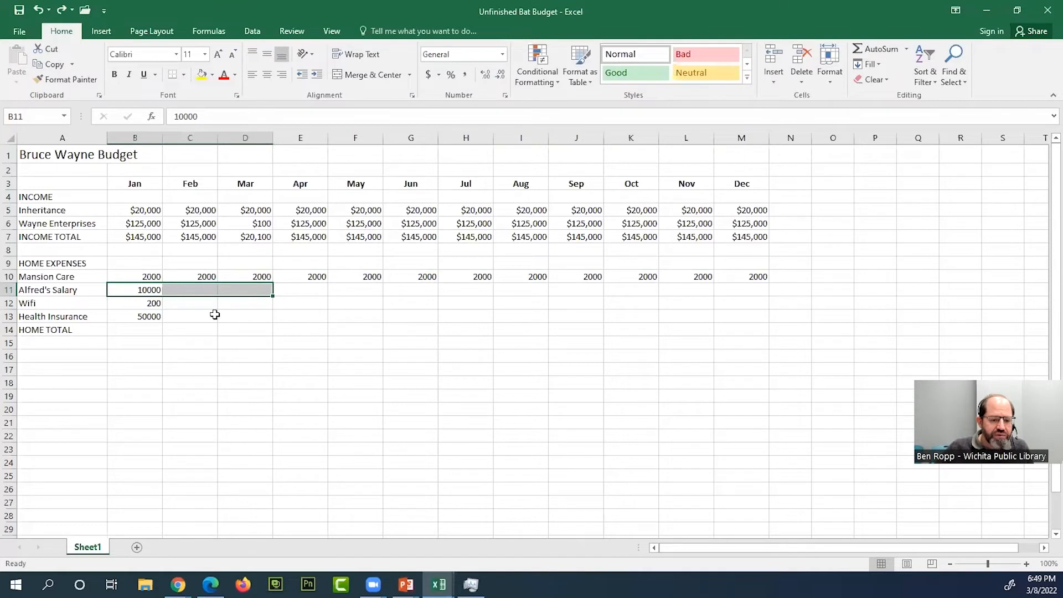
{"action": "left_click", "coordinate": [250, 289]}
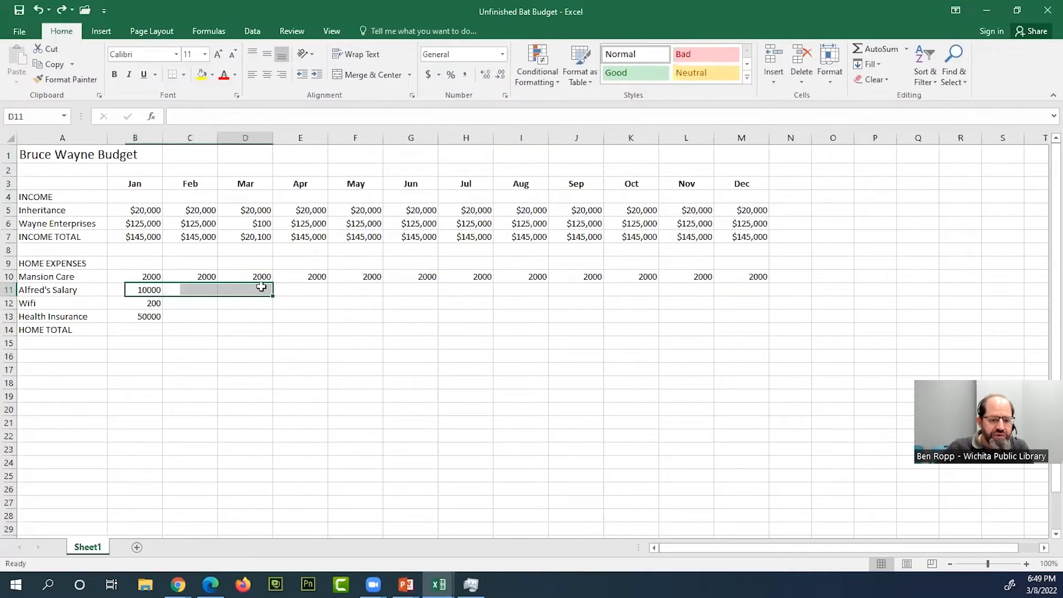
{"action": "left_click_drag", "start_coordinate": [200, 289], "coordinate": [308, 290]}
{"action": "left_click", "coordinate": [309, 321]}
- Fill the January amounts for Alfred's Salary, Wifi and Health Insurance across their rows through December
{"action": "left_click", "coordinate": [143, 288]}
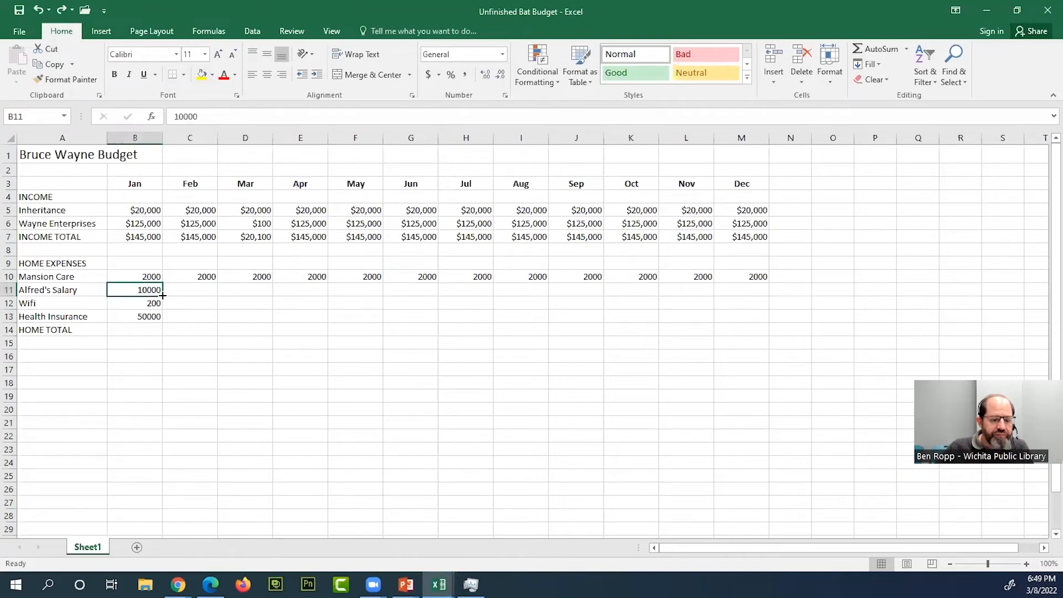
{"action": "left_click_drag", "start_coordinate": [162, 295], "coordinate": [767, 288]}
{"action": "left_click", "coordinate": [151, 303]}
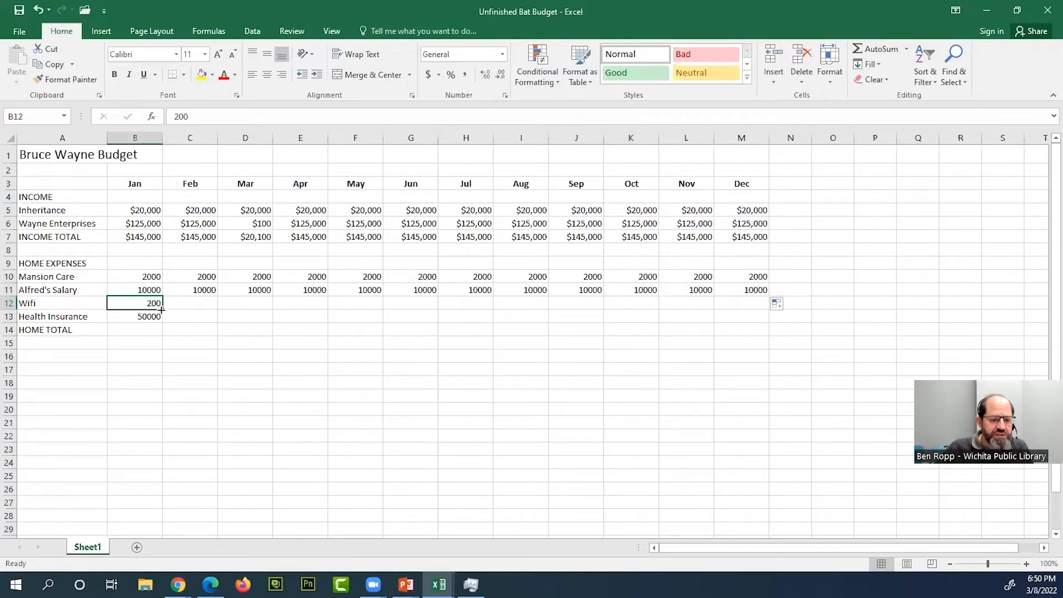
{"action": "left_click_drag", "start_coordinate": [161, 310], "coordinate": [747, 303]}
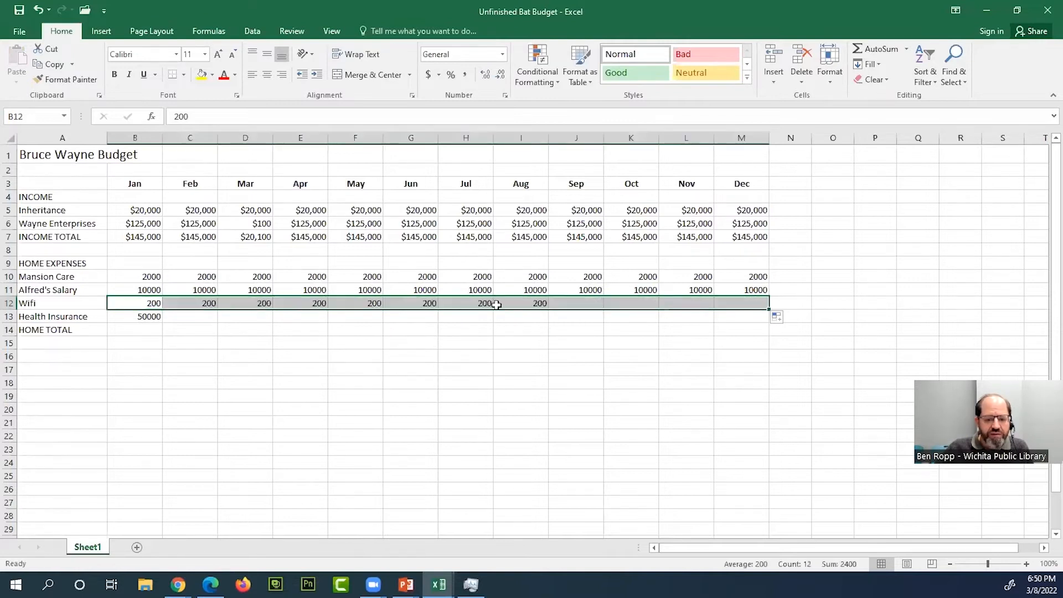
{"action": "left_click", "coordinate": [156, 315]}
{"action": "left_click_drag", "start_coordinate": [164, 322], "coordinate": [147, 280]}
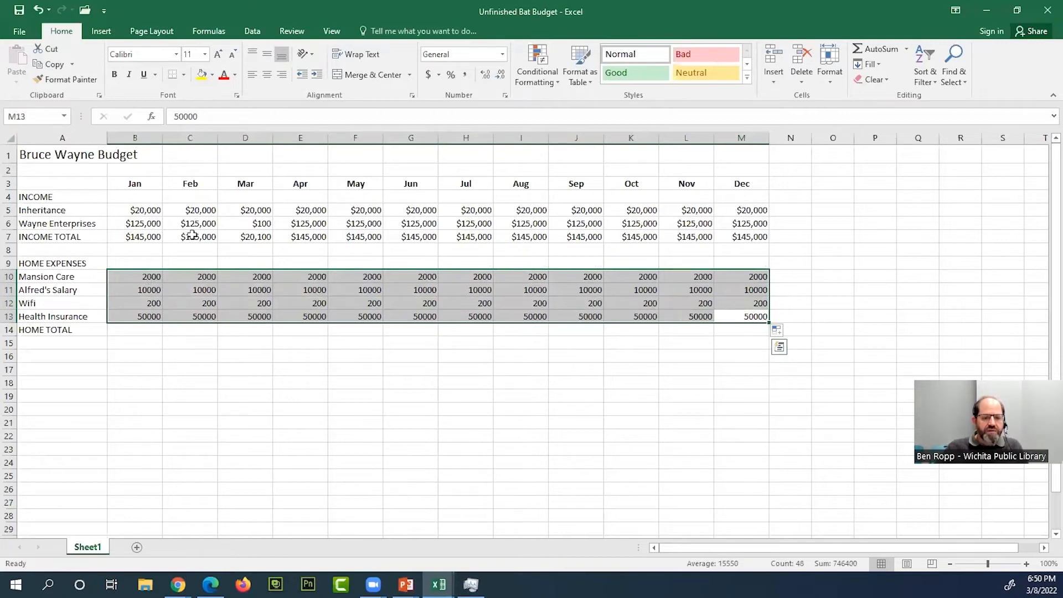
- Format all monthly home expense amounts in B10:M13 as Currency
{"action": "left_click", "coordinate": [503, 56]}
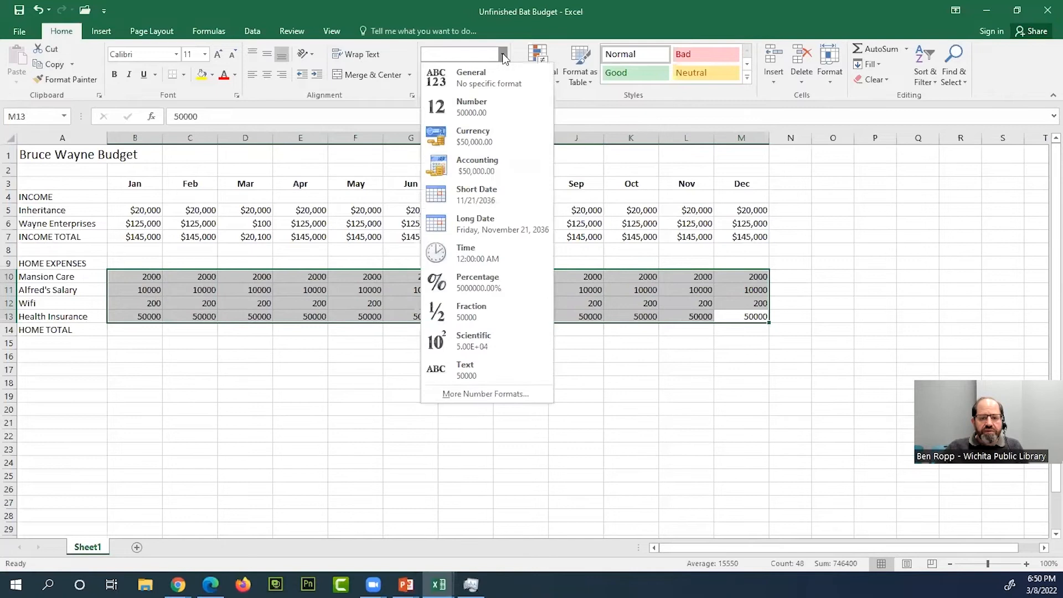
{"action": "left_click", "coordinate": [488, 139]}
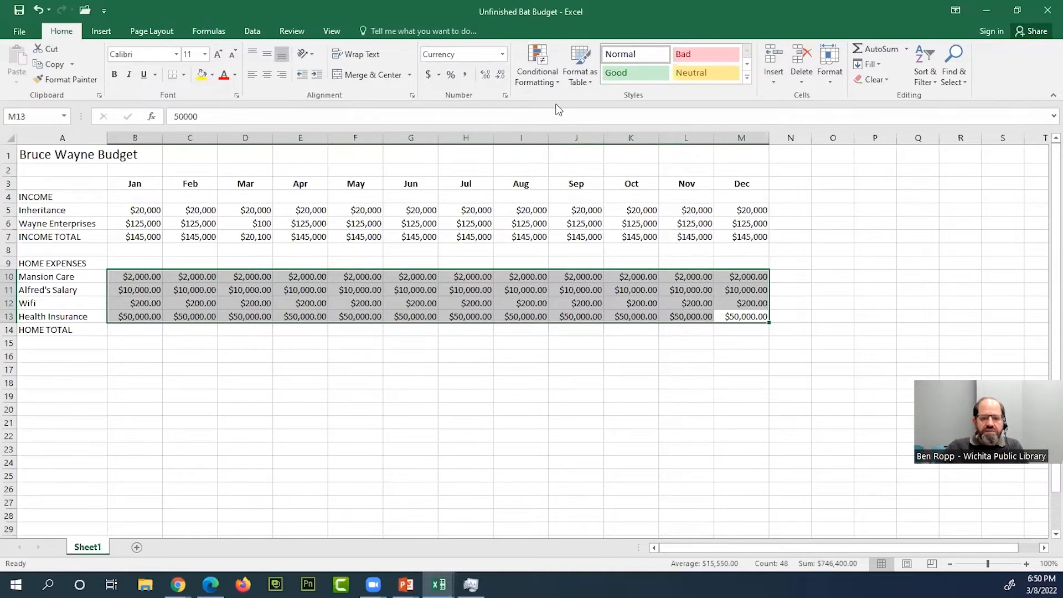
- Set the Currency format of B10:M13 to 0 decimal places with negative numbers shown as -$1,234, using the Format Cells dialog
{"action": "left_click", "coordinate": [505, 95]}
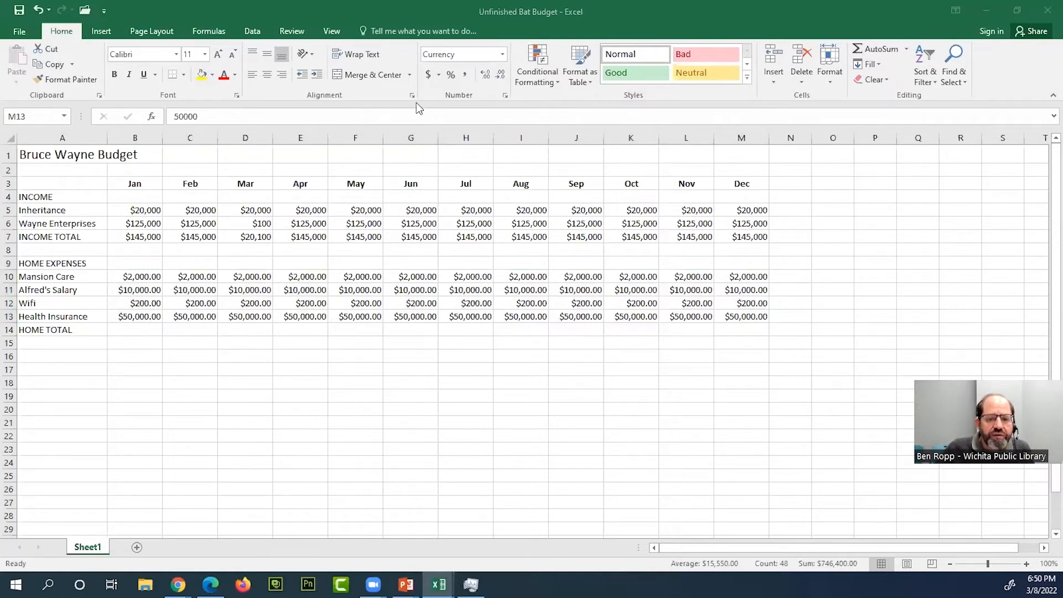
{"action": "left_click", "coordinate": [472, 280]}
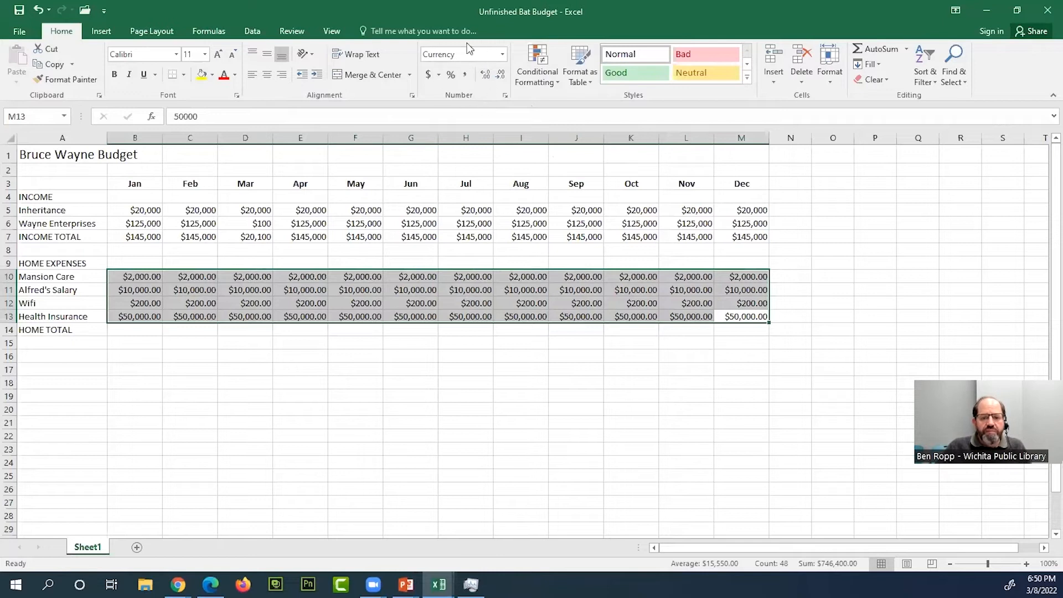
{"action": "left_click", "coordinate": [505, 97]}
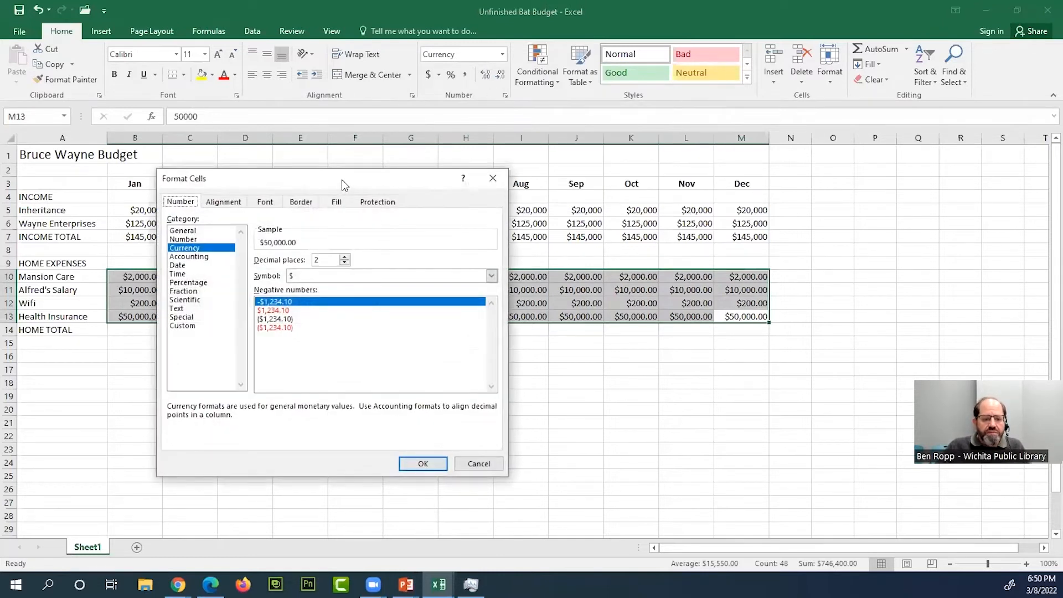
{"action": "left_click_drag", "start_coordinate": [345, 179], "coordinate": [724, 70]}
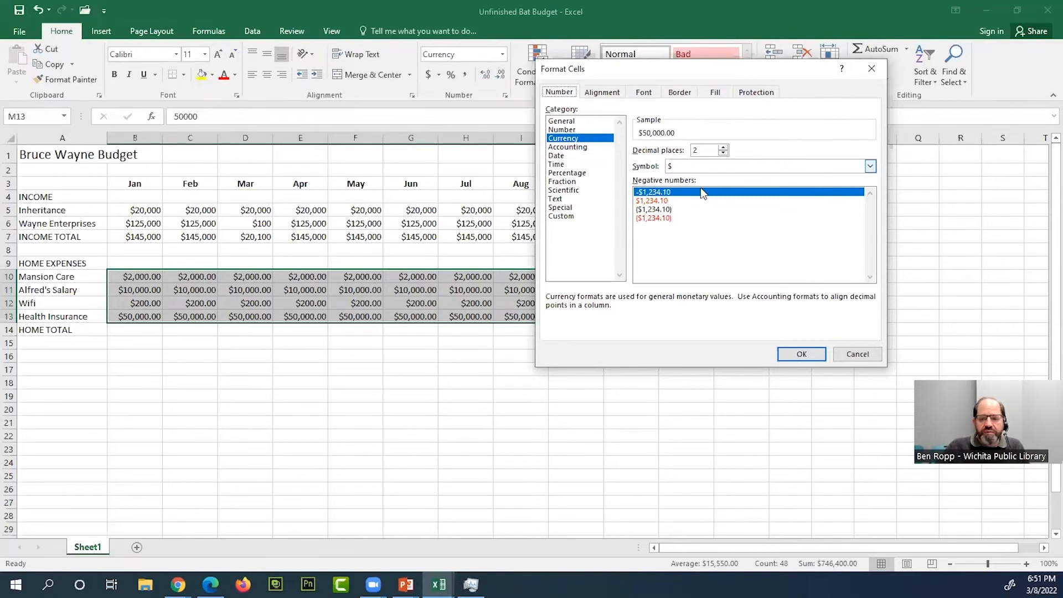
{"action": "left_click", "coordinate": [643, 92]}
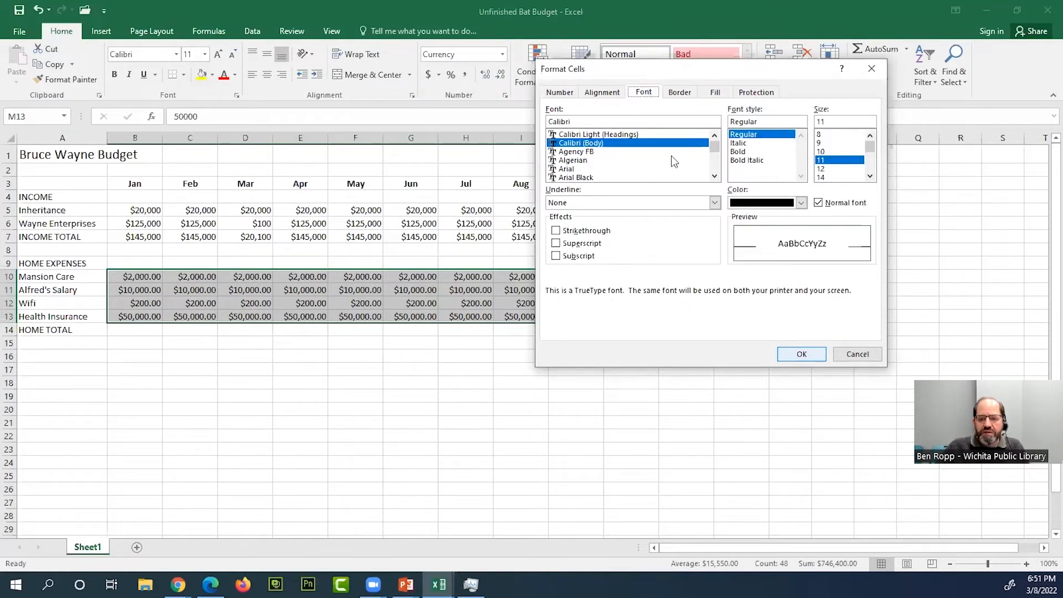
{"action": "left_click", "coordinate": [562, 94]}
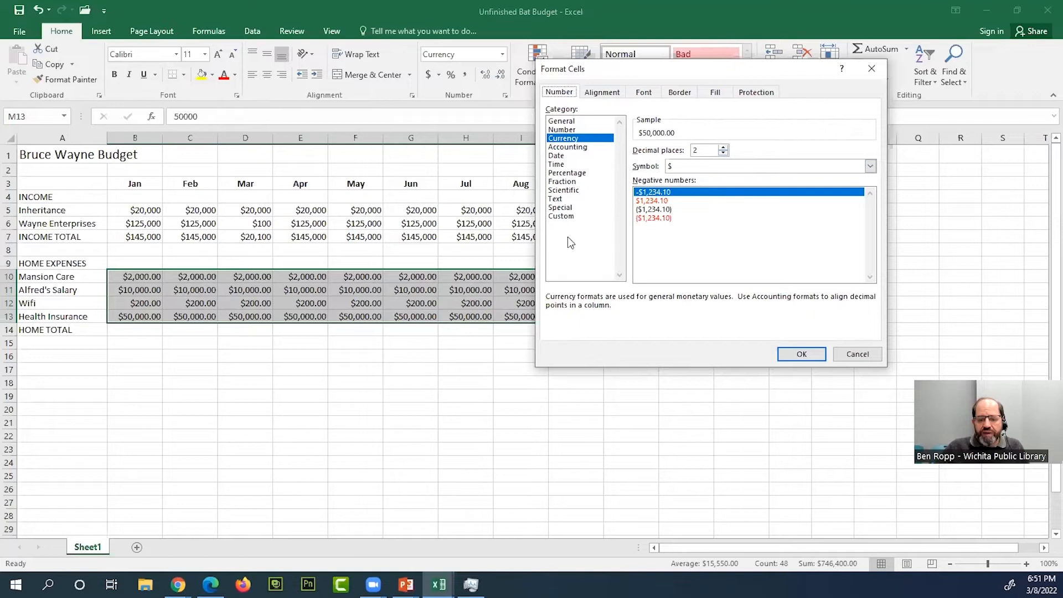
{"action": "left_click", "coordinate": [721, 153]}
{"action": "left_click", "coordinate": [721, 153]}
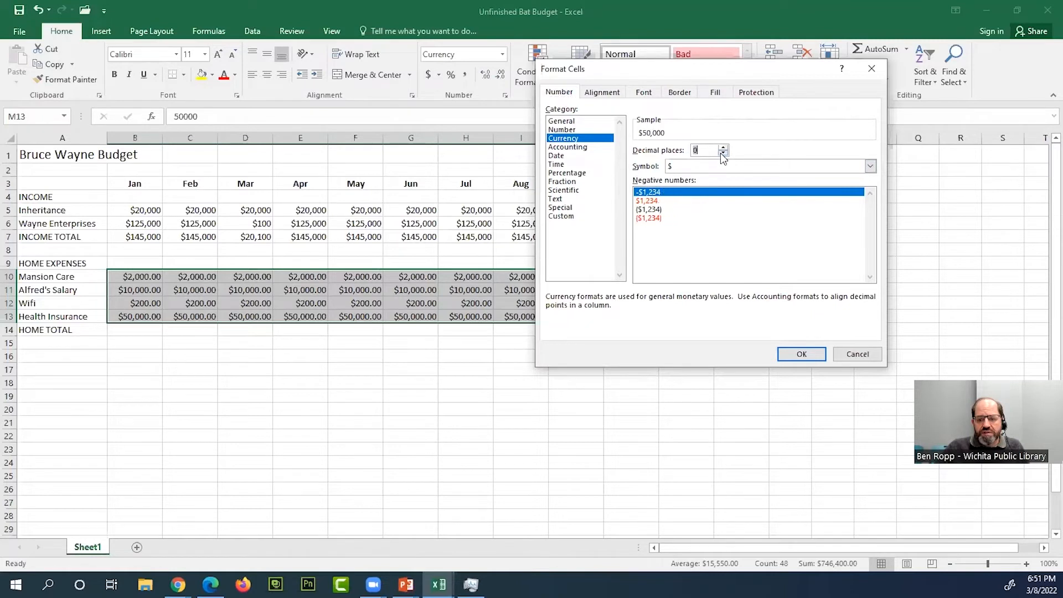
{"action": "left_click", "coordinate": [654, 202]}
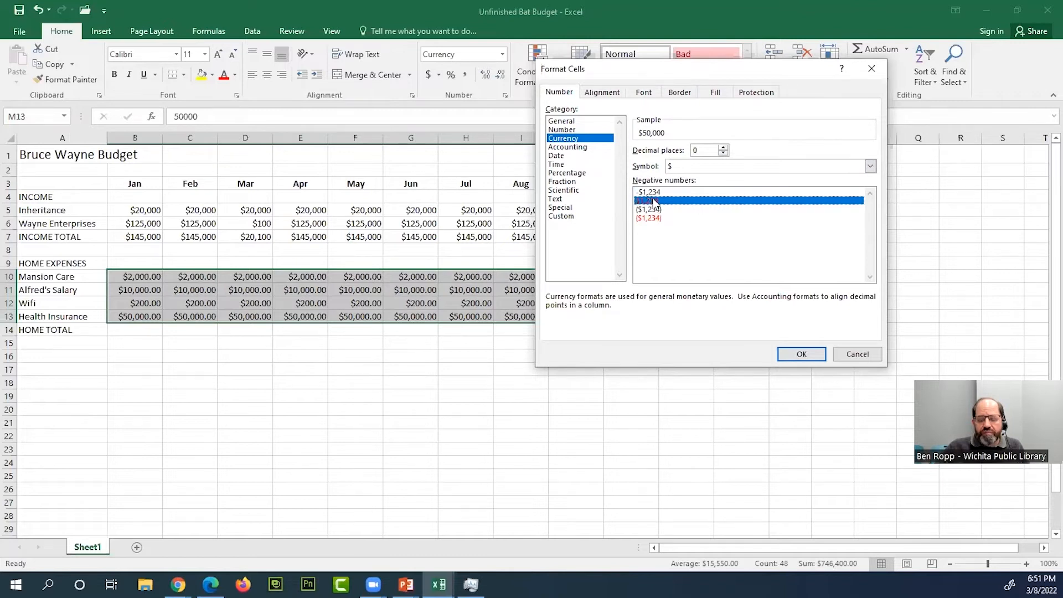
{"action": "left_click", "coordinate": [650, 195]}
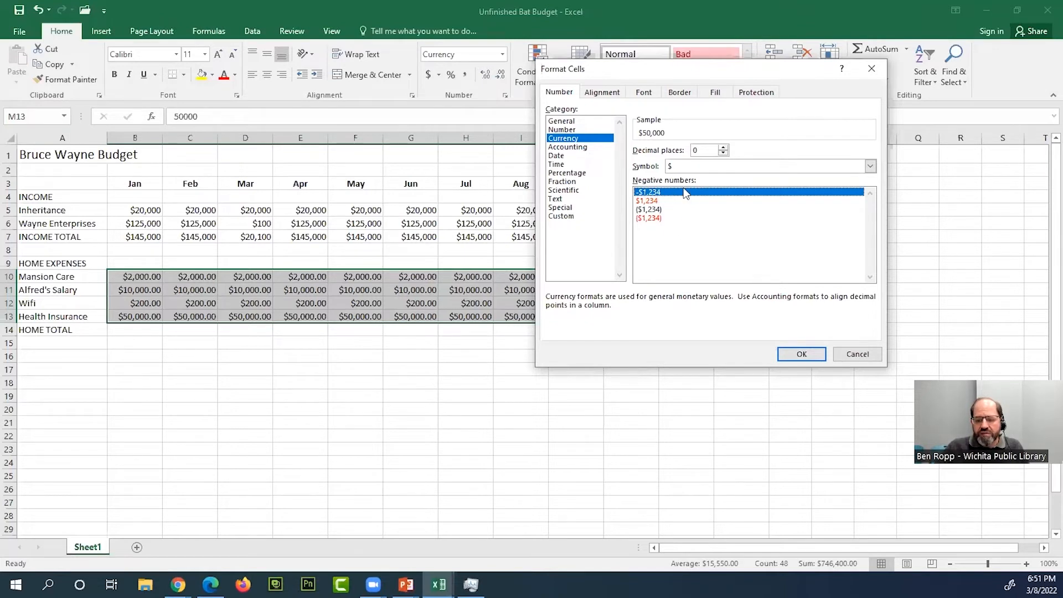
{"action": "left_click", "coordinate": [810, 354]}
{"action": "left_click", "coordinate": [513, 351]}
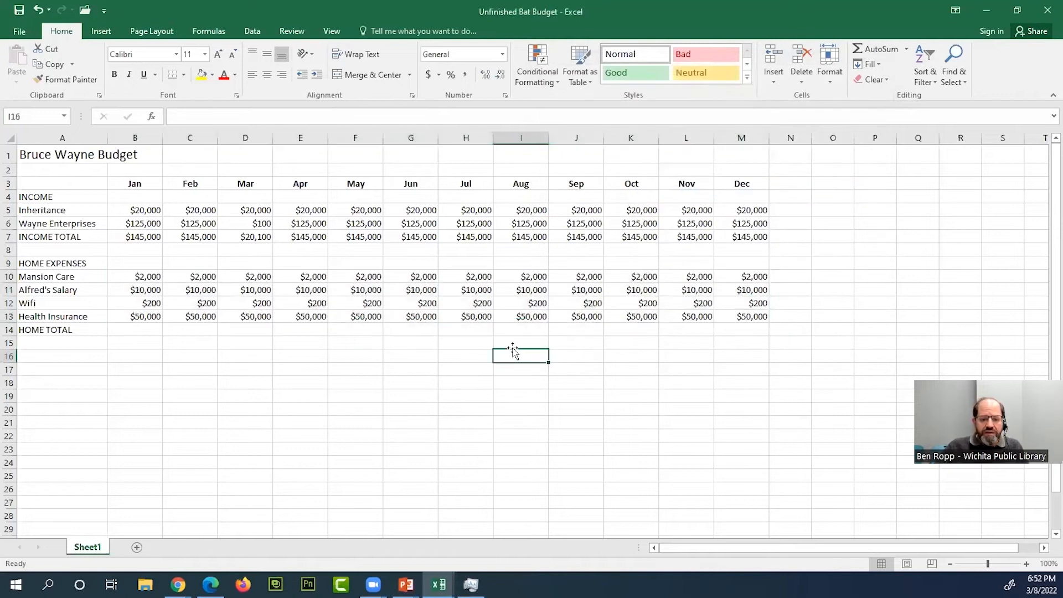
- Total the January home expenses B10:B13 in the HOME TOTAL cell B14 with AutoSum
{"action": "left_click_drag", "start_coordinate": [152, 275], "coordinate": [353, 311]}
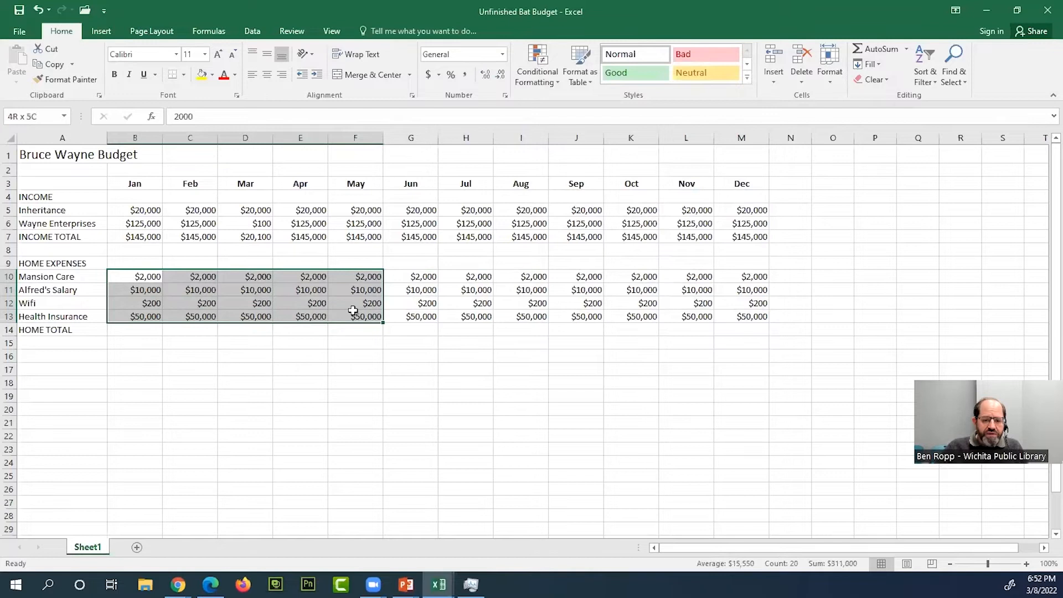
{"action": "left_click", "coordinate": [352, 303]}
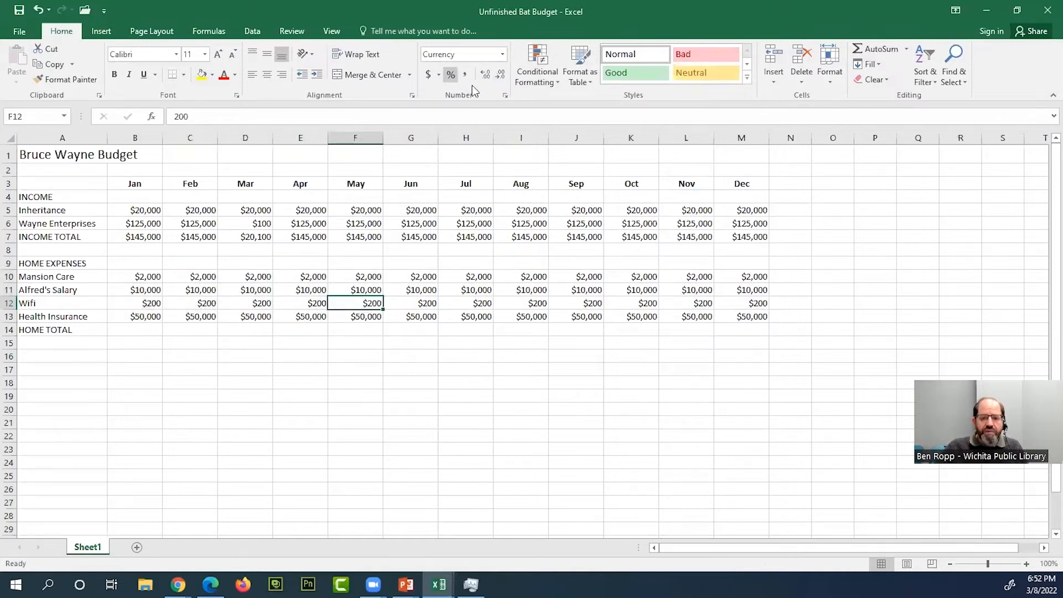
{"action": "left_click", "coordinate": [154, 332]}
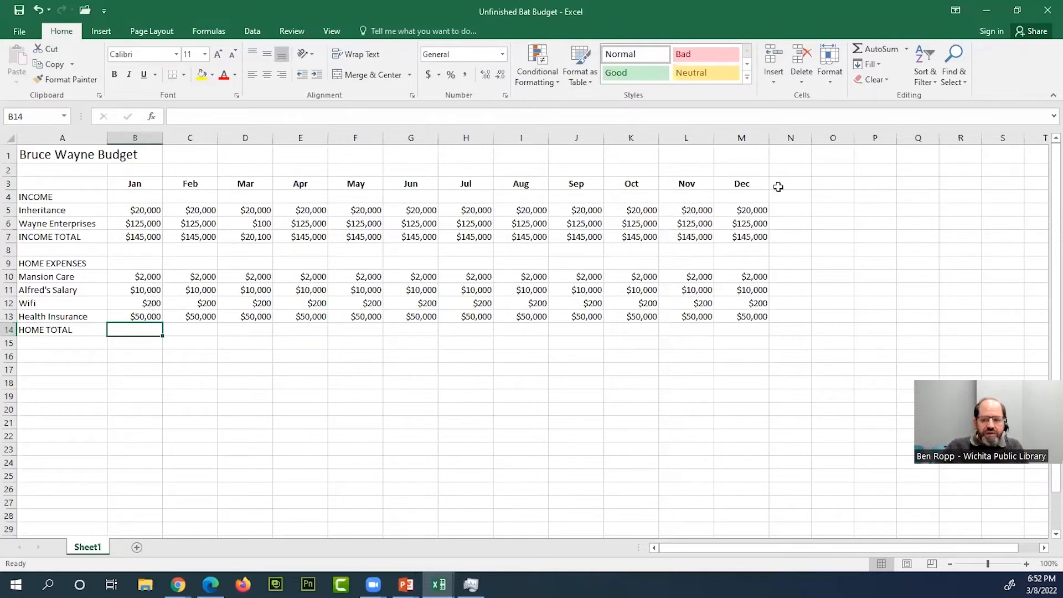
{"action": "left_click", "coordinate": [882, 52]}
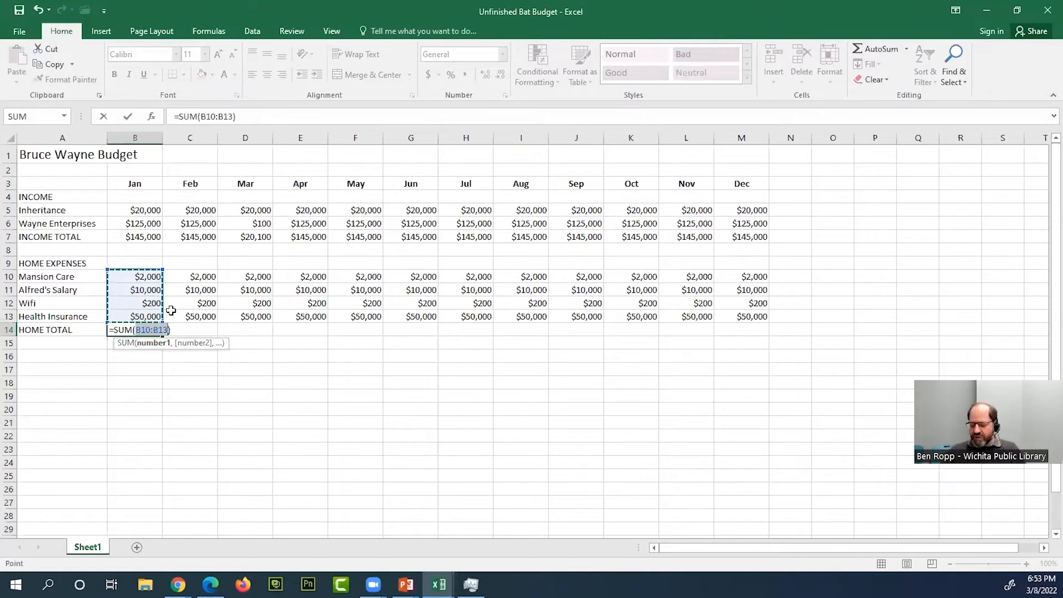
{"action": "key", "text": "Return"}
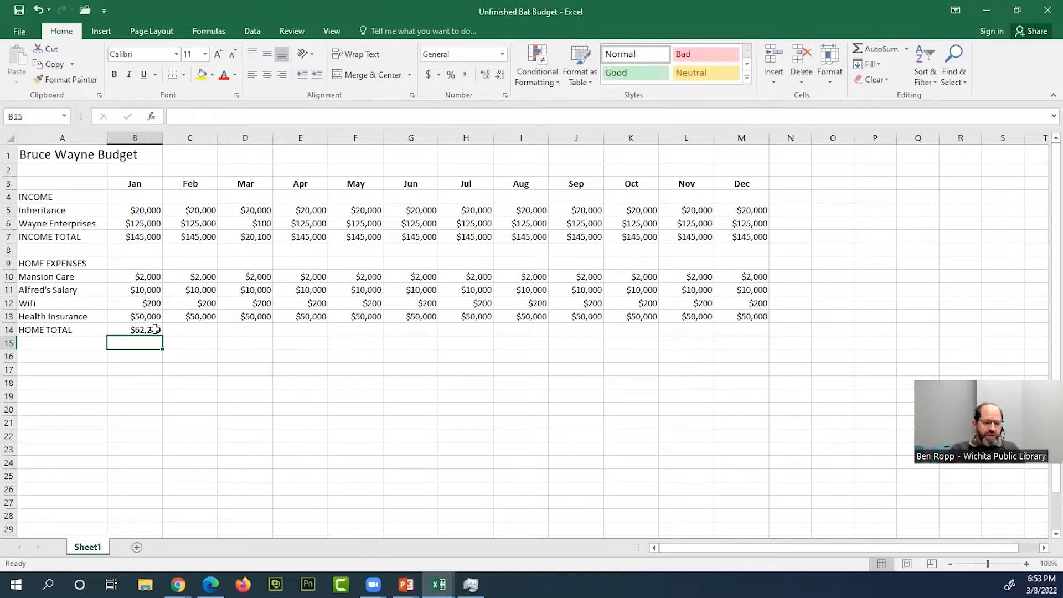
- Inspect the January HOME TOTAL formula in B14 and the cell range it refers to
{"action": "double_click", "coordinate": [155, 330]}
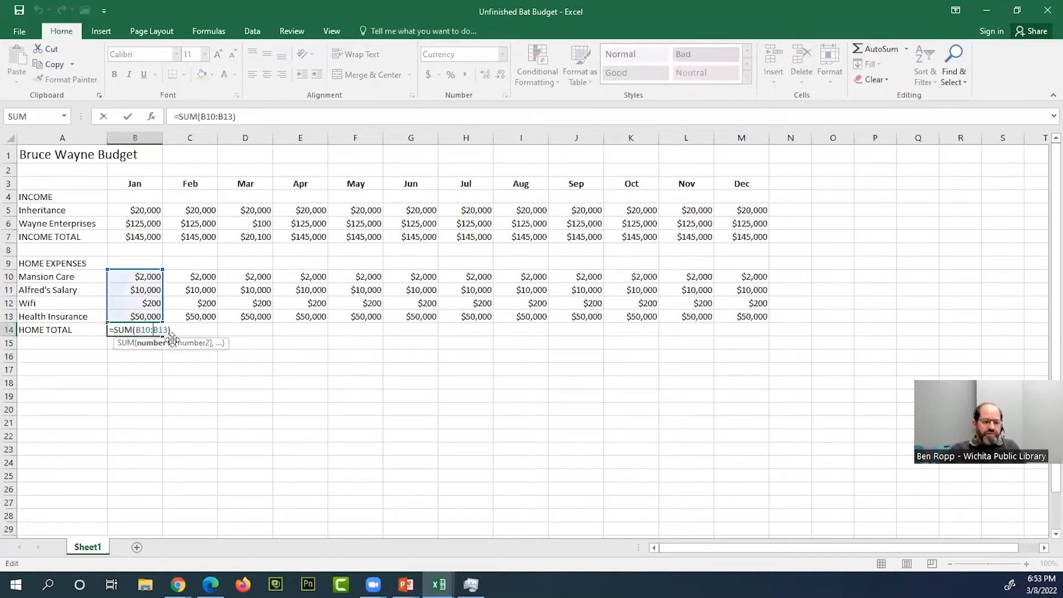
{"action": "key", "text": "Escape"}
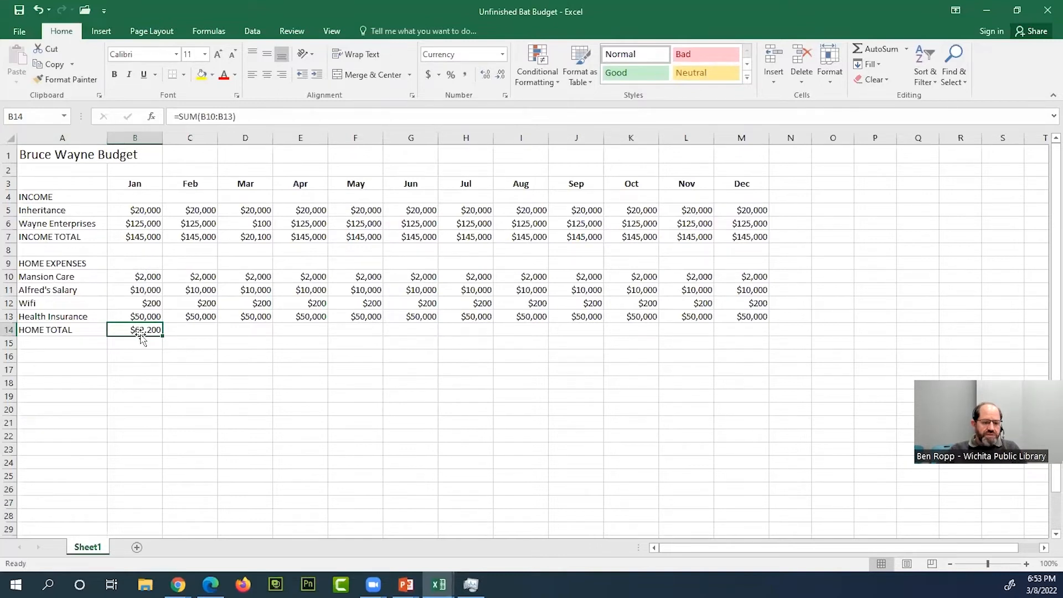
{"action": "left_click", "coordinate": [256, 114]}
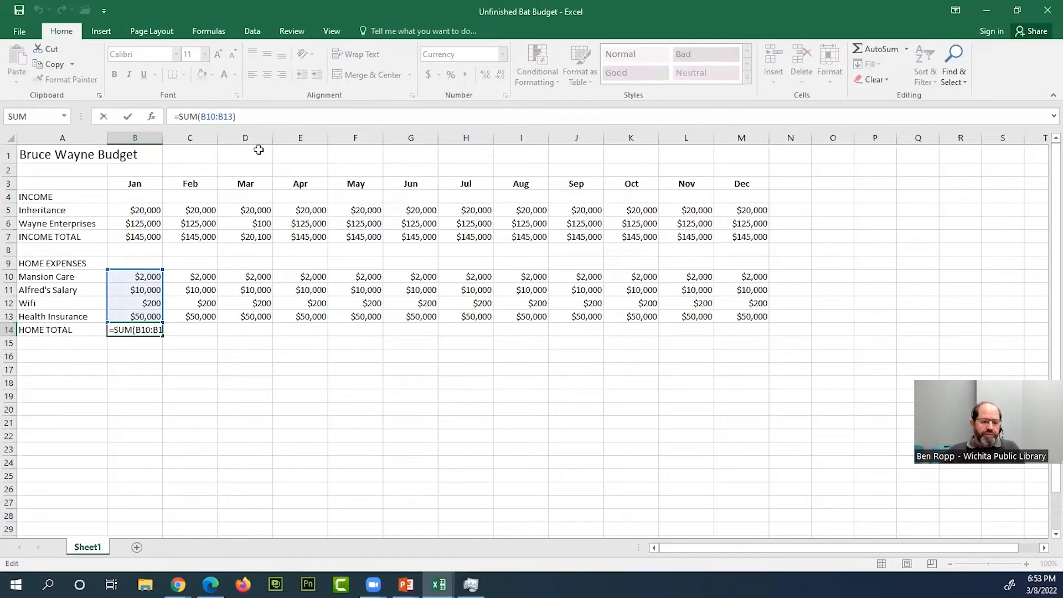
{"action": "key", "text": "Return"}
{"action": "left_click", "coordinate": [148, 333]}
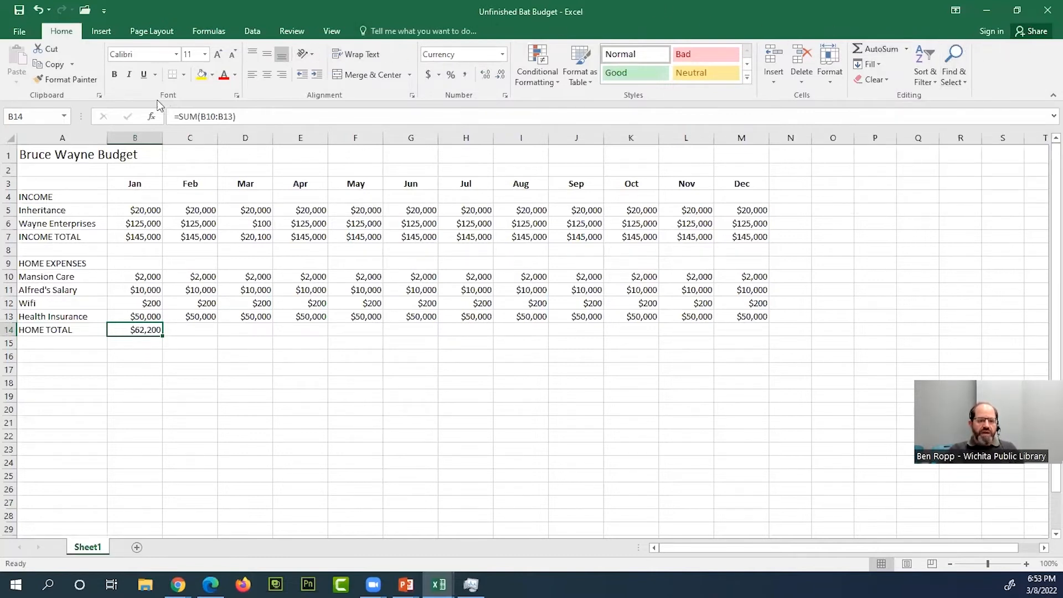
{"action": "left_click", "coordinate": [202, 330]}
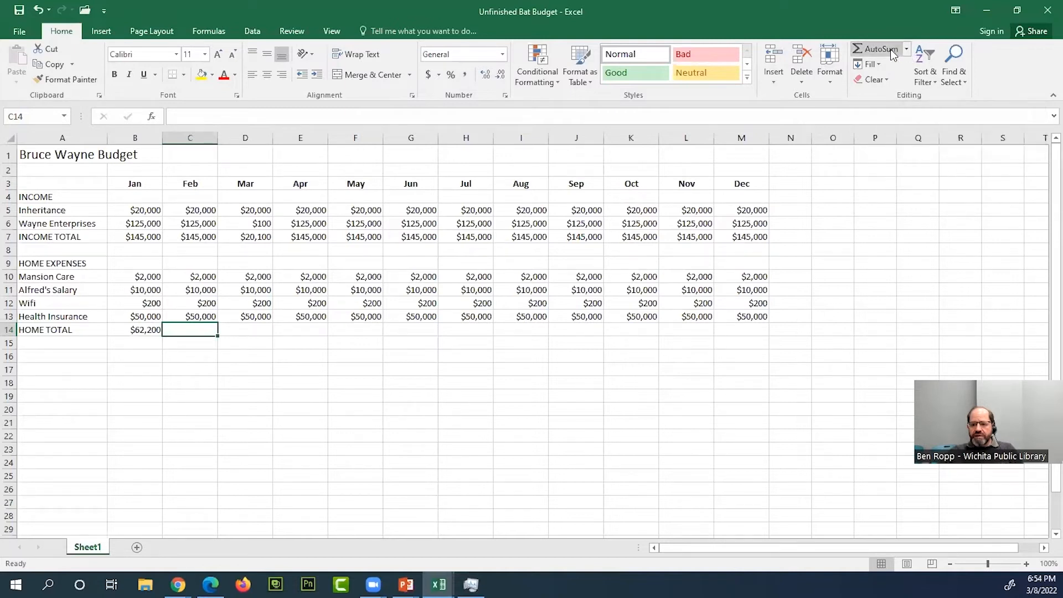
{"action": "left_click", "coordinate": [905, 48]}
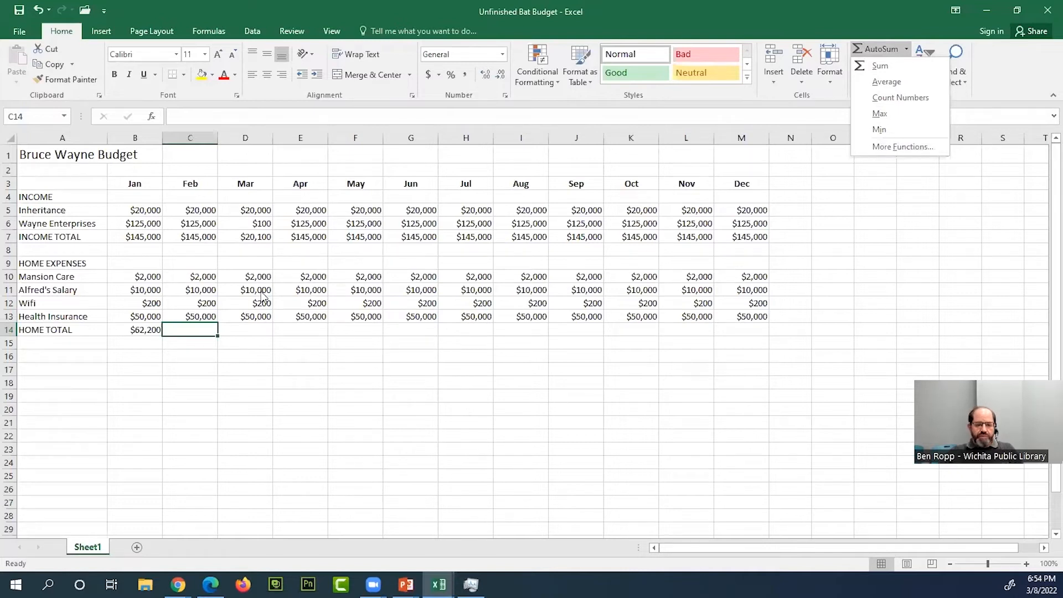
{"action": "left_click", "coordinate": [879, 49]}
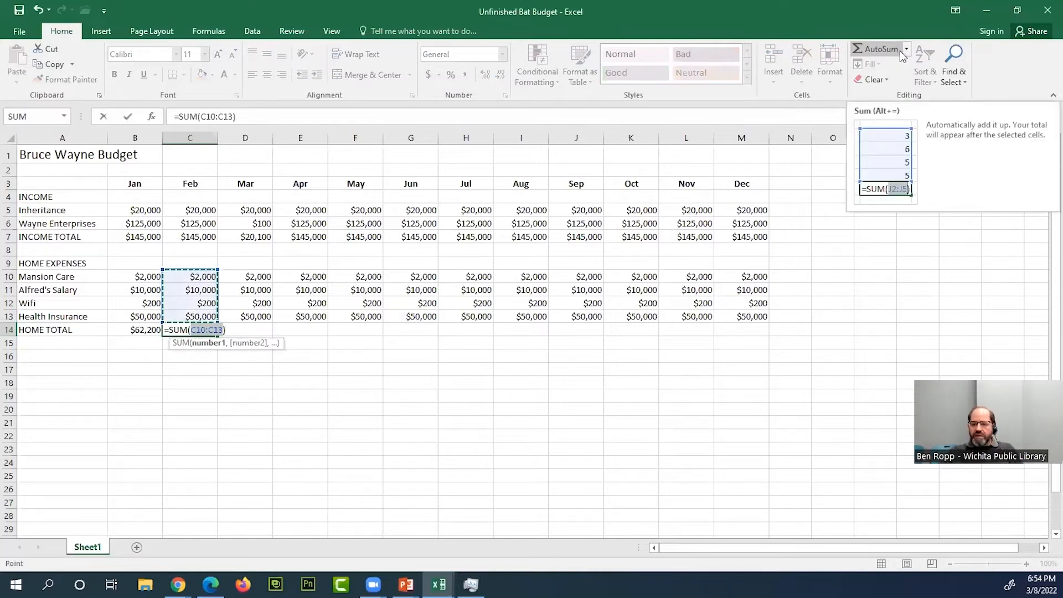
{"action": "key", "text": "BackSpace"}
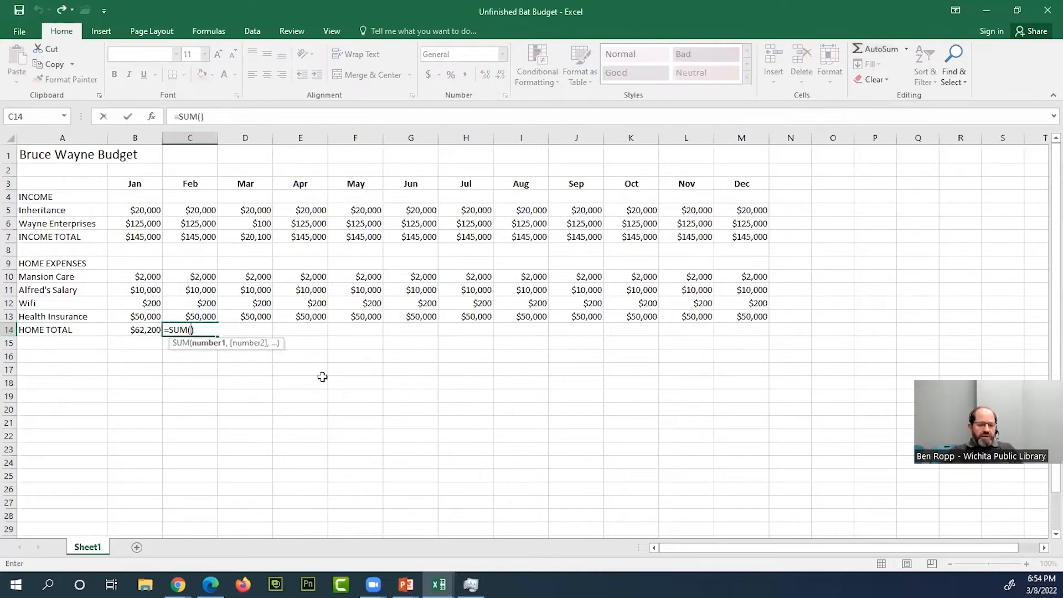
{"action": "key", "text": "Escape"}
{"action": "left_click", "coordinate": [339, 377]}
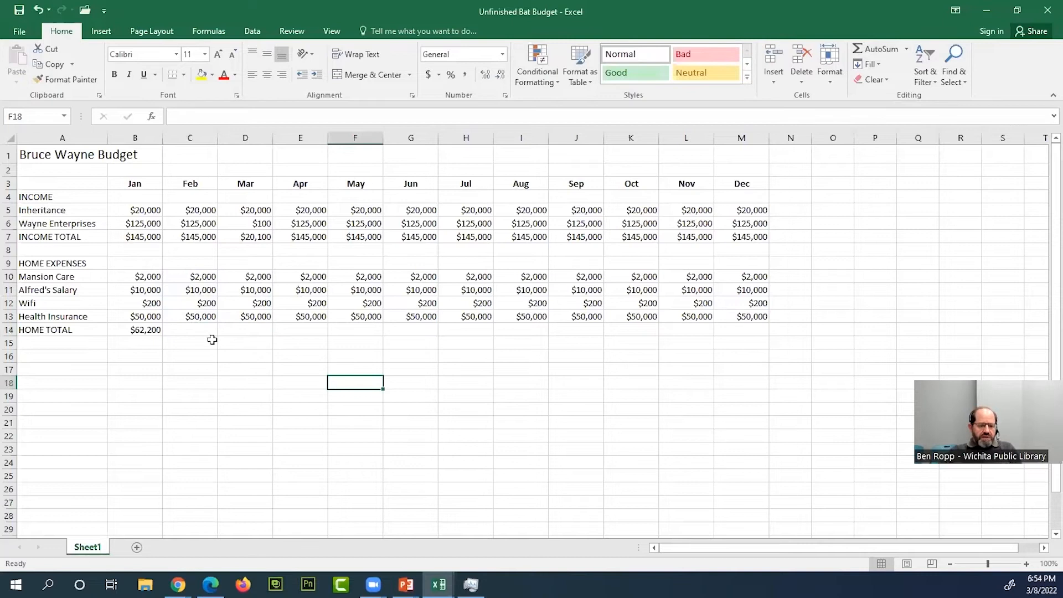
- Enter a SUM of the February home expenses C10:C13 in C14
{"action": "left_click", "coordinate": [209, 331]}
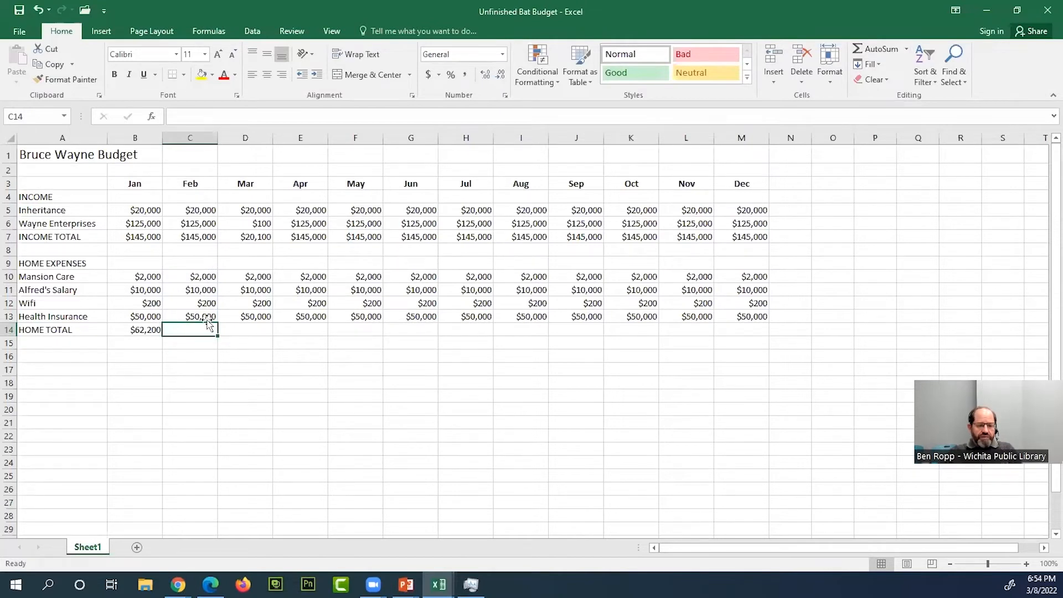
{"action": "left_click", "coordinate": [876, 49]}
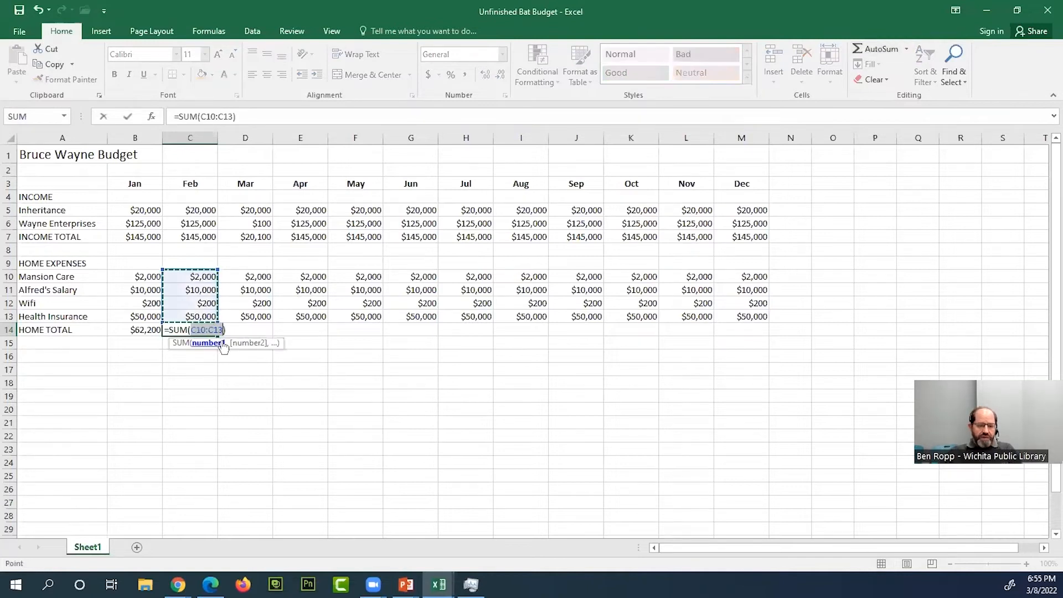
{"action": "left_click", "coordinate": [908, 49]}
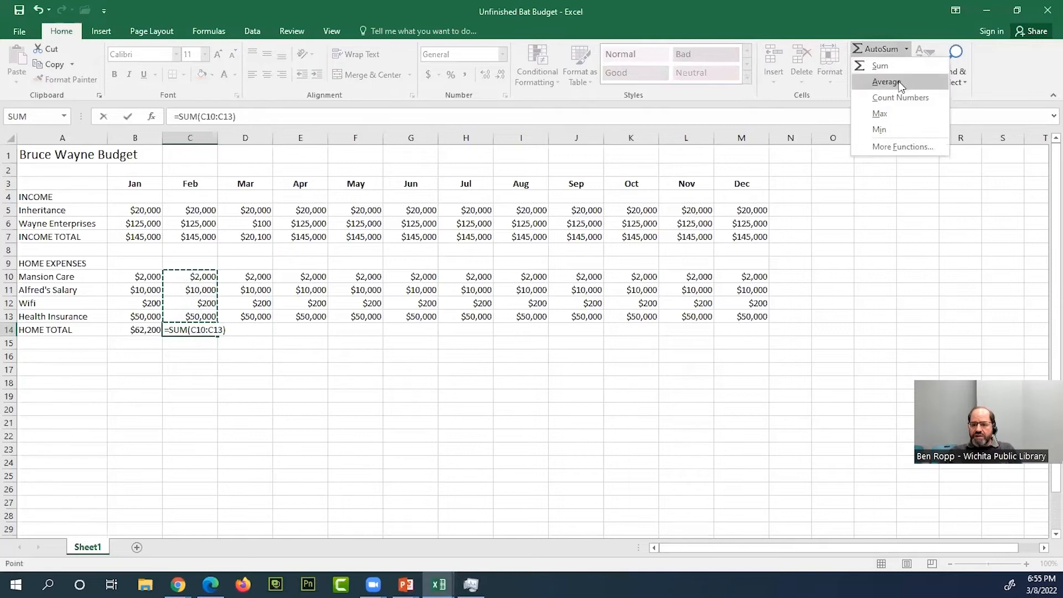
{"action": "left_click", "coordinate": [909, 51]}
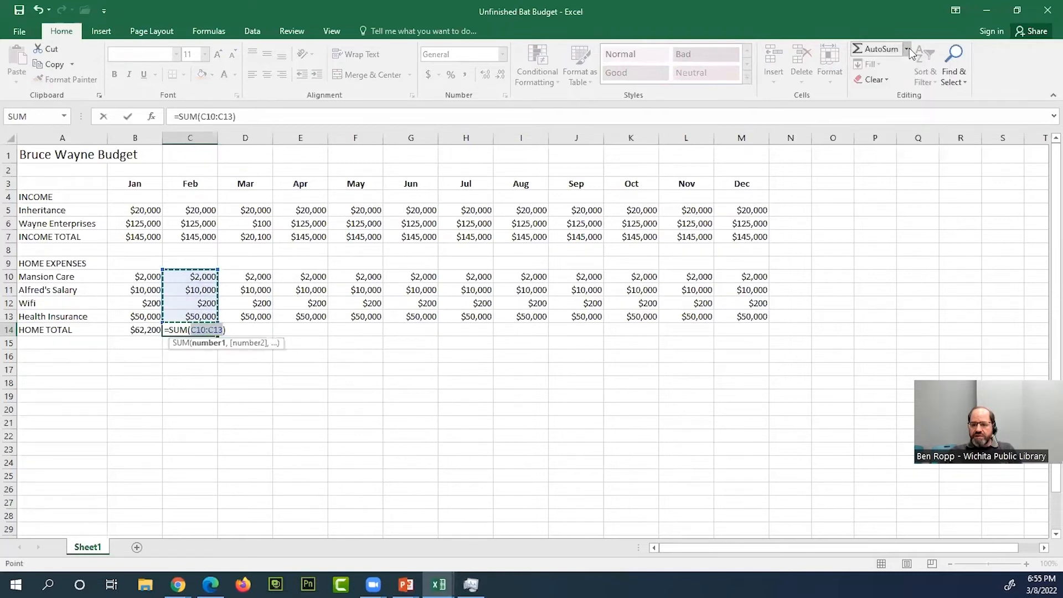
{"action": "left_click", "coordinate": [909, 48]}
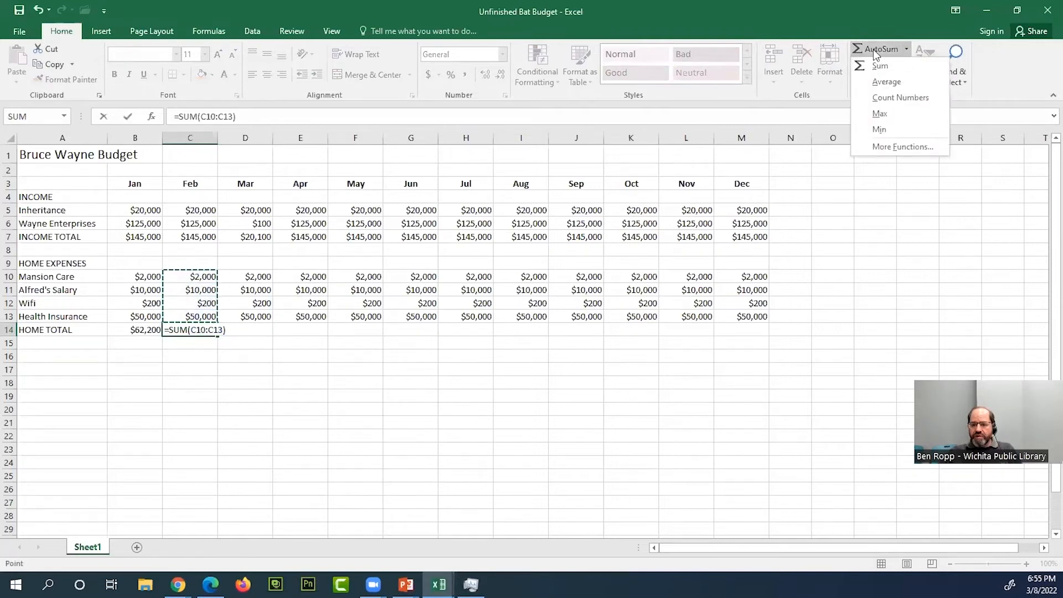
{"action": "left_click", "coordinate": [911, 83]}
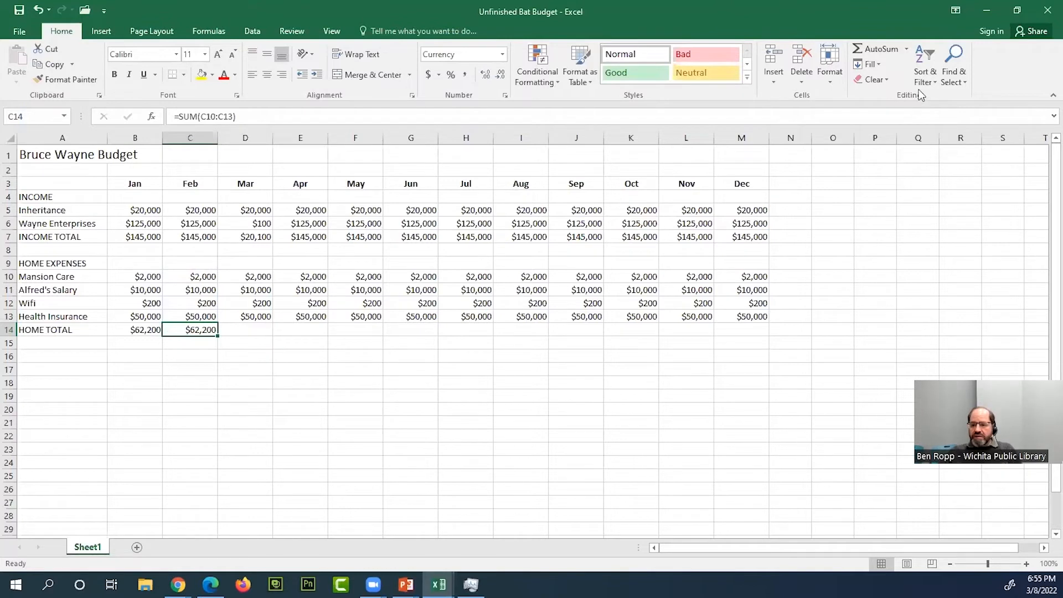
- Try the AVERAGE function on C10:C13 in the February total cell C14, review its formula, and clear the cell
{"action": "left_click", "coordinate": [909, 50]}
{"action": "left_click", "coordinate": [902, 83]}
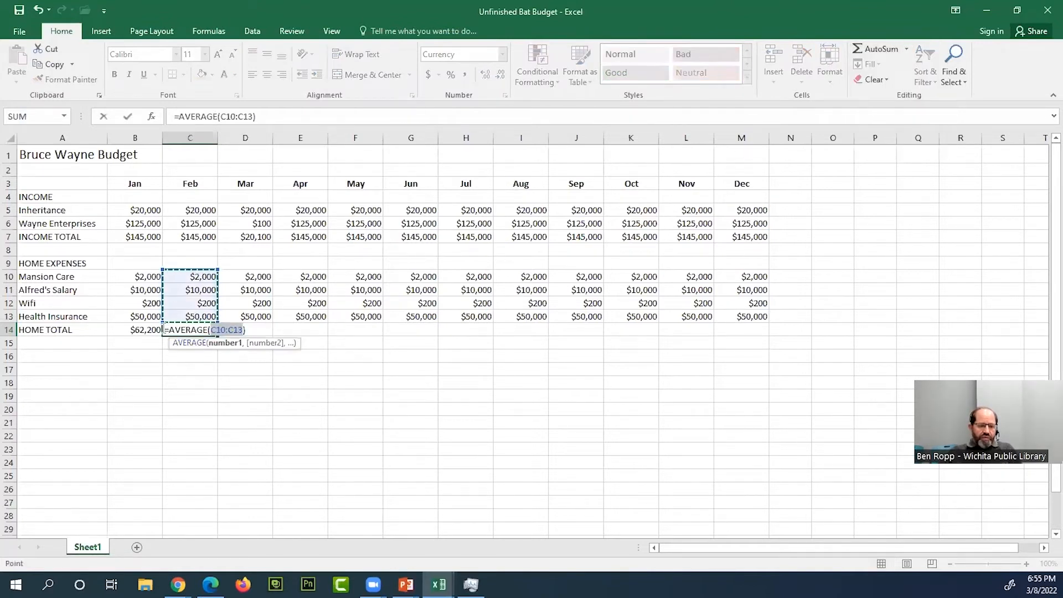
{"action": "key", "text": "Return"}
{"action": "left_click", "coordinate": [199, 330]}
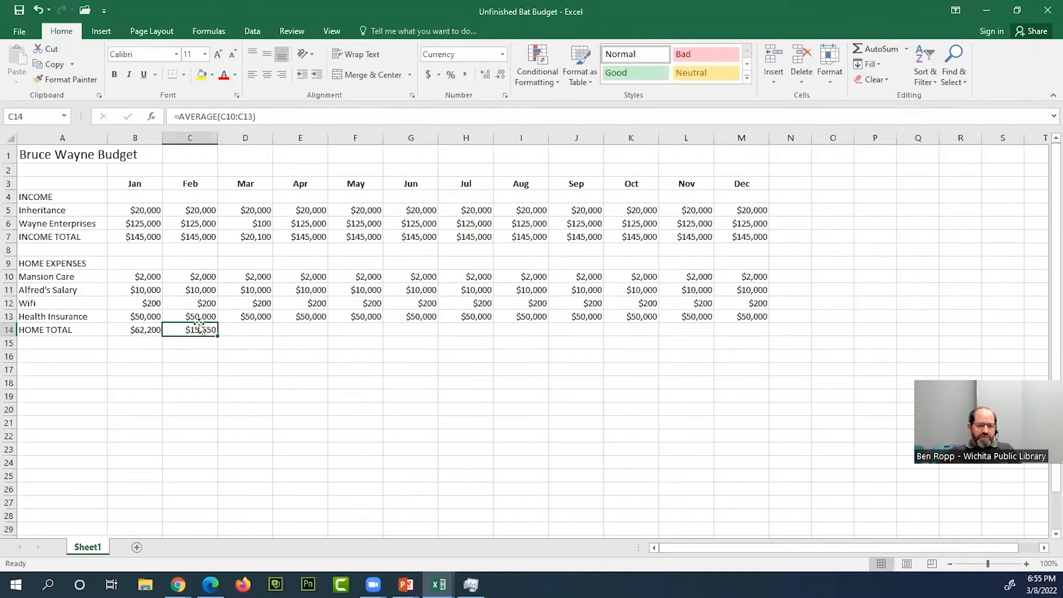
{"action": "left_click", "coordinate": [213, 116]}
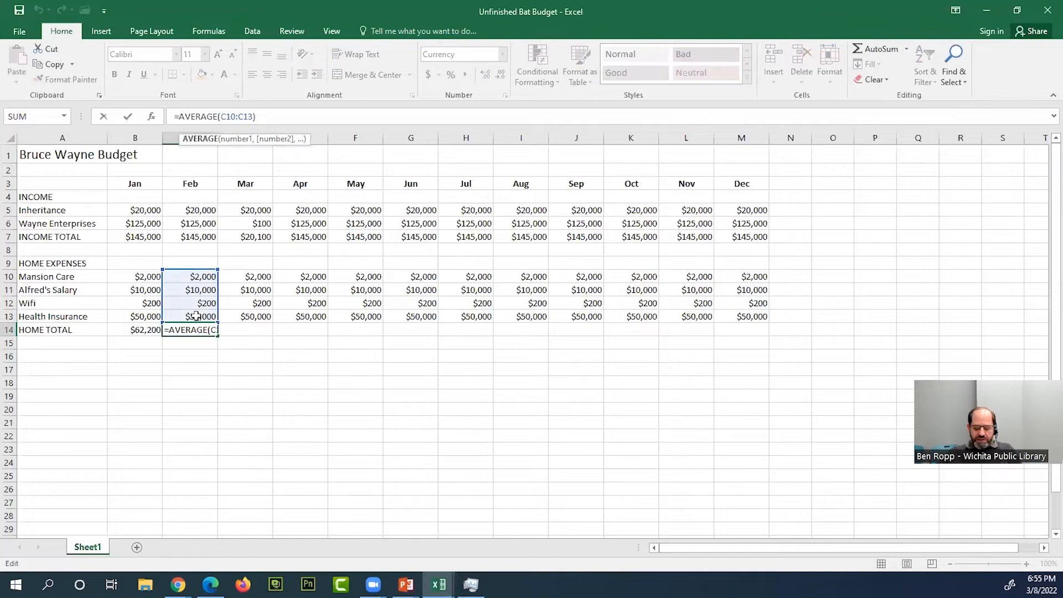
{"action": "left_click", "coordinate": [226, 367]}
{"action": "left_click", "coordinate": [208, 329]}
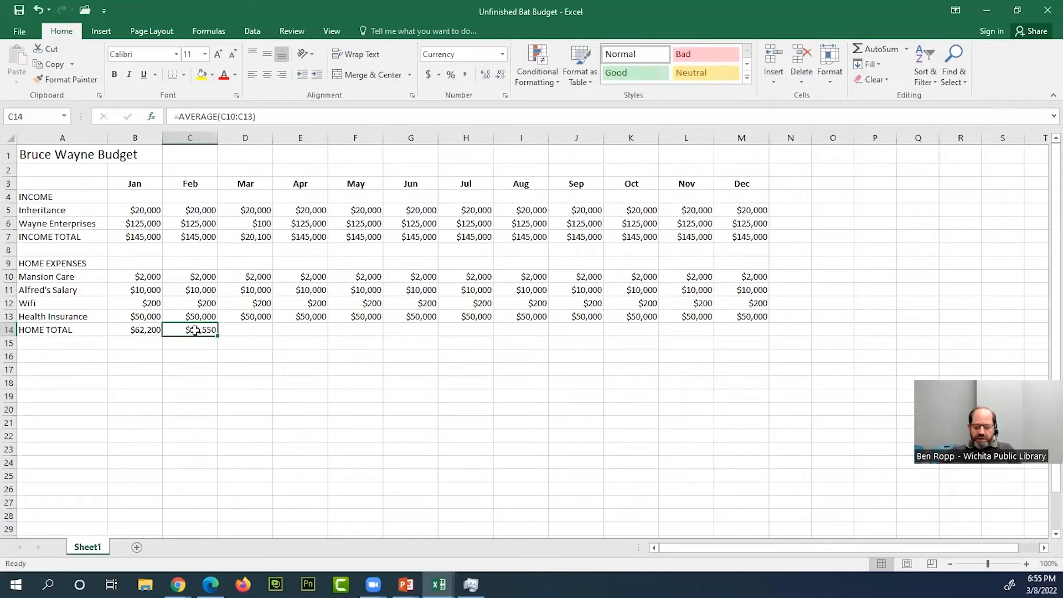
{"action": "key", "text": "Delete"}
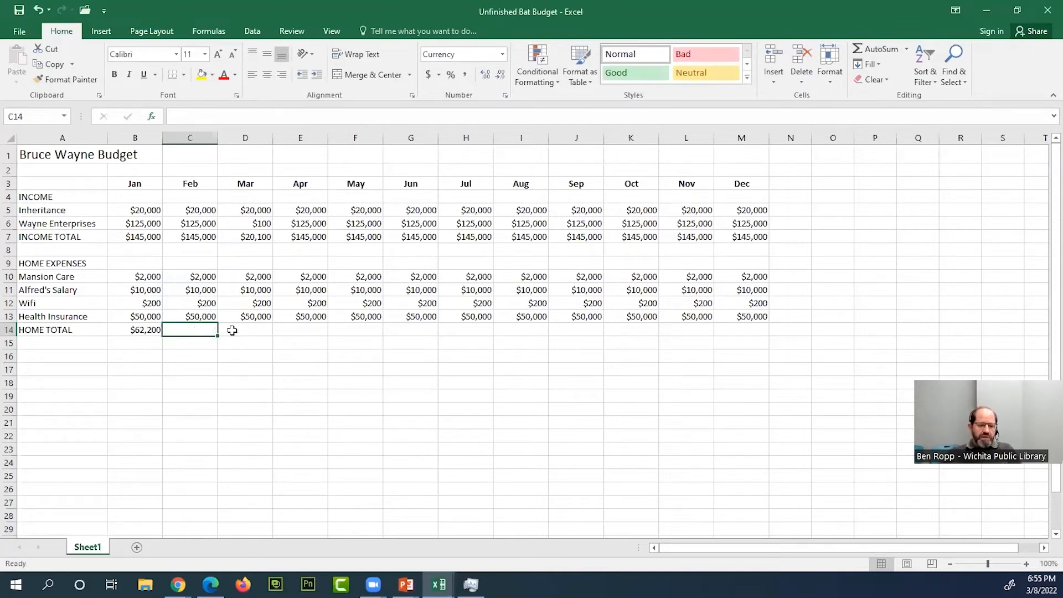
{"action": "left_click", "coordinate": [207, 355]}
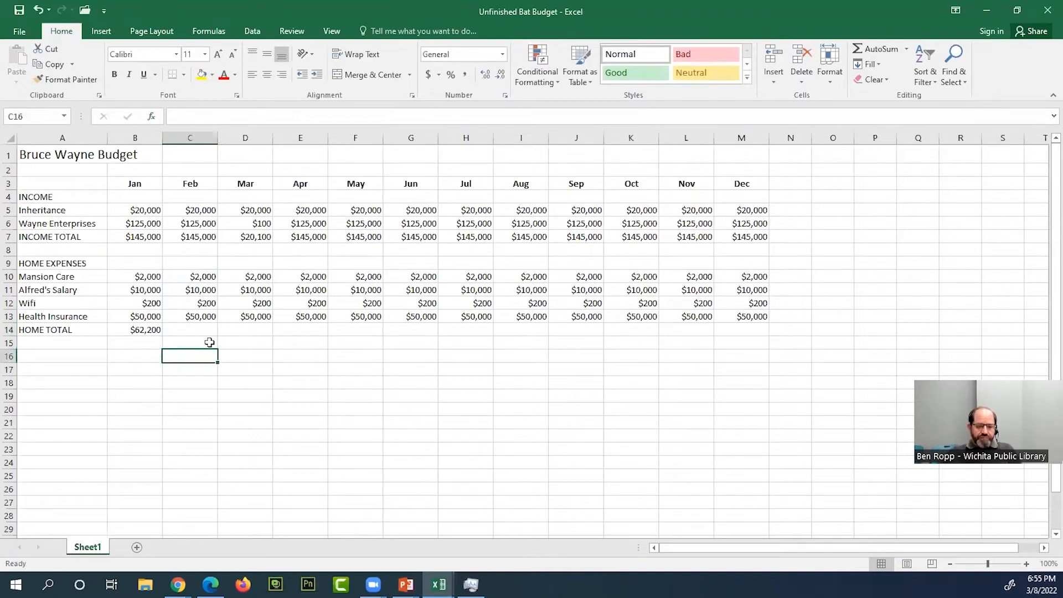
- Total the February home expenses C10:C13 in C14 with AutoSum and fill the formula across HOME TOTAL through December
{"action": "left_click", "coordinate": [206, 331]}
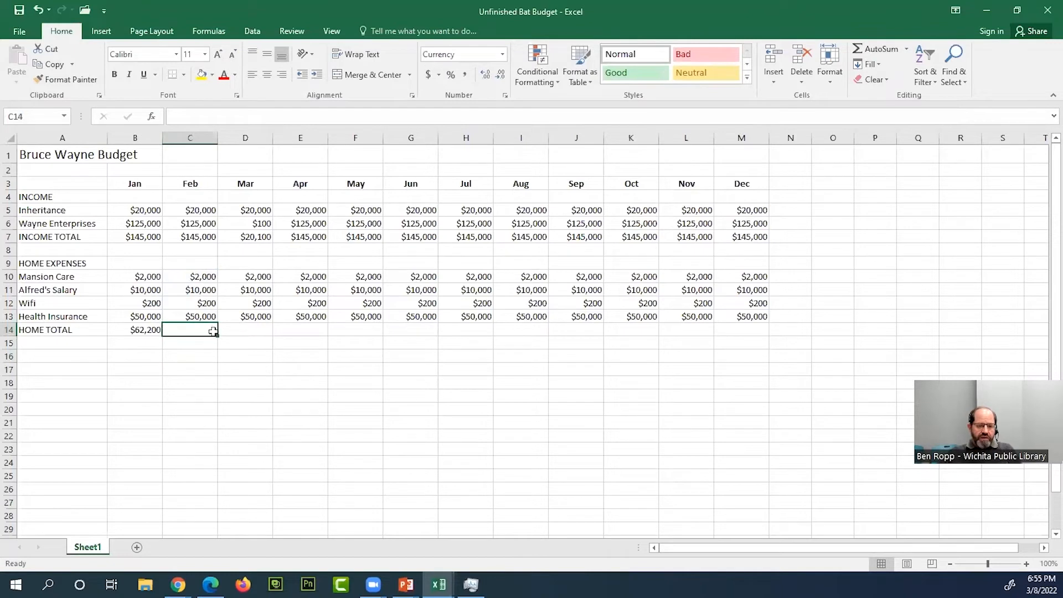
{"action": "left_click", "coordinate": [873, 53]}
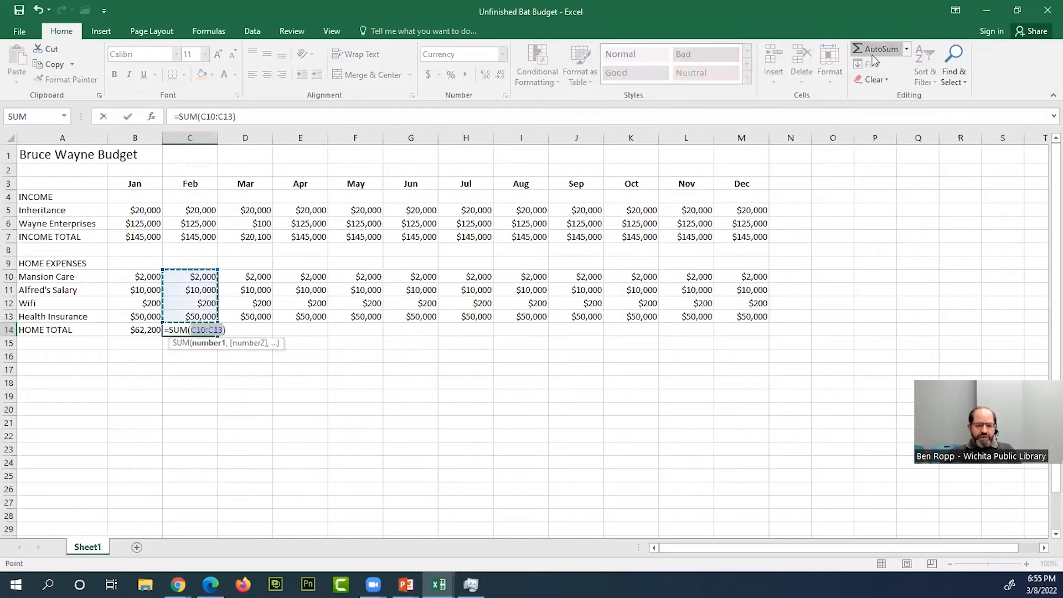
{"action": "key", "text": "Return"}
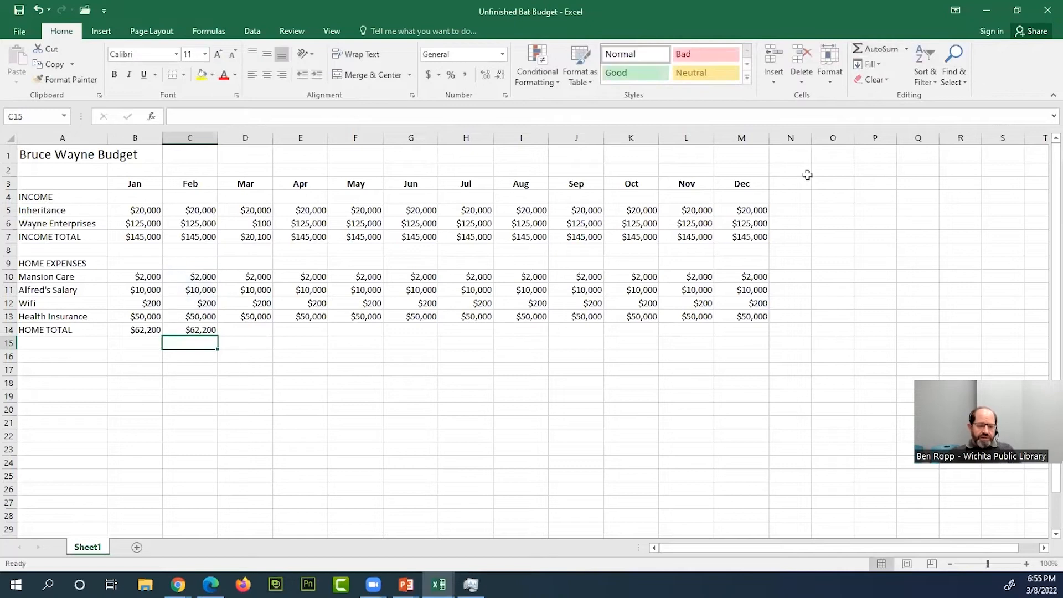
{"action": "left_click", "coordinate": [211, 331]}
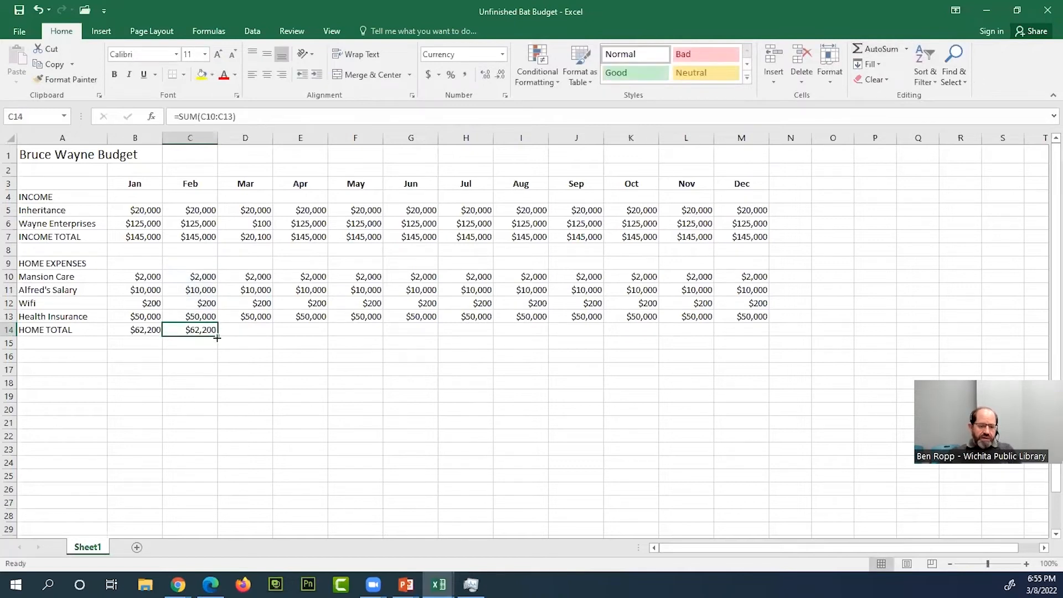
{"action": "left_click_drag", "start_coordinate": [221, 338], "coordinate": [756, 336]}
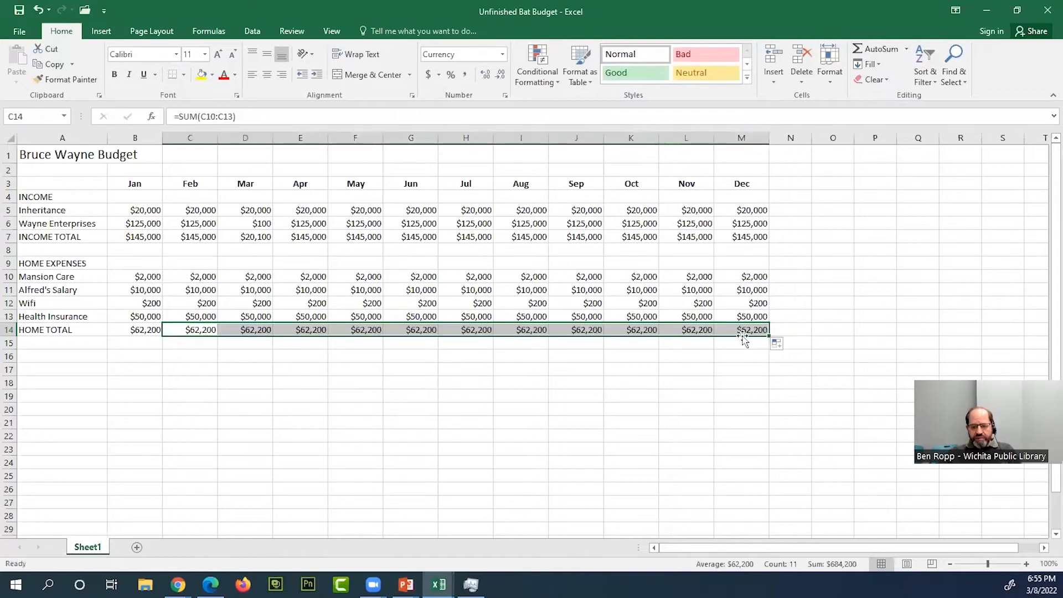
- Compare the range used by the January HOME TOTAL formula in B14 with the February expenses in C10:C13
{"action": "left_click", "coordinate": [144, 331]}
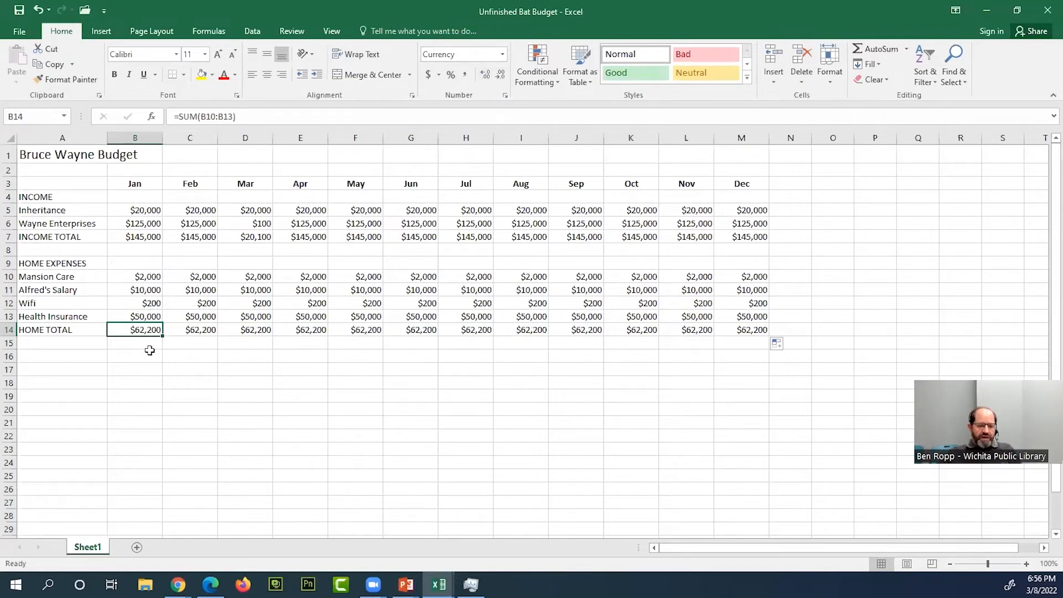
{"action": "left_click", "coordinate": [211, 280]}
{"action": "left_click_drag", "start_coordinate": [213, 284], "coordinate": [205, 318]}
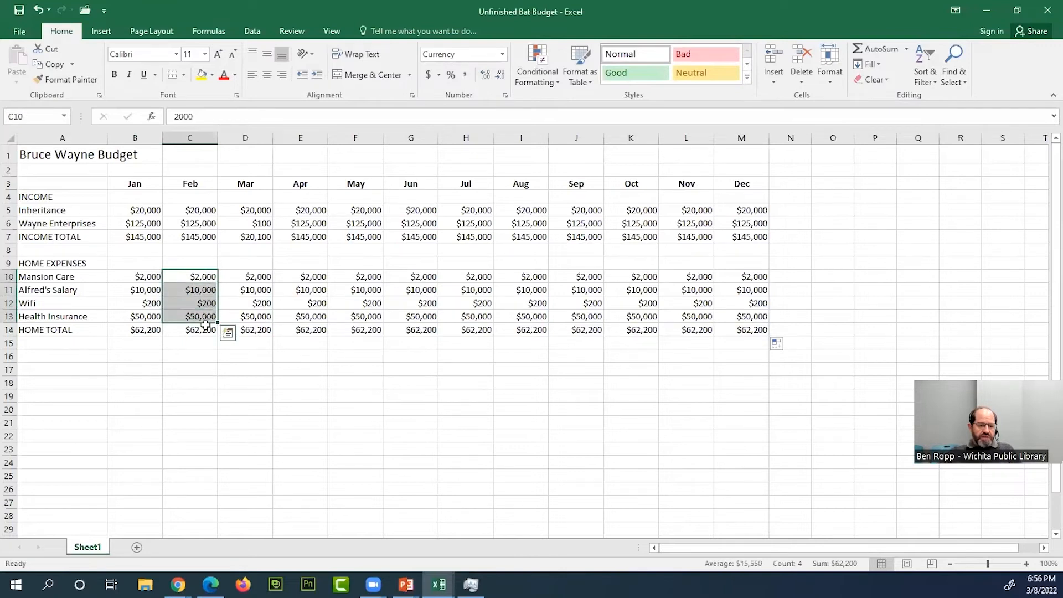
{"action": "left_click", "coordinate": [144, 331]}
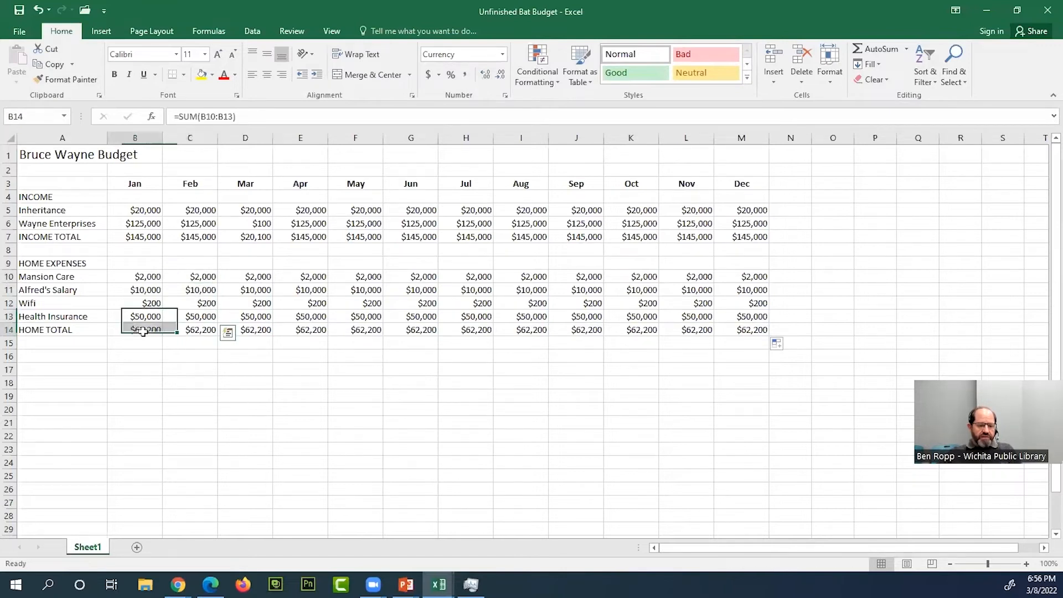
{"action": "left_click_drag", "start_coordinate": [208, 276], "coordinate": [209, 319]}
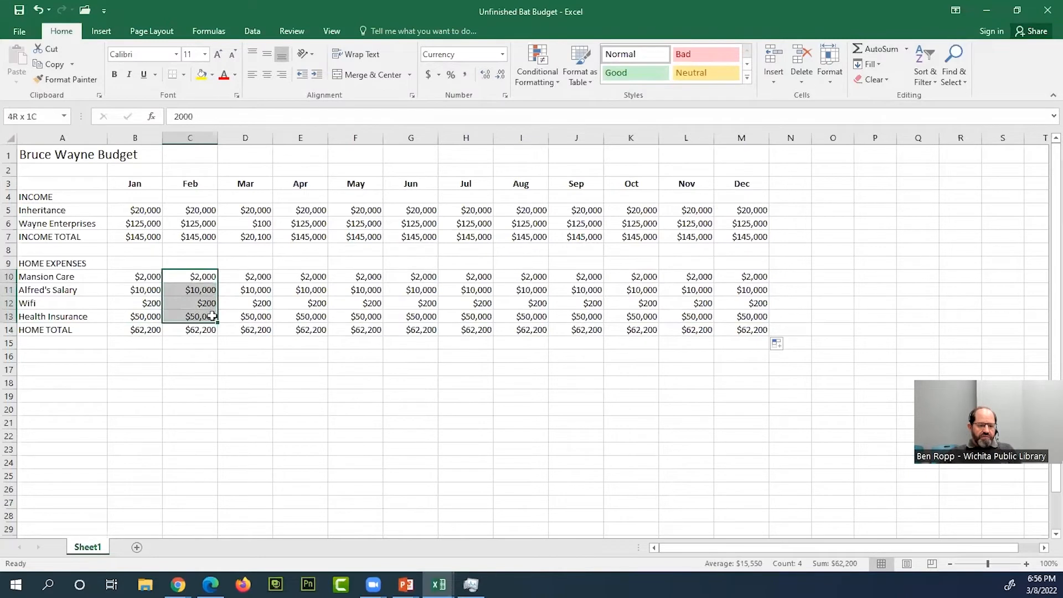
- Enter the section heading BATCAVE EXPENSES in A16
{"action": "left_click", "coordinate": [204, 332]}
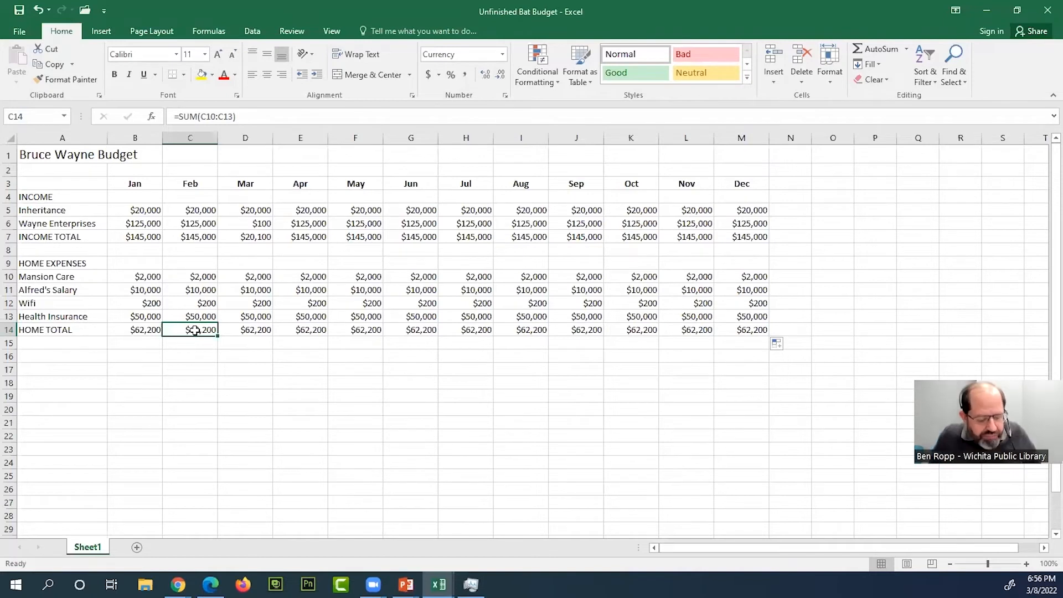
{"action": "left_click", "coordinate": [48, 358]}
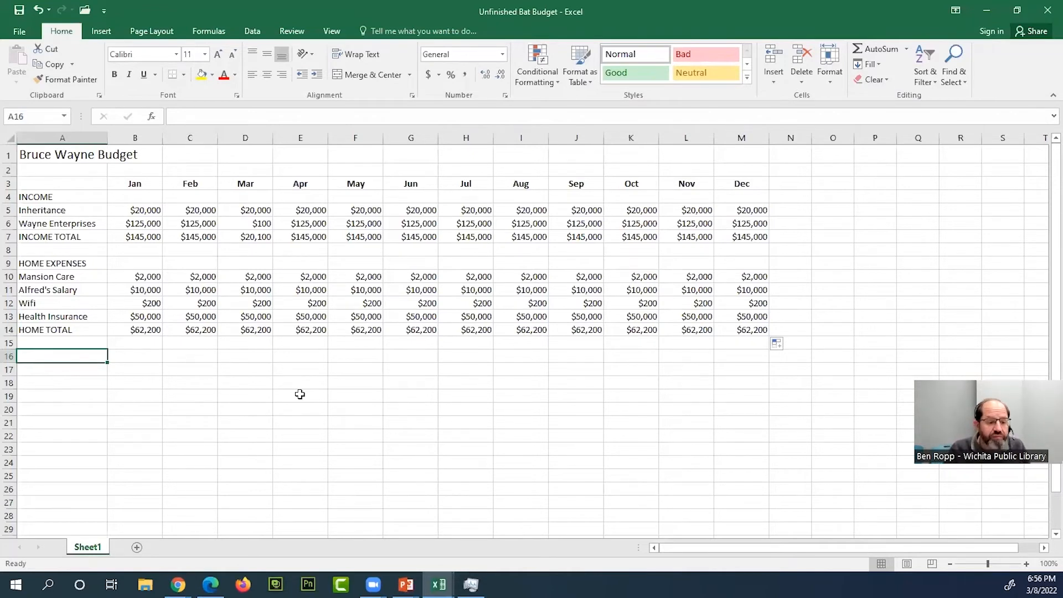
{"action": "type", "text": "C"}
{"action": "type", "text": "BATCAVE"}
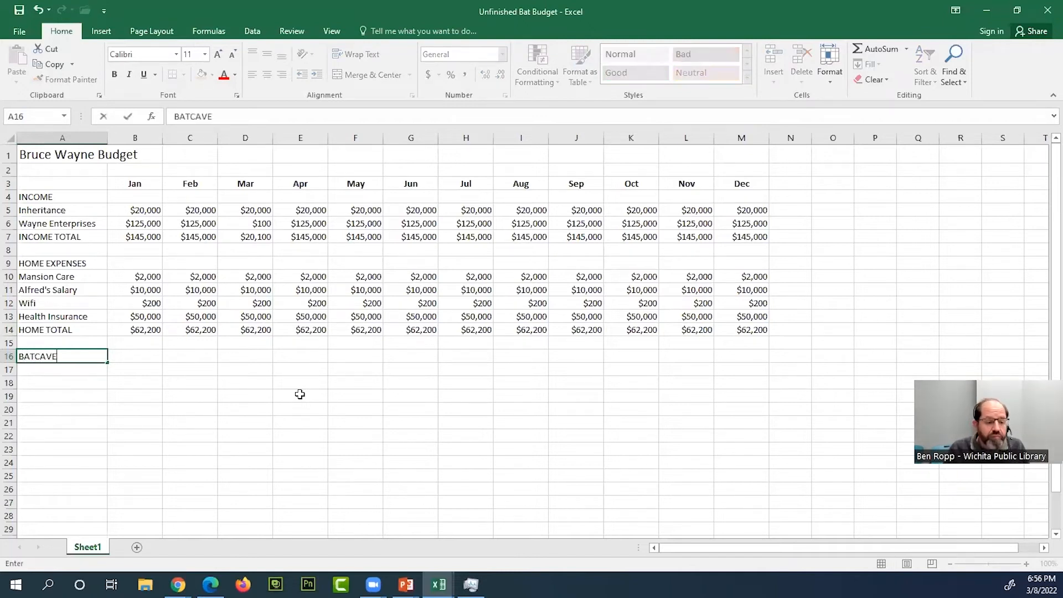
{"action": "type", "text": " EXPE"}
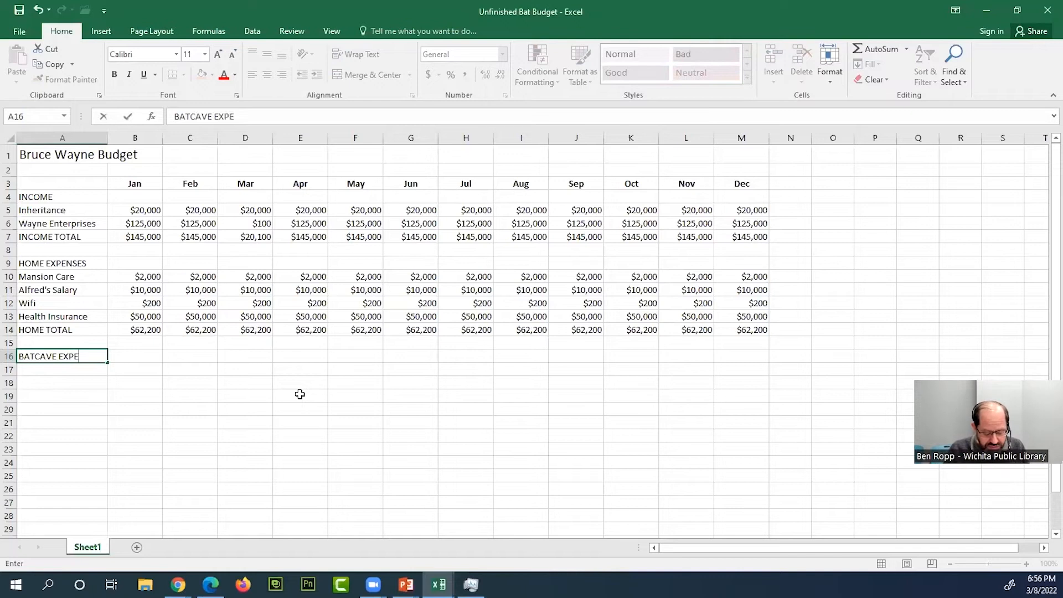
{"action": "type", "text": "NSES"}
{"action": "key", "text": "Return"}
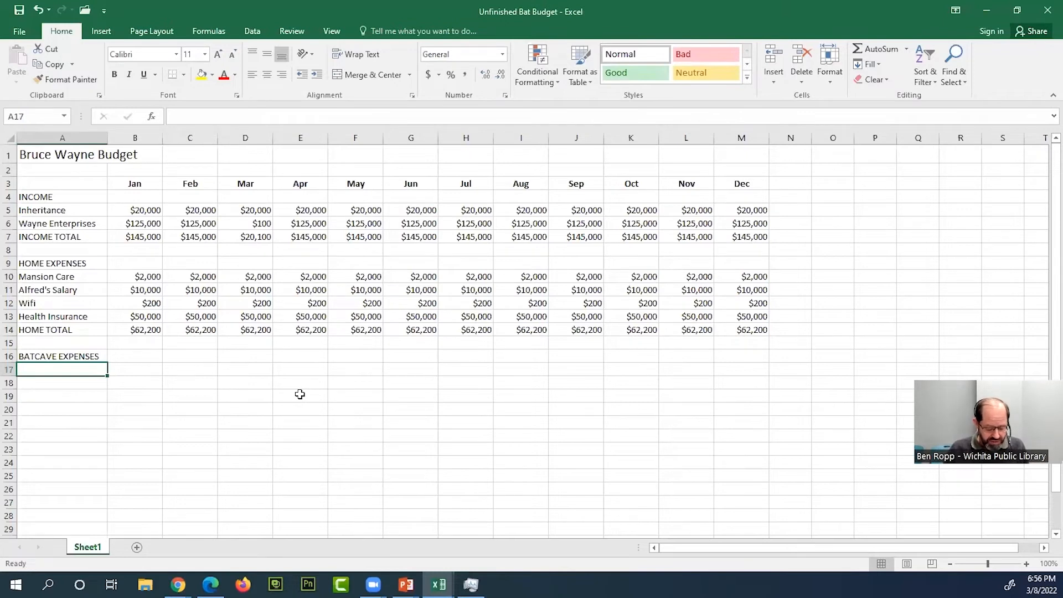
- Enter the expense labels Cool Batmobile Upgrades in A17 and Fog Machines in A18
{"action": "type", "text": "Cool B"}
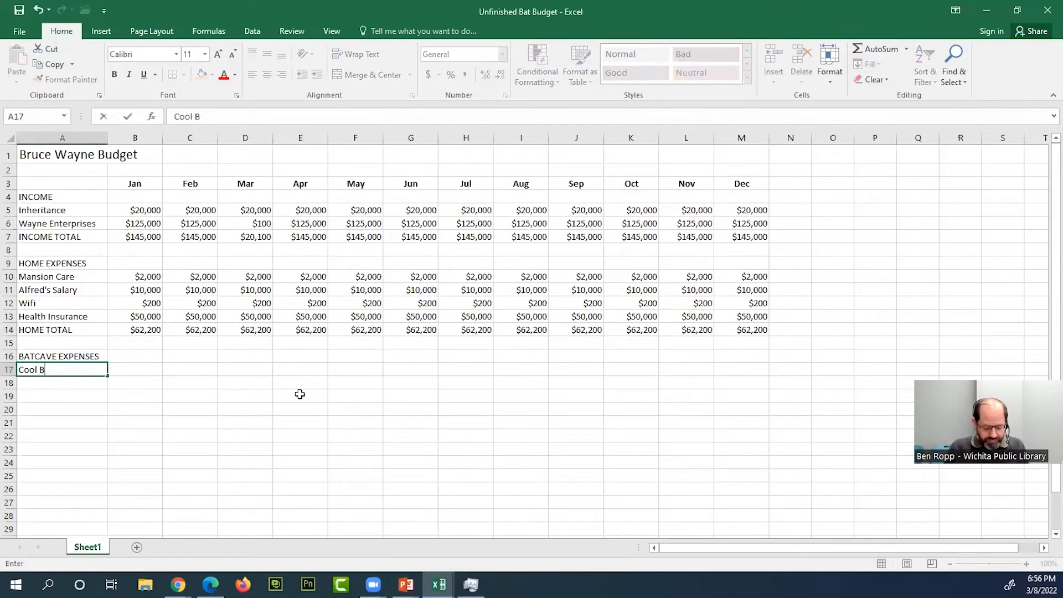
{"action": "type", "text": "atmobile "}
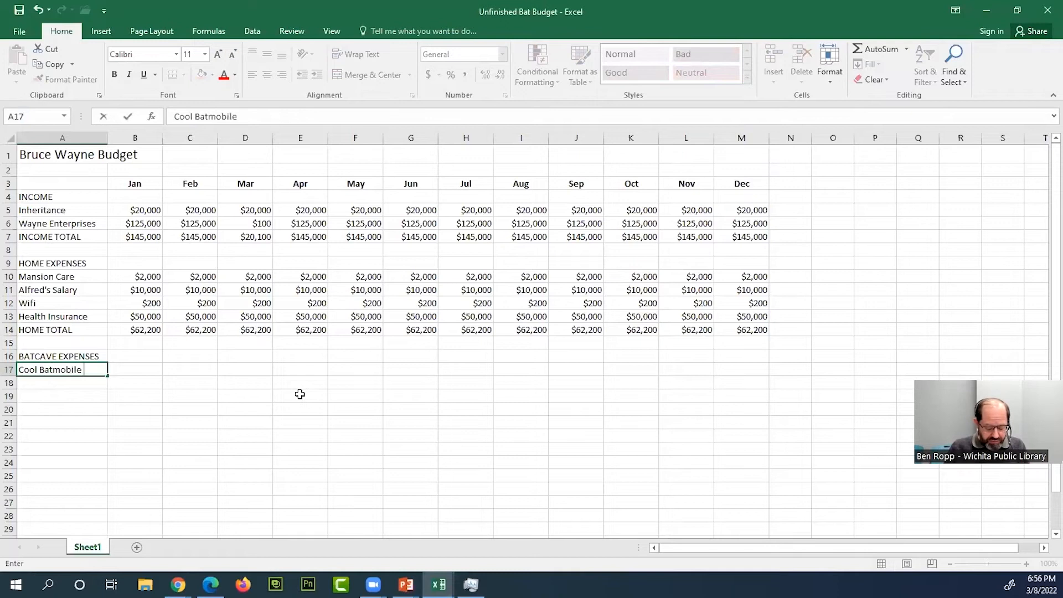
{"action": "type", "text": "Upgrades"}
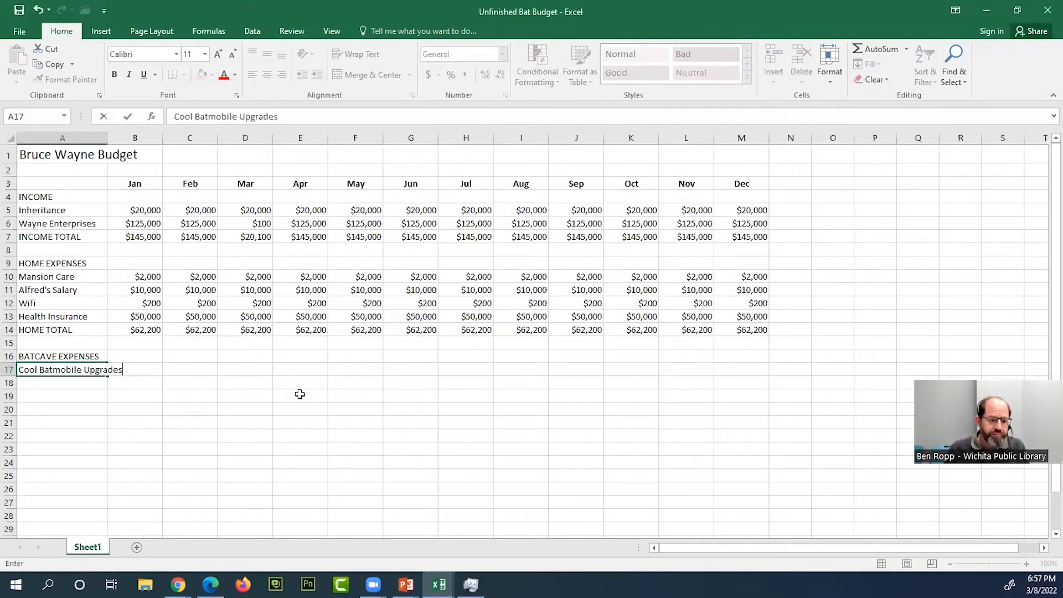
{"action": "key", "text": "Return"}
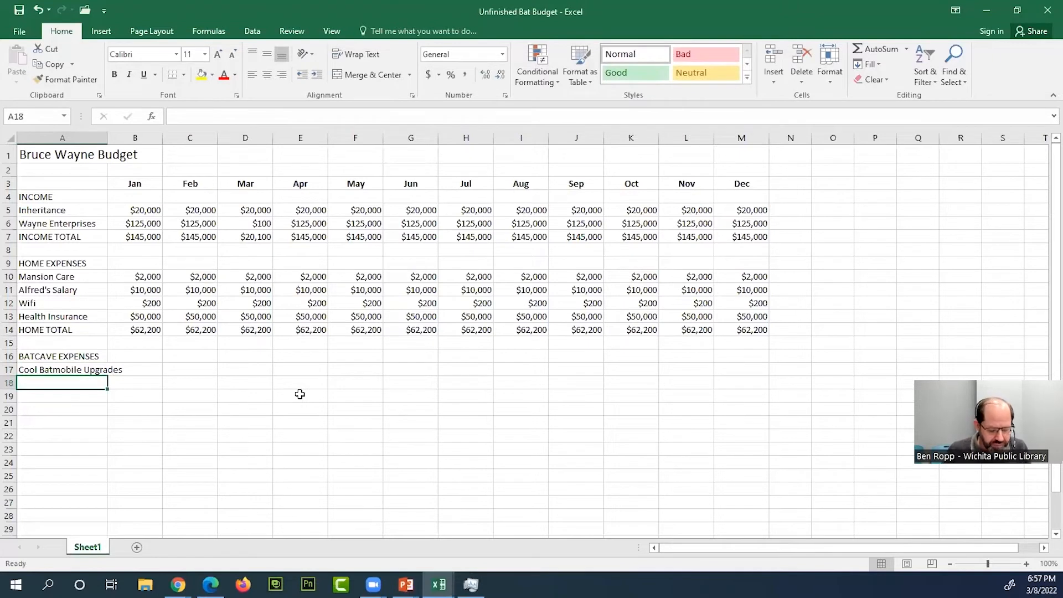
{"action": "type", "text": "F"}
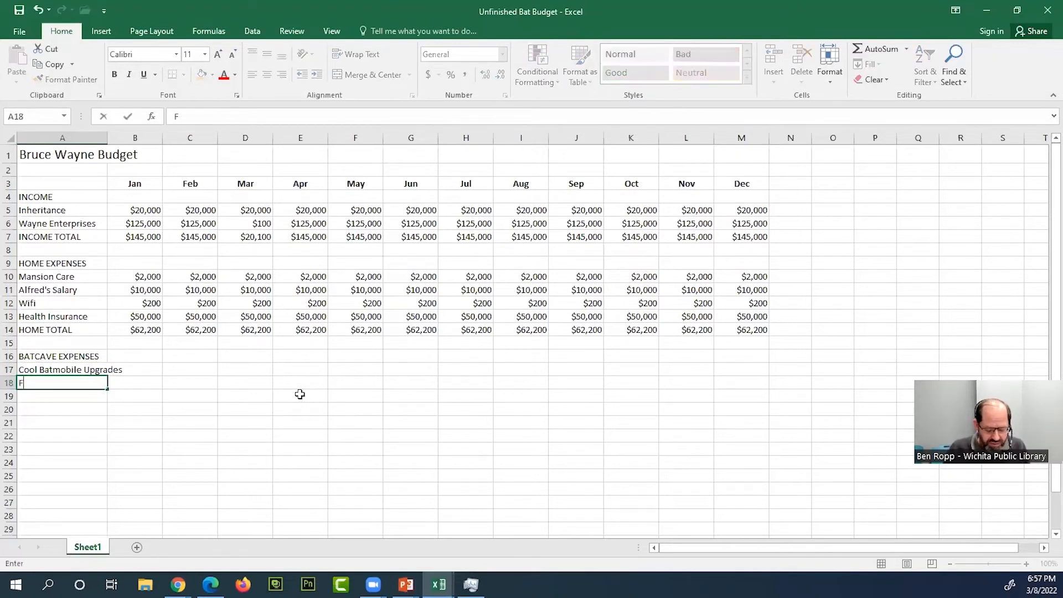
{"action": "type", "text": "og Machines"}
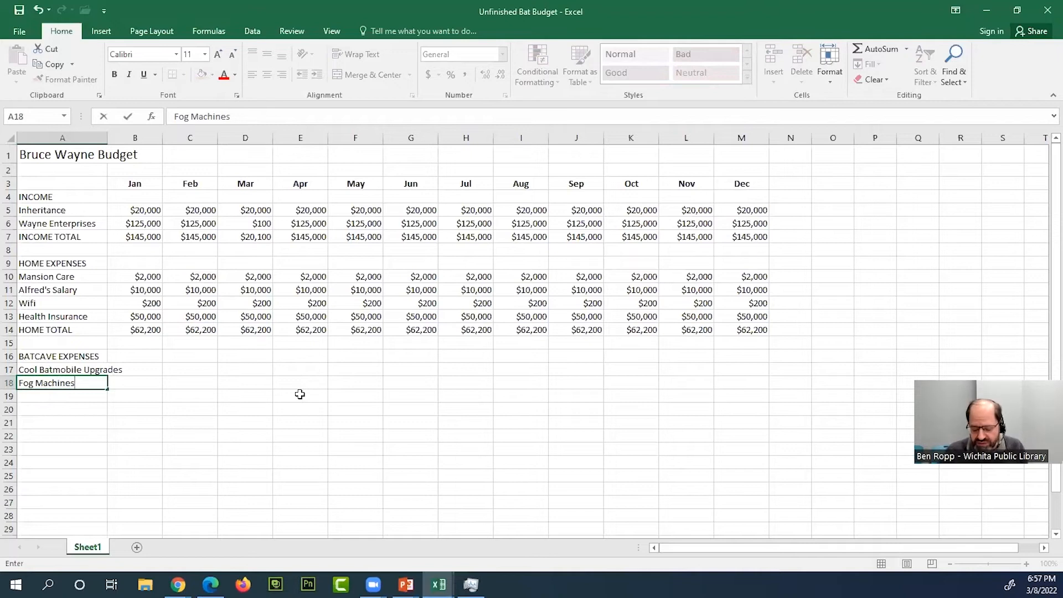
{"action": "key", "text": "Return"}
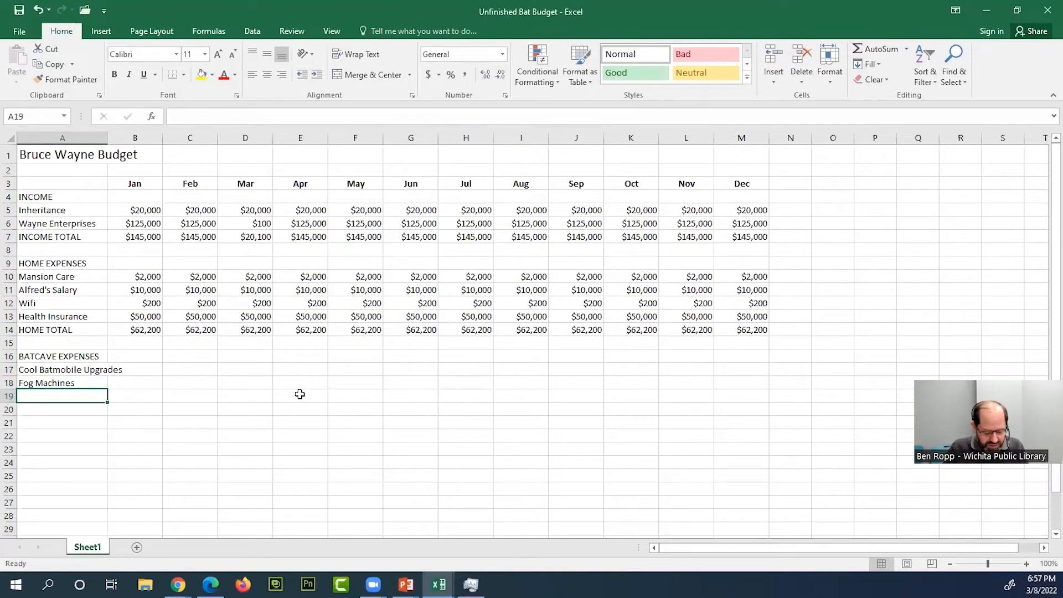
- Enter the labels Costume Maintenance in A19 and Bat Guano Cleanup in A20, and autofit column A to its text
{"action": "type", "text": "Costume Maintenance"}
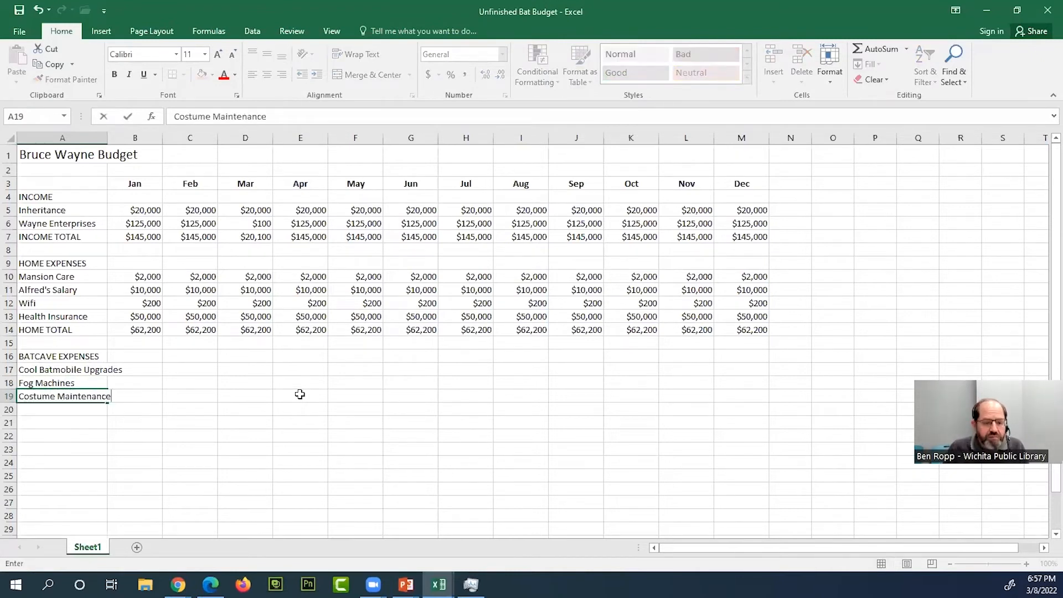
{"action": "key", "text": "Return"}
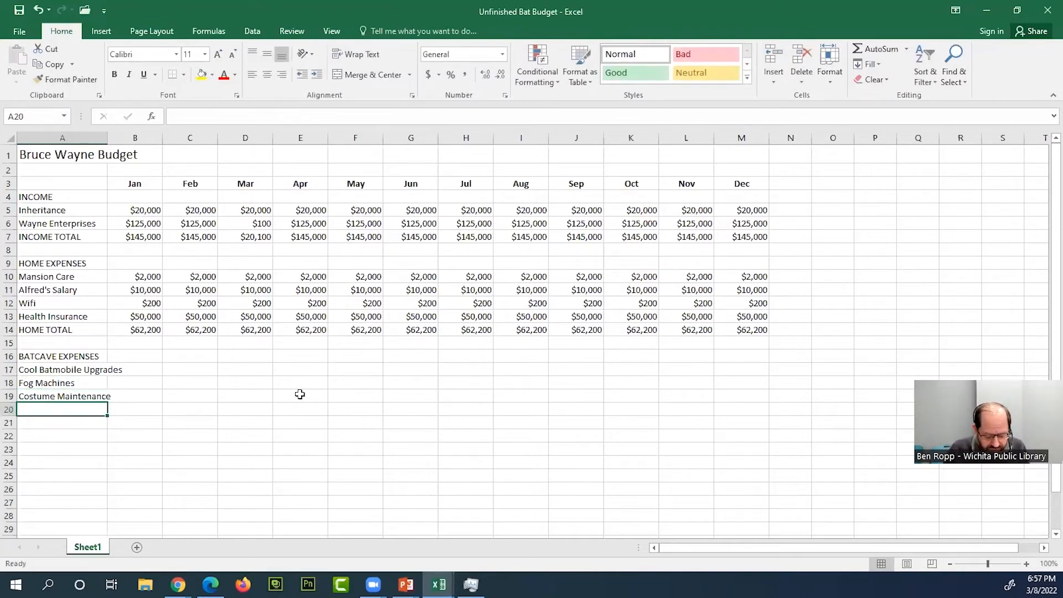
{"action": "type", "text": "Bat "}
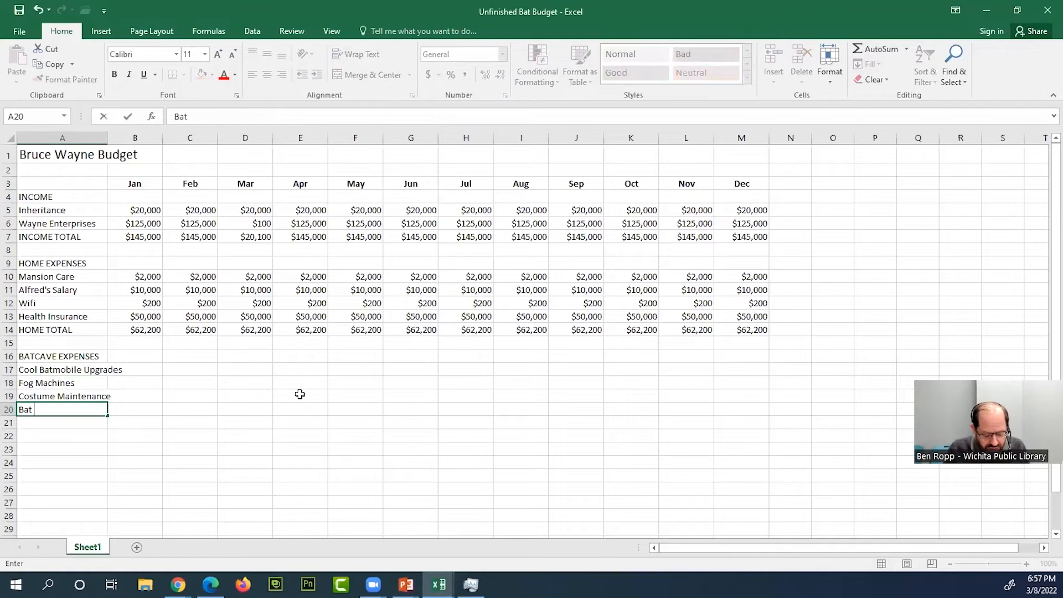
{"action": "type", "text": "Guano Cl"}
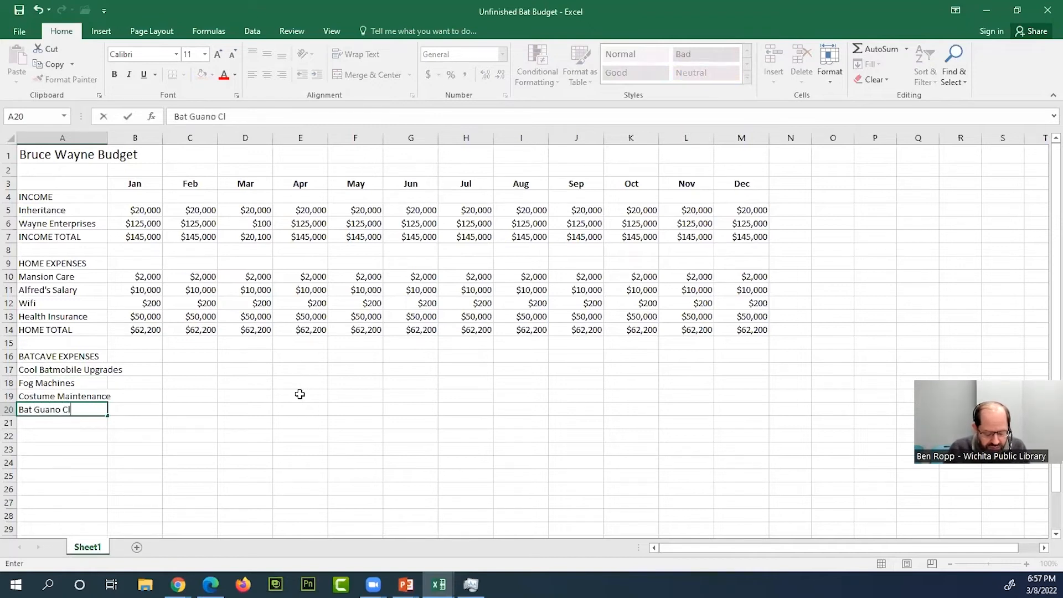
{"action": "type", "text": "eanup"}
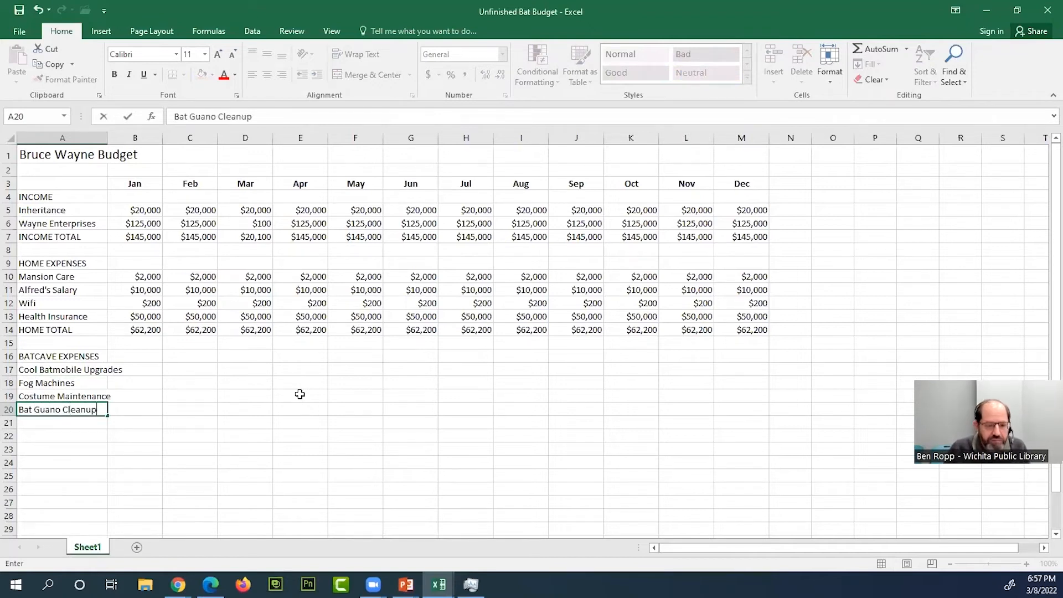
{"action": "key", "text": "Return"}
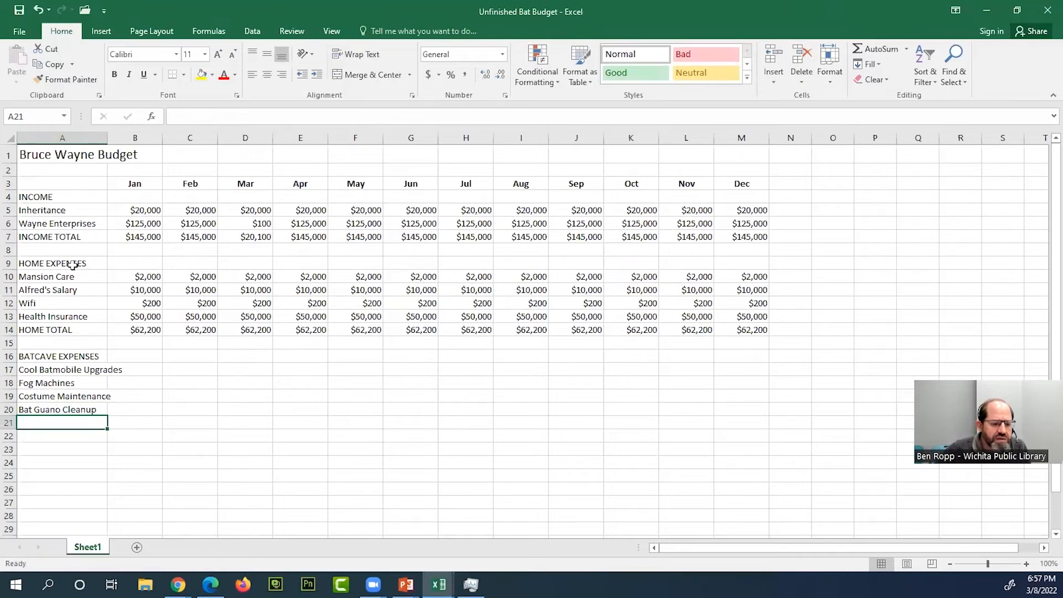
{"action": "double_click", "coordinate": [108, 136]}
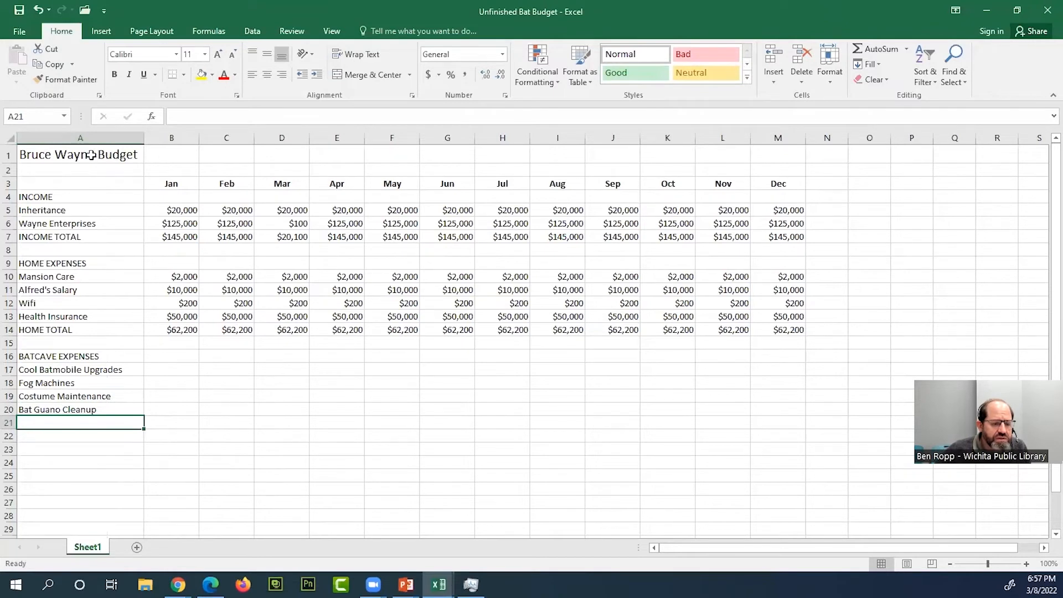
- Enter 7500 as the January amount for Cool Batmobile Upgrades in B17
{"action": "left_click", "coordinate": [174, 371]}
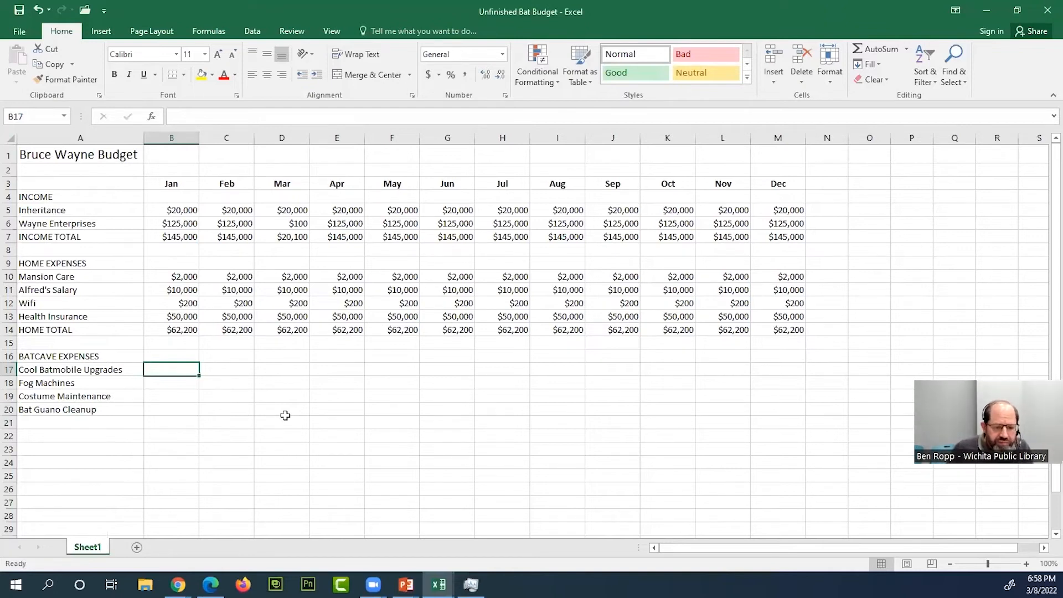
{"action": "type", "text": "5000"}
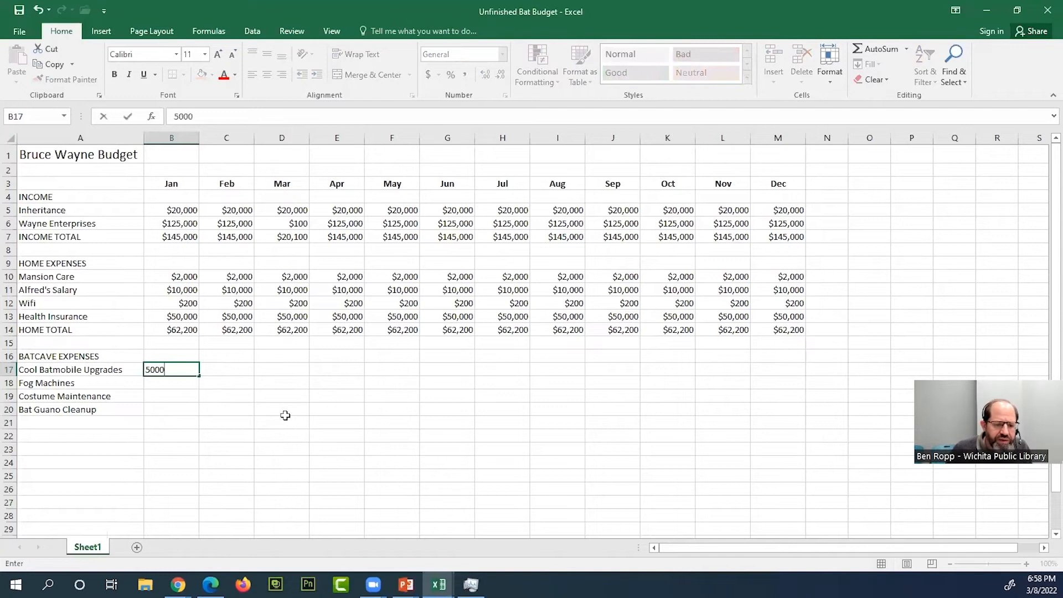
{"action": "key", "text": "BackSpace"}
{"action": "key", "text": "BackSpace"}
{"action": "key", "text": "BackSpace"}
{"action": "key", "text": "BackSpace"}
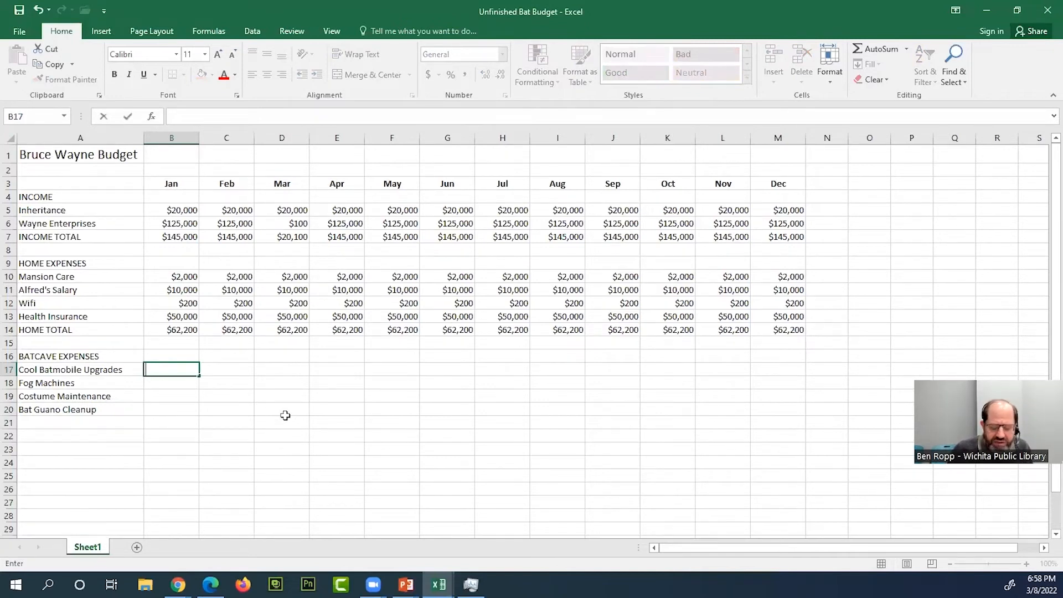
{"action": "type", "text": "1500"}
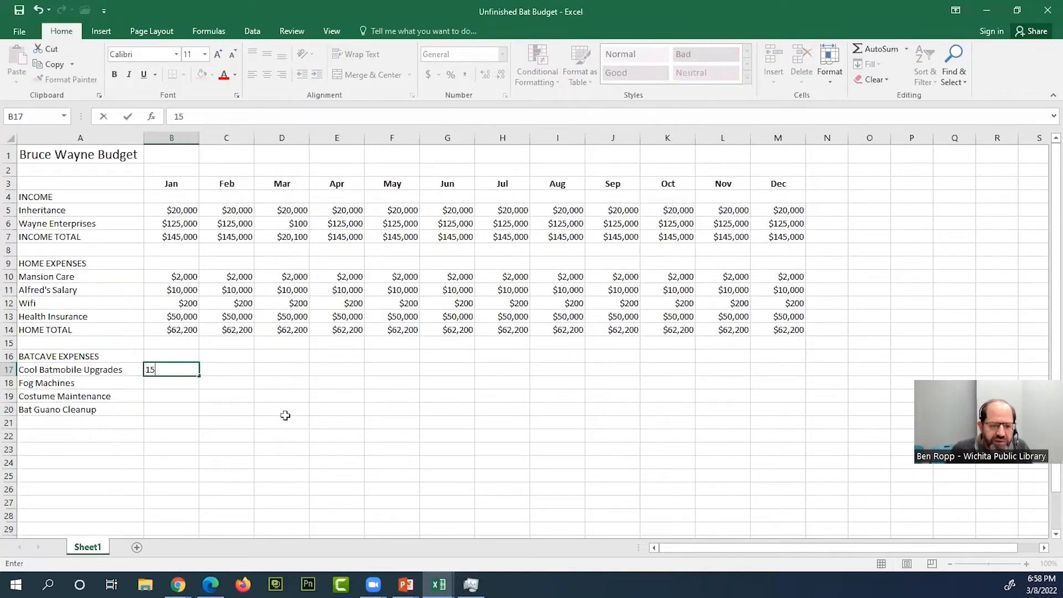
{"action": "key", "text": "BackSpace"}
{"action": "key", "text": "BackSpace"}
{"action": "key", "text": "BackSpace"}
{"action": "key", "text": "BackSpace"}
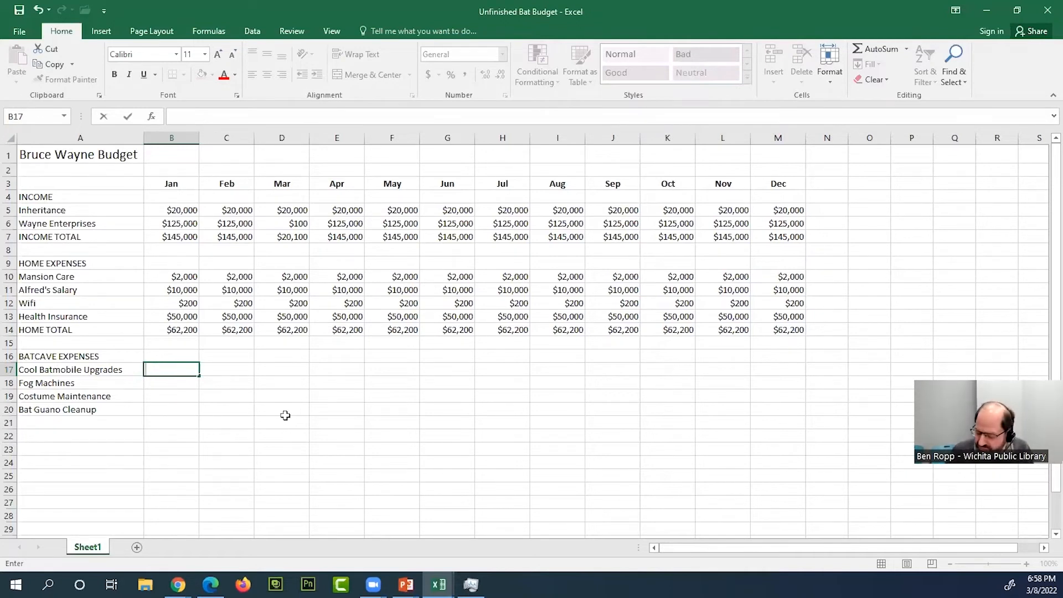
{"action": "type", "text": "7500"}
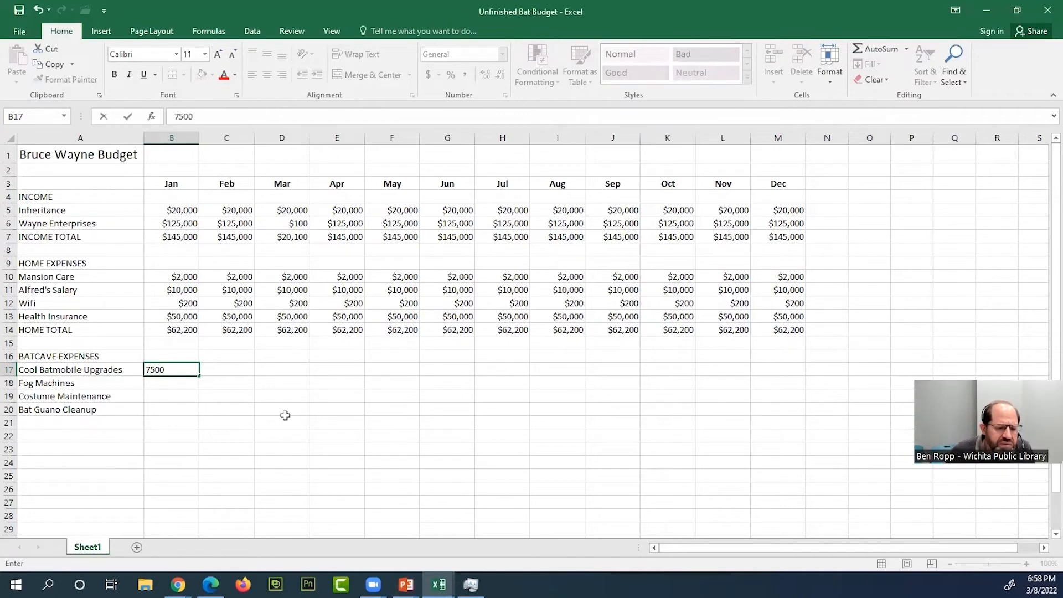
{"action": "key", "text": "Return"}
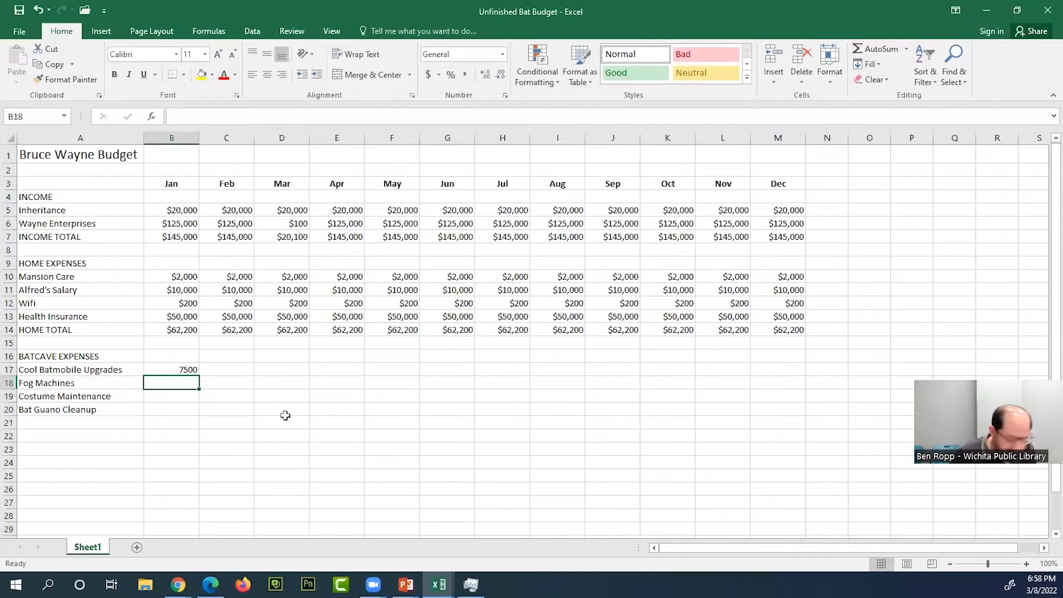
- Enter the January amounts 150 for Fog Machines, 200 for Costume Maintenance and 45 for Bat Guano Cleanup in B18:B20
{"action": "type", "text": "150"}
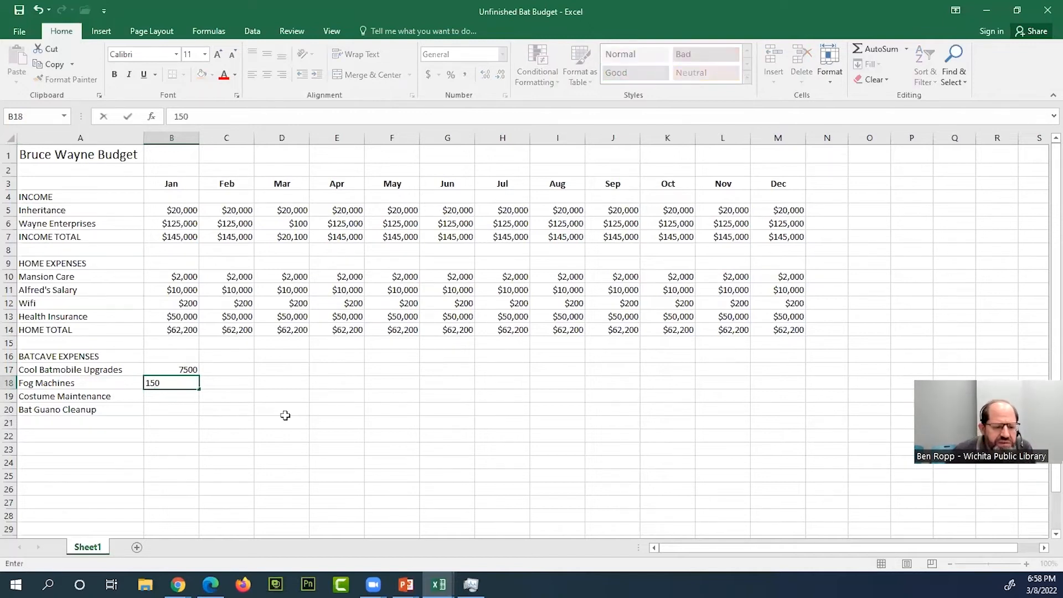
{"action": "key", "text": "Return"}
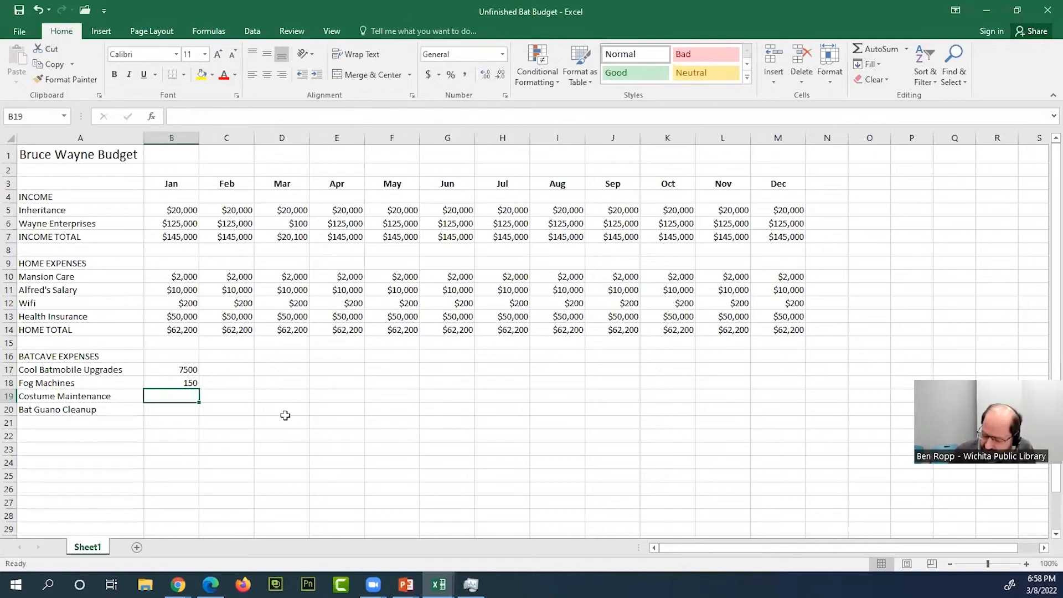
{"action": "type", "text": "200"}
{"action": "key", "text": "Return"}
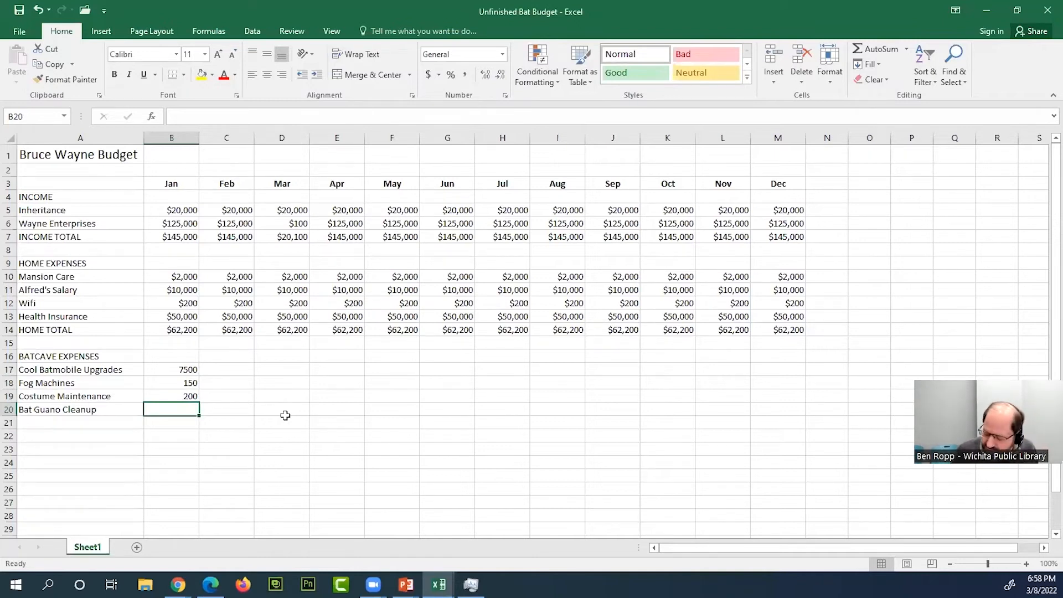
{"action": "type", "text": "45"}
{"action": "key", "text": "Return"}
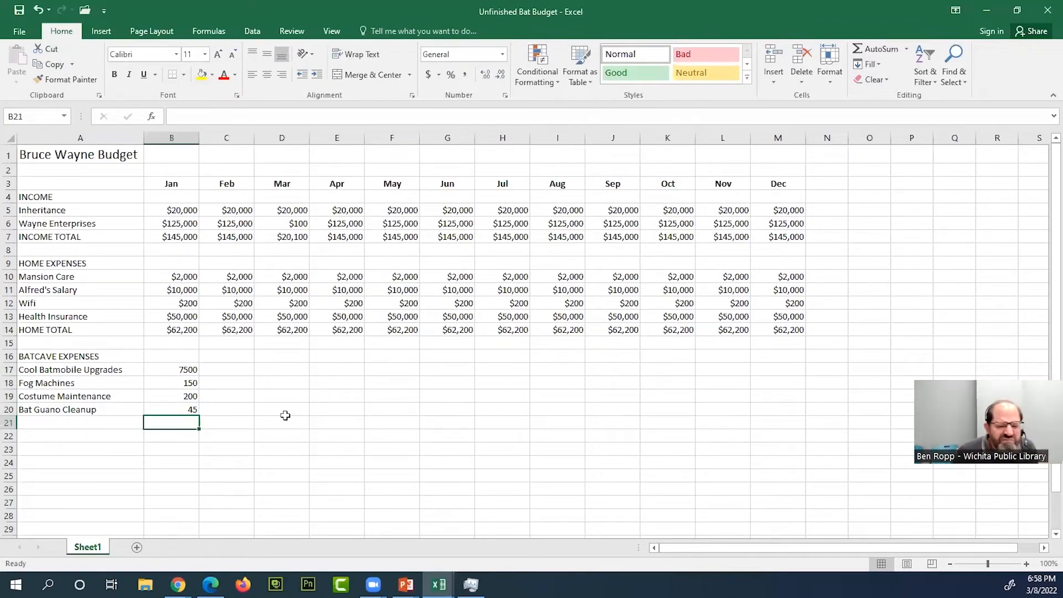
- Set the January Cool Batmobile Upgrades amount in B17 to 30000
{"action": "key", "text": "Up"}
{"action": "key", "text": "Up"}
{"action": "key", "text": "Up"}
{"action": "key", "text": "Up"}
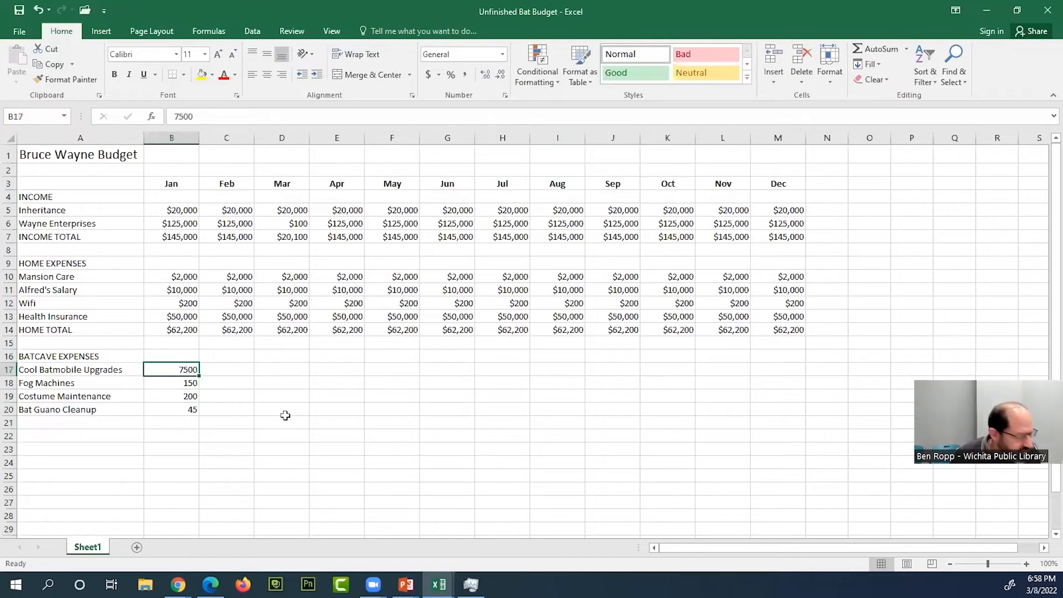
{"action": "type", "text": "30000"}
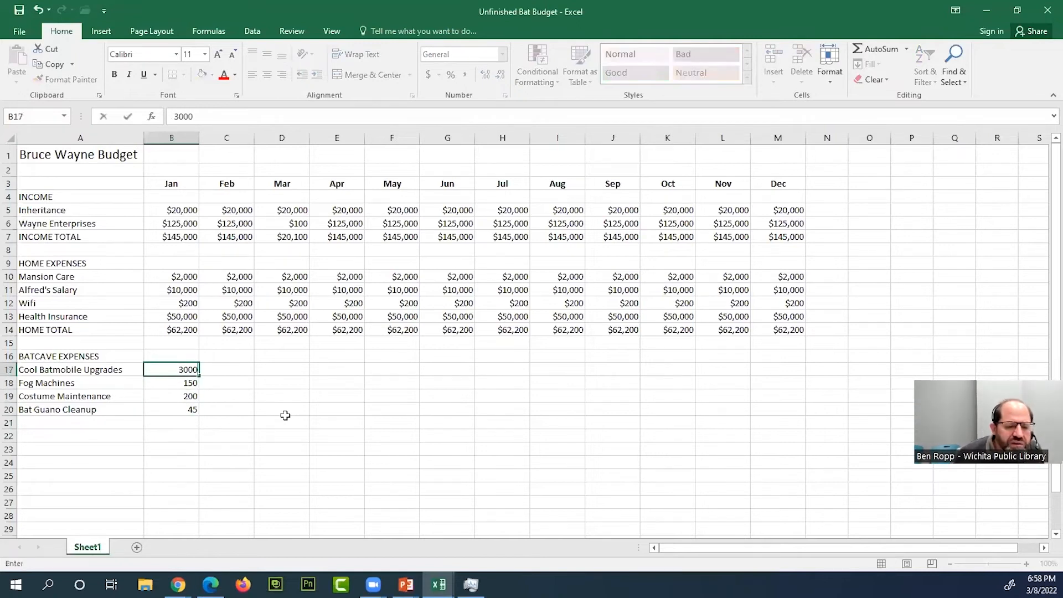
{"action": "key", "text": "Return"}
{"action": "key", "text": "Down"}
{"action": "key", "text": "Down"}
{"action": "key", "text": "Down"}
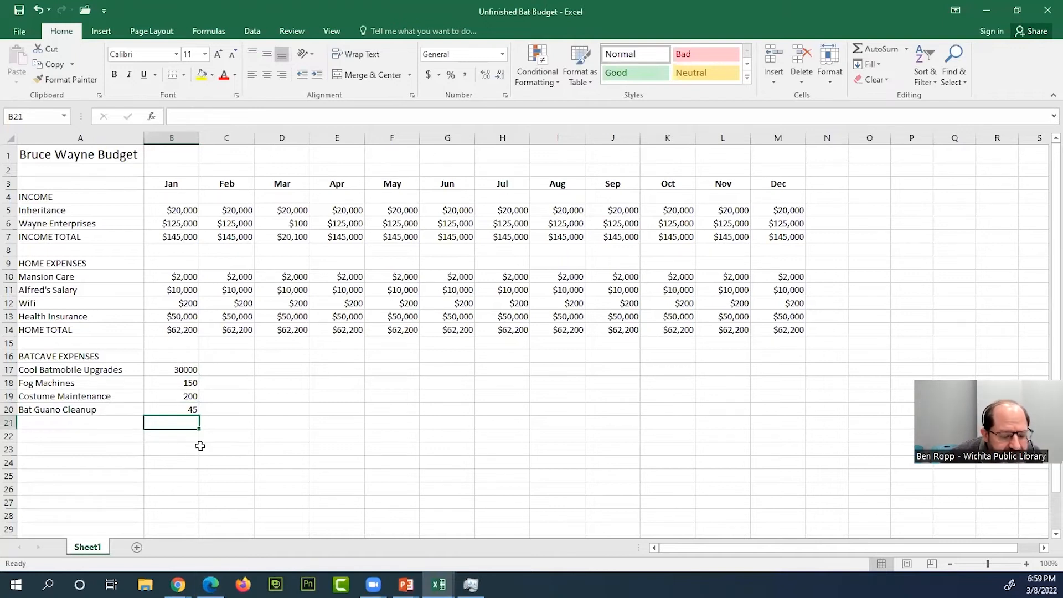
- Enter the label BATCAVE TOTAL in A21 and select the January total cell B21
{"action": "left_click", "coordinate": [64, 427]}
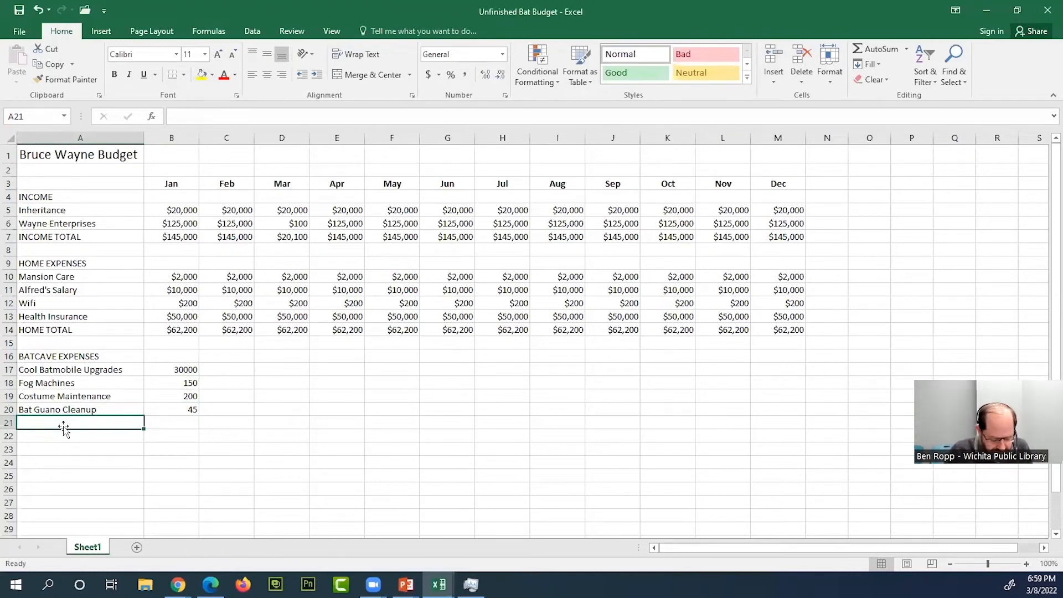
{"action": "type", "text": "BATCAVE TOTAL"}
{"action": "key", "text": "Return"}
{"action": "left_click", "coordinate": [63, 424]}
{"action": "key", "text": "Right"}
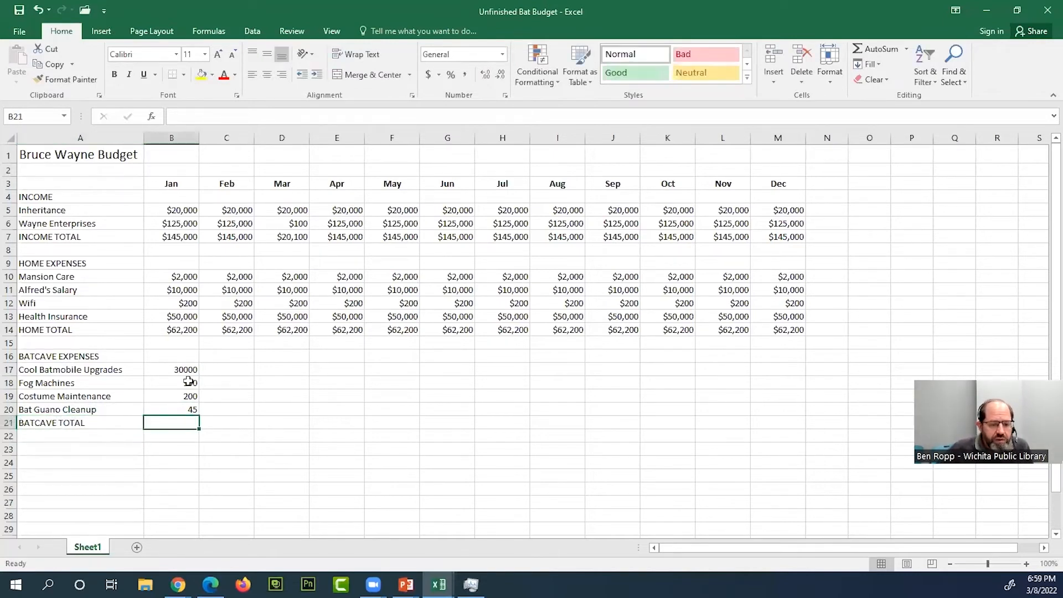
- Format the January Batcave expenses in B17:B20 as Currency with no decimal places and fill them across through December in column M
{"action": "left_click_drag", "start_coordinate": [187, 369], "coordinate": [192, 411]}
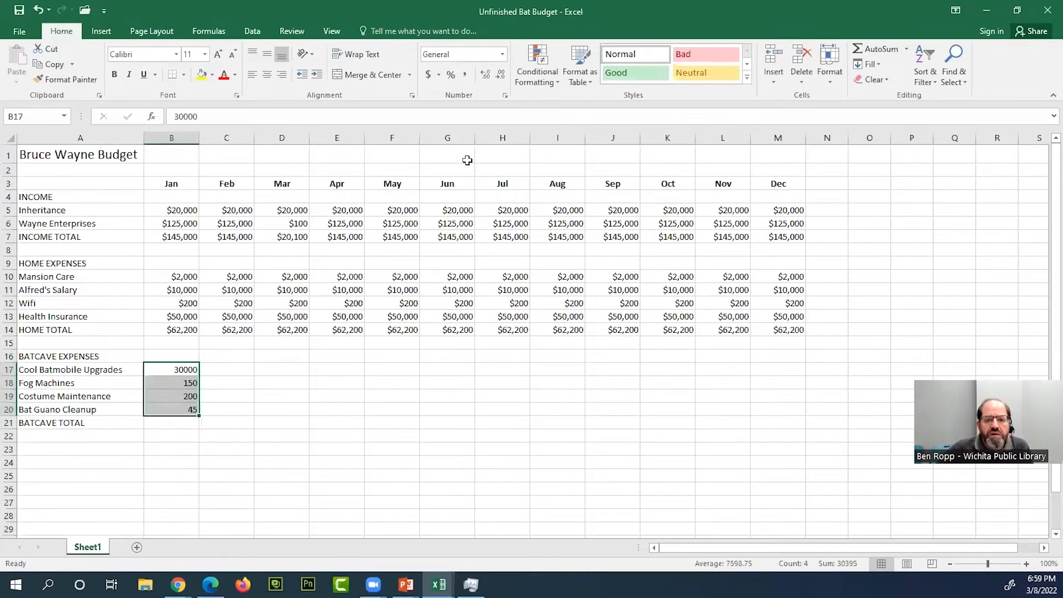
{"action": "left_click", "coordinate": [503, 54]}
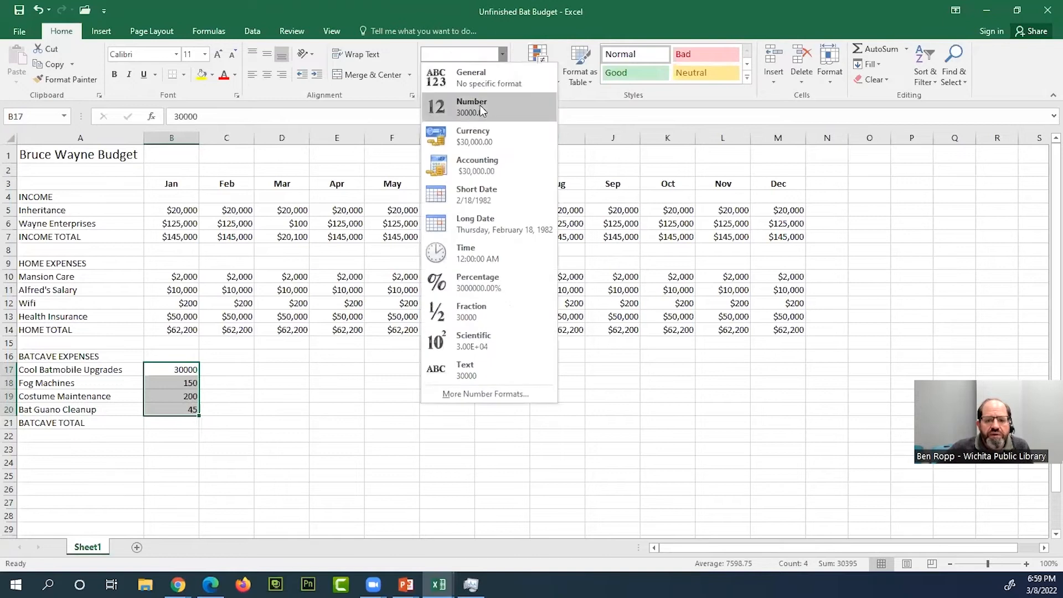
{"action": "left_click", "coordinate": [476, 137]}
{"action": "left_click", "coordinate": [501, 76]}
{"action": "left_click", "coordinate": [501, 77]}
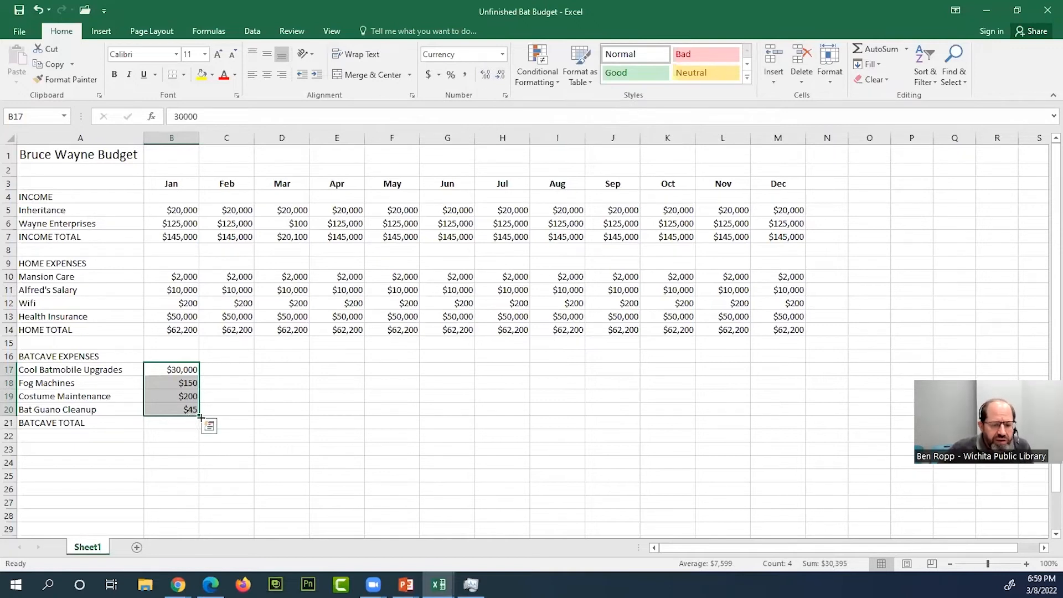
{"action": "left_click_drag", "start_coordinate": [200, 415], "coordinate": [782, 418]}
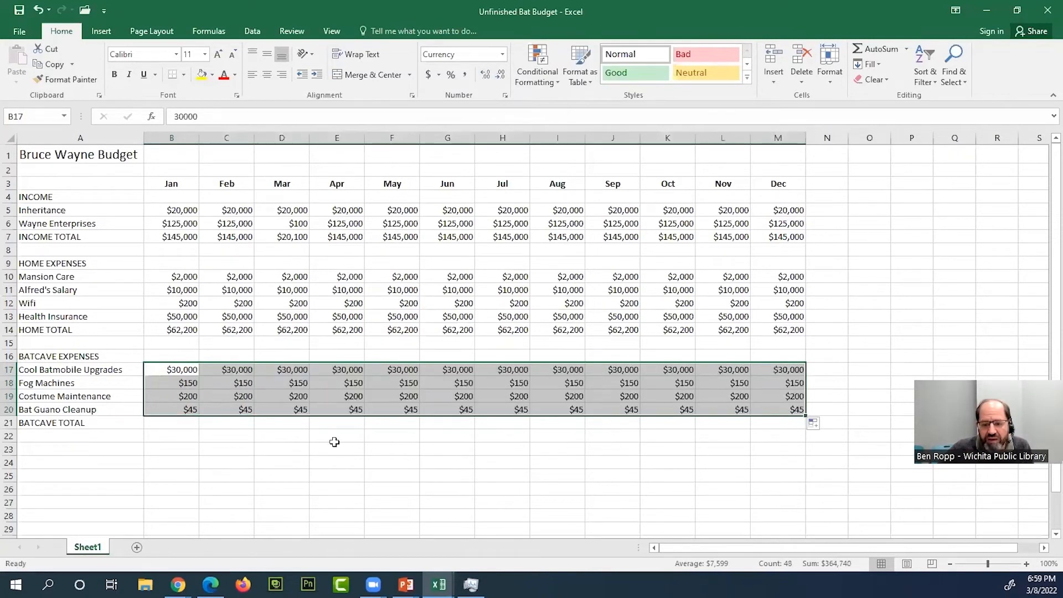
- Insert an AutoSum formula in B21 that totals the January Batcave expenses in B17:B20
{"action": "left_click", "coordinate": [190, 421]}
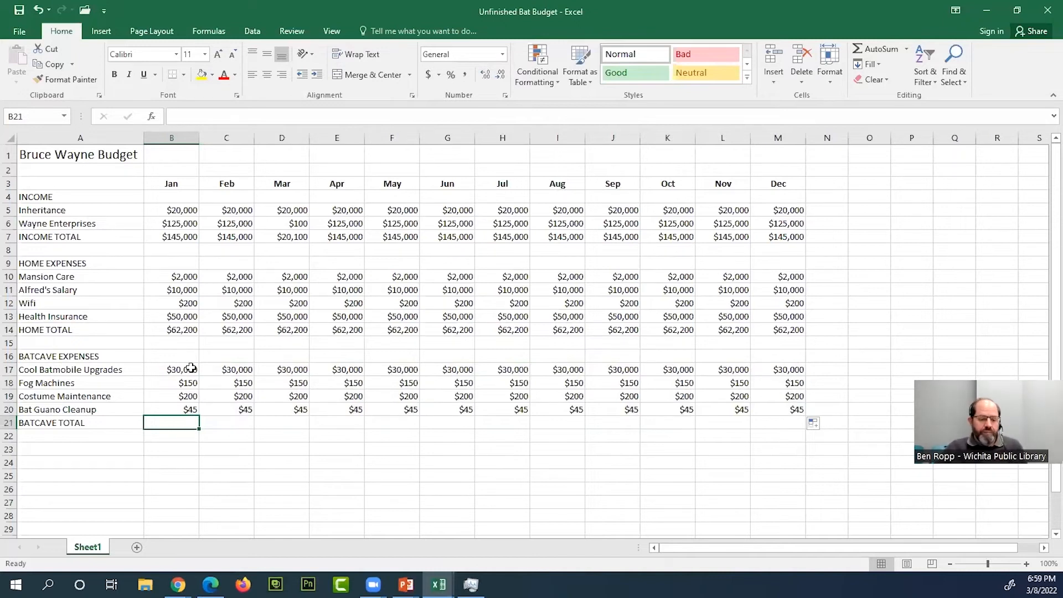
{"action": "left_click_drag", "start_coordinate": [185, 368], "coordinate": [184, 411]}
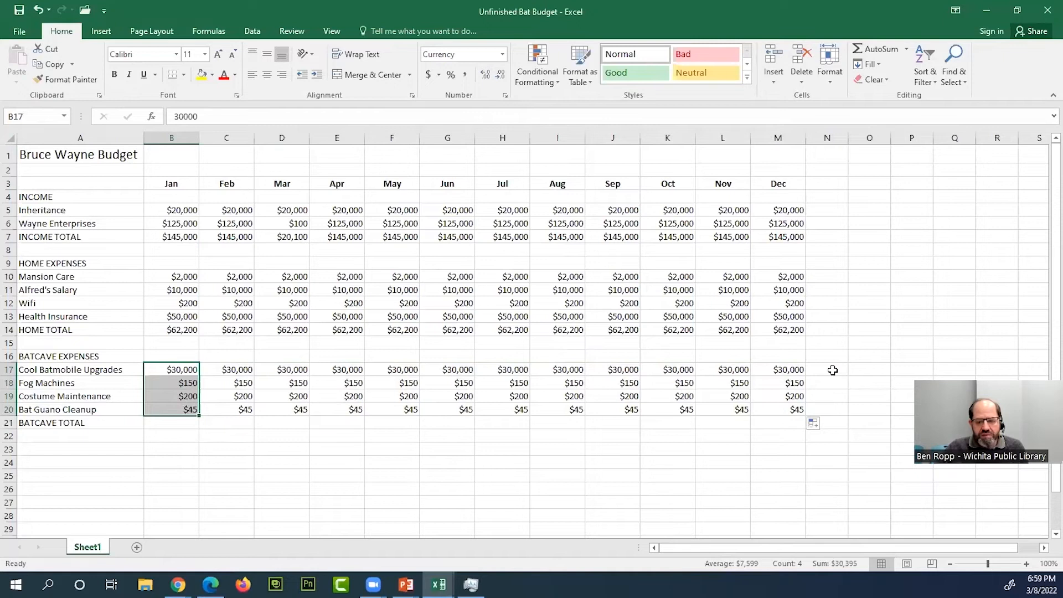
{"action": "left_click", "coordinate": [187, 427]}
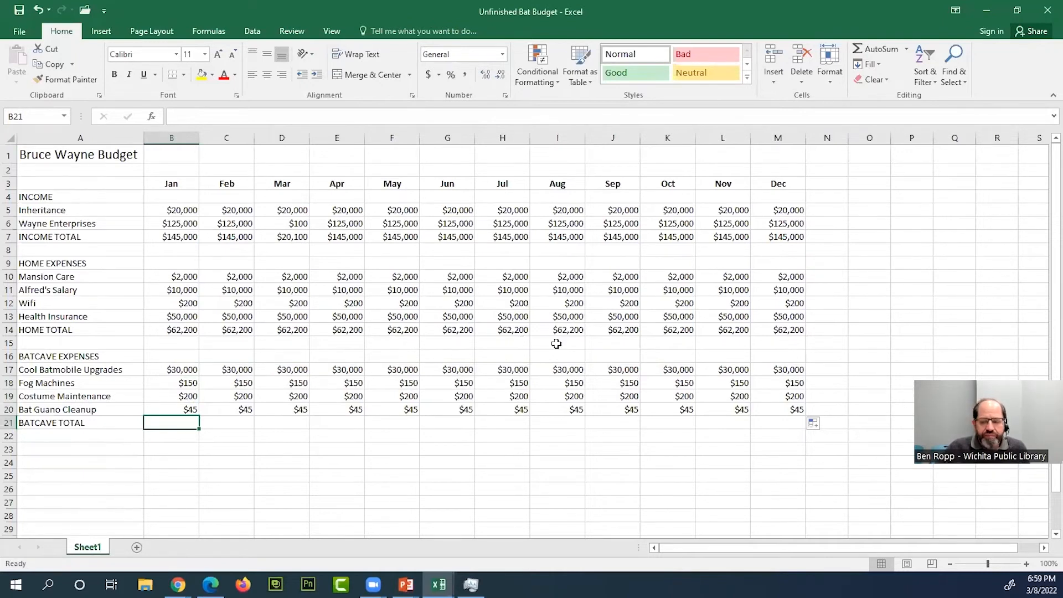
{"action": "left_click", "coordinate": [872, 50]}
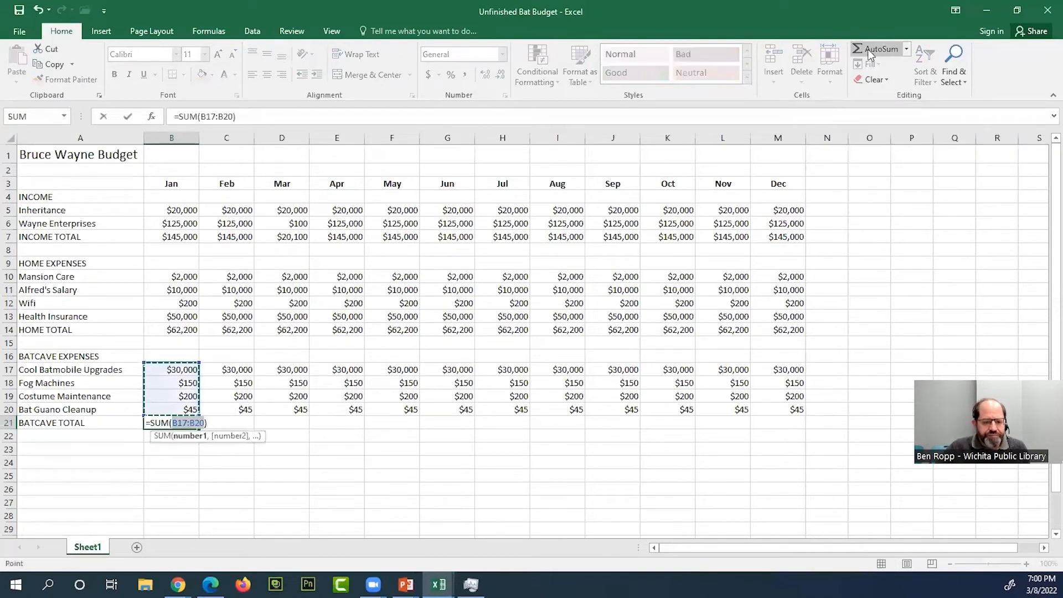
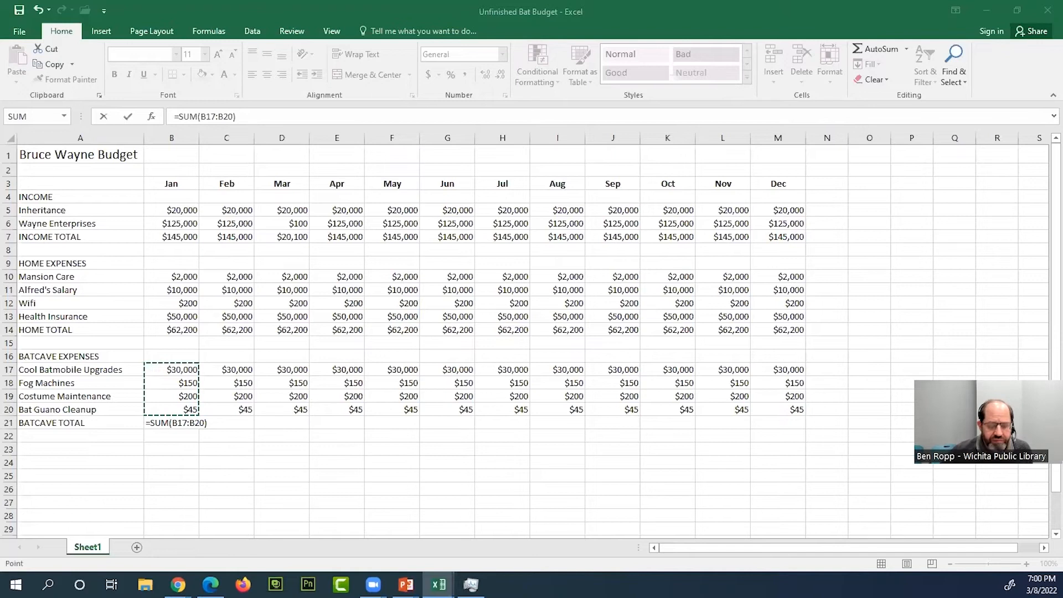
- Confirm the January Batcave total formula in B21 and fill it across through December in M21
{"action": "left_click", "coordinate": [187, 419]}
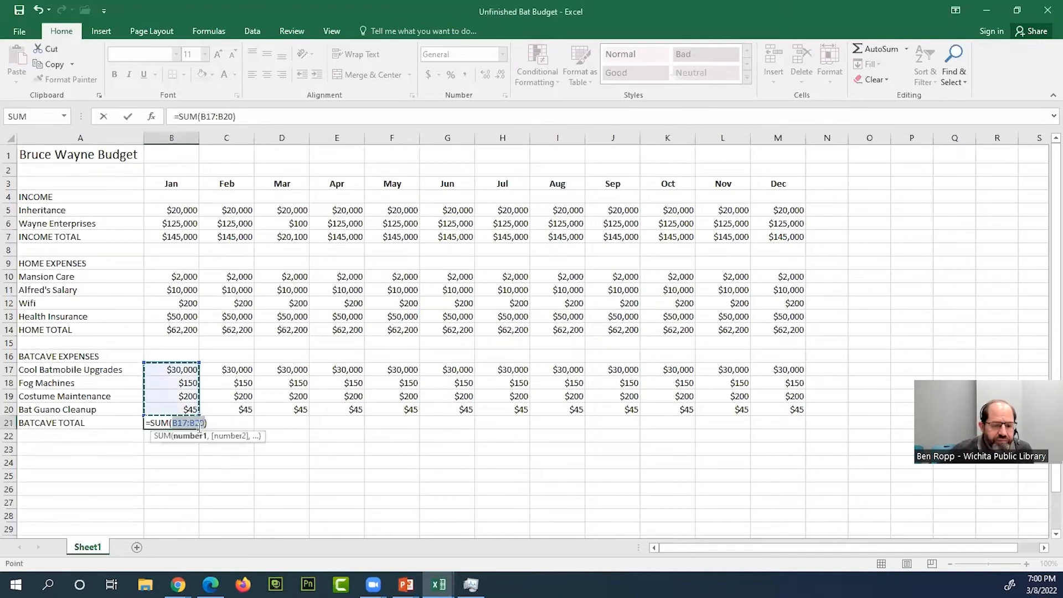
{"action": "key", "text": "Return"}
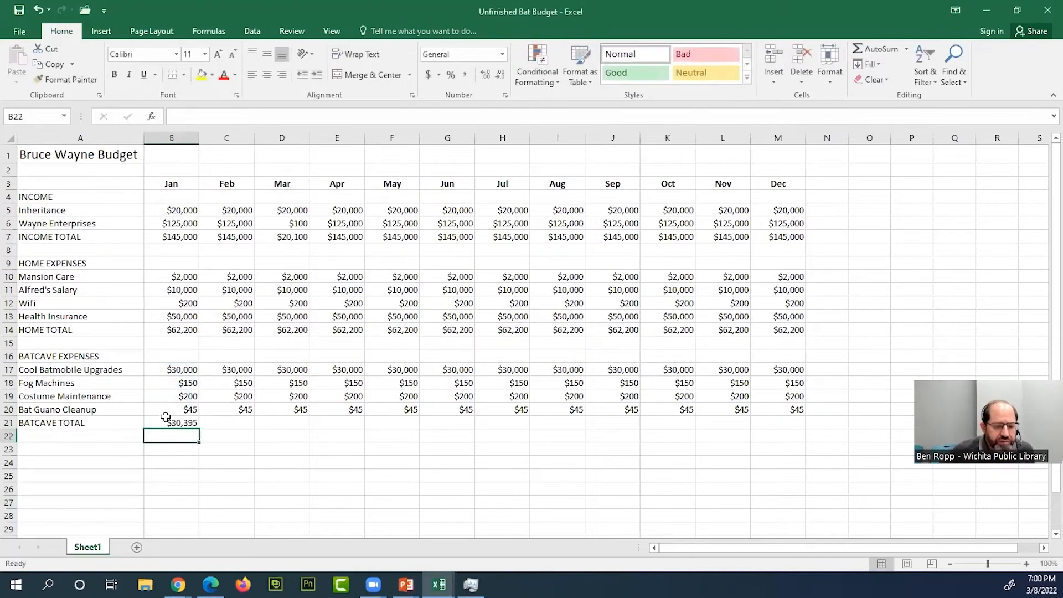
{"action": "left_click", "coordinate": [176, 423]}
{"action": "left_click_drag", "start_coordinate": [201, 431], "coordinate": [796, 431]}
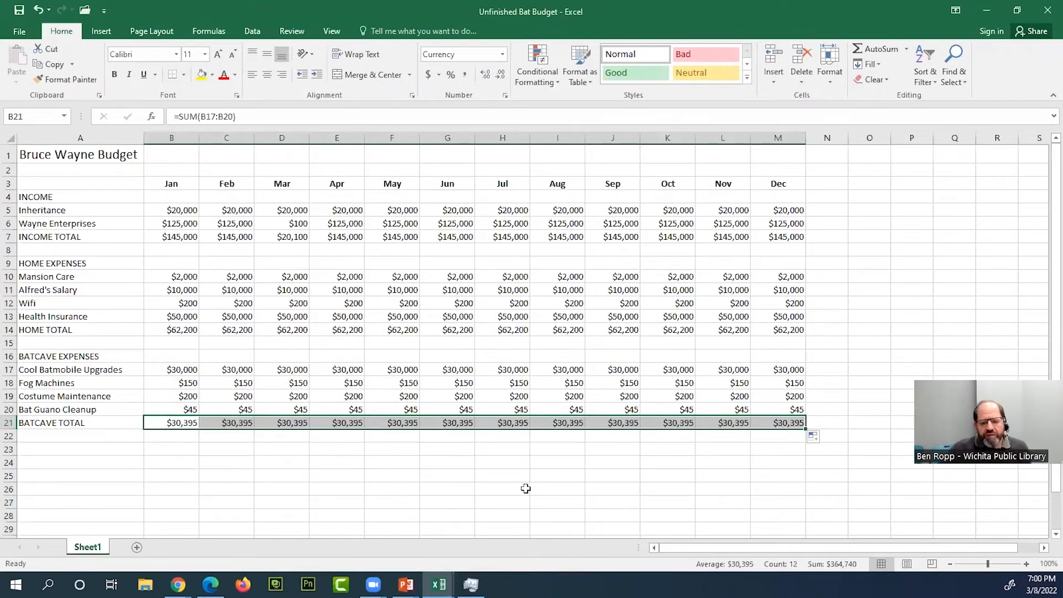
- Compare the plain January amounts in B18 and B20 with the Batcave total formula in B21
{"action": "left_click", "coordinate": [188, 382]}
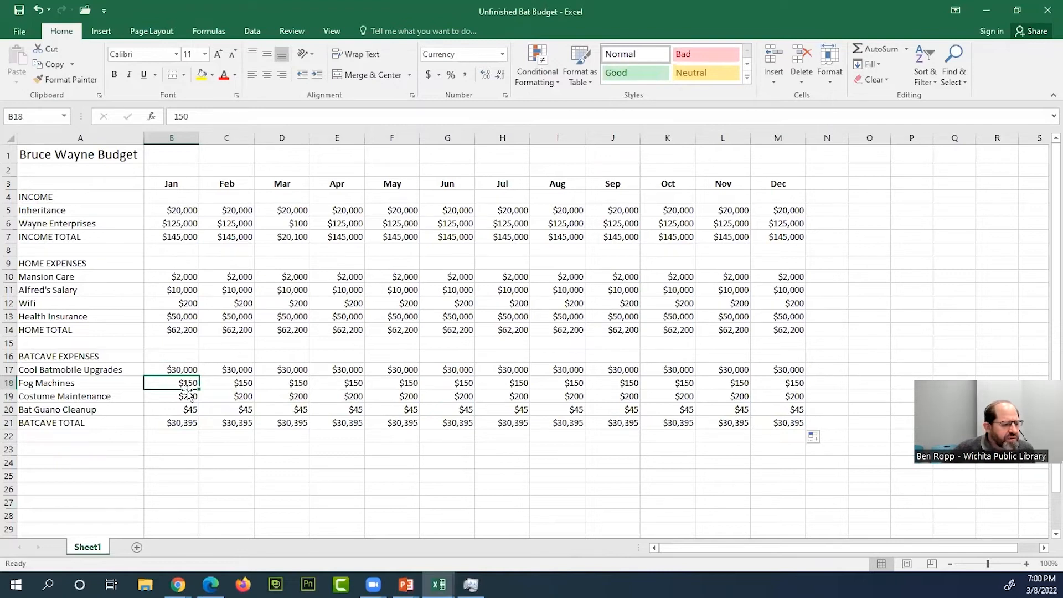
{"action": "left_click", "coordinate": [190, 425]}
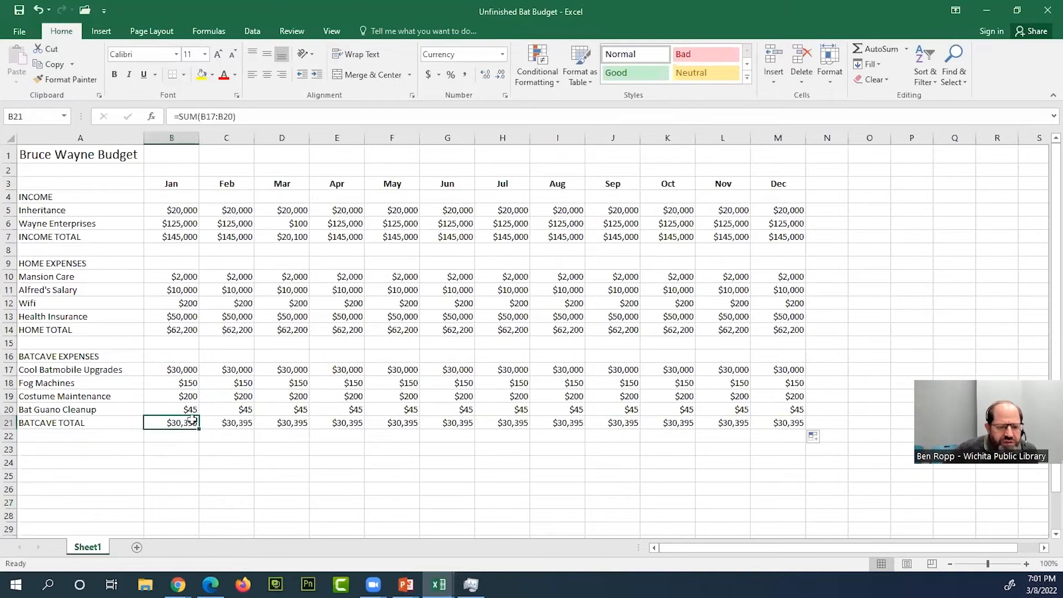
{"action": "left_click", "coordinate": [192, 409]}
{"action": "left_click", "coordinate": [191, 424]}
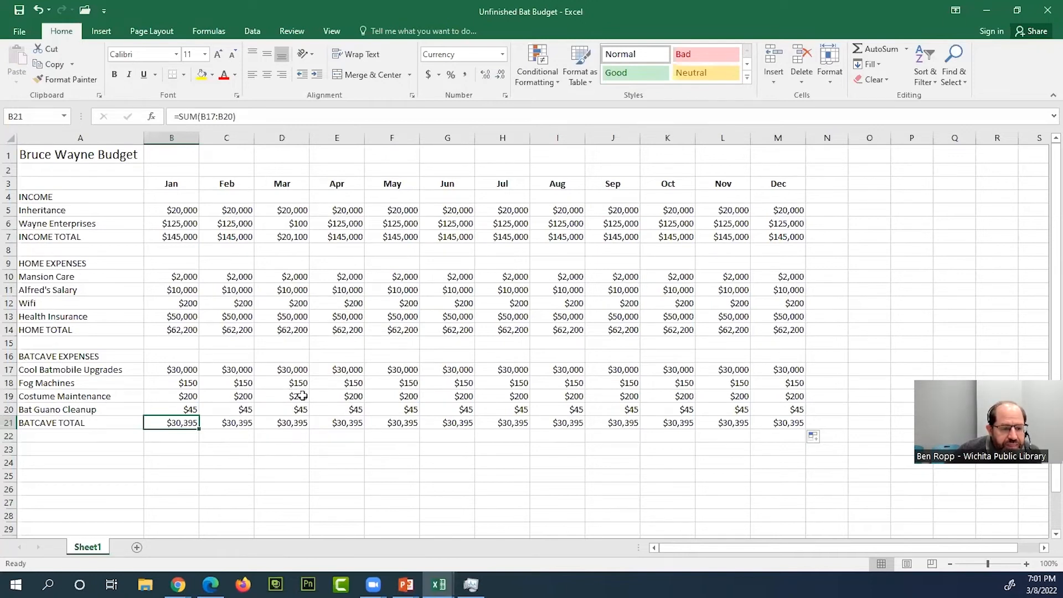
- Set the April Cool Batmobile Upgrades amount in E17 to 45000
{"action": "left_click", "coordinate": [352, 371]}
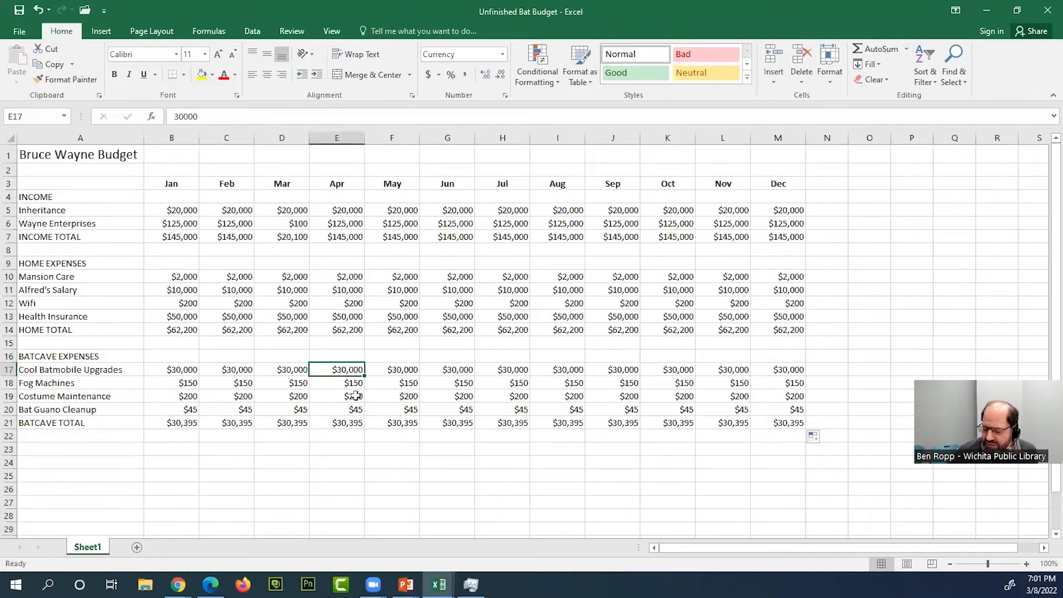
{"action": "type", "text": "4"}
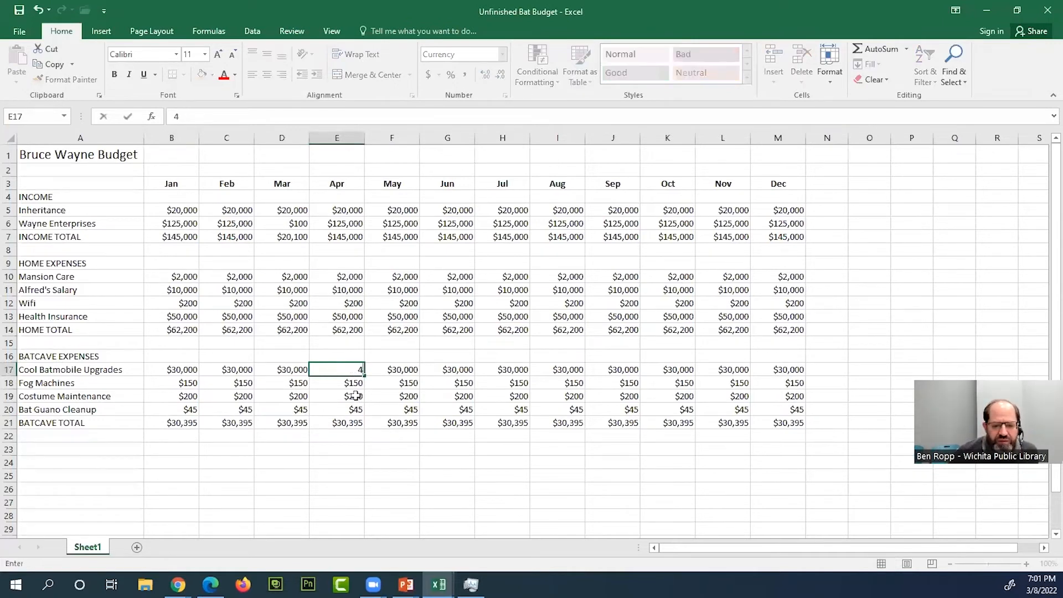
{"action": "type", "text": "5000"}
{"action": "key", "text": "Return"}
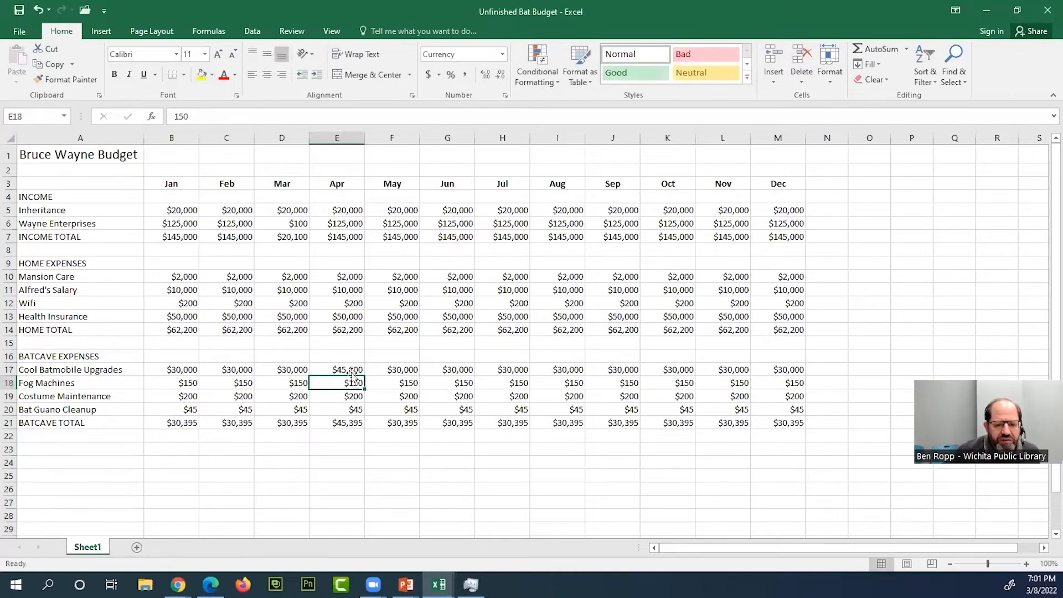
{"action": "left_click", "coordinate": [352, 369]}
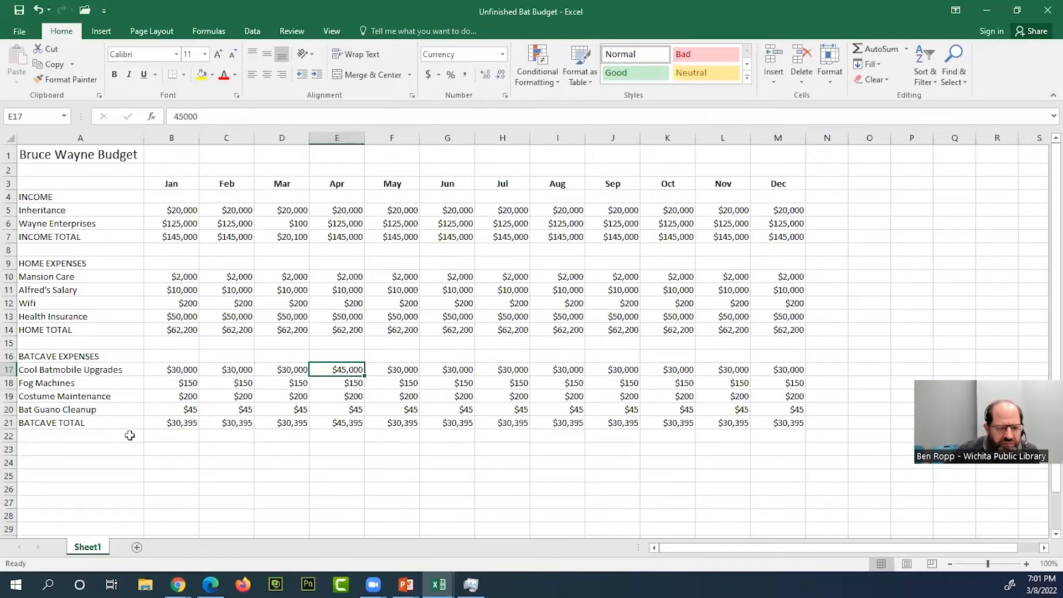
- Inspect the April HOME TOTAL formula in E14 and the cells it references without changing it
{"action": "left_click", "coordinate": [80, 452]}
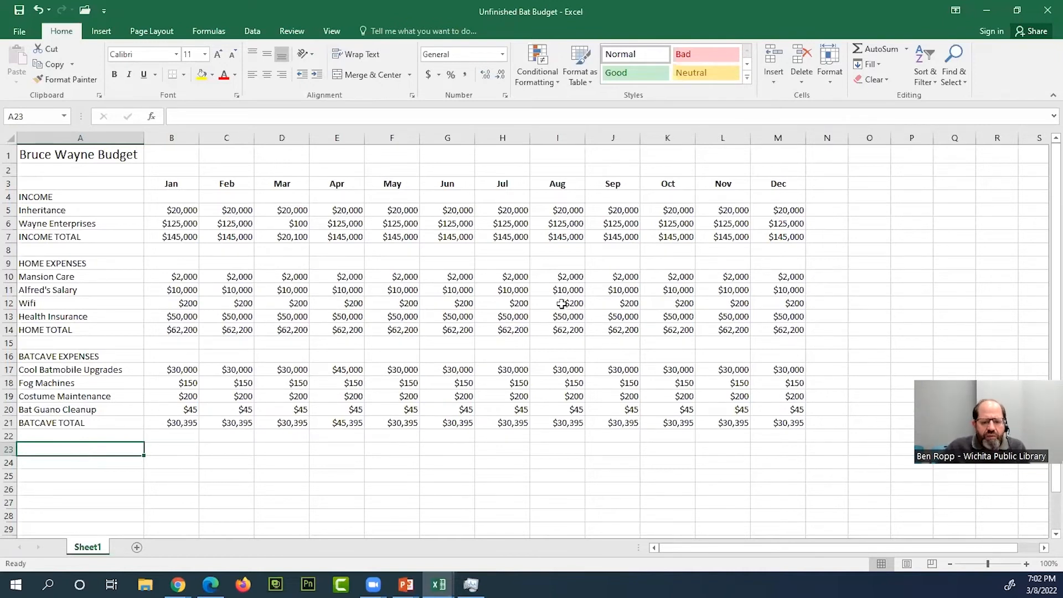
{"action": "left_click", "coordinate": [353, 294]}
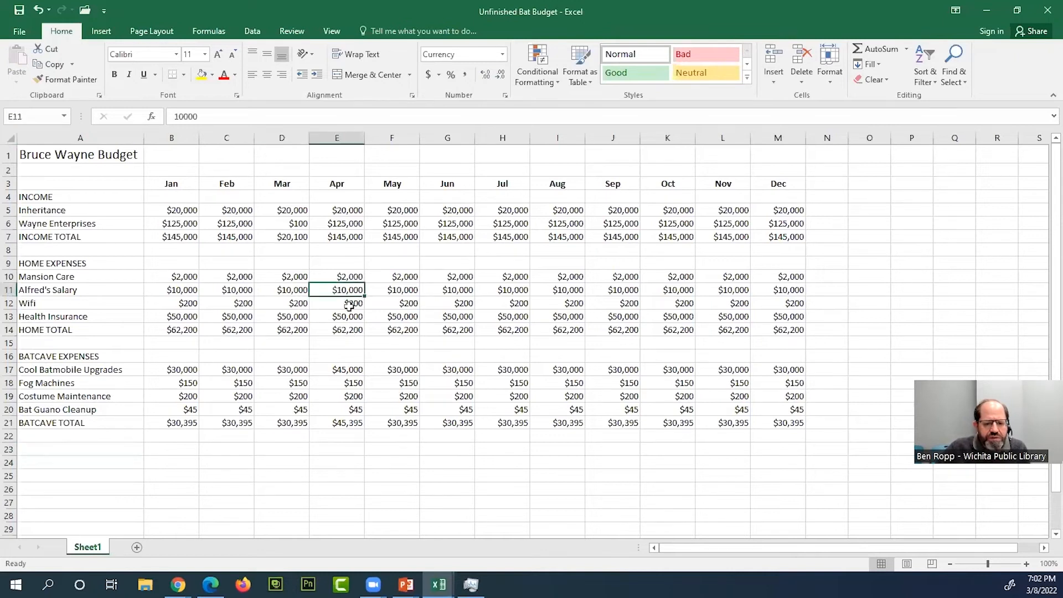
{"action": "left_click", "coordinate": [348, 331]}
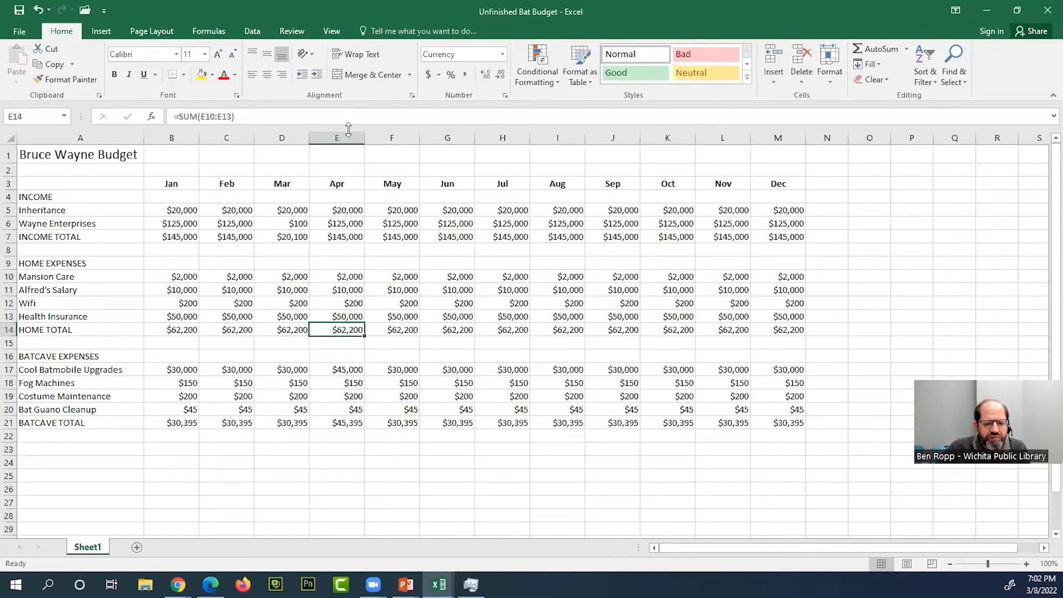
{"action": "double_click", "coordinate": [353, 330]}
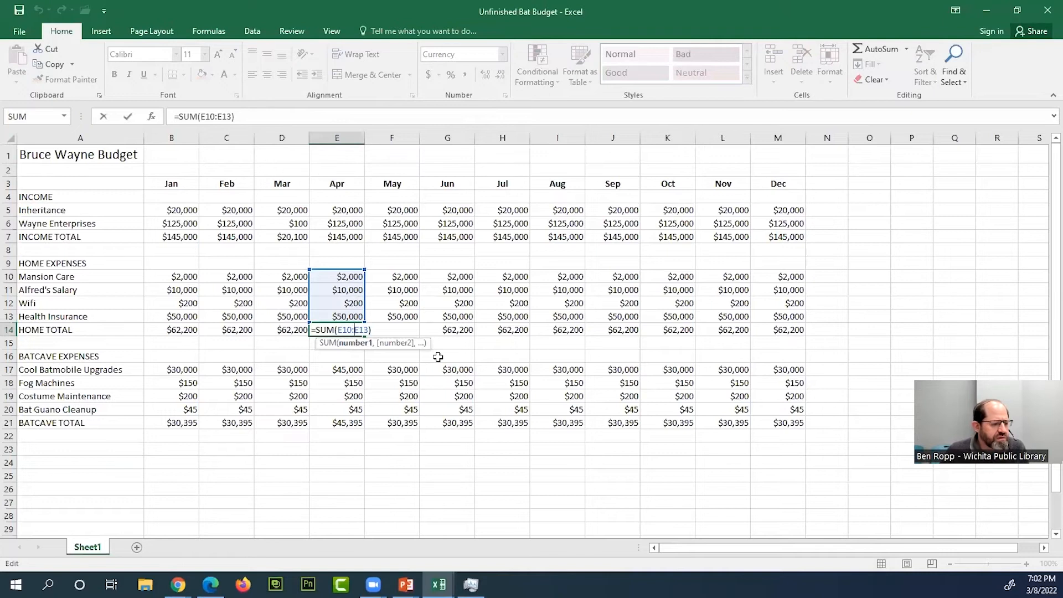
{"action": "key", "text": "Escape"}
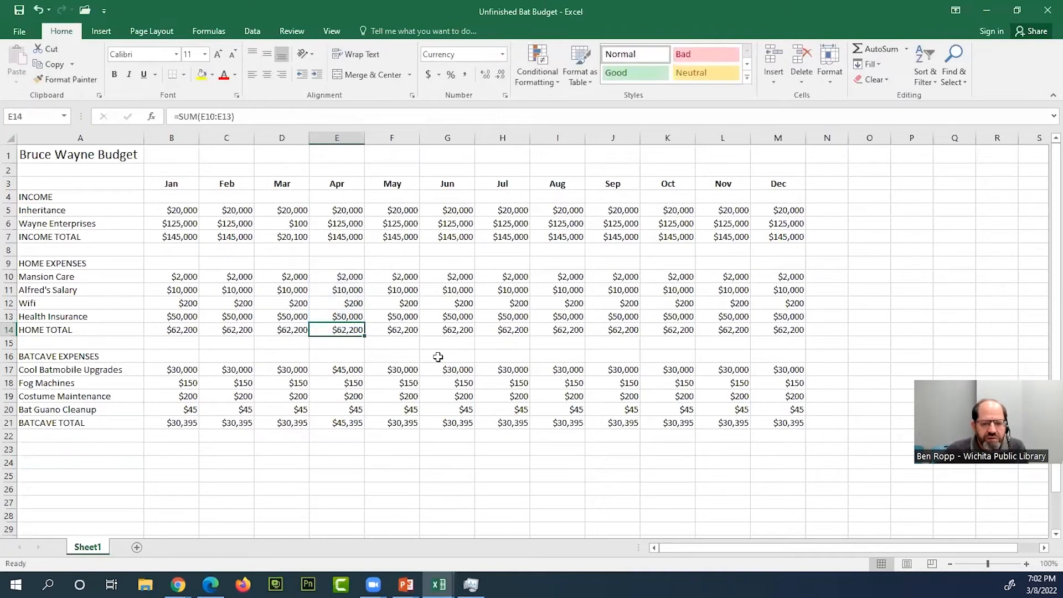
- Enter the label EXPENSES TOTAL in capitals in A23
{"action": "left_click", "coordinate": [185, 449]}
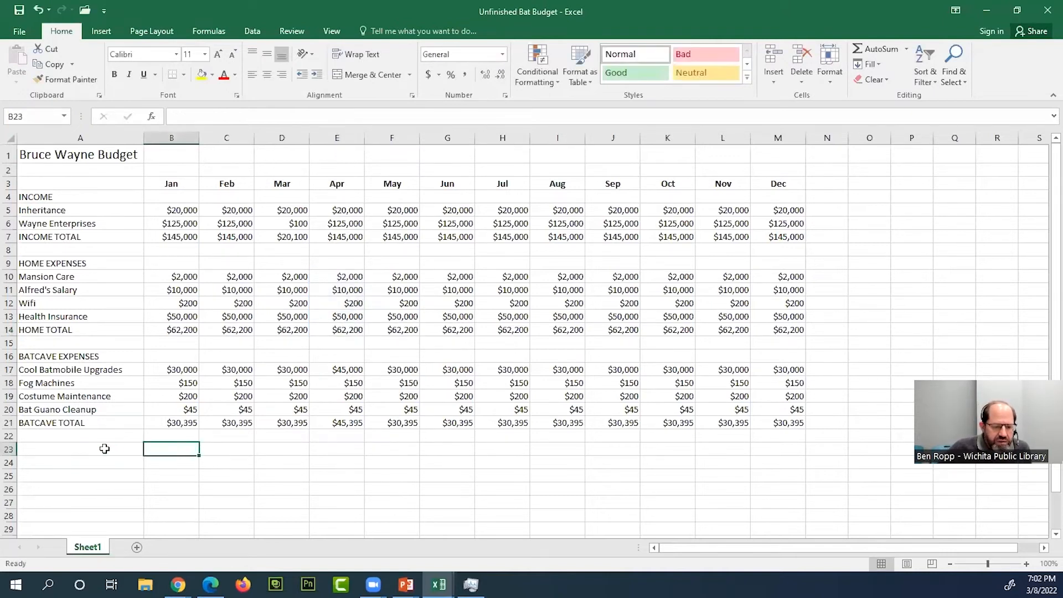
{"action": "left_click", "coordinate": [74, 449]}
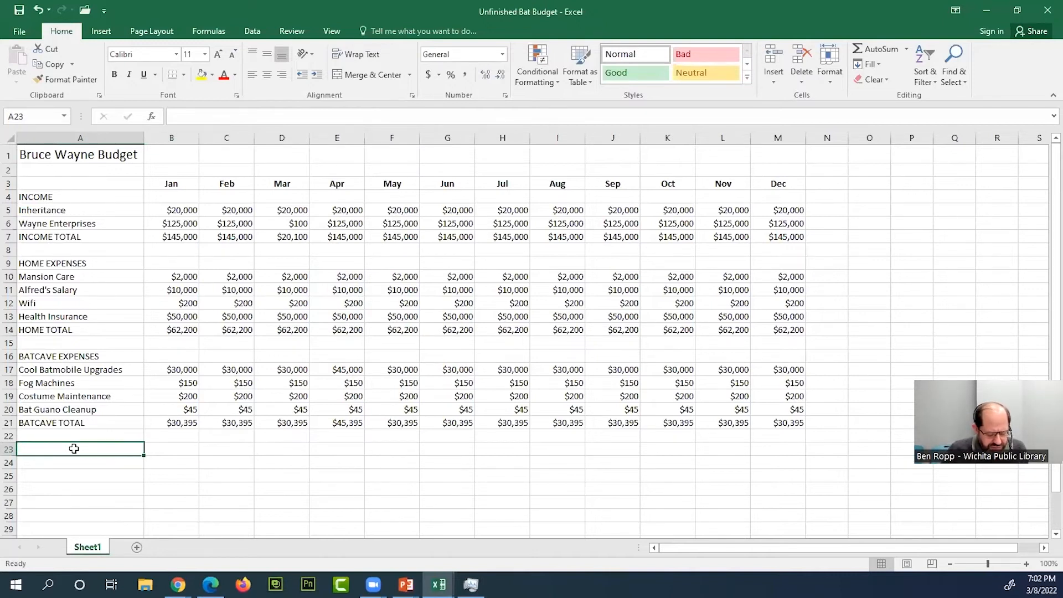
{"action": "type", "text": "expenses"}
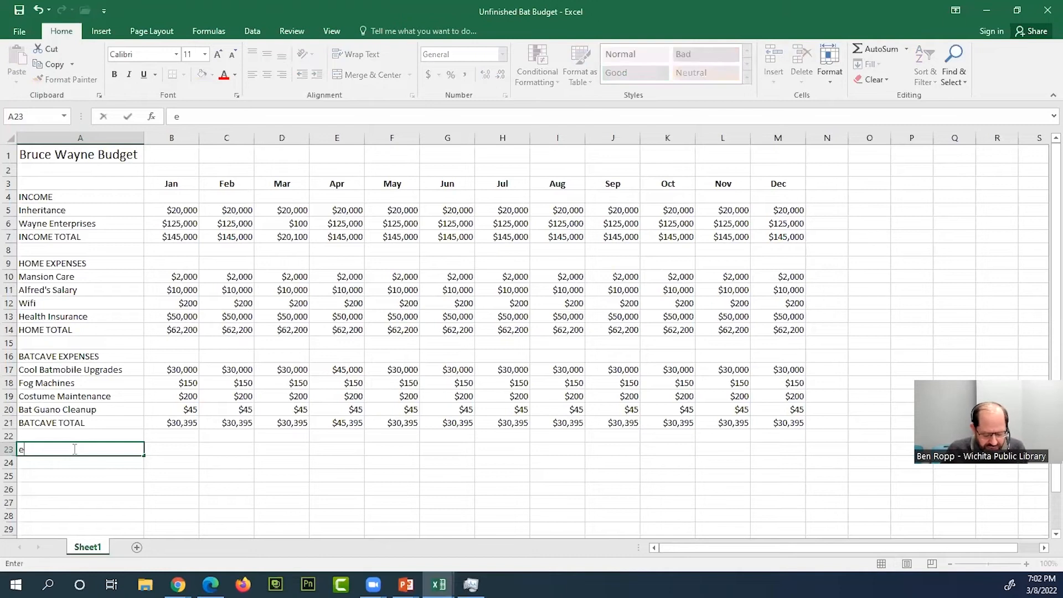
{"action": "key", "text": "BackSpace"}
{"action": "key", "text": "BackSpace"}
{"action": "key", "text": "BackSpace"}
{"action": "key", "text": "BackSpace"}
{"action": "key", "text": "BackSpace"}
{"action": "key", "text": "BackSpace"}
{"action": "key", "text": "BackSpace"}
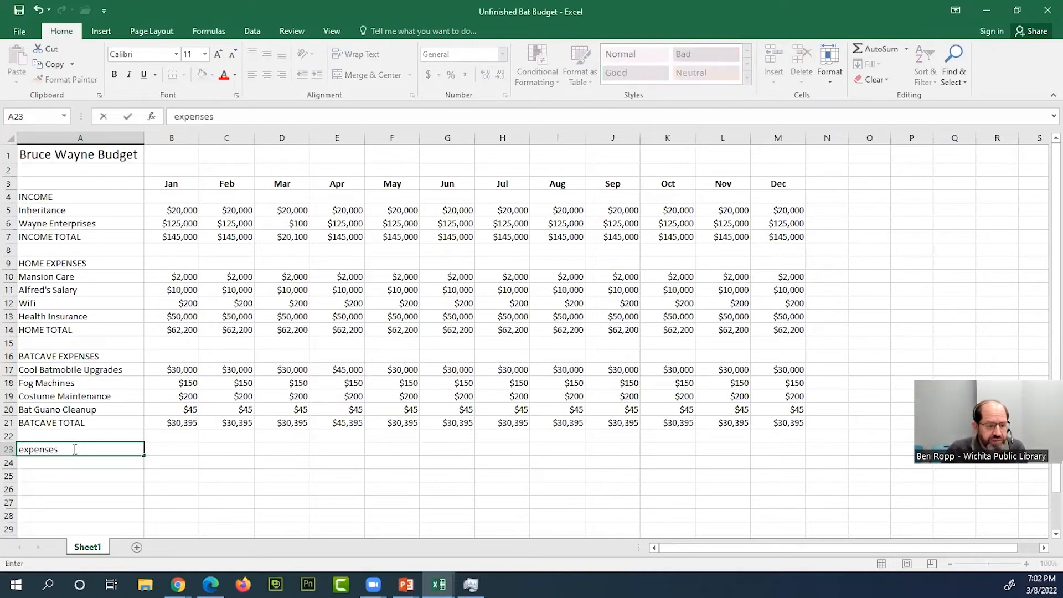
{"action": "key", "text": "BackSpace"}
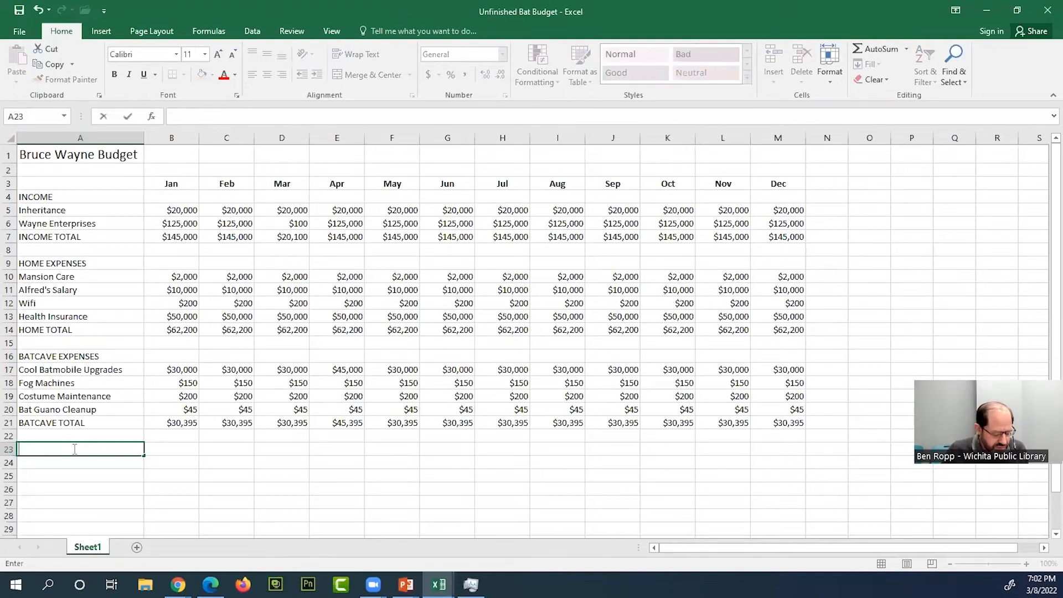
{"action": "type", "text": "EXP"}
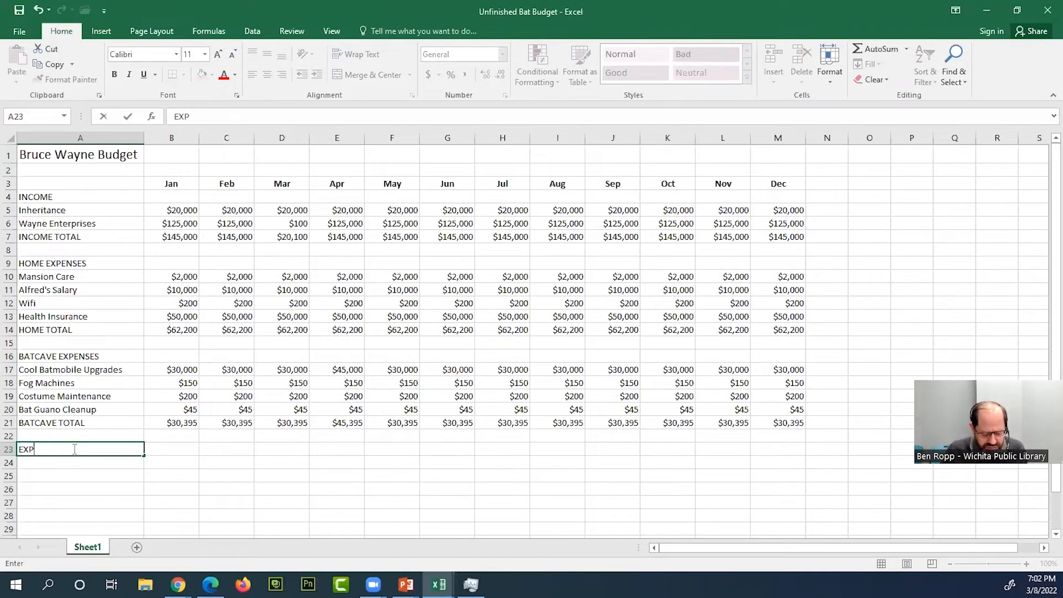
{"action": "type", "text": "ENSES TOTAL"}
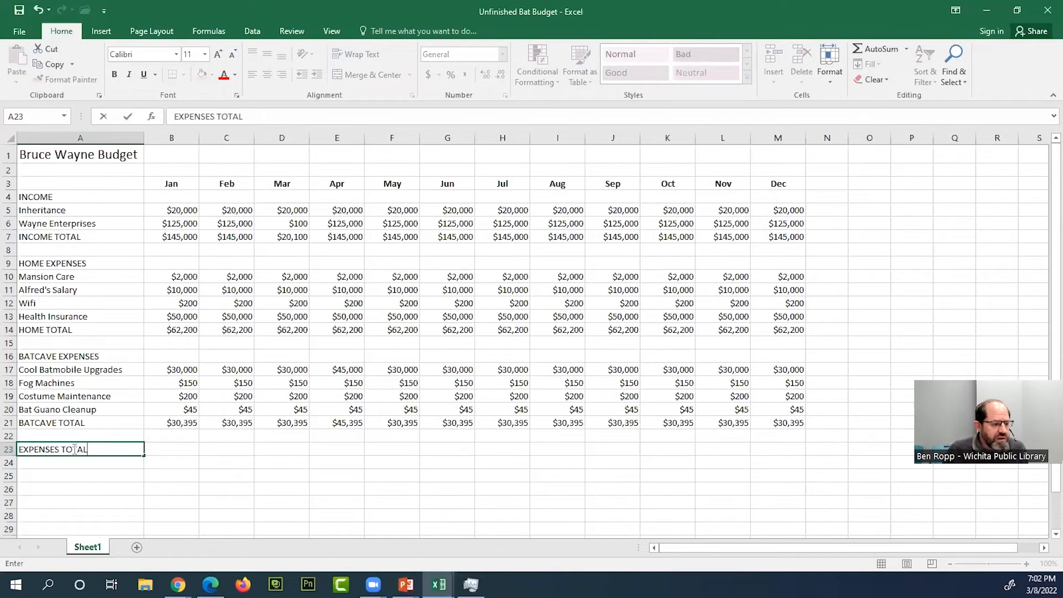
{"action": "key", "text": "Return"}
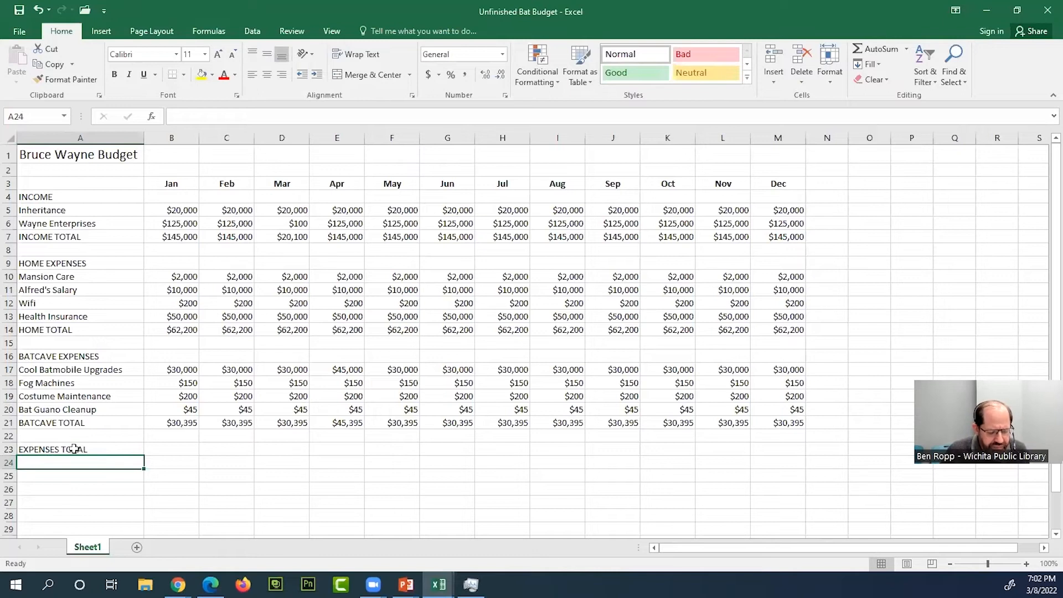
- Enter the label OVER/SHORT in A24, directly below the EXPENSES TOTAL label
{"action": "type", "text": "OVER/"}
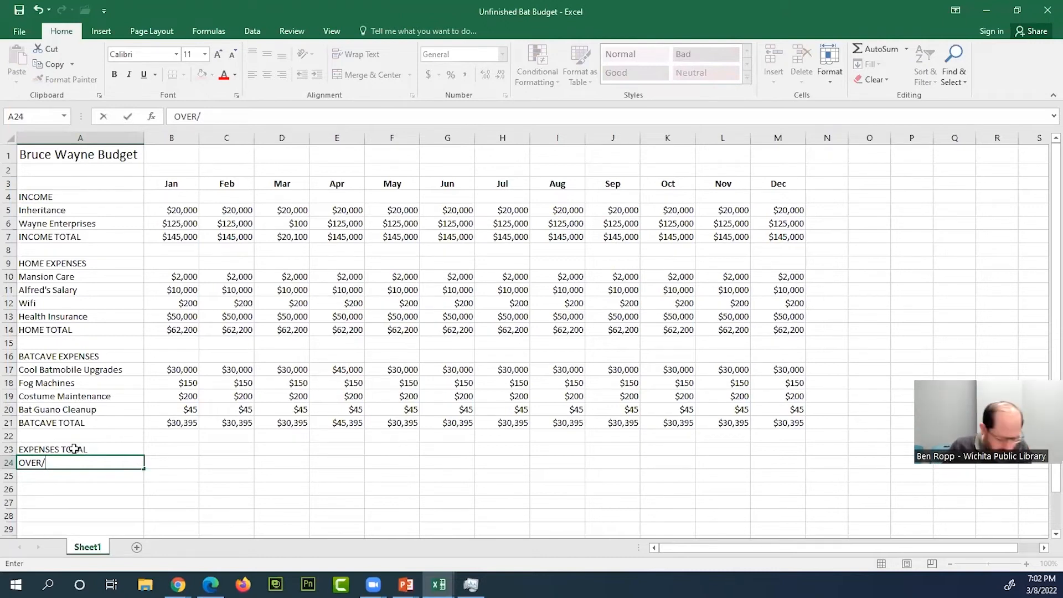
{"action": "type", "text": "SHORT"}
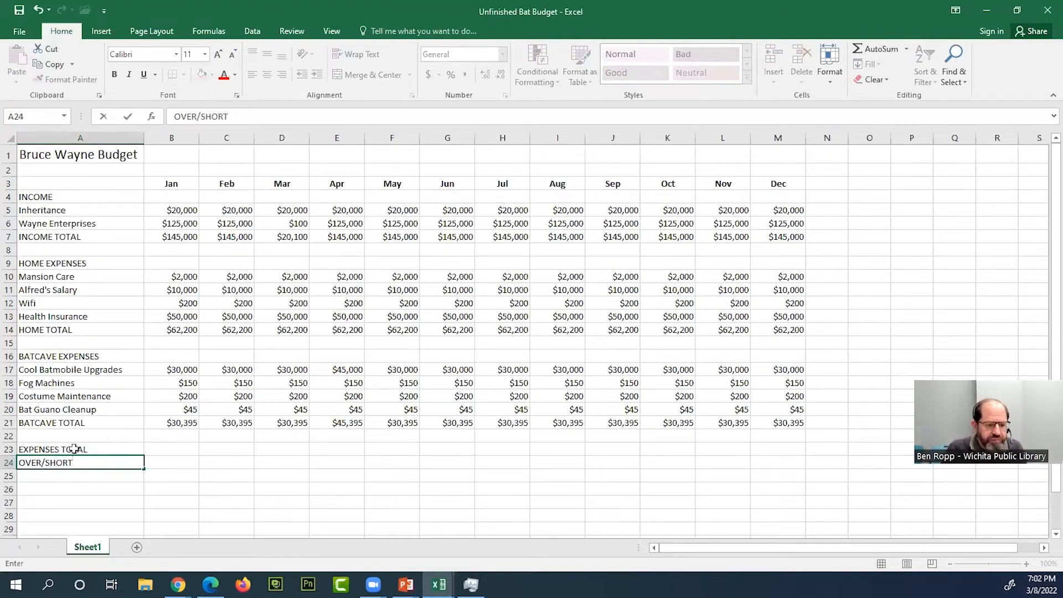
{"action": "key", "text": "Tab"}
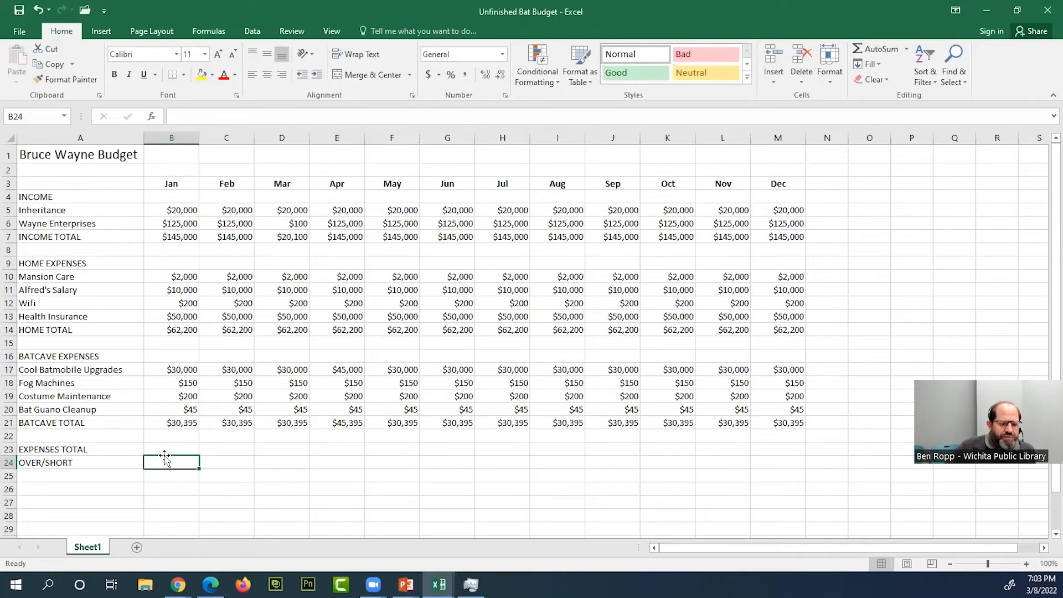
- Examine how the January income total in B7 and the January home total in B14 are calculated
{"action": "left_click", "coordinate": [187, 449]}
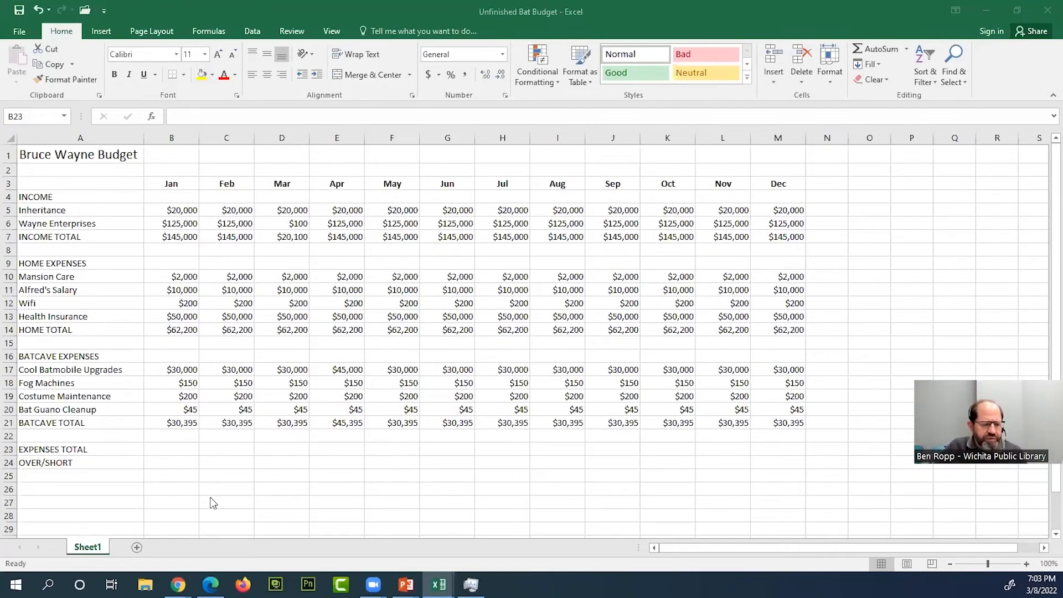
{"action": "left_click", "coordinate": [173, 454]}
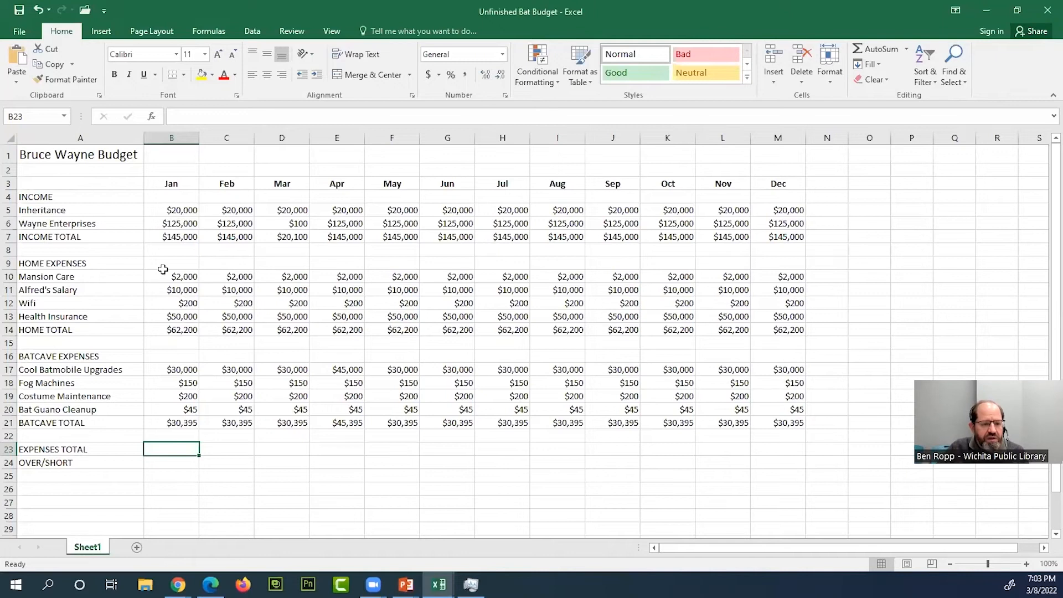
{"action": "left_click", "coordinate": [185, 239]}
{"action": "double_click", "coordinate": [187, 237]}
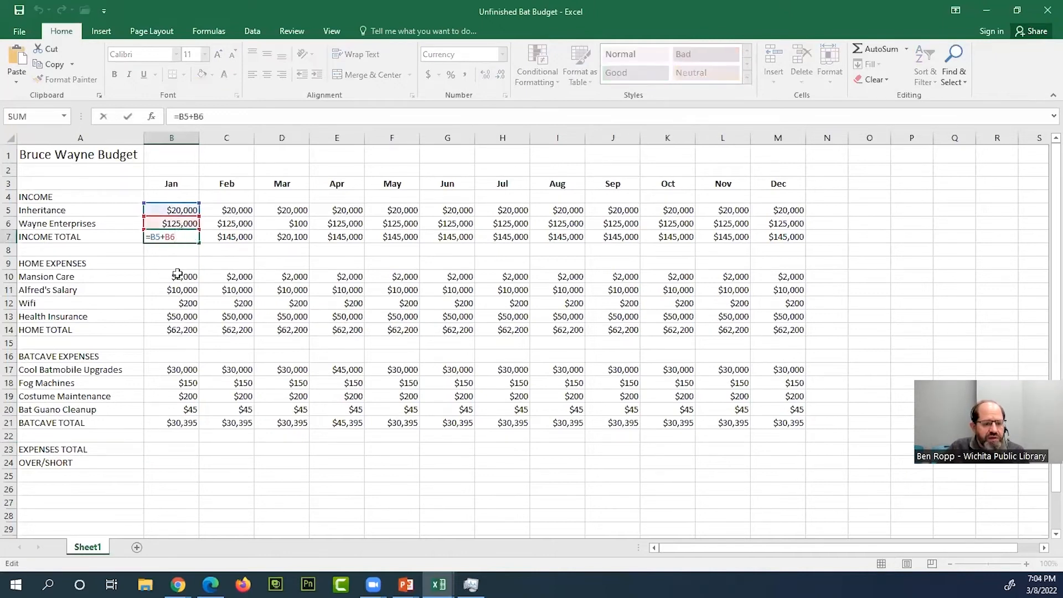
{"action": "key", "text": "Escape"}
{"action": "left_click", "coordinate": [188, 331]}
{"action": "left_click", "coordinate": [191, 343]}
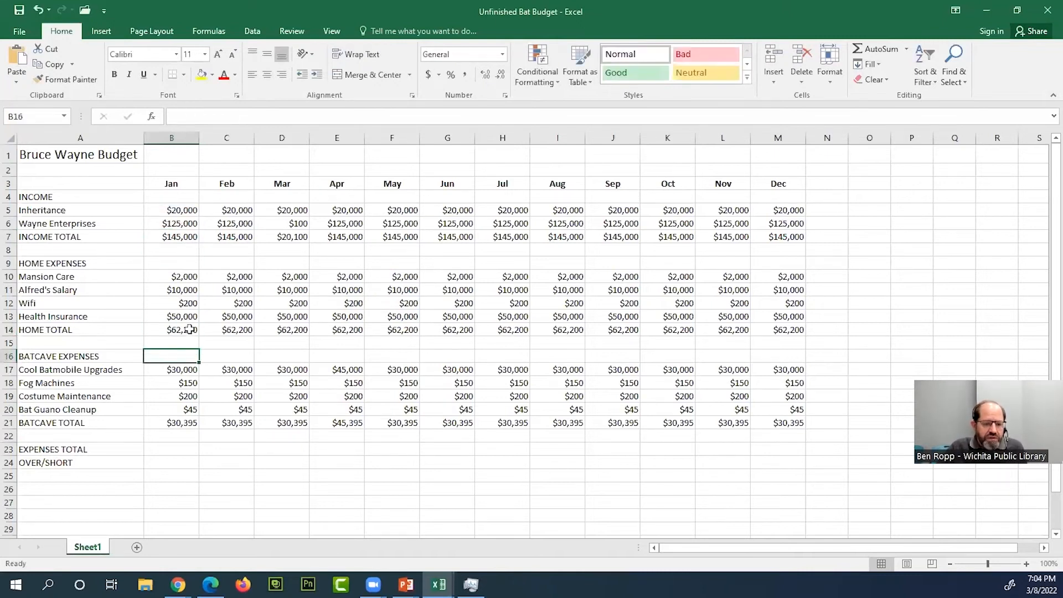
{"action": "double_click", "coordinate": [190, 329]}
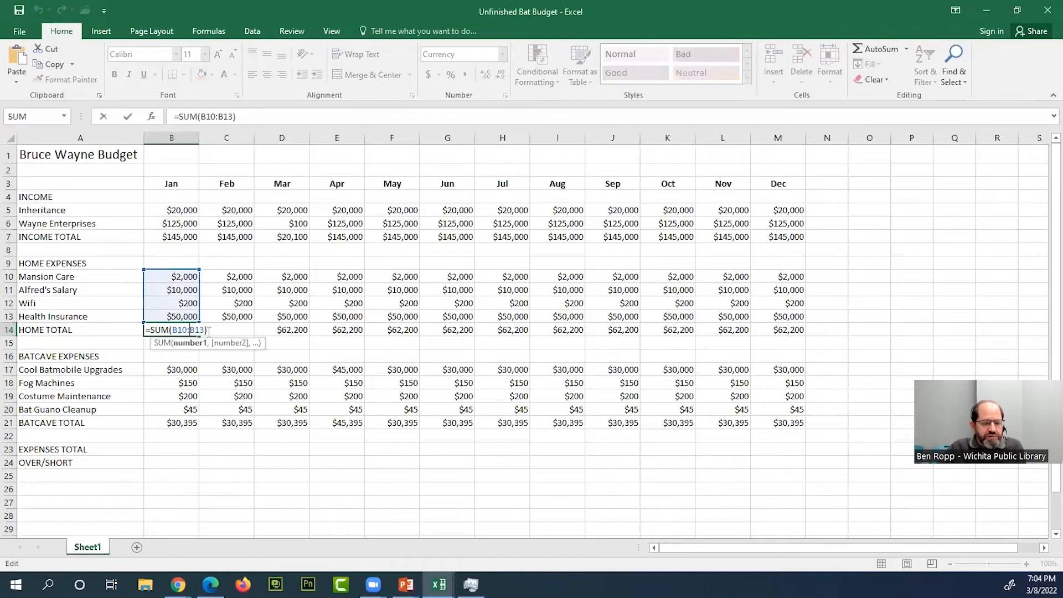
{"action": "key", "text": "Escape"}
- Calculate January's total expenses in B23 by adding the home and Batcave totals with =B14+B21
{"action": "left_click", "coordinate": [180, 448]}
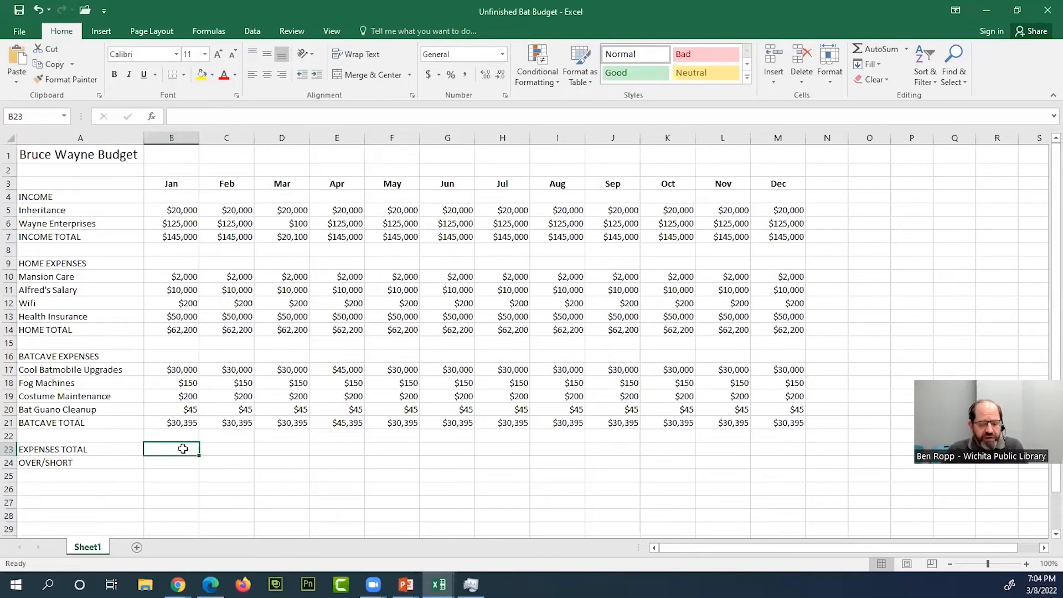
{"action": "type", "text": "="}
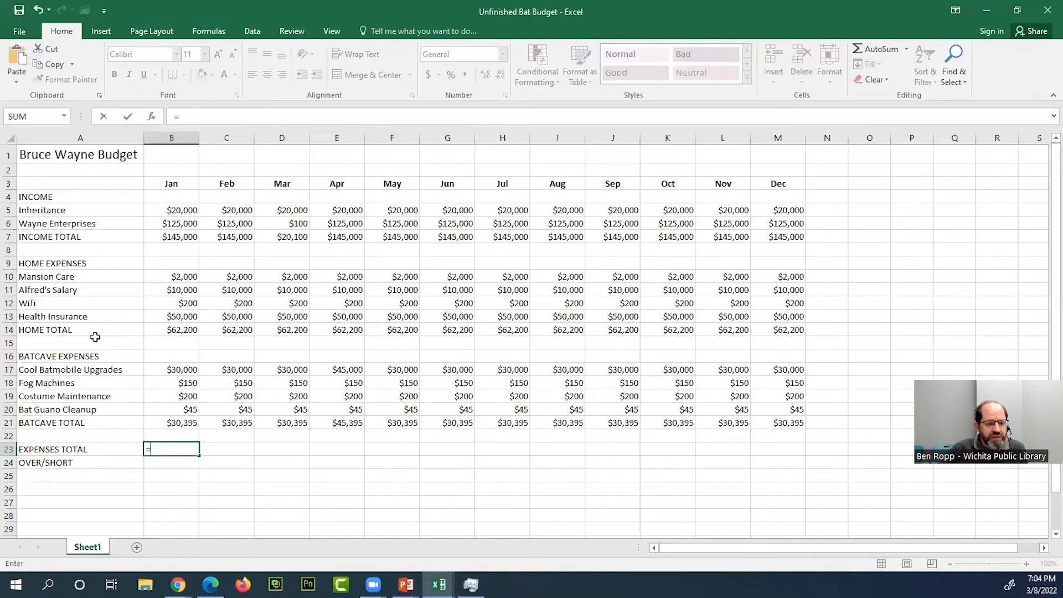
{"action": "left_click", "coordinate": [185, 330]}
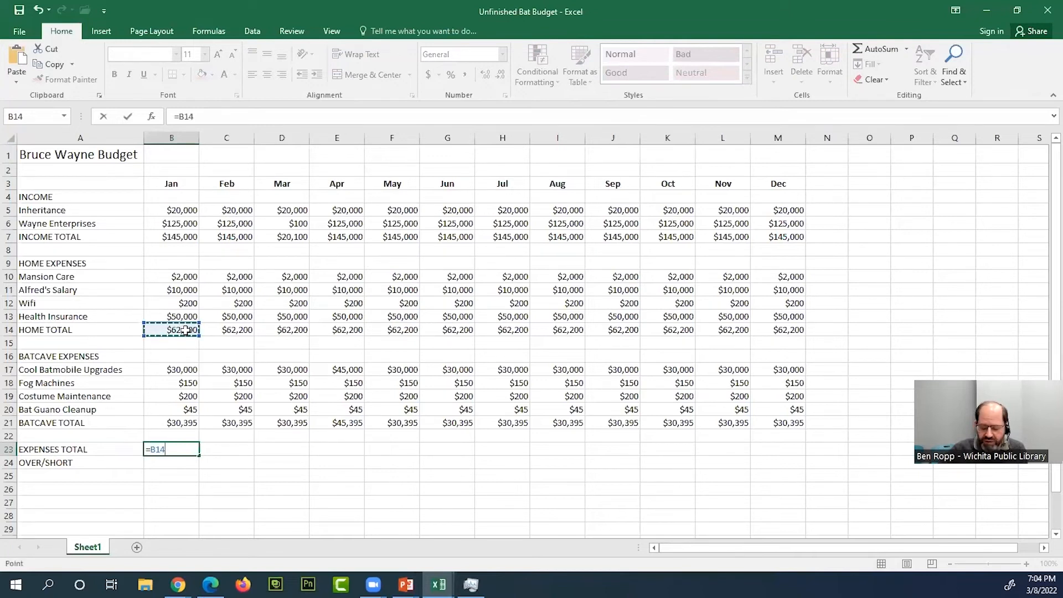
{"action": "type", "text": "+"}
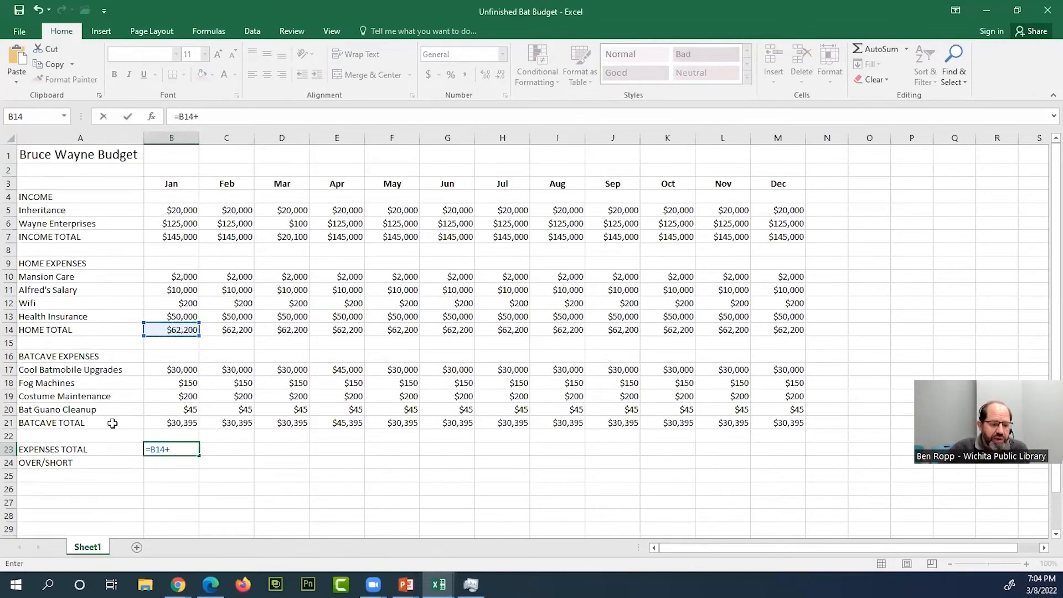
{"action": "left_click", "coordinate": [190, 425]}
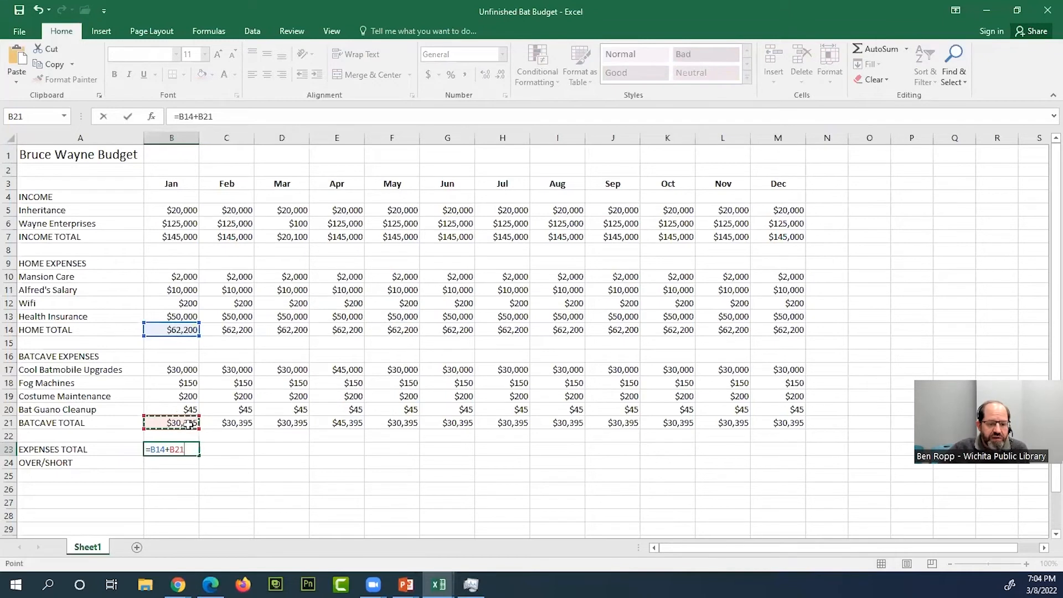
{"action": "key", "text": "Return"}
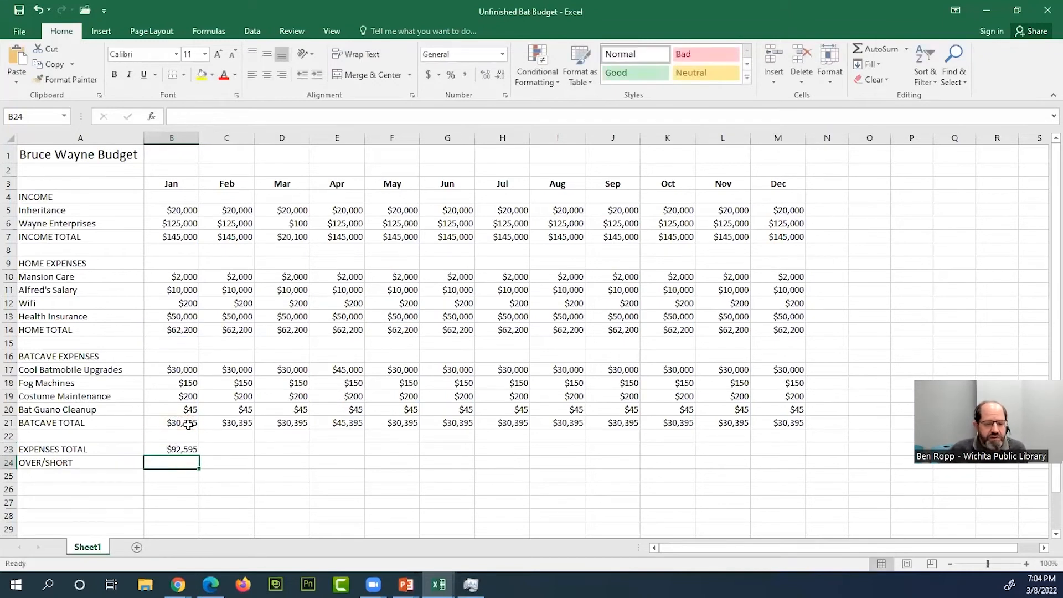
- Examine the January EXPENSES TOTAL formula in B23 and the two subtotal cells it references, without changing it
{"action": "double_click", "coordinate": [188, 451]}
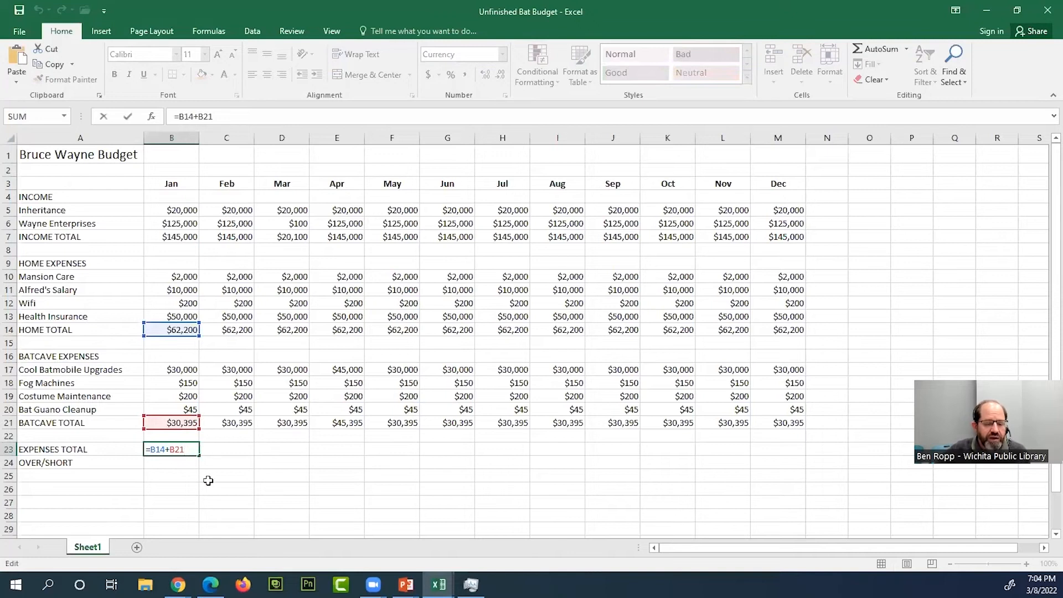
{"action": "left_click", "coordinate": [206, 488]}
{"action": "left_click", "coordinate": [183, 450]}
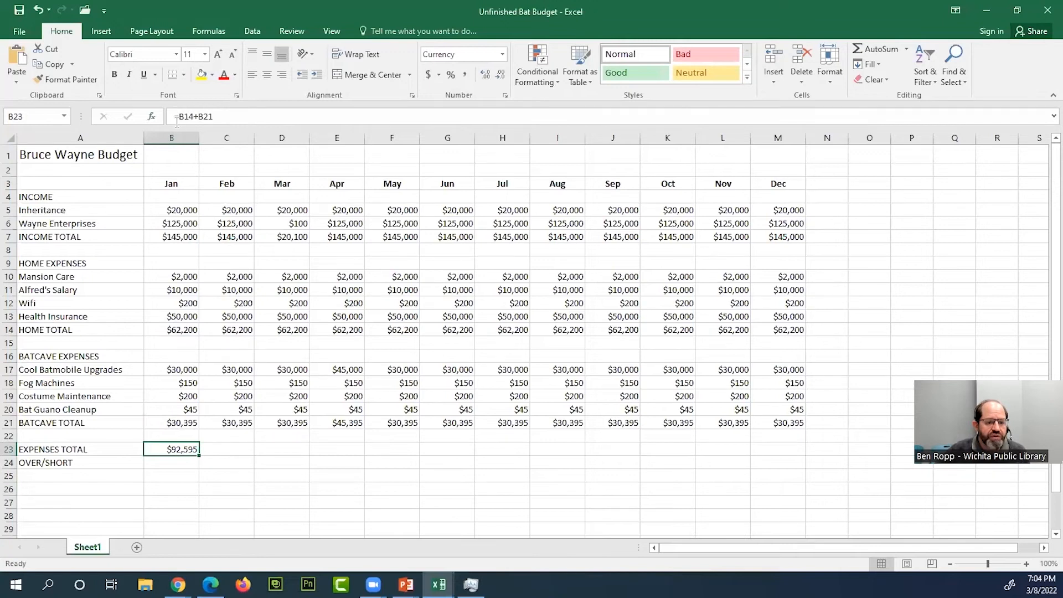
{"action": "left_click", "coordinate": [218, 117]}
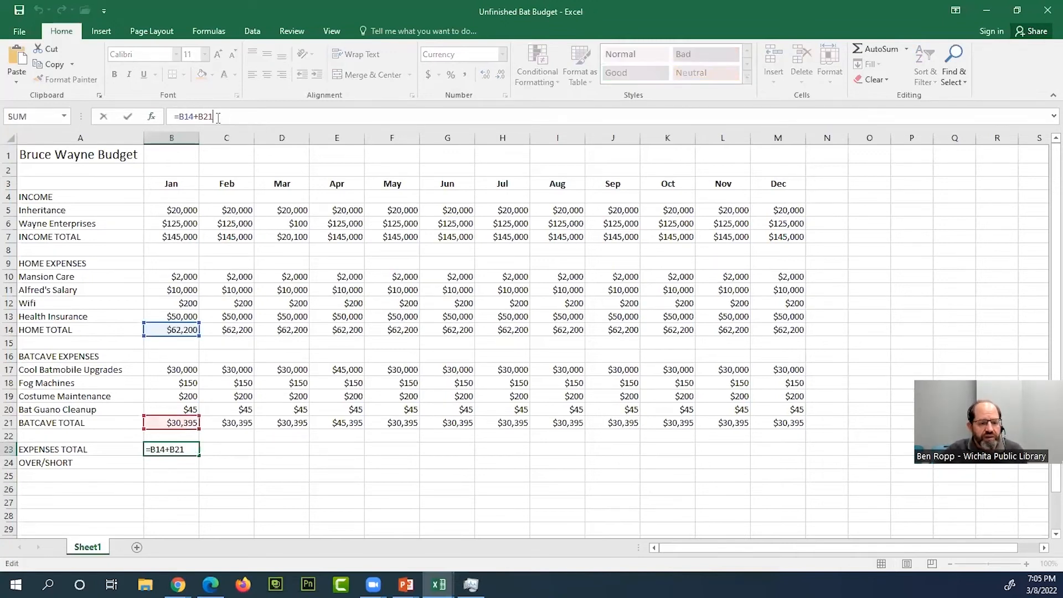
{"action": "key", "text": "ctrl+Return"}
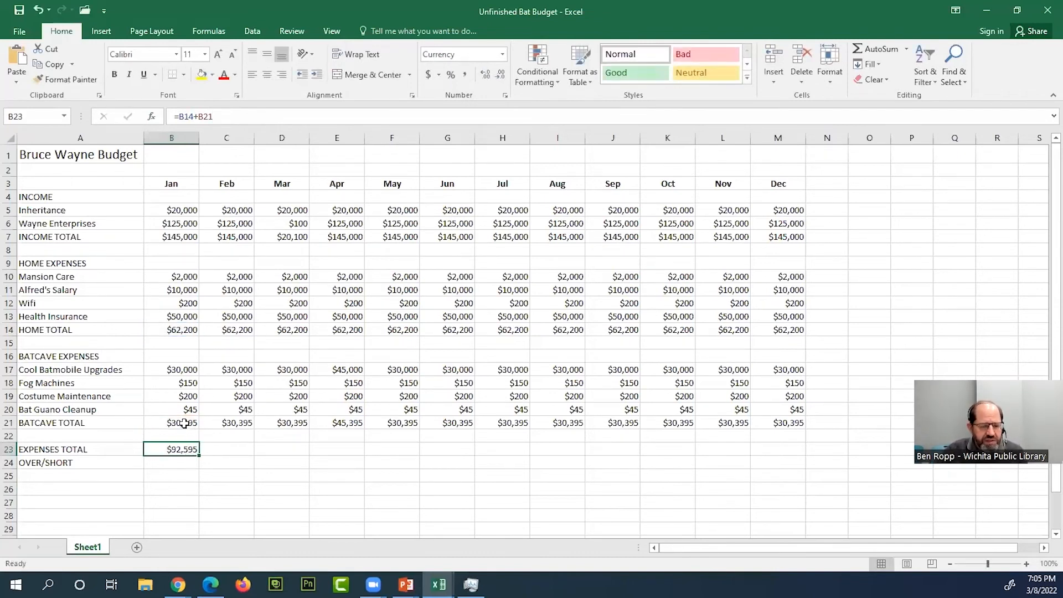
{"action": "left_click", "coordinate": [184, 424]}
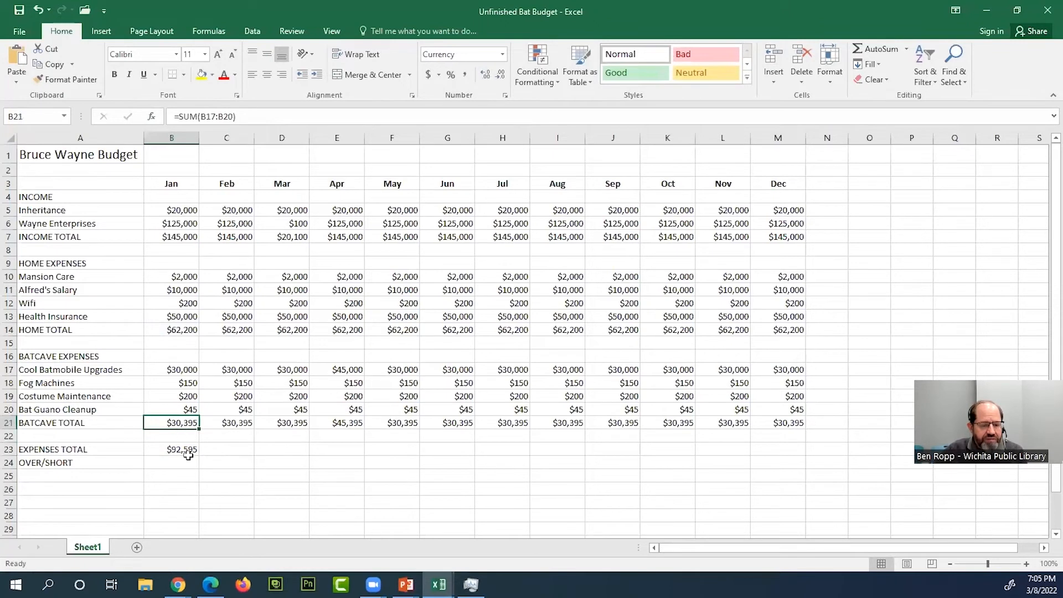
{"action": "left_click", "coordinate": [188, 450]}
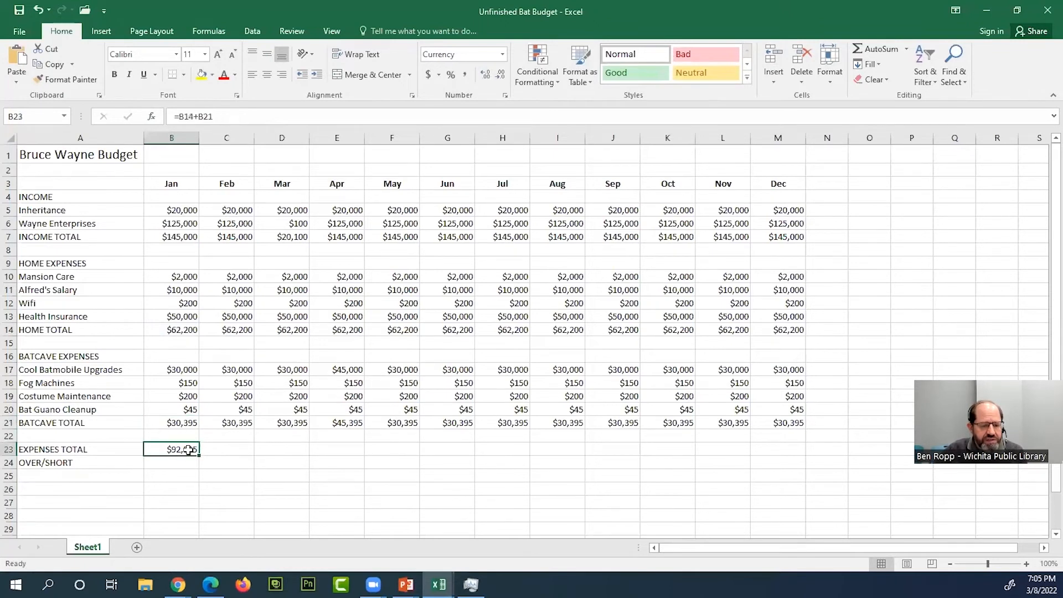
{"action": "double_click", "coordinate": [189, 450]}
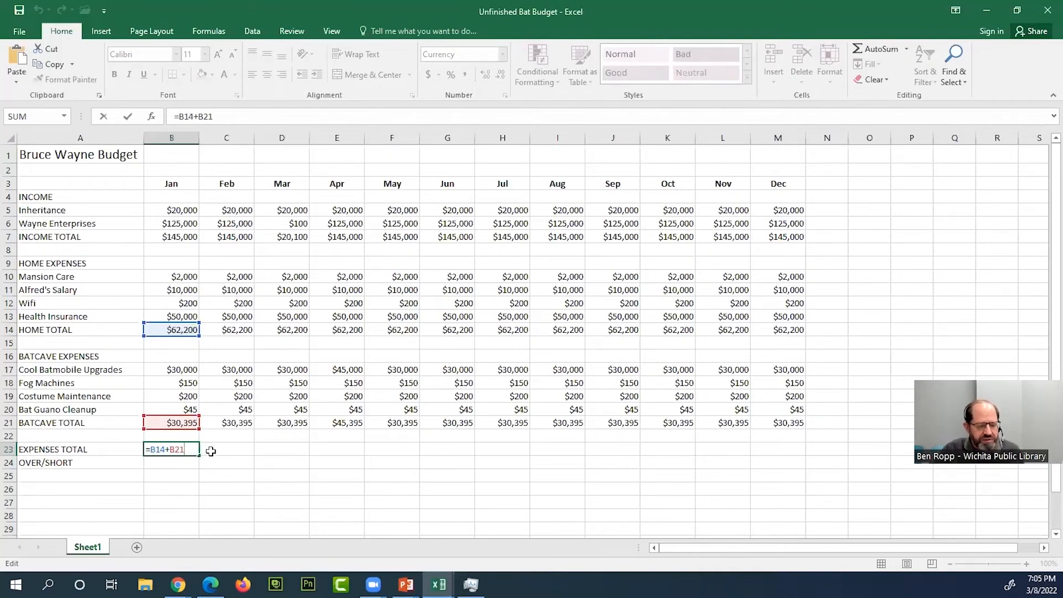
{"action": "key", "text": "ctrl+Return"}
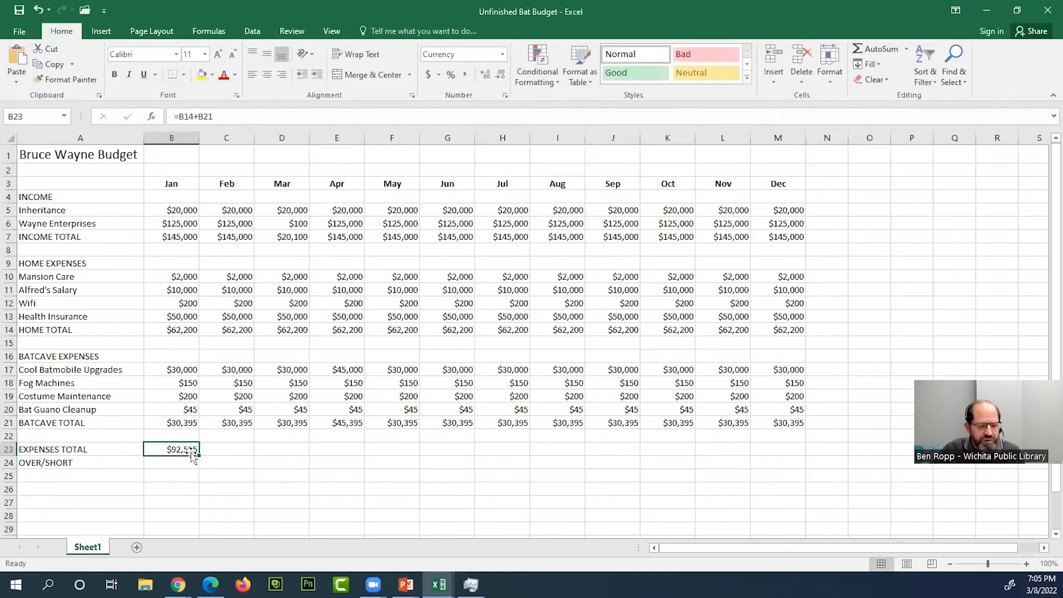
{"action": "left_click", "coordinate": [221, 116]}
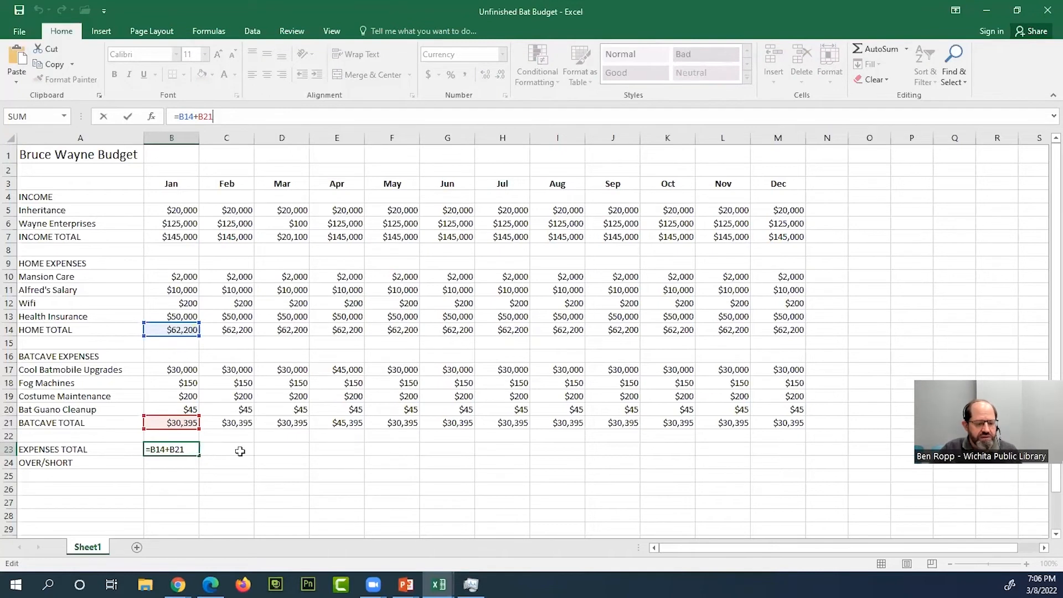
{"action": "left_click", "coordinate": [186, 451]}
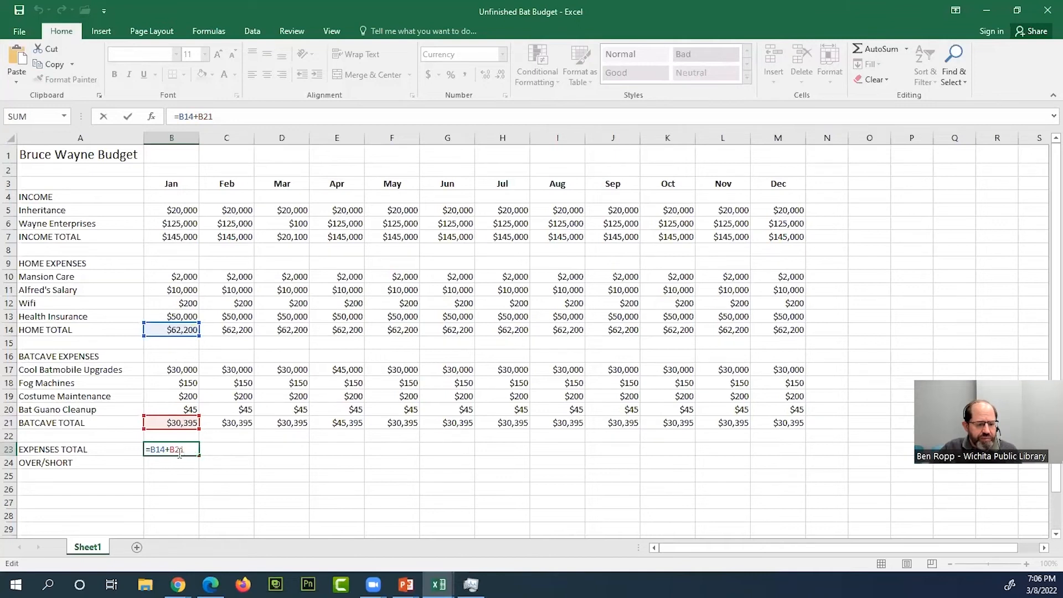
{"action": "key", "text": "ctrl+Return"}
- Calculate February's total expenses in C23 using AutoSum with the two separate subtotals, as =SUM(C14,C21)
{"action": "left_click", "coordinate": [227, 449]}
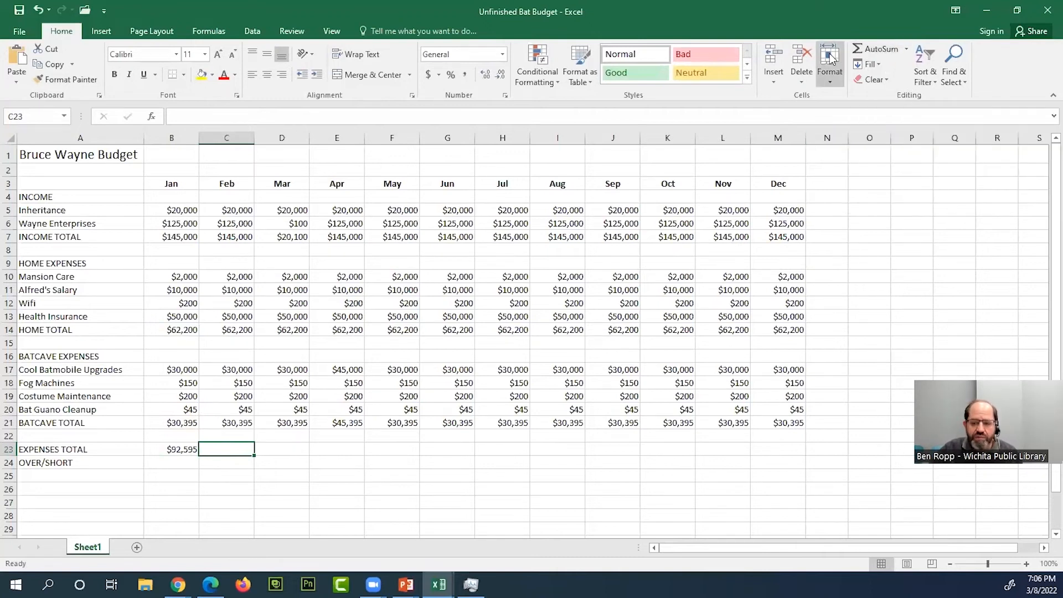
{"action": "left_click", "coordinate": [879, 45]}
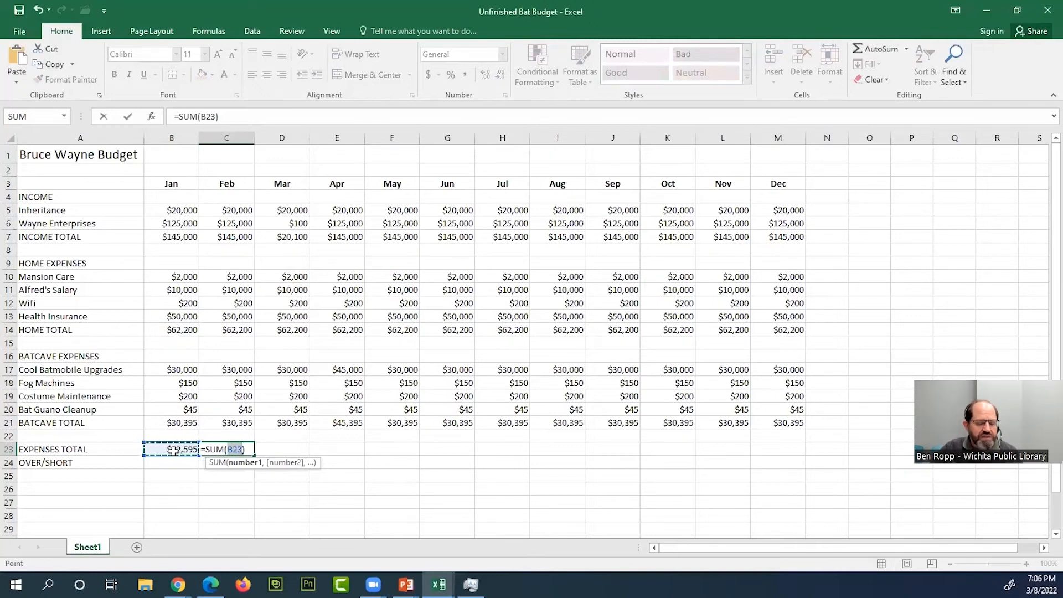
{"action": "left_click", "coordinate": [249, 330]}
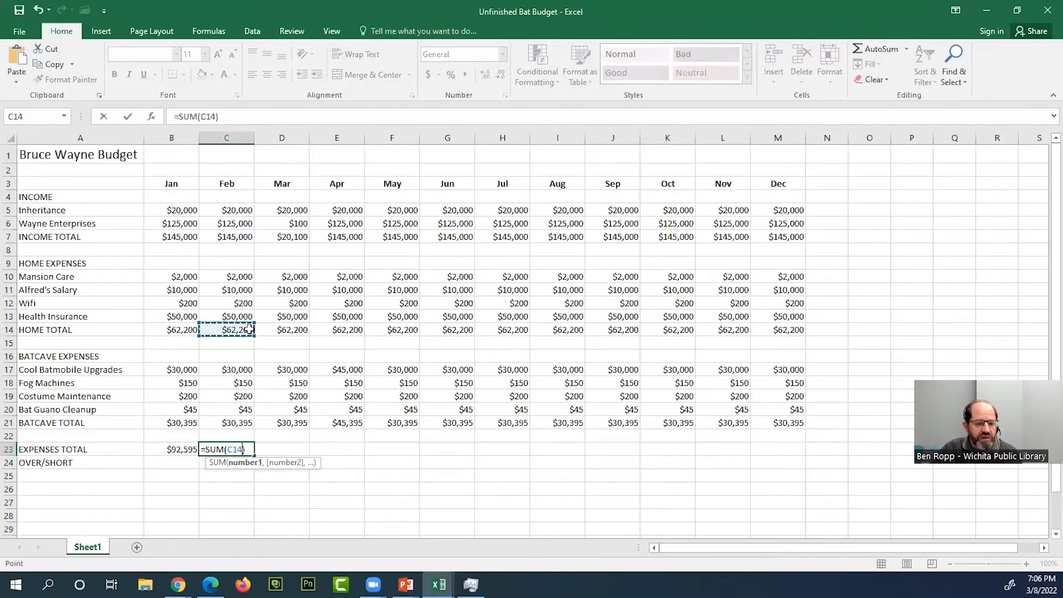
{"action": "left_click", "coordinate": [244, 423]}
{"action": "left_click_drag", "start_coordinate": [232, 280], "coordinate": [239, 316]}
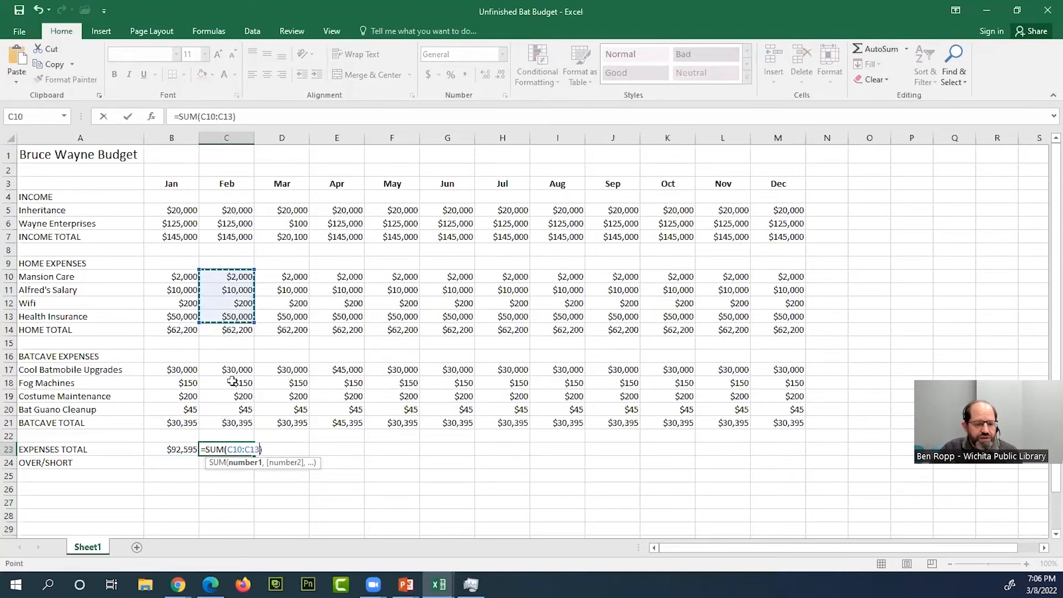
{"action": "left_click", "coordinate": [244, 329]}
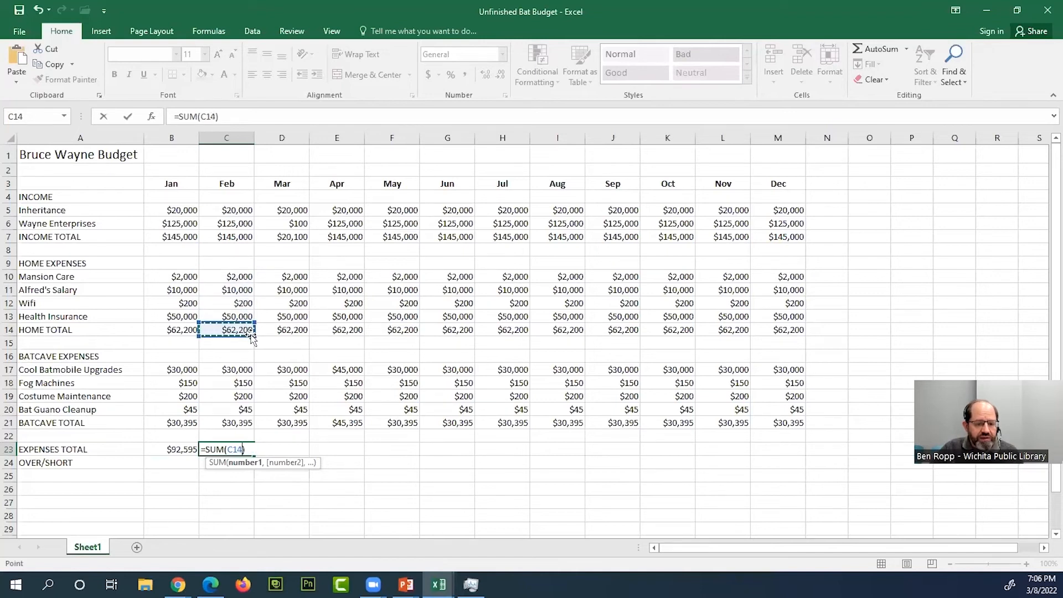
{"action": "double_click", "coordinate": [226, 450]}
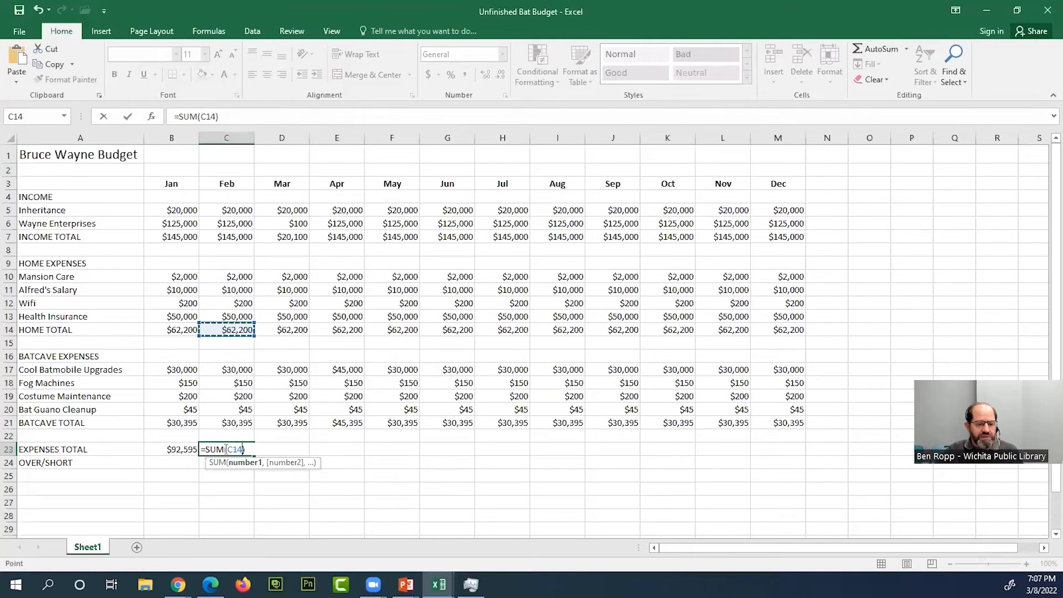
{"action": "type", "text": ","}
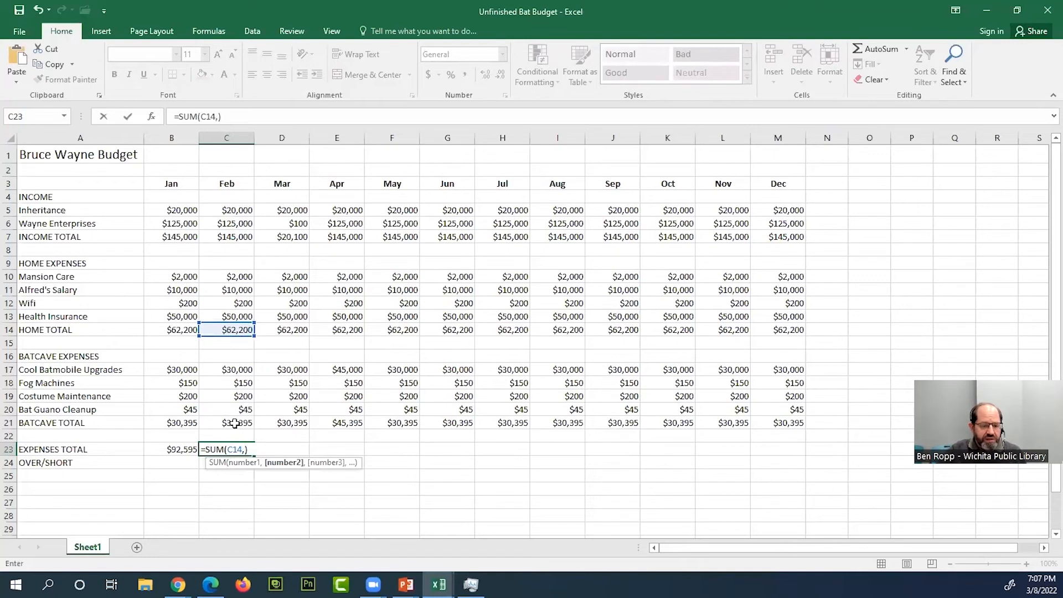
{"action": "left_click", "coordinate": [235, 424]}
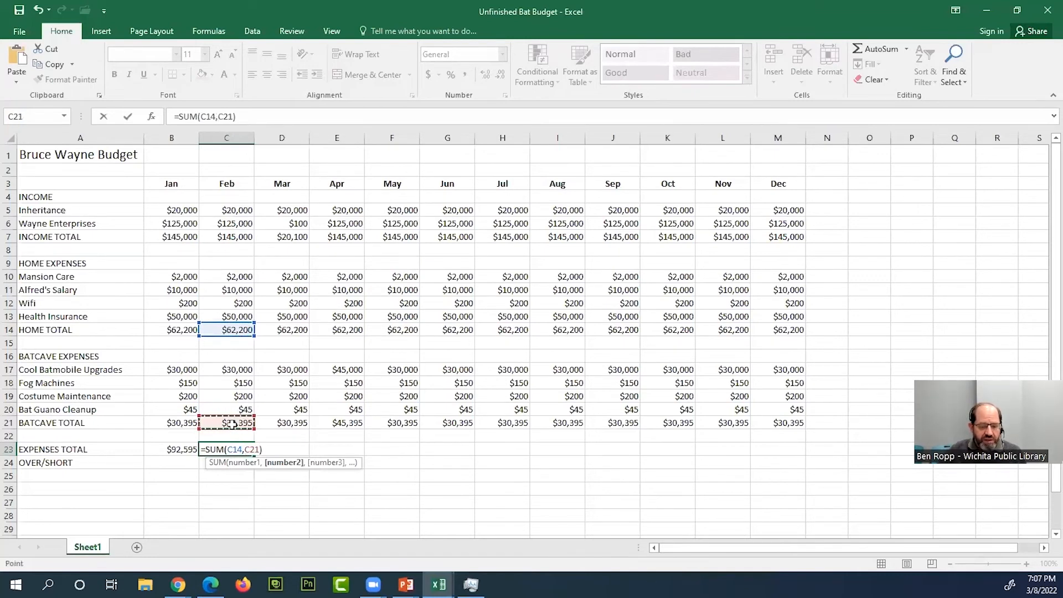
{"action": "key", "text": "Return"}
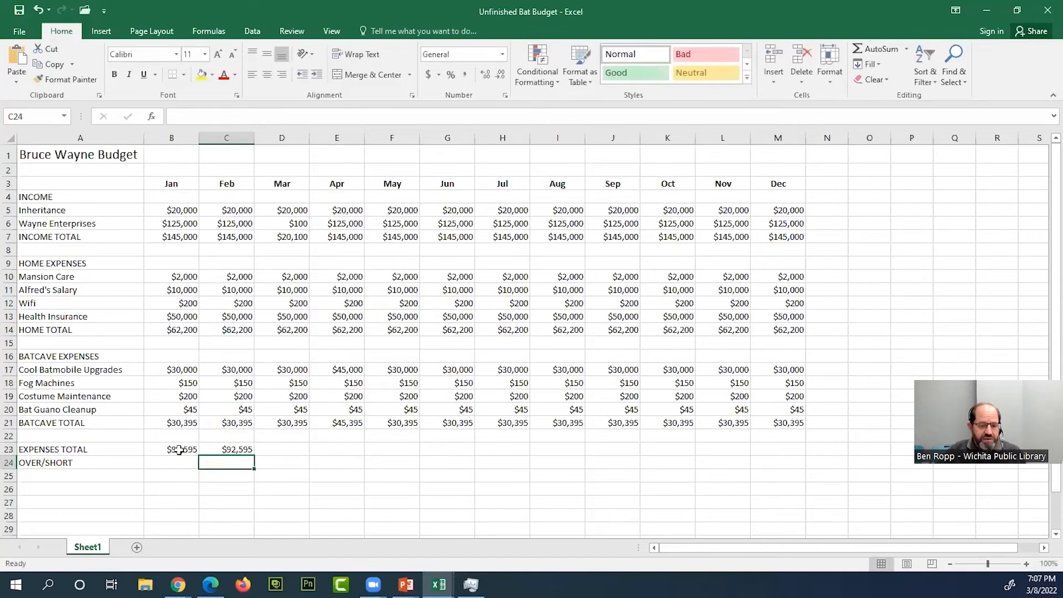
- Compare the February expenses formula in C23 with the January one in B23, leaving both as they are
{"action": "double_click", "coordinate": [244, 450]}
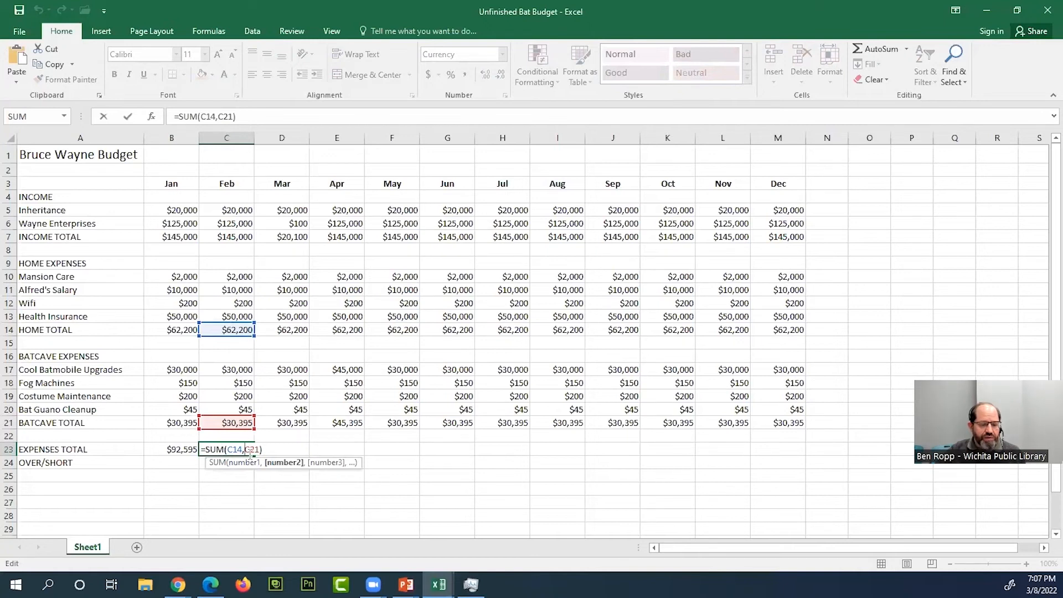
{"action": "key", "text": "ctrl+Return"}
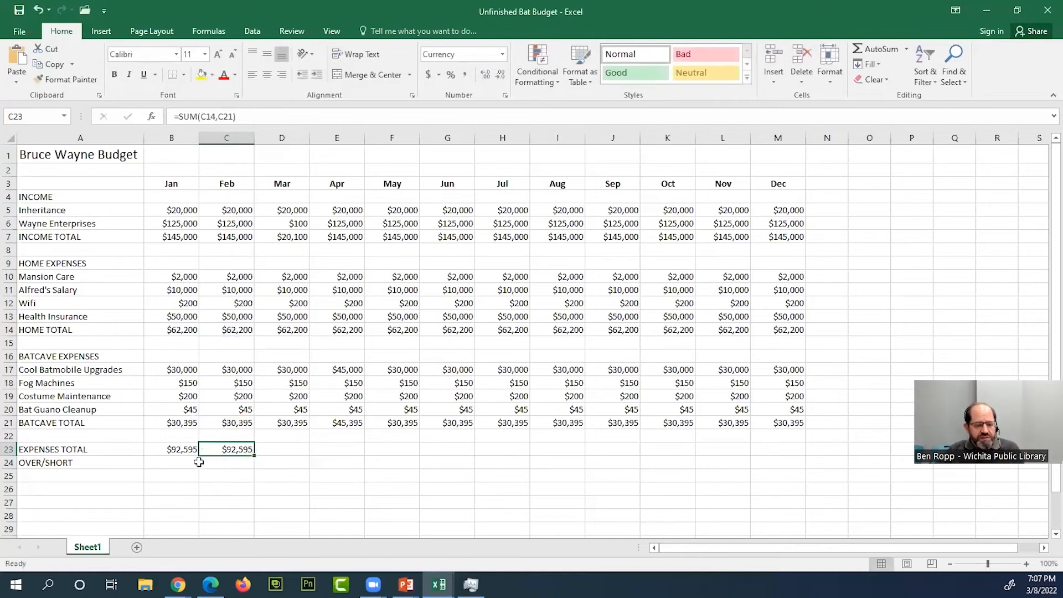
{"action": "double_click", "coordinate": [187, 449]}
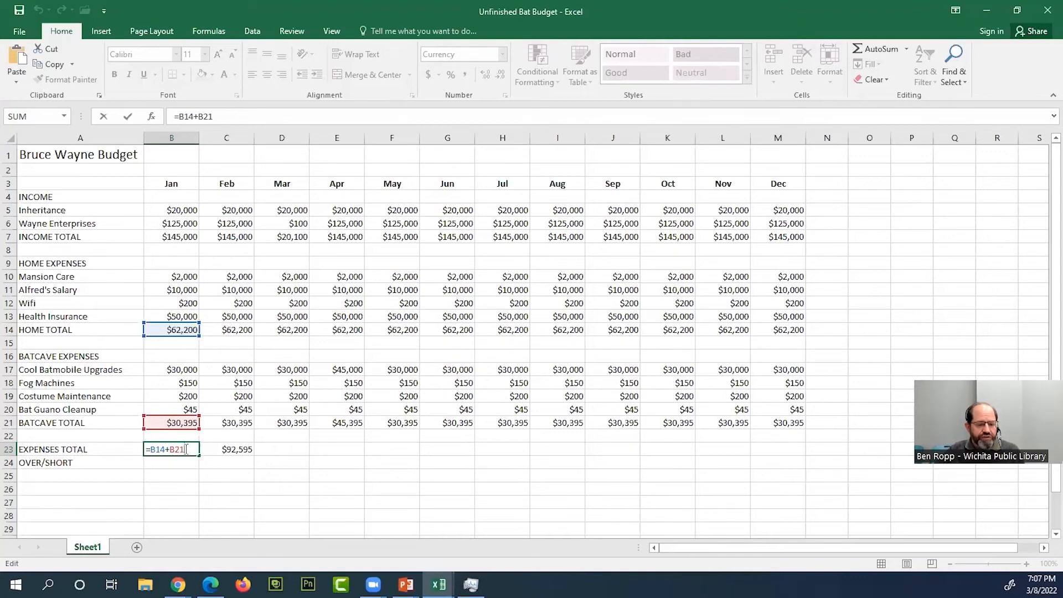
{"action": "left_click", "coordinate": [220, 451]}
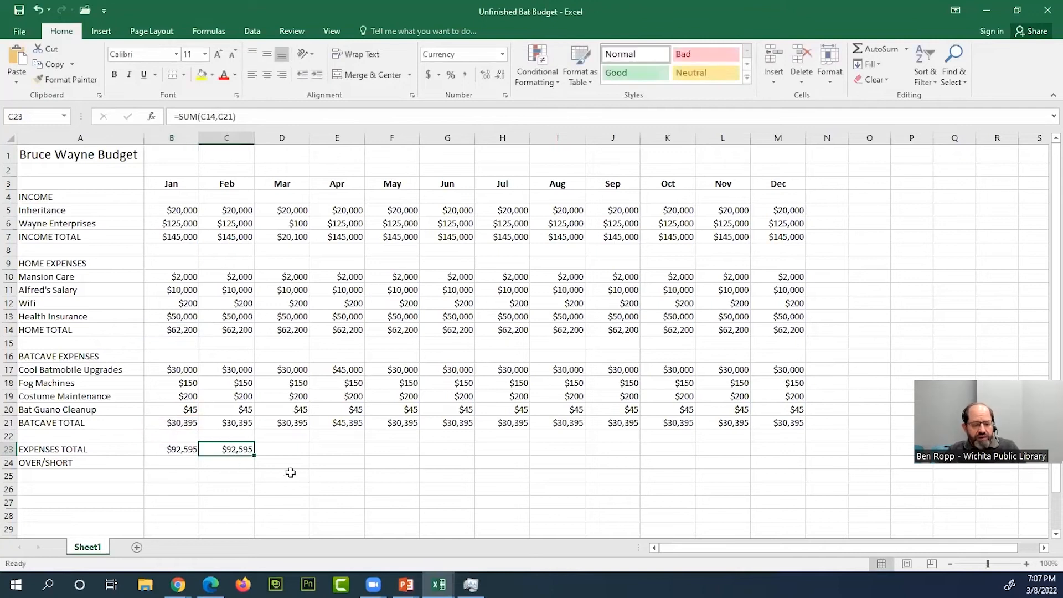
{"action": "double_click", "coordinate": [234, 449]}
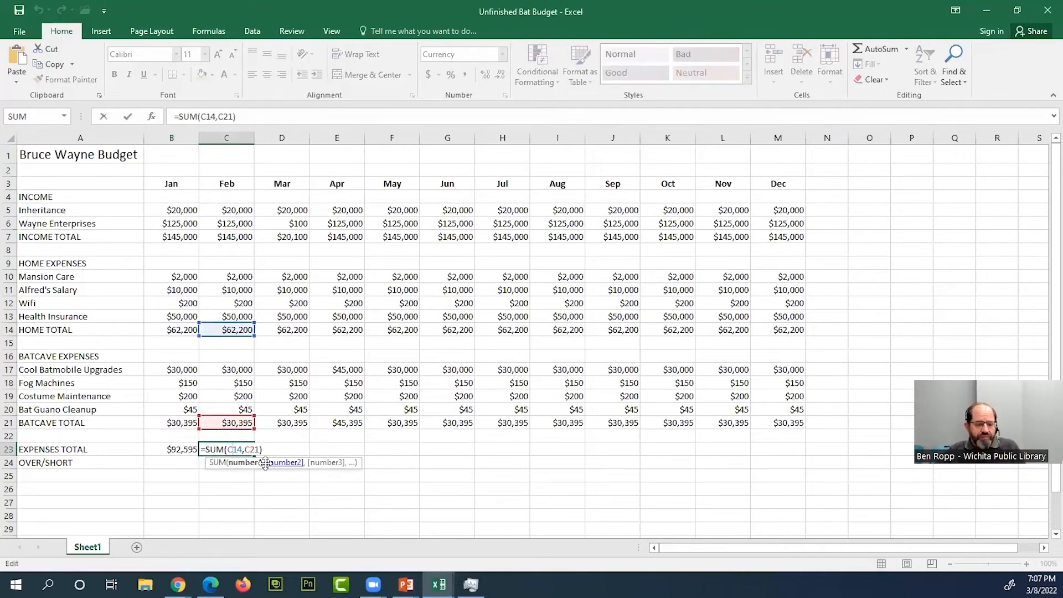
{"action": "key", "text": "ctrl+Return"}
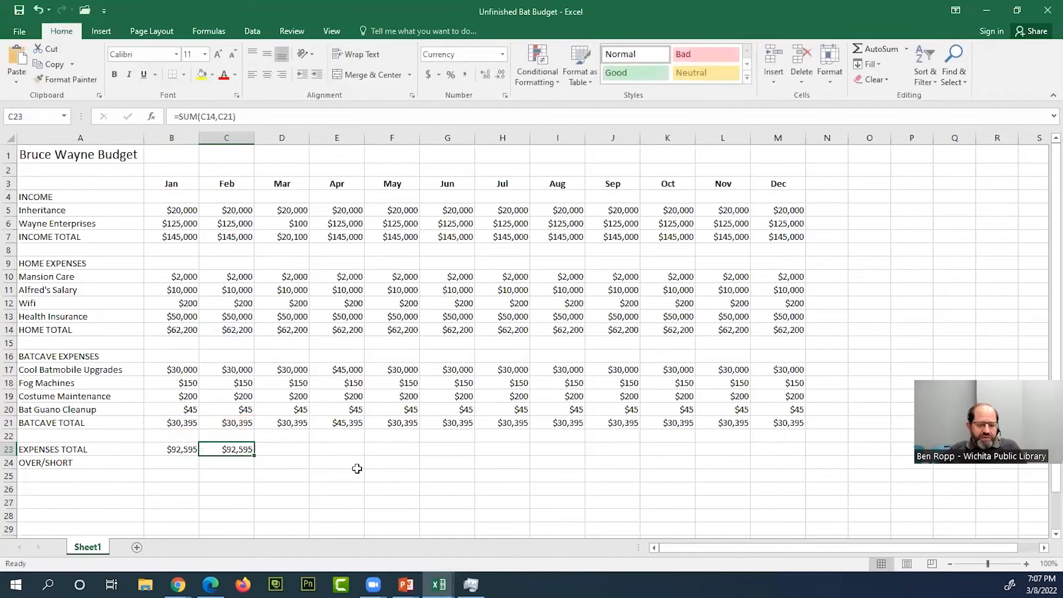
- Start an AutoSum in D23 for March's expenses, with the item ranges D17:D20 and D10:D13 as separate arguments
{"action": "left_click", "coordinate": [294, 450]}
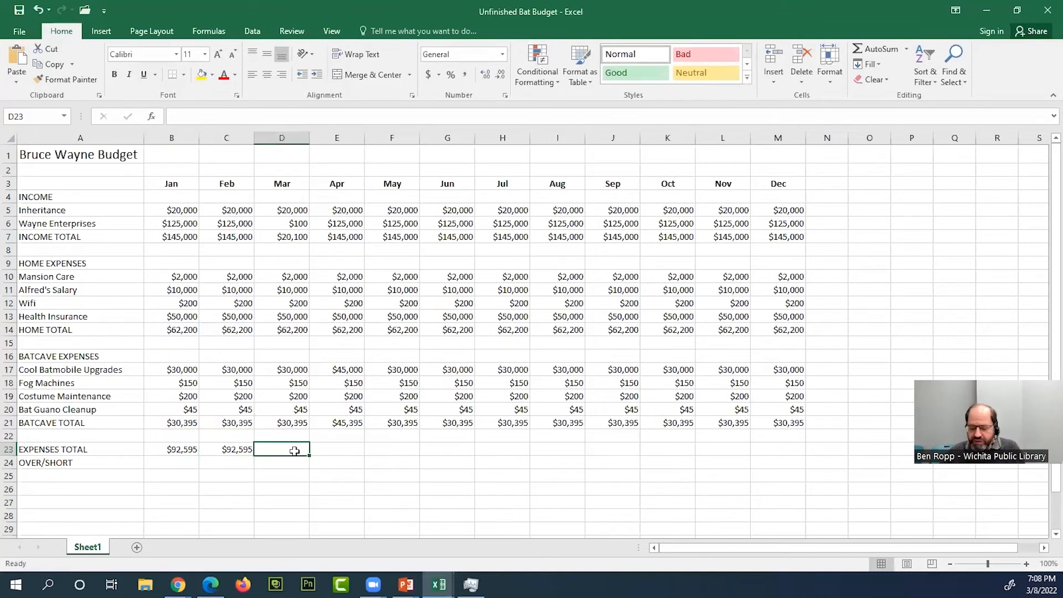
{"action": "left_click", "coordinate": [879, 49]}
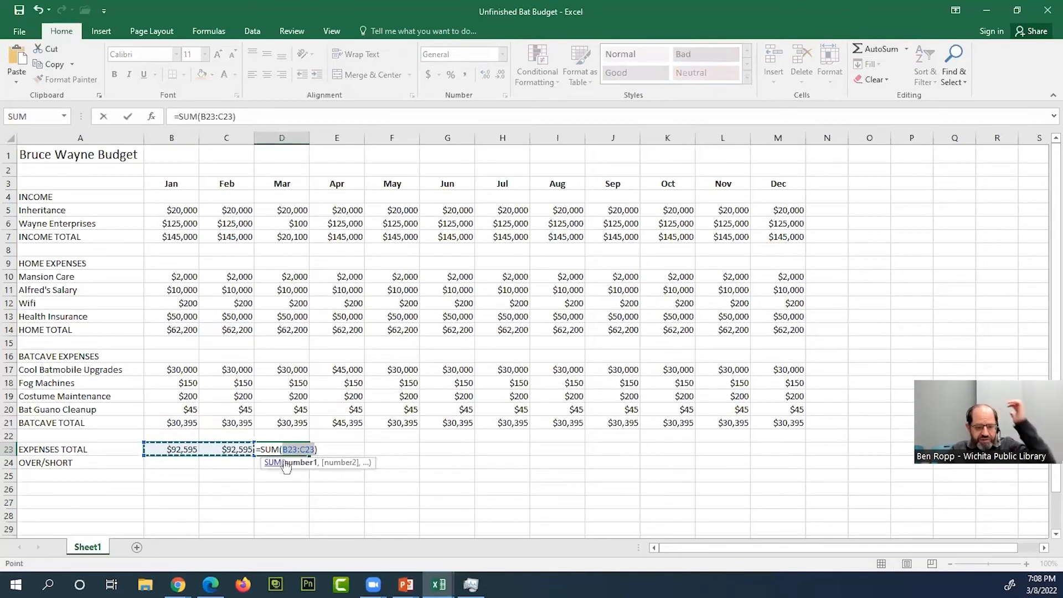
{"action": "left_click", "coordinate": [302, 371]}
{"action": "left_click_drag", "start_coordinate": [302, 373], "coordinate": [300, 424]}
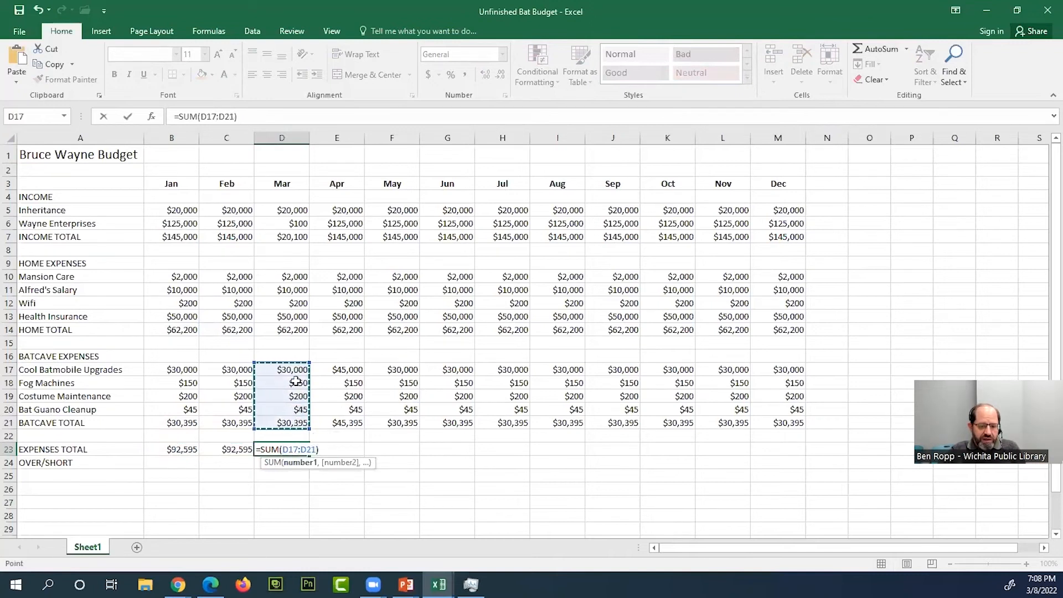
{"action": "left_click_drag", "start_coordinate": [299, 371], "coordinate": [295, 410]}
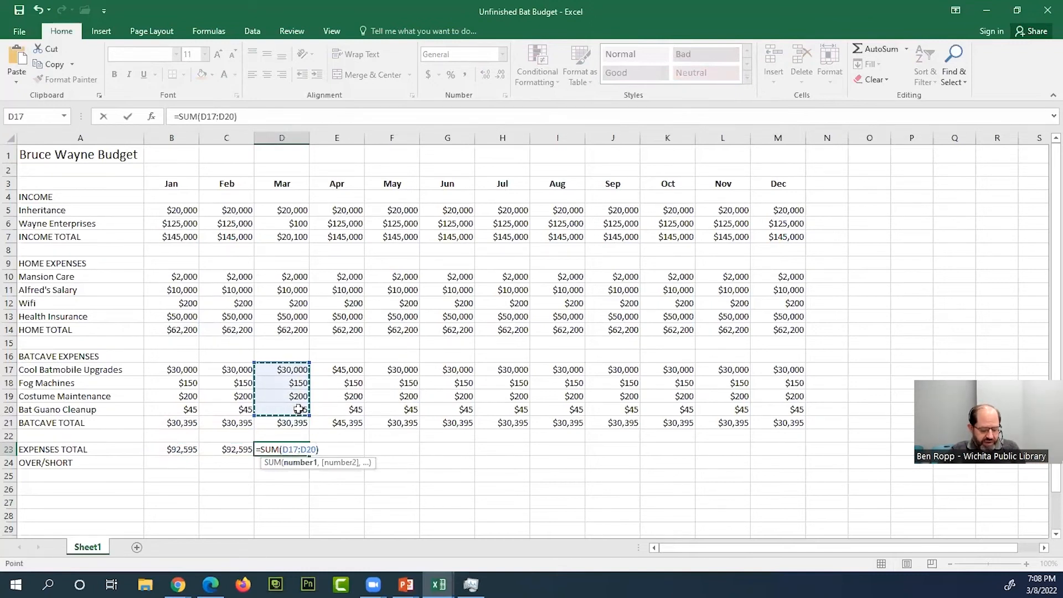
{"action": "type", "text": ","}
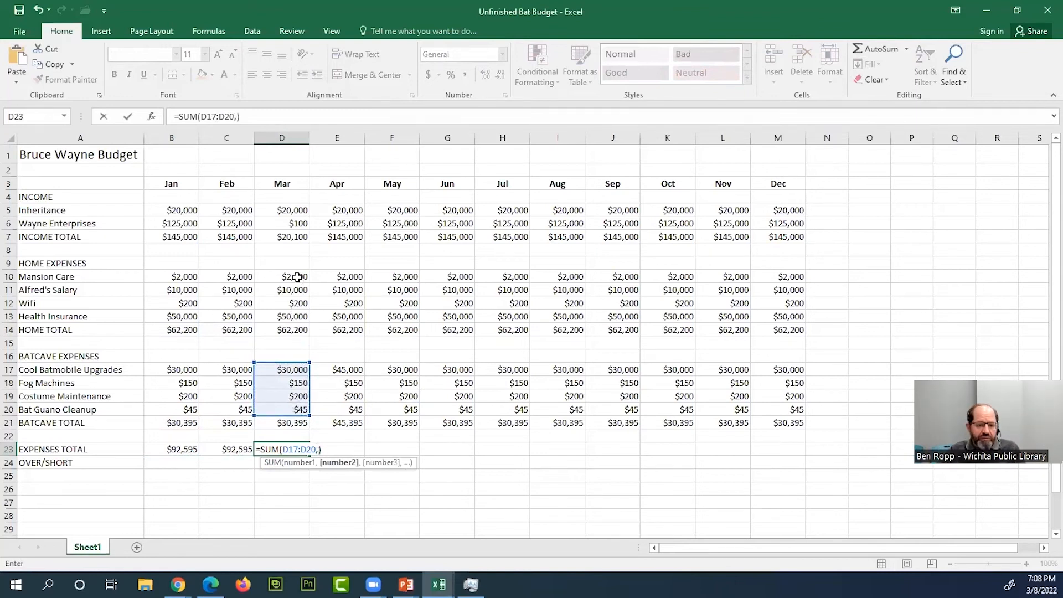
{"action": "left_click_drag", "start_coordinate": [297, 277], "coordinate": [299, 317]}
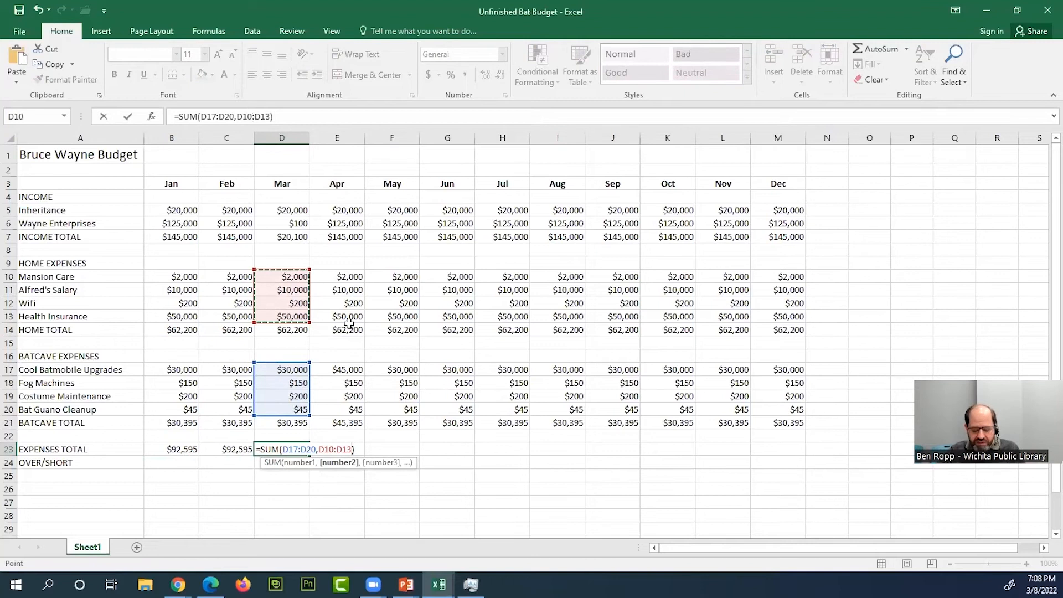
{"action": "type", "text": ","}
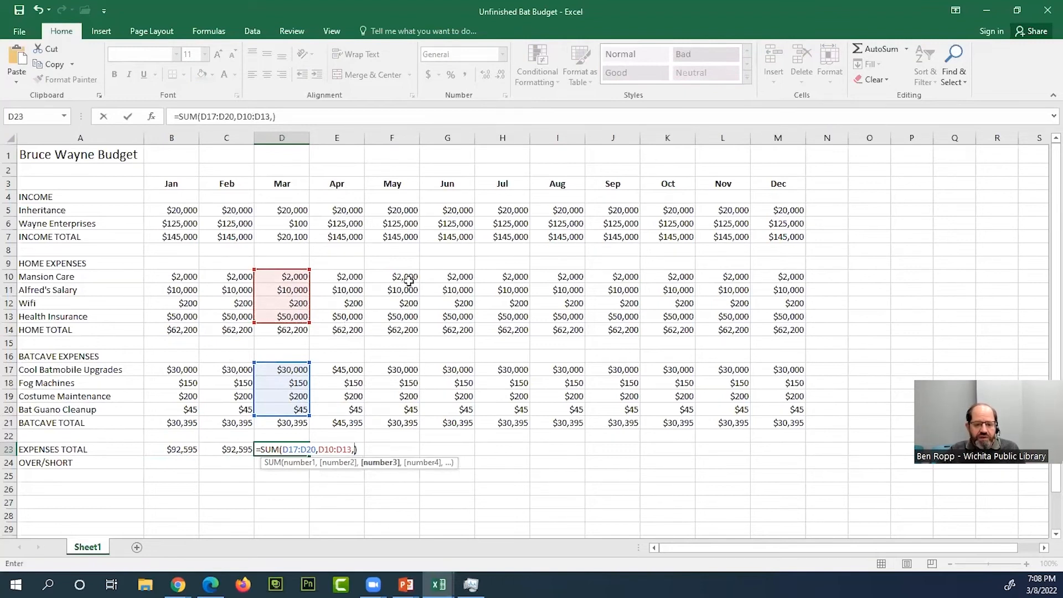
- Add May's home and Batcave item ranges, F10:F13 and F17:F20, as further arguments in the D23 sum
{"action": "left_click_drag", "start_coordinate": [408, 281], "coordinate": [410, 317]}
{"action": "type", "text": ","}
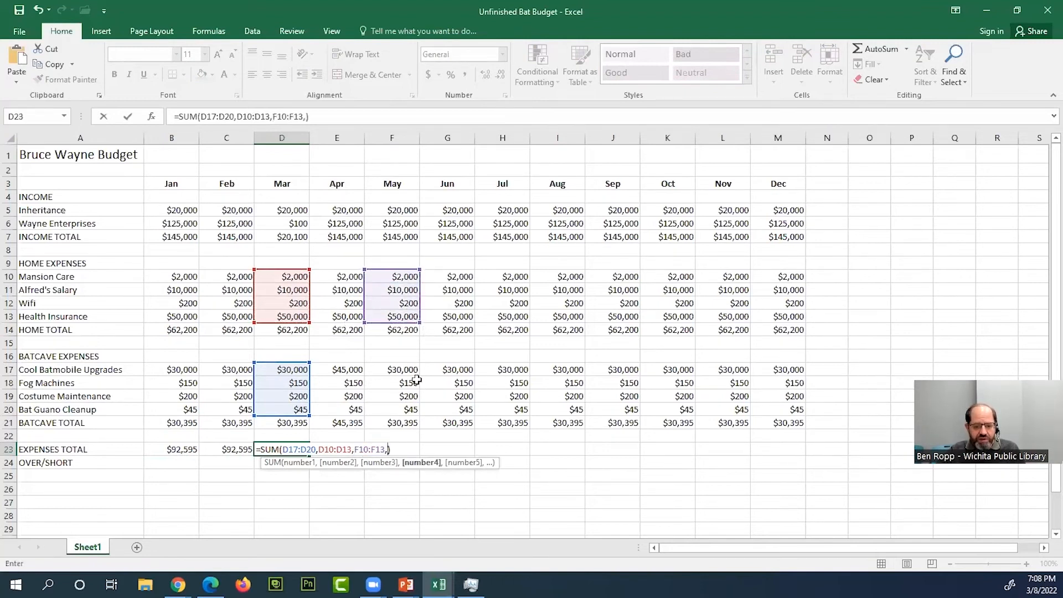
{"action": "left_click_drag", "start_coordinate": [411, 373], "coordinate": [412, 405]}
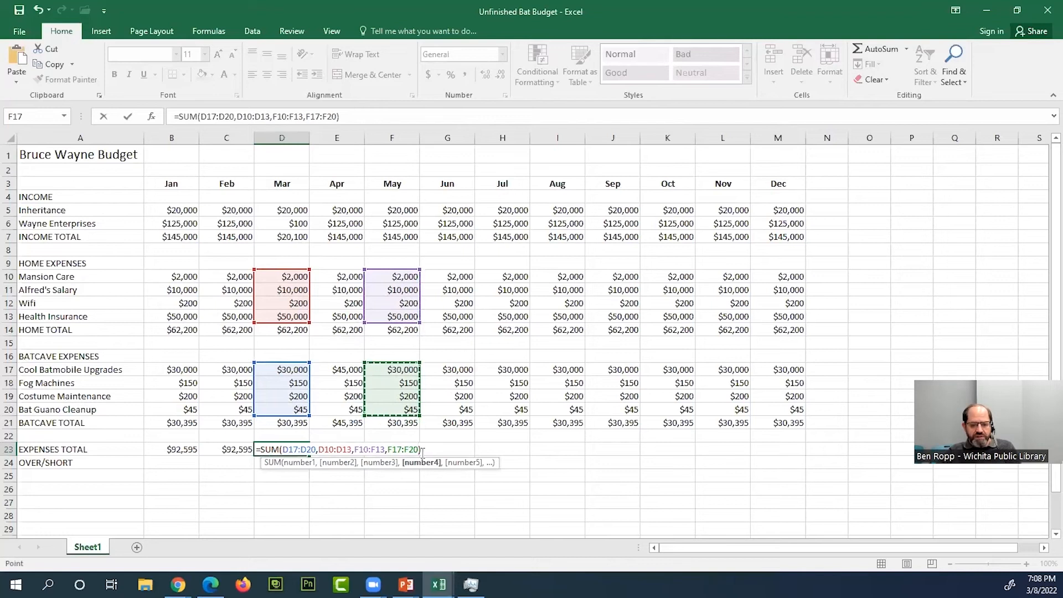
{"action": "left_click_drag", "start_coordinate": [410, 357], "coordinate": [411, 393]}
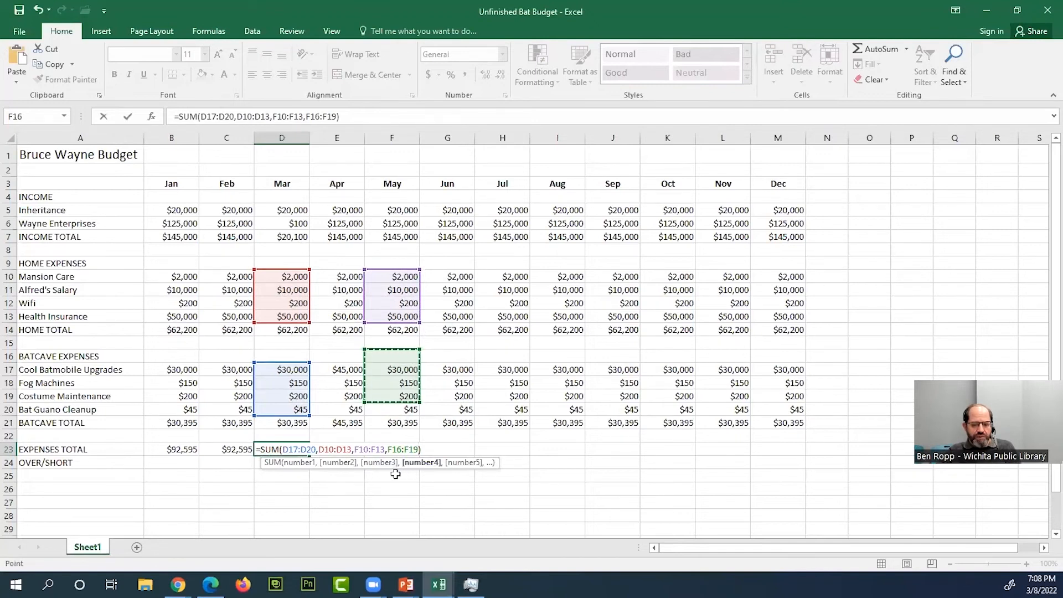
{"action": "left_click_drag", "start_coordinate": [465, 349], "coordinate": [496, 398]}
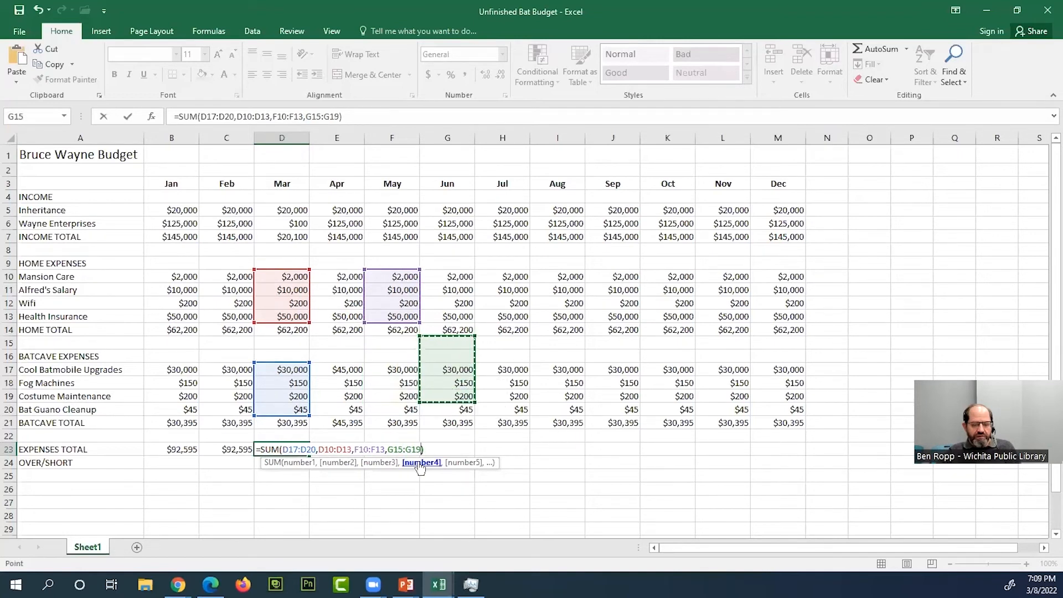
{"action": "left_click_drag", "start_coordinate": [410, 370], "coordinate": [413, 408]}
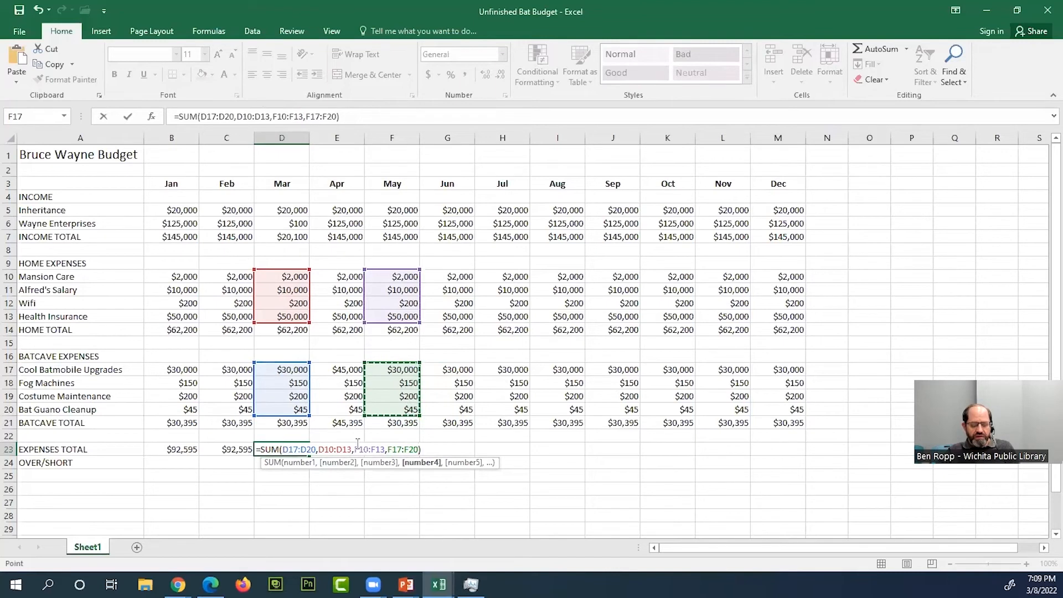
- Replace the arguments in D23 with March's home and Batcave totals and enter the formula as =SUM(D14,D21)
{"action": "key", "text": "BackSpace"}
{"action": "key", "text": "BackSpace"}
{"action": "key", "text": "BackSpace"}
{"action": "key", "text": "BackSpace"}
{"action": "key", "text": "BackSpace"}
{"action": "key", "text": "BackSpace"}
{"action": "key", "text": "BackSpace"}
{"action": "key", "text": "BackSpace"}
{"action": "key", "text": "BackSpace"}
{"action": "key", "text": "BackSpace"}
{"action": "key", "text": "BackSpace"}
{"action": "key", "text": "BackSpace"}
{"action": "key", "text": "BackSpace"}
{"action": "key", "text": "BackSpace"}
{"action": "key", "text": "BackSpace"}
{"action": "key", "text": "BackSpace"}
{"action": "key", "text": "BackSpace"}
{"action": "key", "text": "BackSpace"}
{"action": "key", "text": "BackSpace"}
{"action": "key", "text": "BackSpace"}
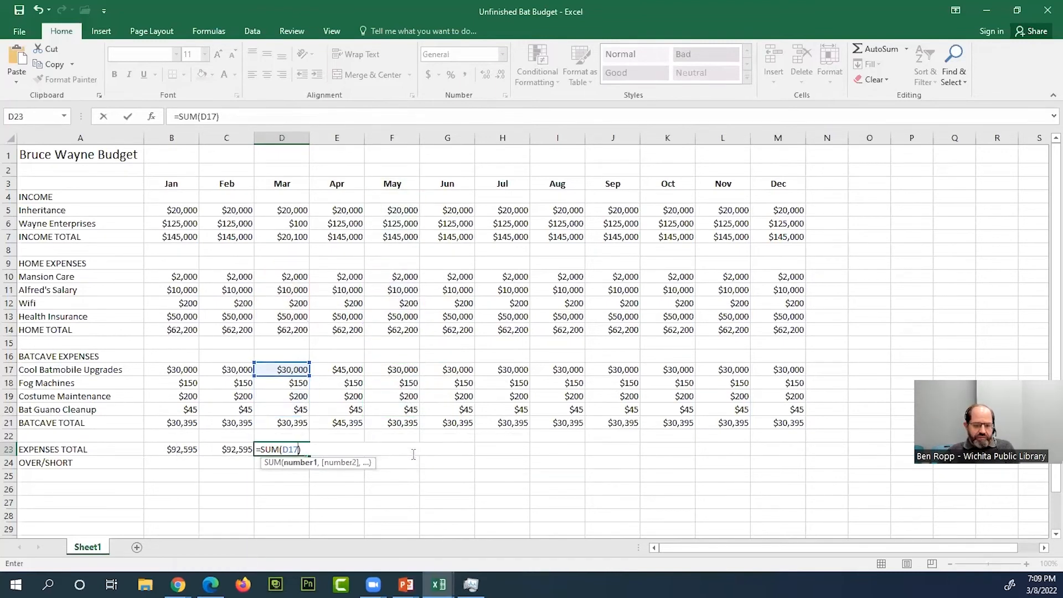
{"action": "key", "text": "BackSpace"}
{"action": "key", "text": "BackSpace"}
{"action": "key", "text": "BackSpace"}
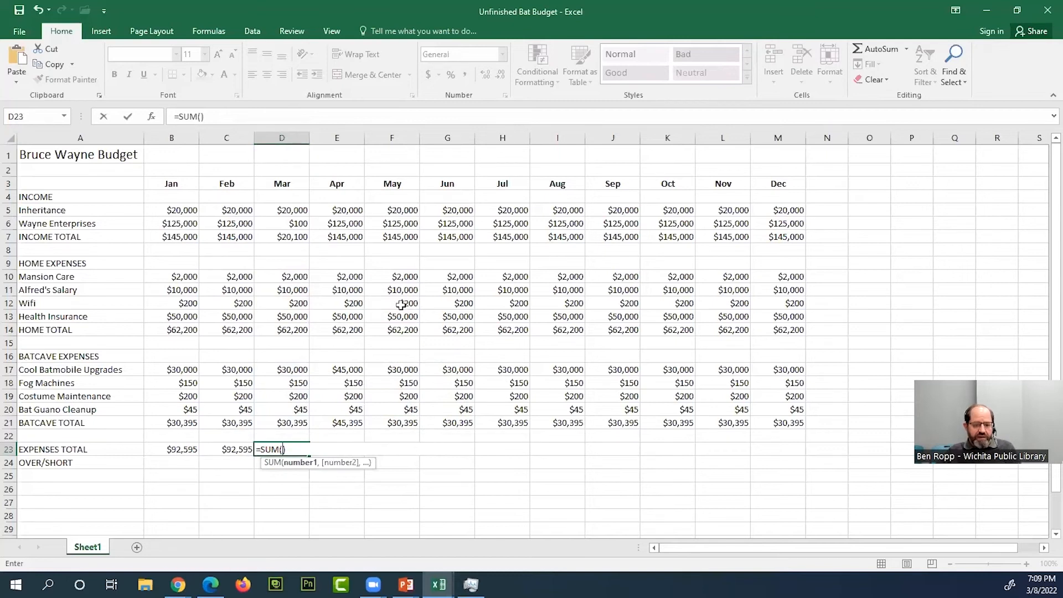
{"action": "left_click", "coordinate": [300, 328]}
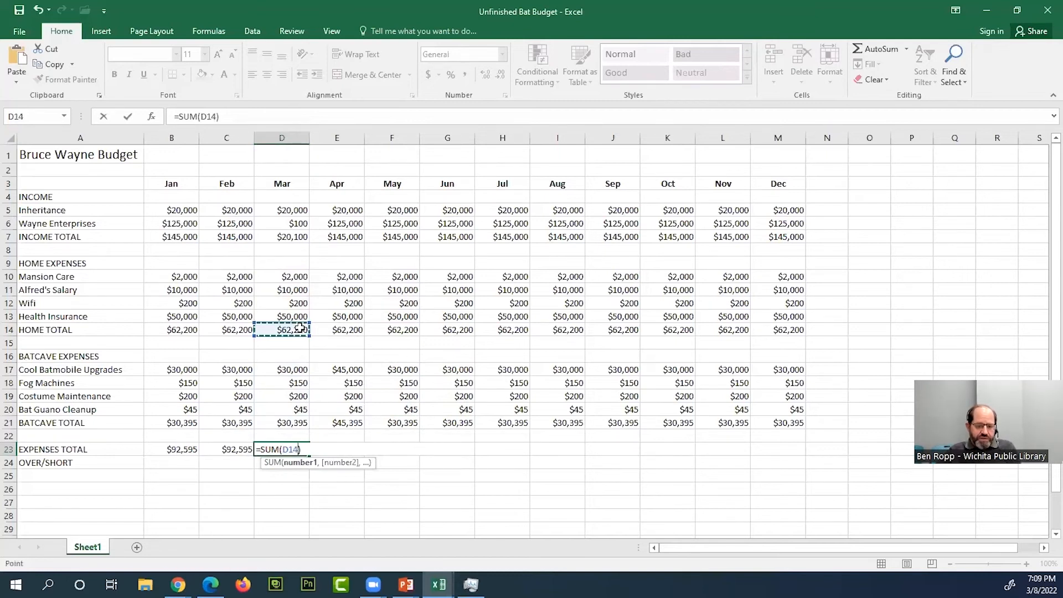
{"action": "type", "text": ","}
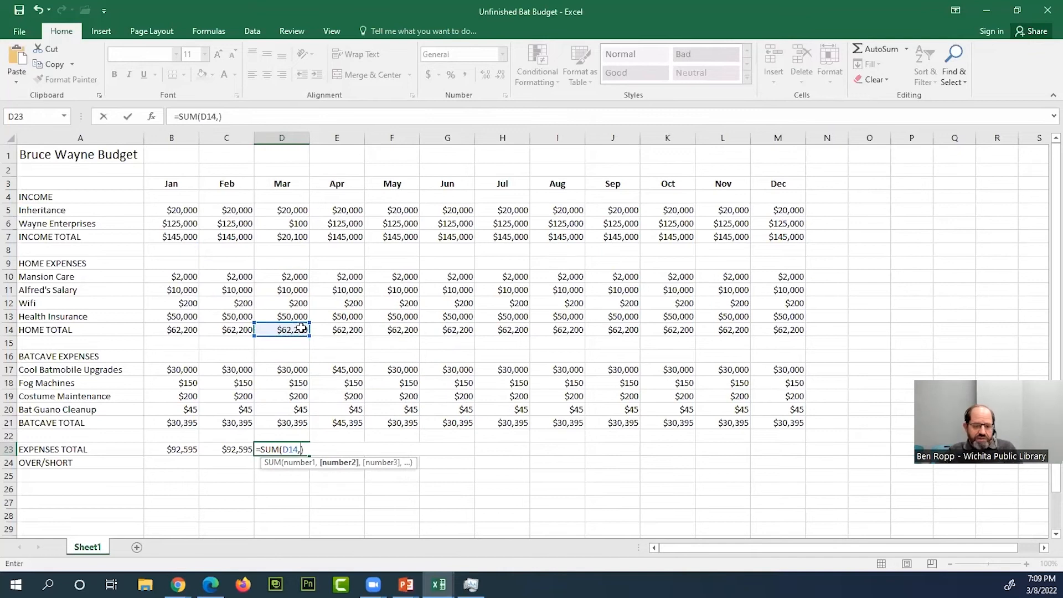
{"action": "left_click", "coordinate": [299, 423]}
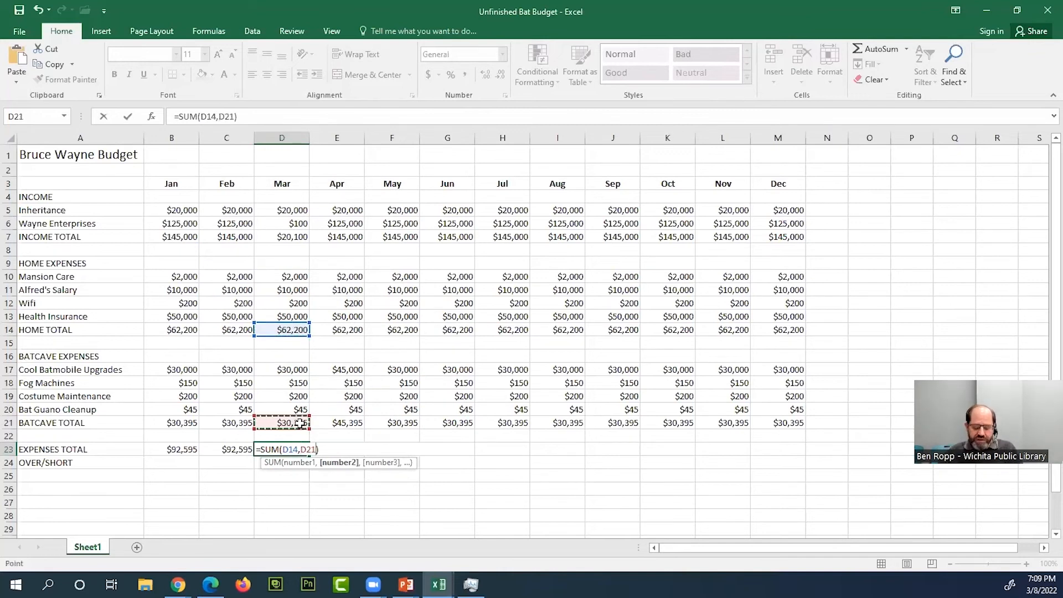
{"action": "key", "text": "Return"}
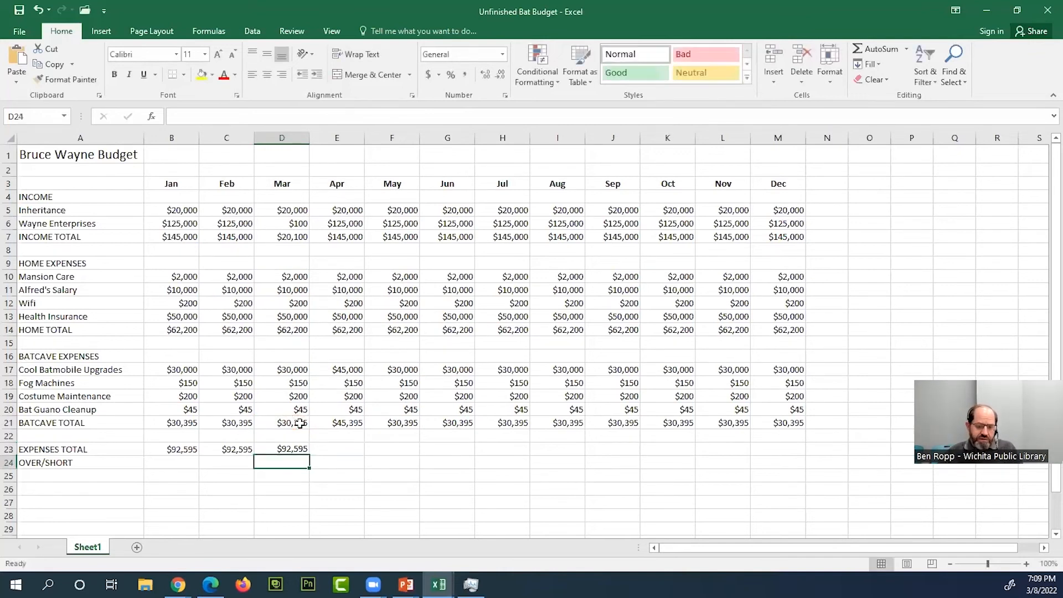
- Check the January and February expenses formulas, and fill March's formula from D23 across to December in M23
{"action": "double_click", "coordinate": [185, 450]}
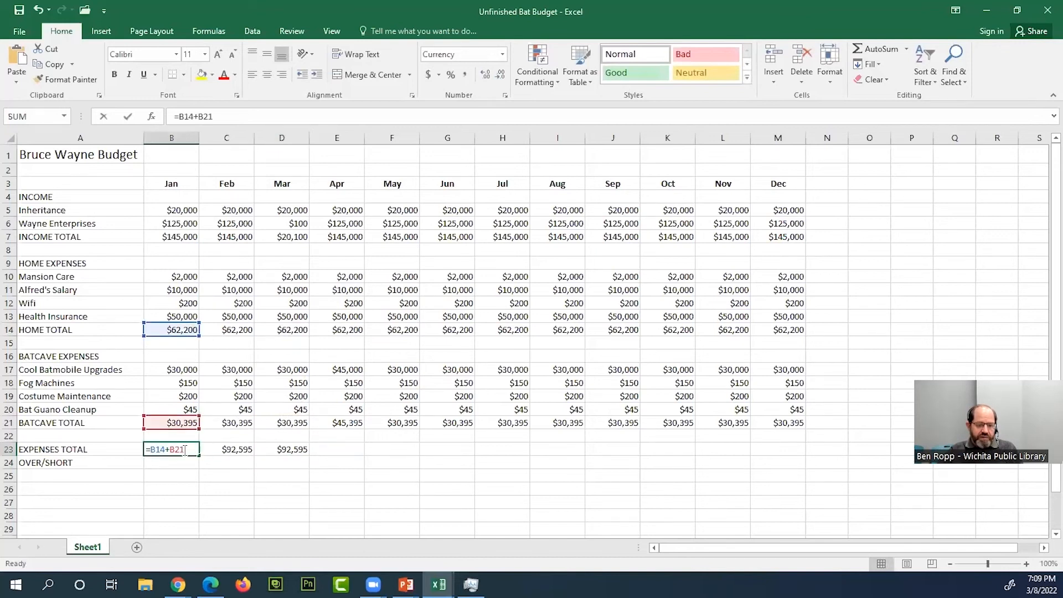
{"action": "double_click", "coordinate": [245, 453]}
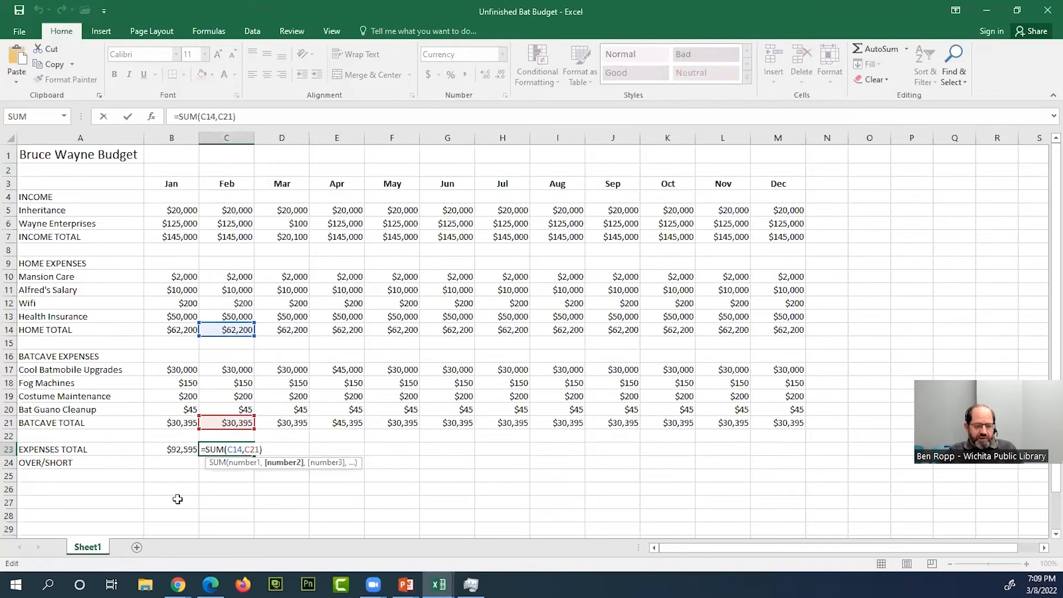
{"action": "key", "text": "Escape"}
{"action": "left_click", "coordinate": [288, 450]}
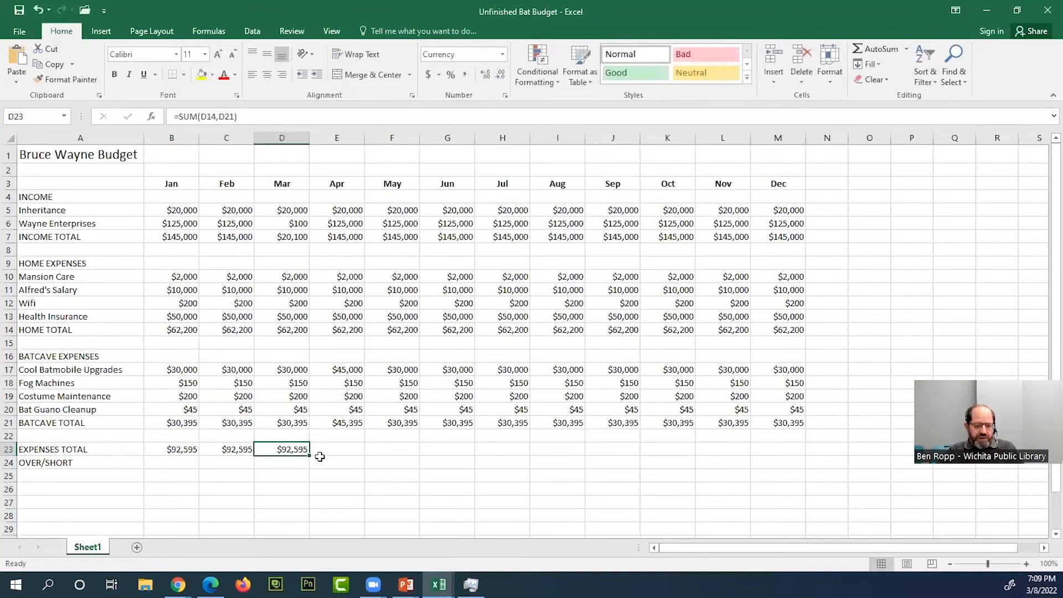
{"action": "left_click_drag", "start_coordinate": [308, 455], "coordinate": [781, 448]}
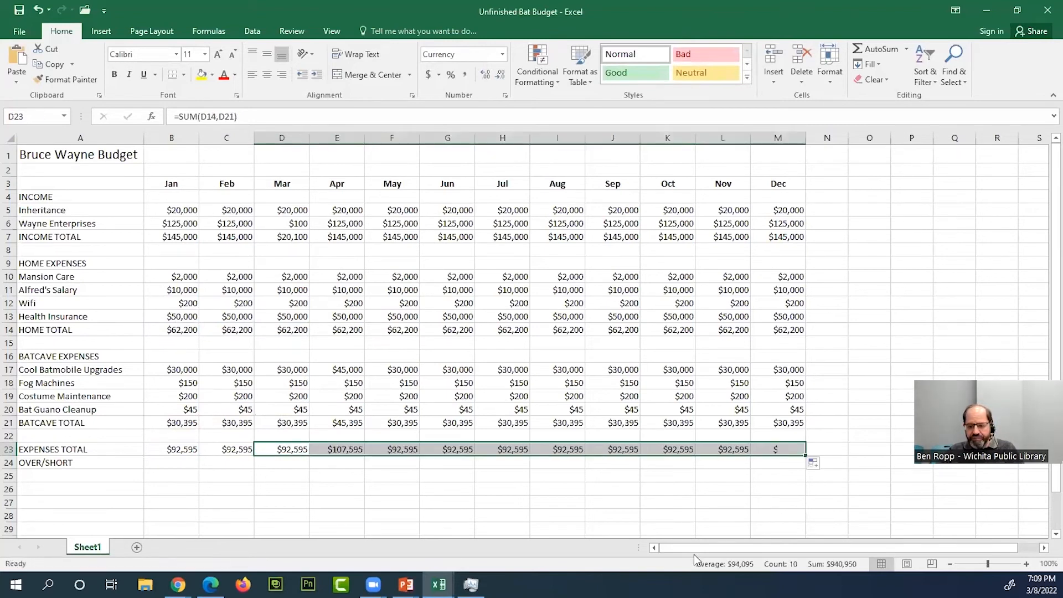
- Calculate January's over/short in B24 by subtracting the expenses total from the income total with =B7-B23
{"action": "left_click", "coordinate": [188, 461]}
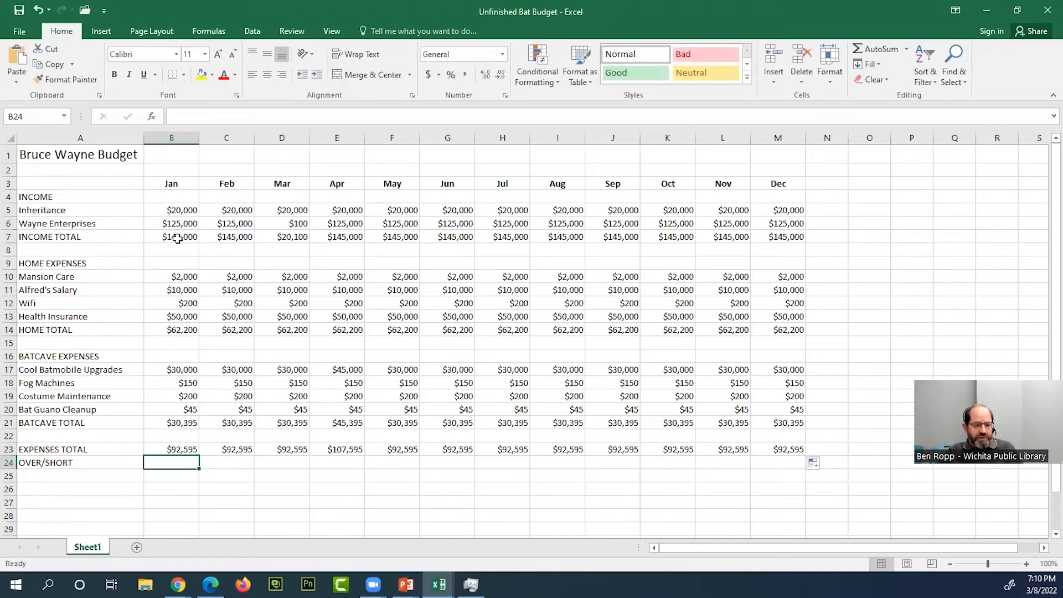
{"action": "left_click", "coordinate": [189, 450]}
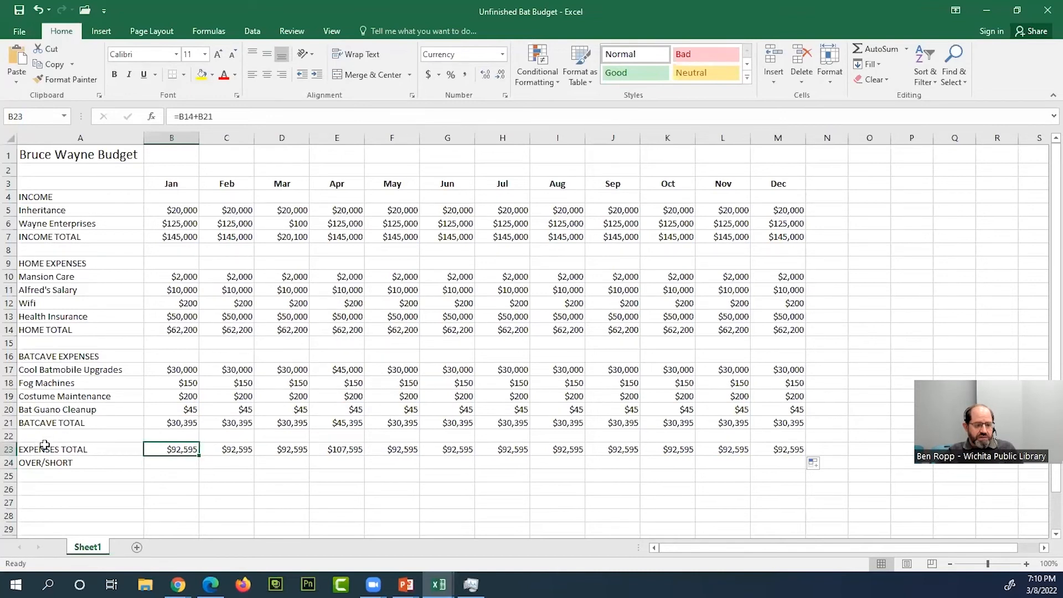
{"action": "left_click", "coordinate": [182, 237]}
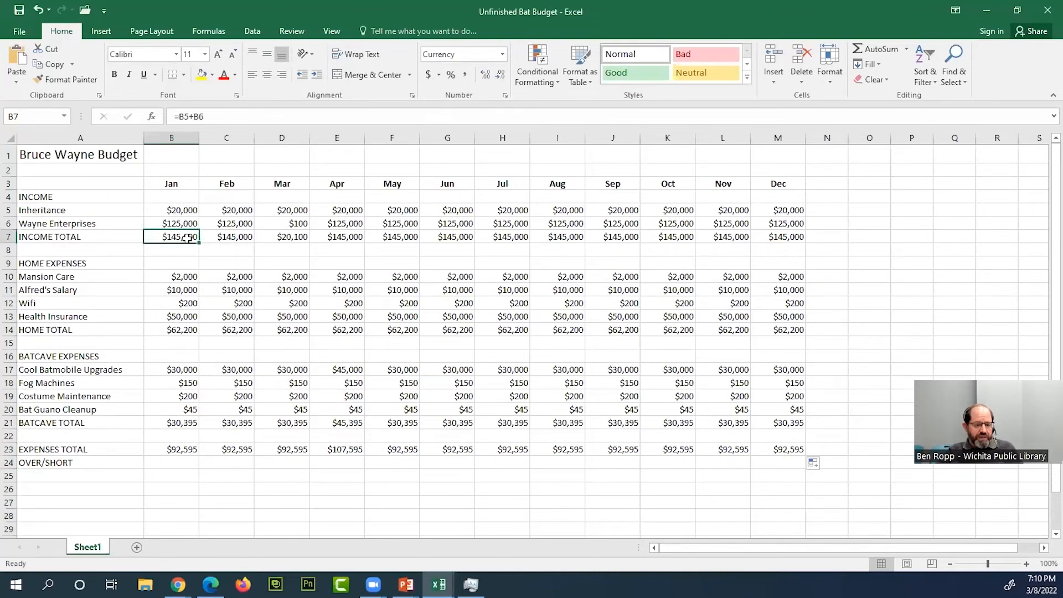
{"action": "left_click", "coordinate": [186, 451]}
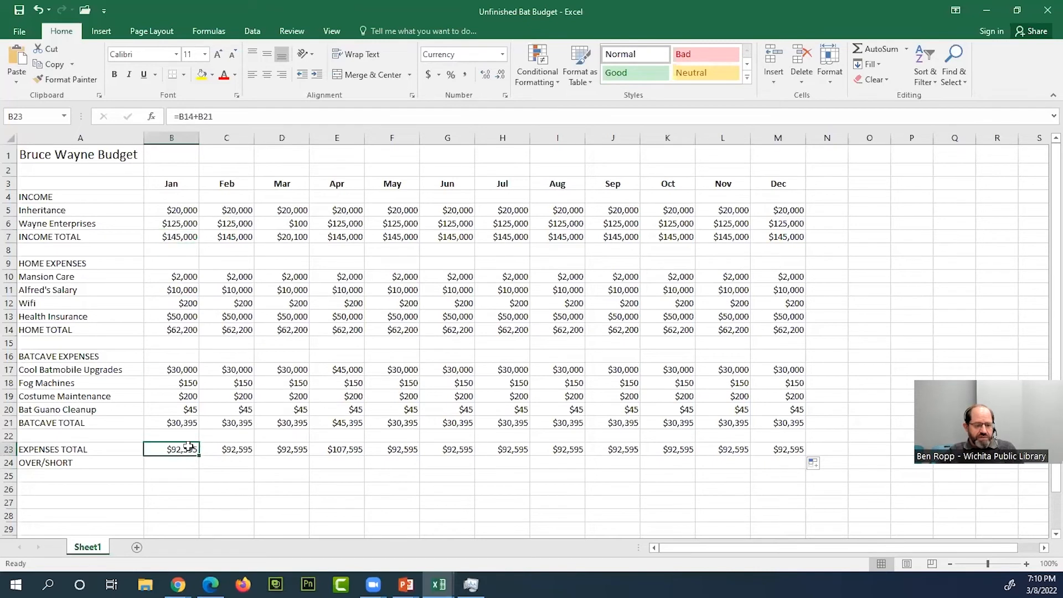
{"action": "left_click", "coordinate": [182, 464]}
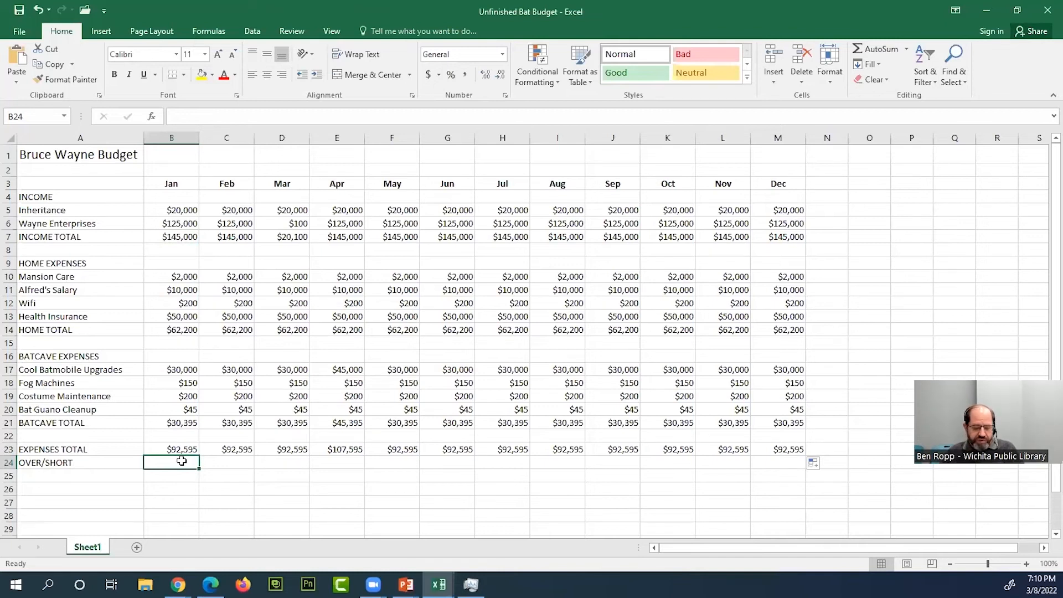
{"action": "type", "text": "="}
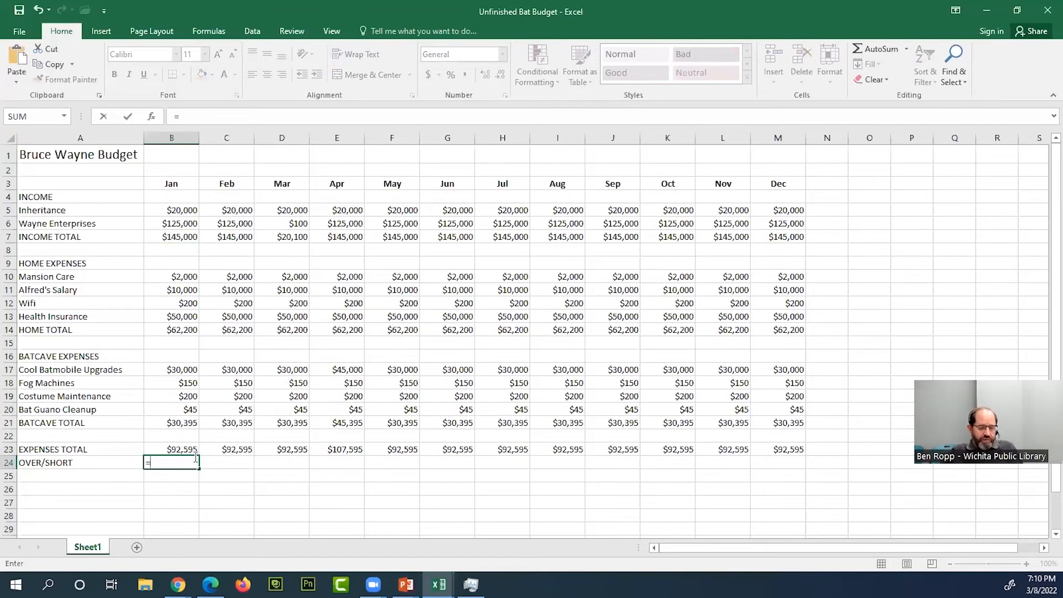
{"action": "left_click", "coordinate": [187, 235]}
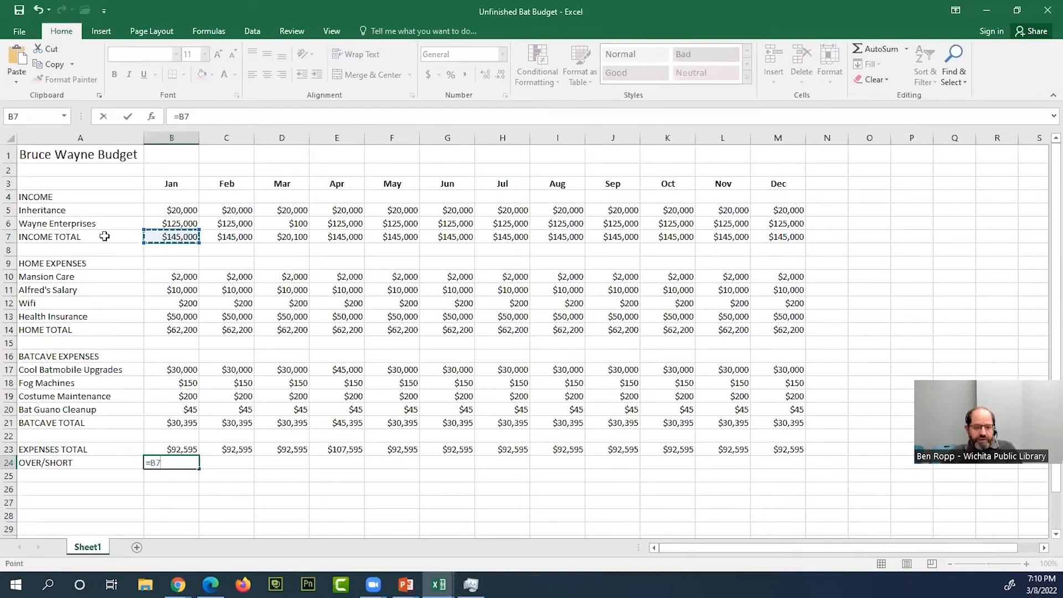
{"action": "type", "text": "-"}
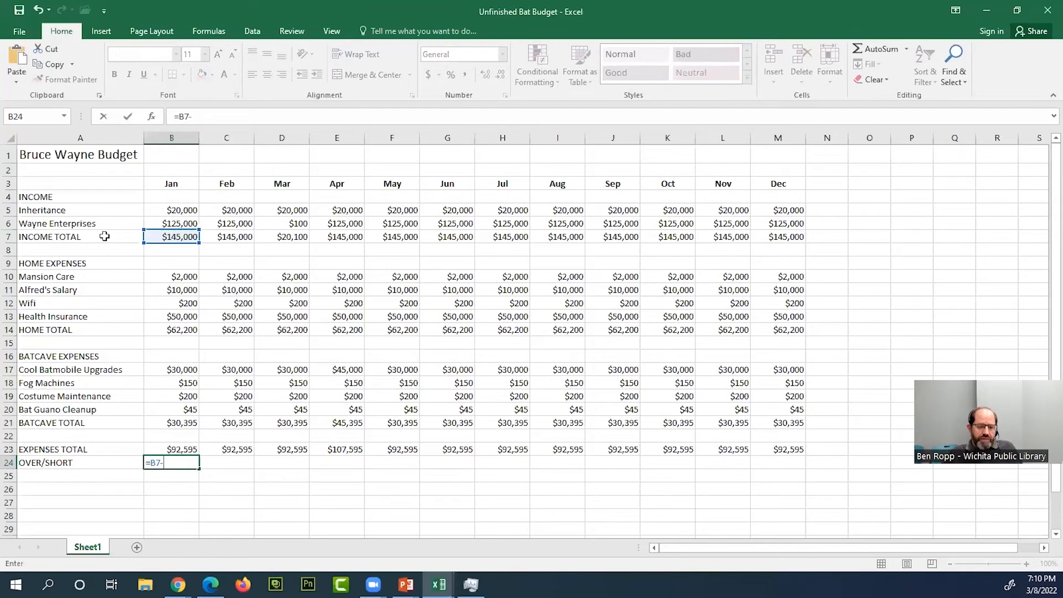
{"action": "left_click", "coordinate": [181, 448]}
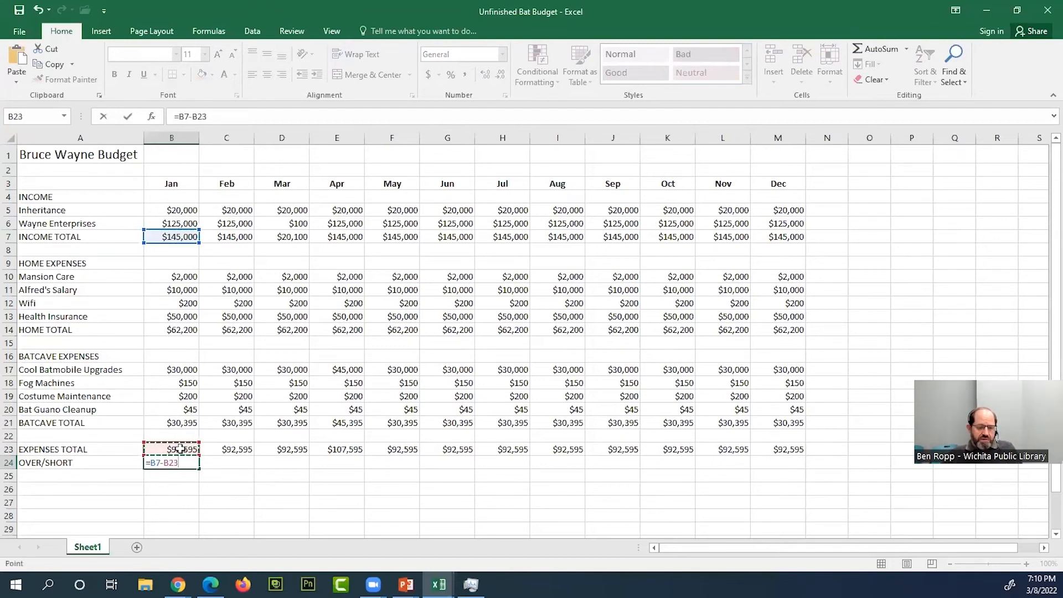
{"action": "key", "text": "Return"}
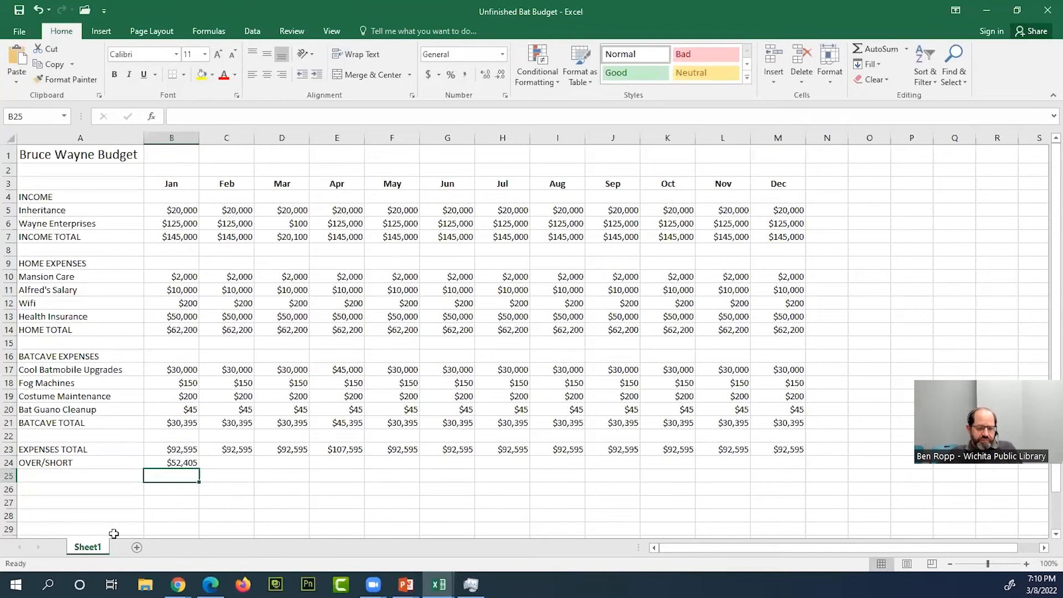
- Fill the over/short formula from B24 across to December in M24, and select the March column for review
{"action": "left_click", "coordinate": [191, 461]}
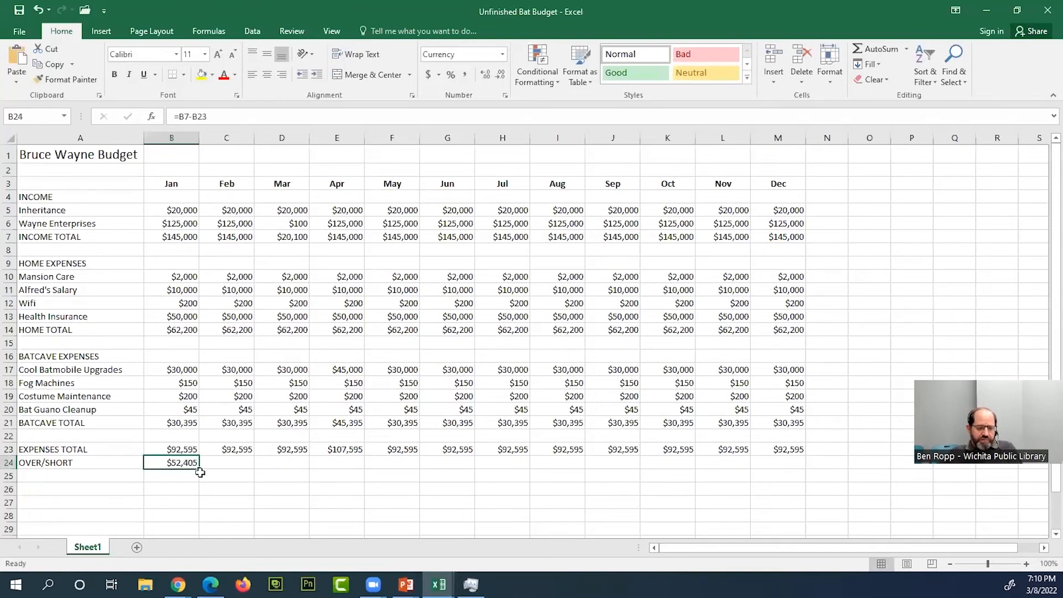
{"action": "left_click_drag", "start_coordinate": [200, 469], "coordinate": [811, 482]}
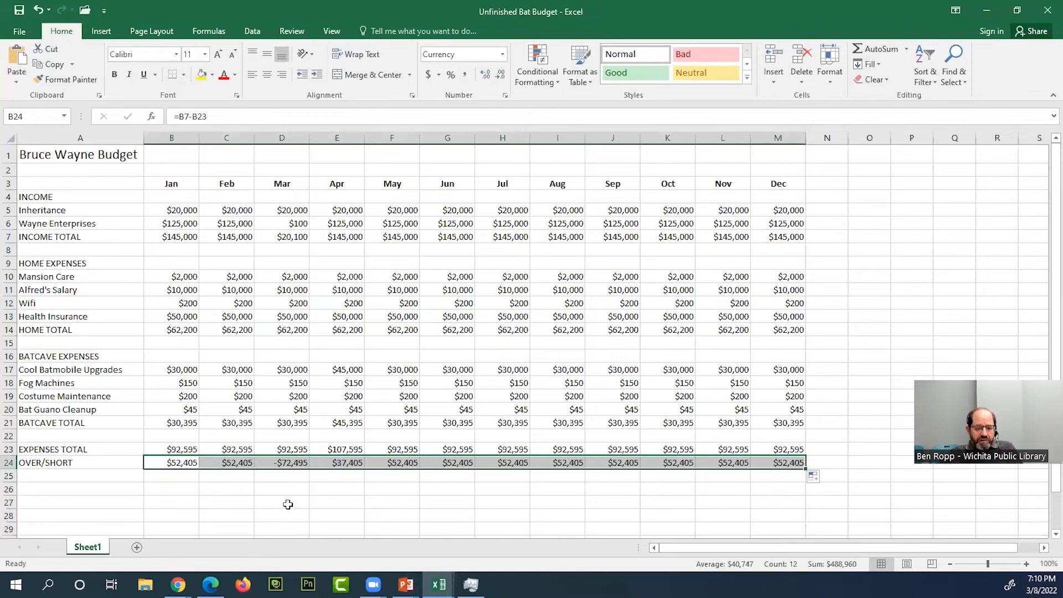
{"action": "left_click", "coordinate": [288, 140]}
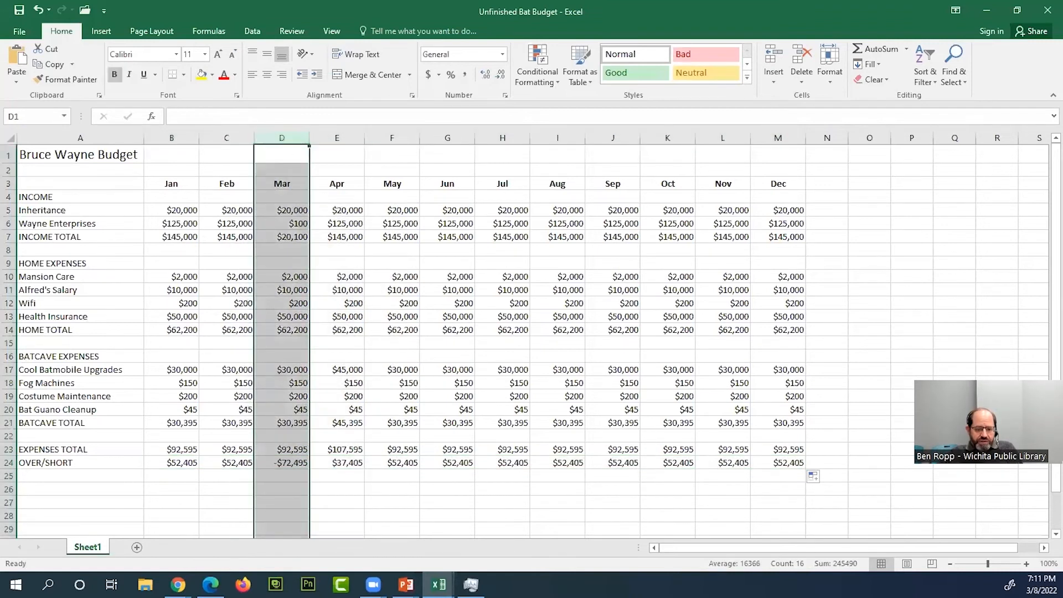
- Review March's over/short formula in D24 against the month's Wayne Enterprises income in D6
{"action": "left_click", "coordinate": [286, 470]}
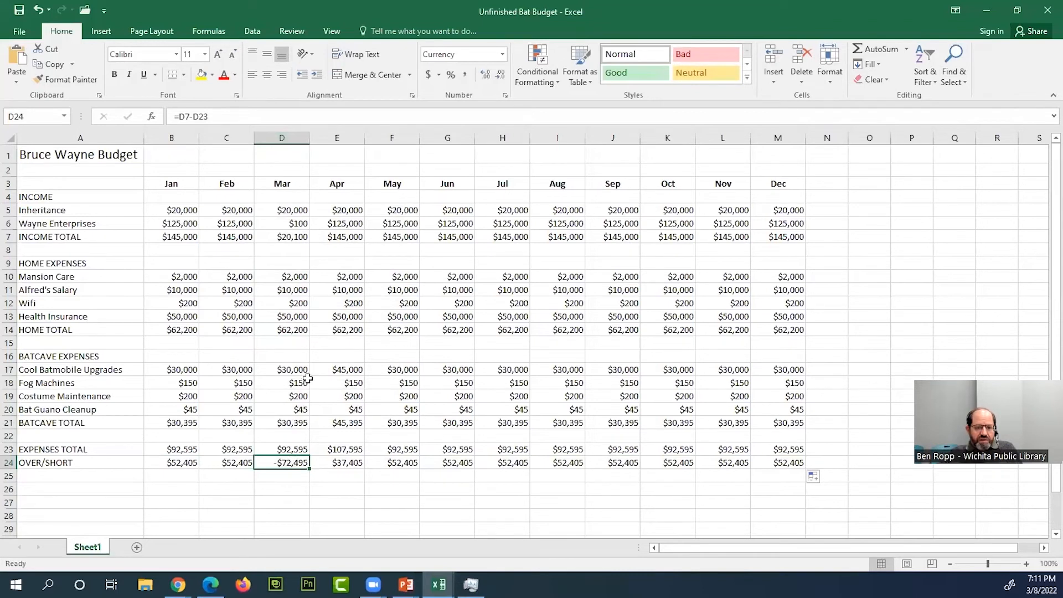
{"action": "left_click", "coordinate": [275, 226]}
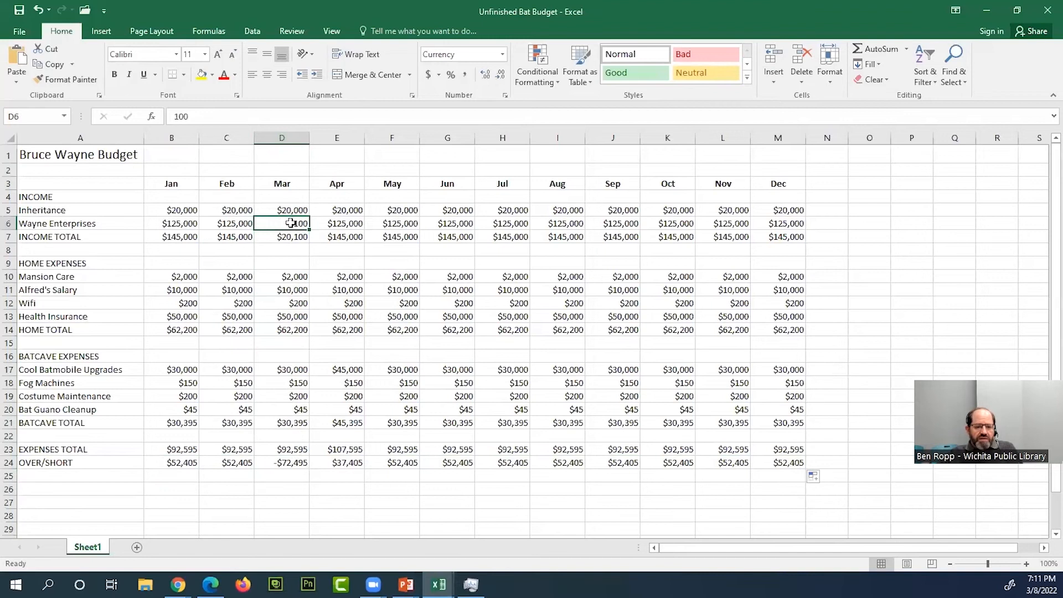
{"action": "left_click", "coordinate": [294, 464]}
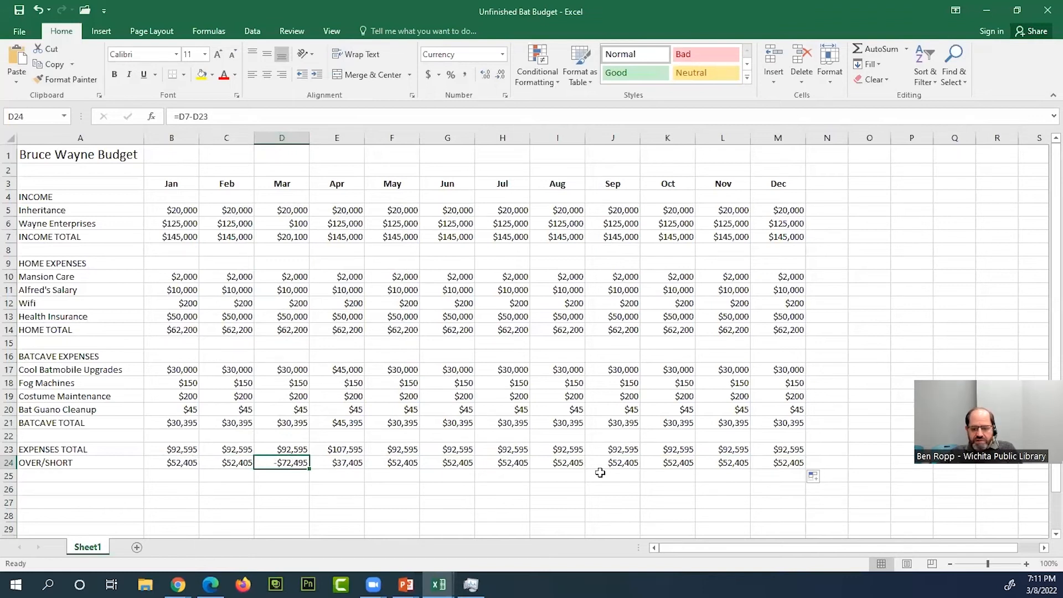
- Format B5:M24 as Currency with two decimal places, no symbol, and negative numbers in red parentheses
{"action": "left_click_drag", "start_coordinate": [799, 463], "coordinate": [190, 211]}
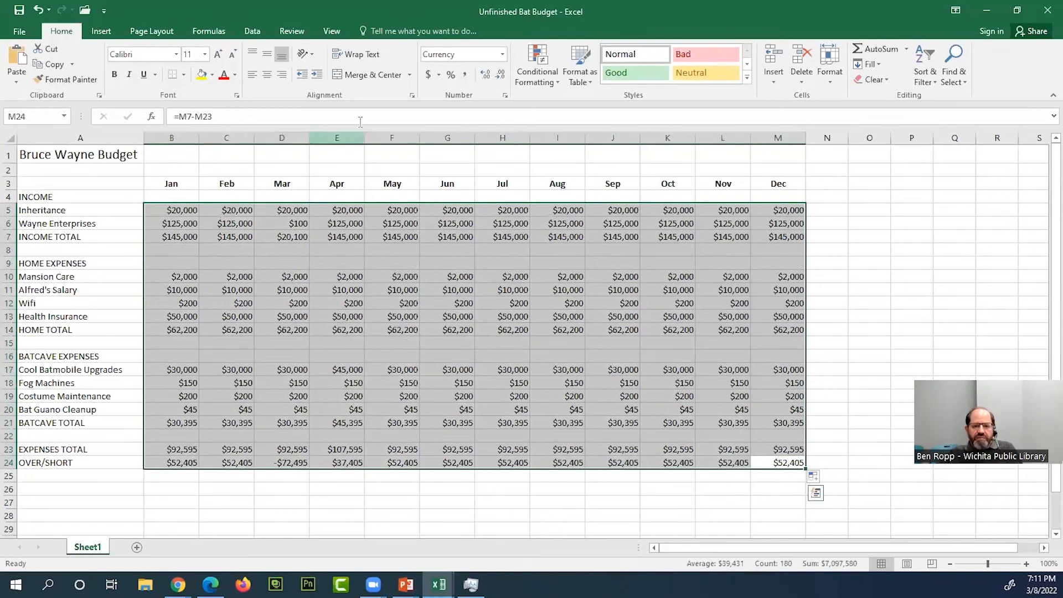
{"action": "left_click", "coordinate": [505, 97]}
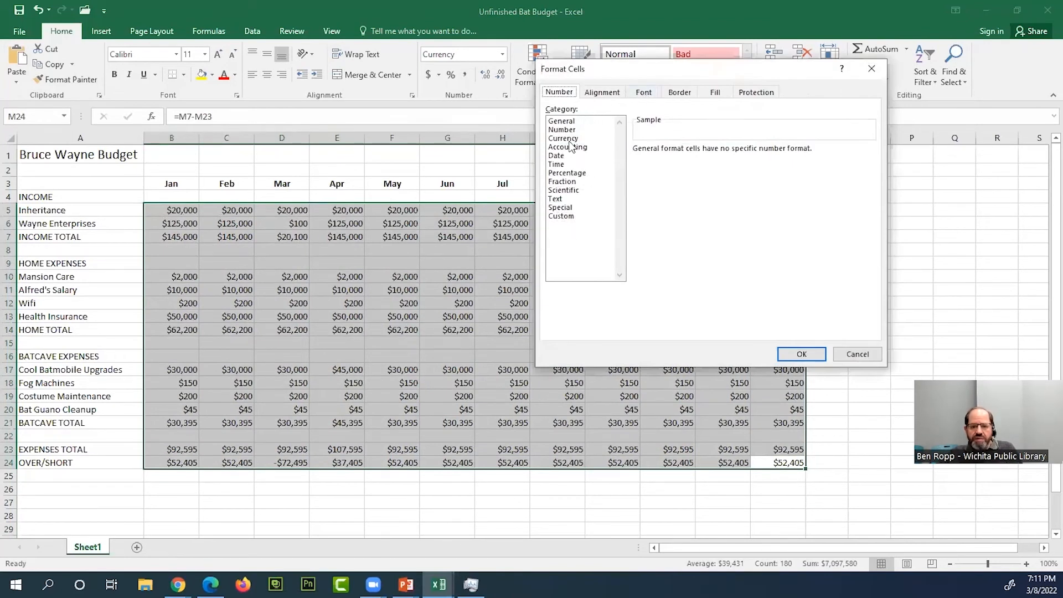
{"action": "left_click", "coordinate": [566, 140]}
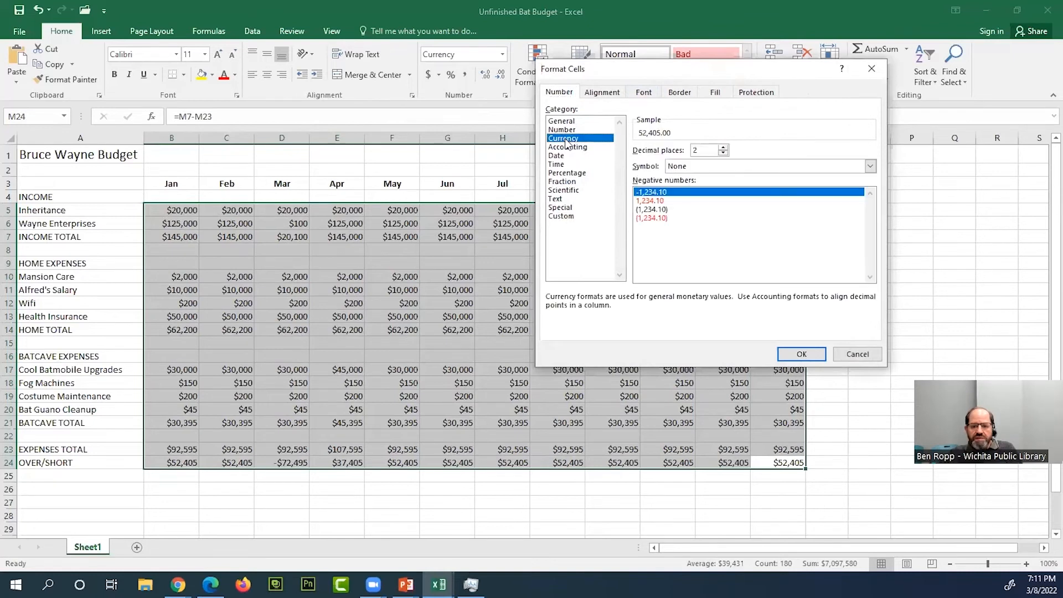
{"action": "left_click", "coordinate": [653, 218]}
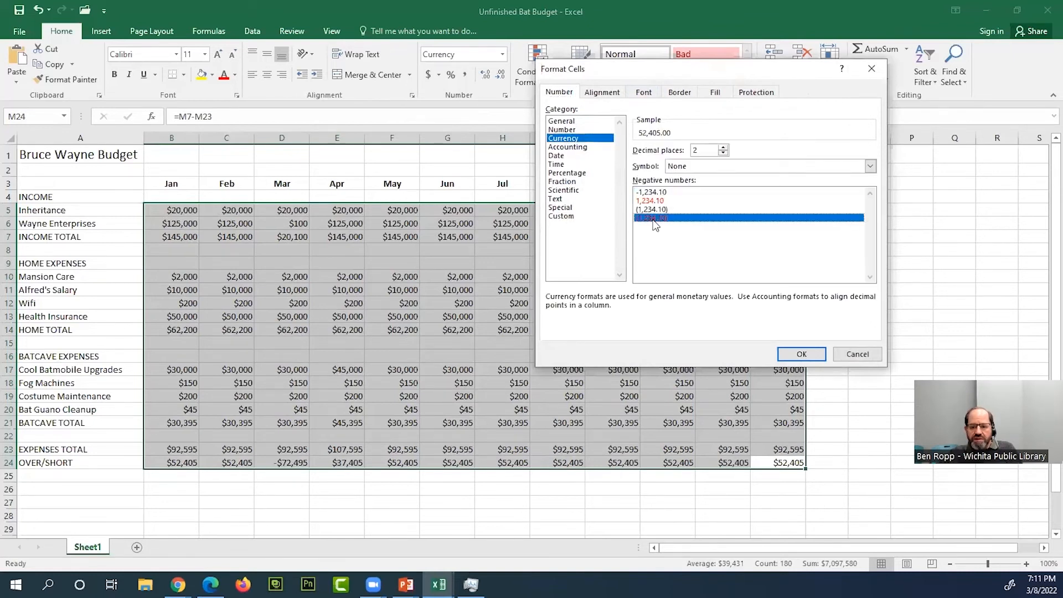
{"action": "left_click", "coordinate": [801, 354]}
{"action": "left_click", "coordinate": [477, 359]}
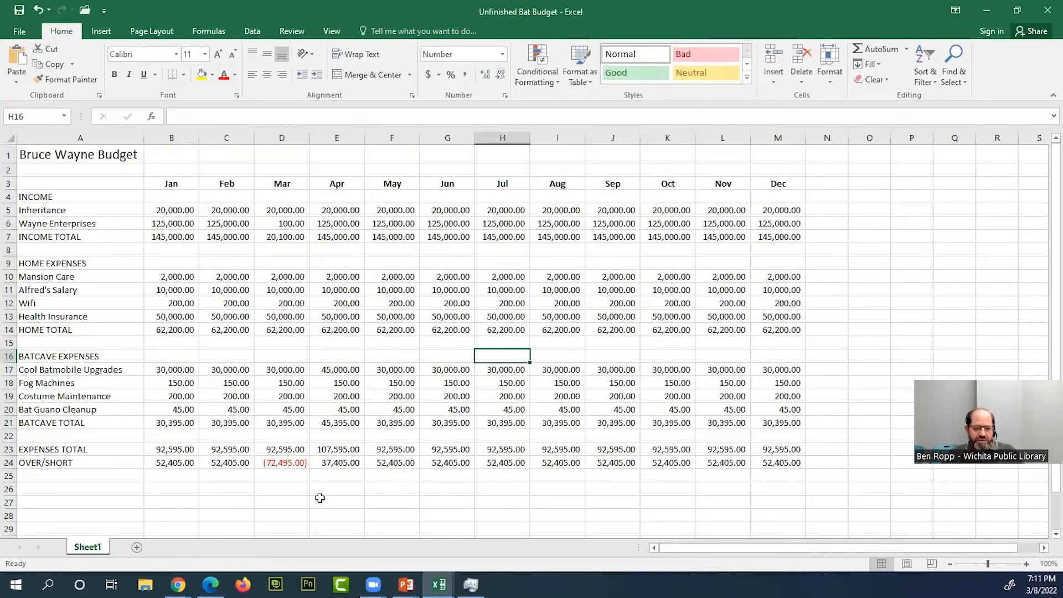
- Examine March's over/short amount and its formula in D24, along with the income and Batcave figures behind it
{"action": "left_click", "coordinate": [283, 466]}
{"action": "left_click", "coordinate": [294, 485]}
{"action": "left_click", "coordinate": [293, 476]}
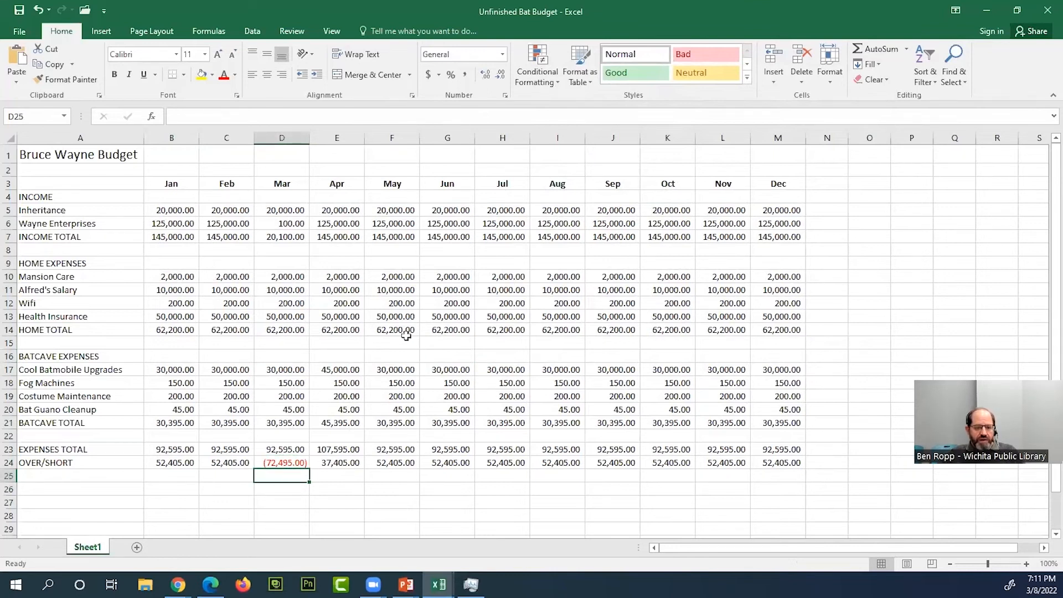
{"action": "left_click", "coordinate": [284, 221]}
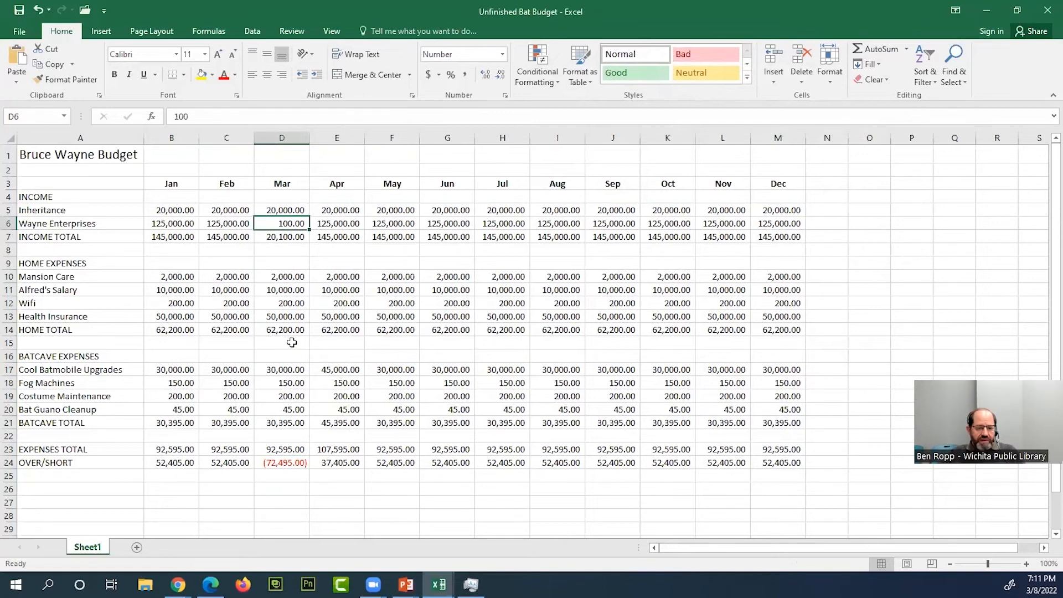
{"action": "left_click", "coordinate": [294, 371]}
{"action": "left_click", "coordinate": [283, 430]}
{"action": "left_click", "coordinate": [285, 461]}
{"action": "left_click", "coordinate": [299, 468]}
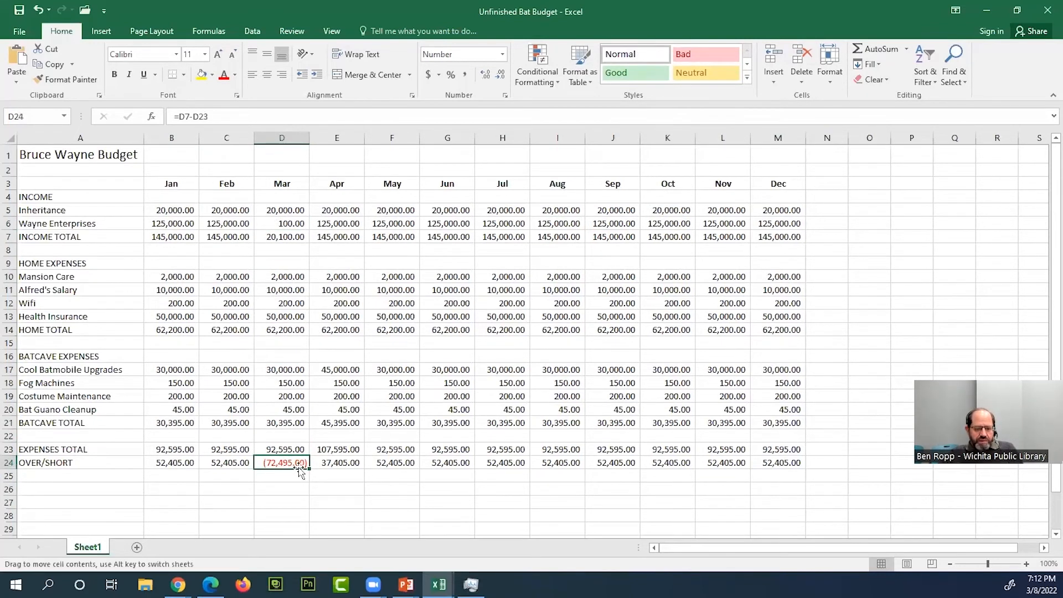
{"action": "double_click", "coordinate": [297, 464]}
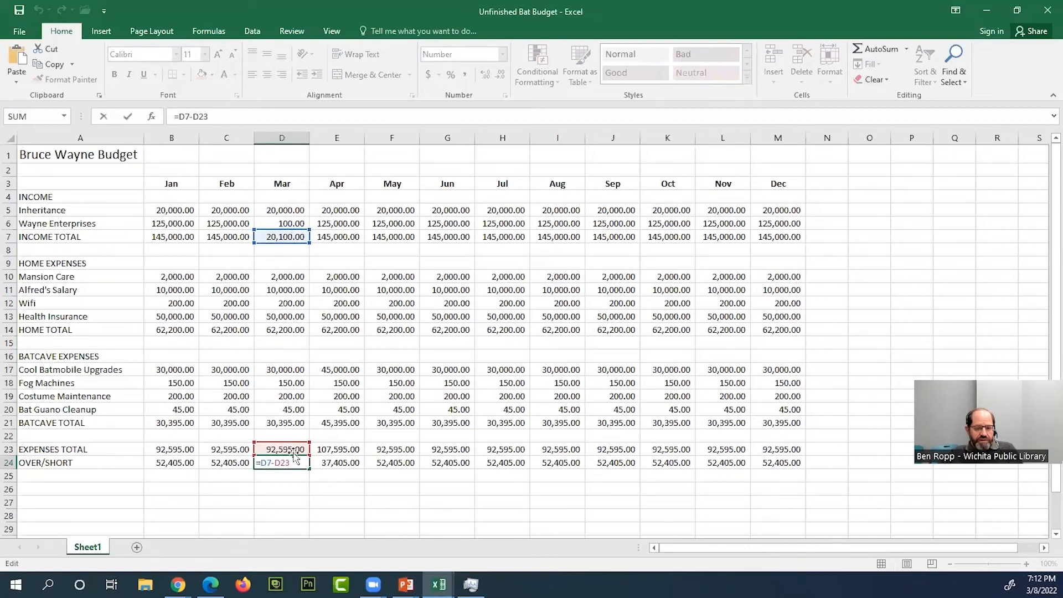
{"action": "key", "text": "ctrl+Return"}
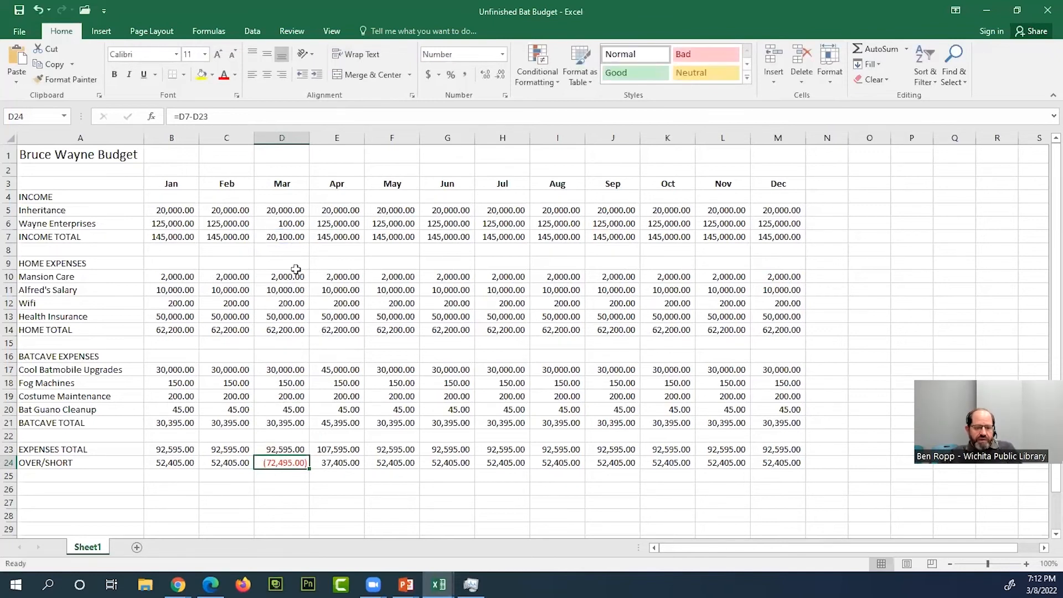
- Set the title row A1:M1 to the Arial Black font at size 28
{"action": "left_click", "coordinate": [391, 224]}
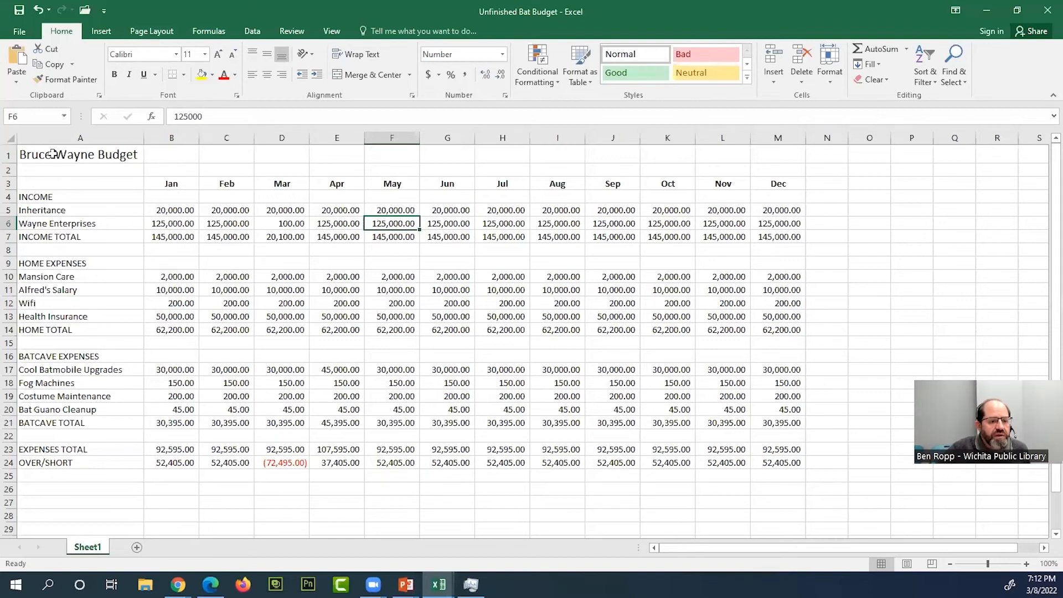
{"action": "left_click_drag", "start_coordinate": [53, 154], "coordinate": [761, 156]}
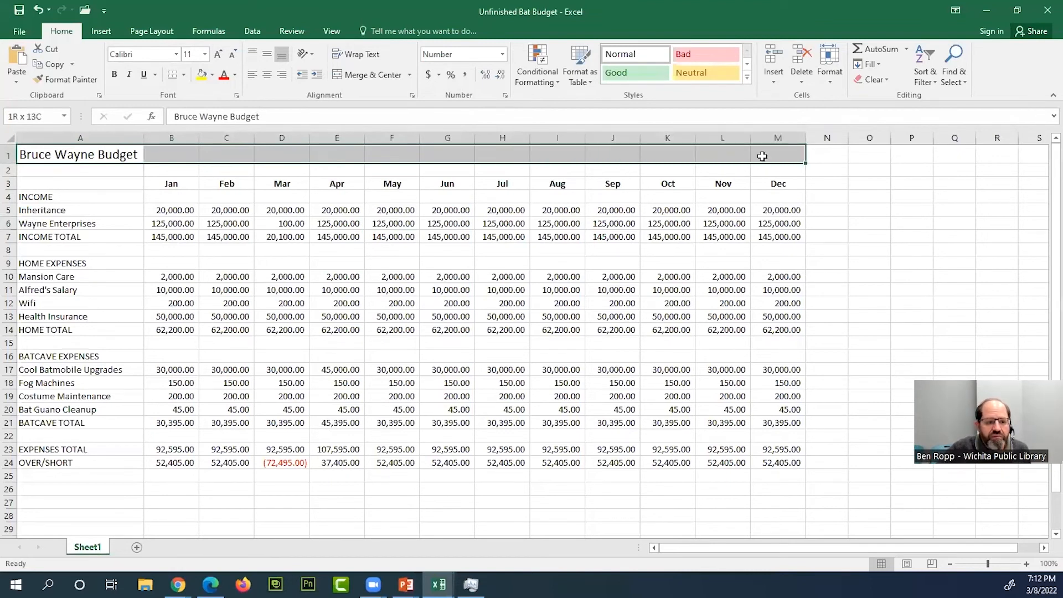
{"action": "left_click_drag", "start_coordinate": [762, 156], "coordinate": [762, 156]}
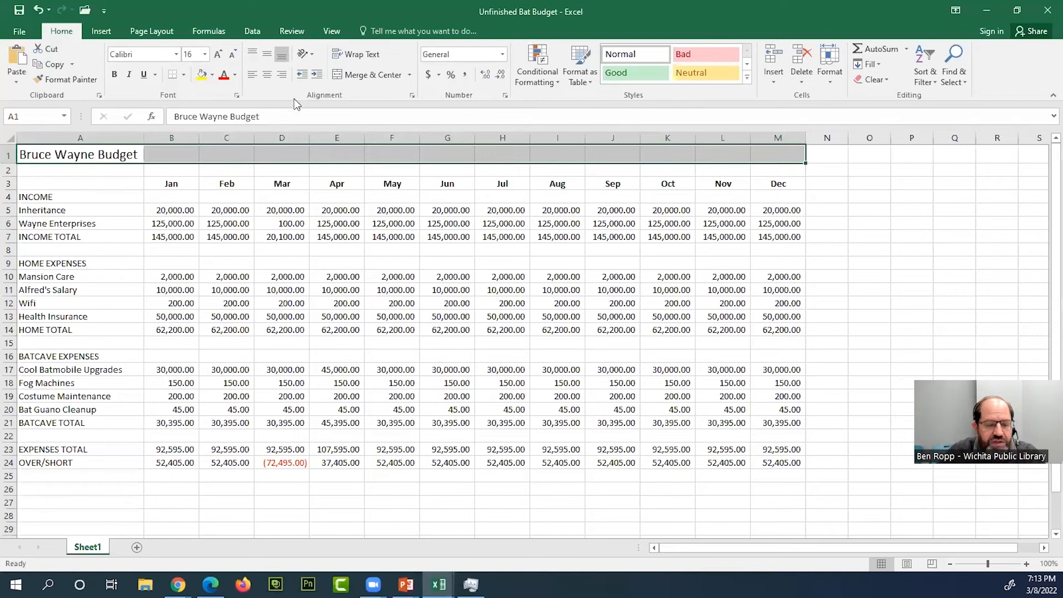
{"action": "left_click", "coordinate": [176, 54]}
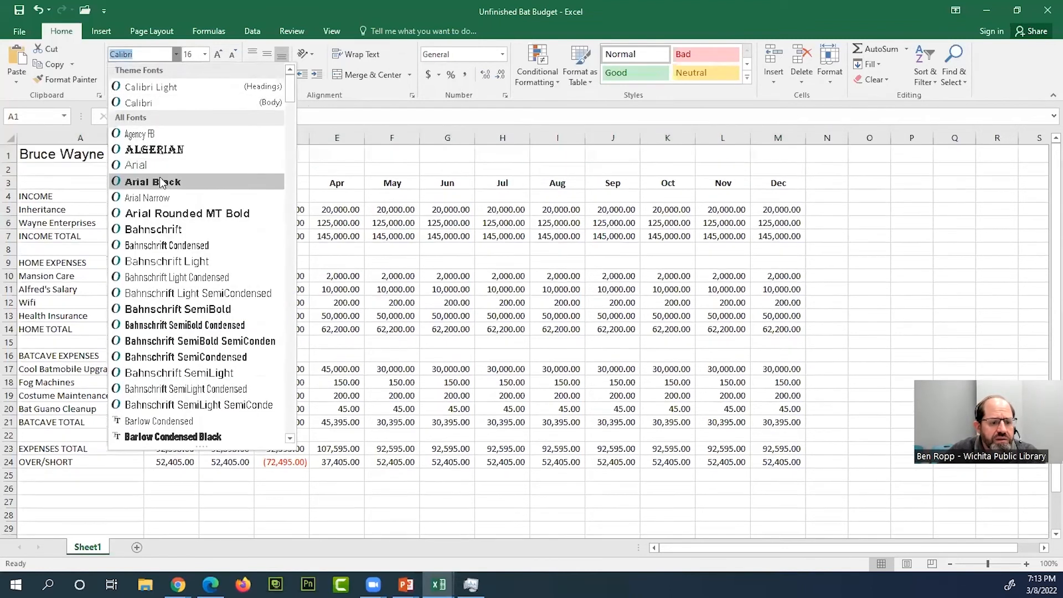
{"action": "left_click", "coordinate": [163, 187]}
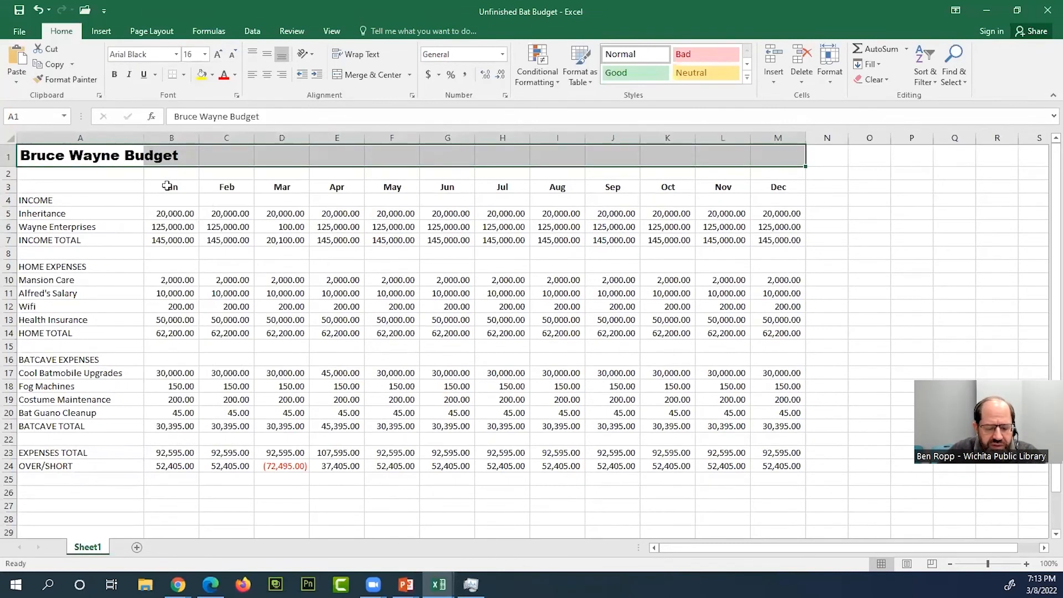
{"action": "left_click", "coordinate": [206, 55]}
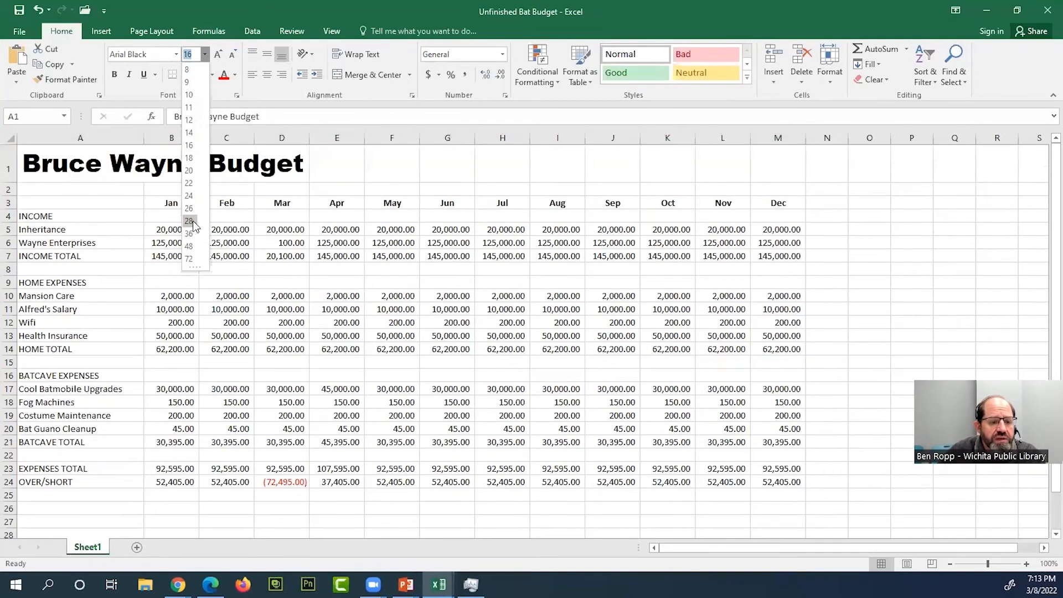
{"action": "left_click", "coordinate": [190, 221]}
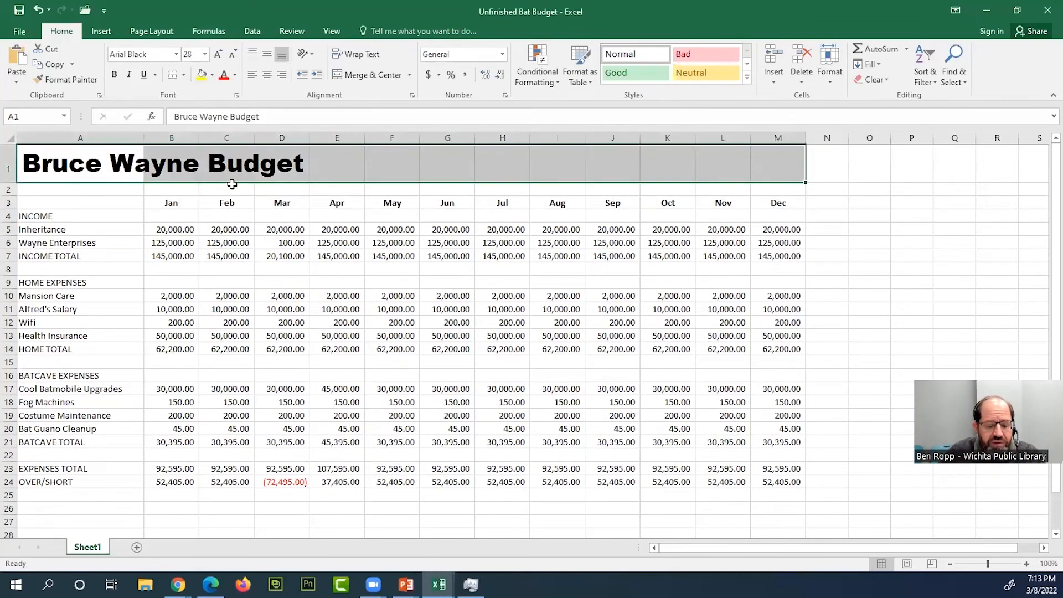
- Fill the title row A1:M1 with black and change its text color to white
{"action": "left_click", "coordinate": [212, 79]}
{"action": "left_click", "coordinate": [214, 106]}
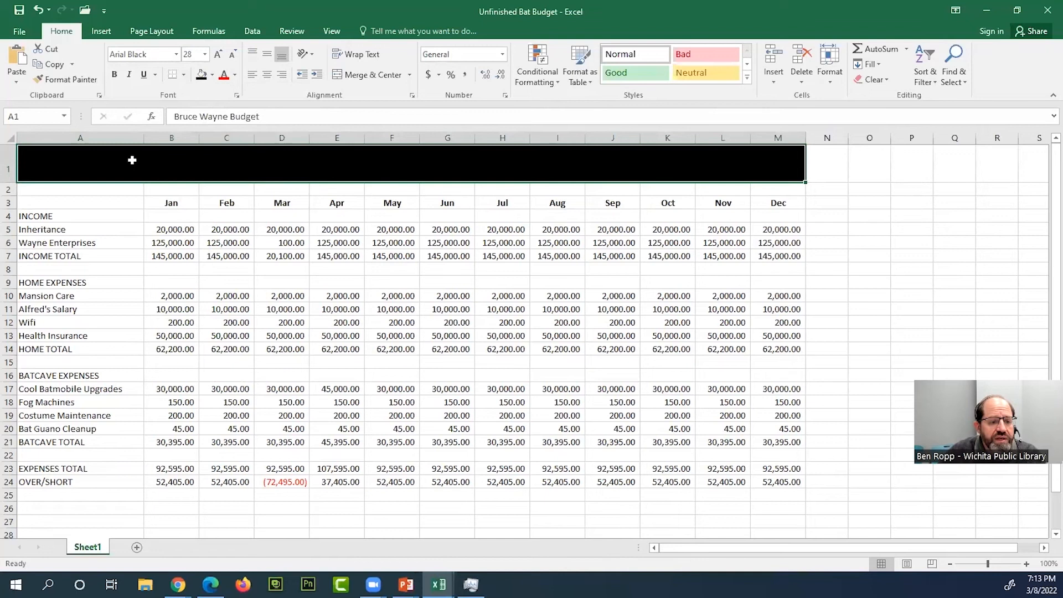
{"action": "left_click", "coordinate": [235, 77]}
{"action": "left_click", "coordinate": [228, 108]}
{"action": "left_click", "coordinate": [195, 229]}
{"action": "left_click", "coordinate": [124, 243]}
- Set the INCOME heading row A4:M4 to the Arial Black font at size 24
{"action": "left_click", "coordinate": [115, 214]}
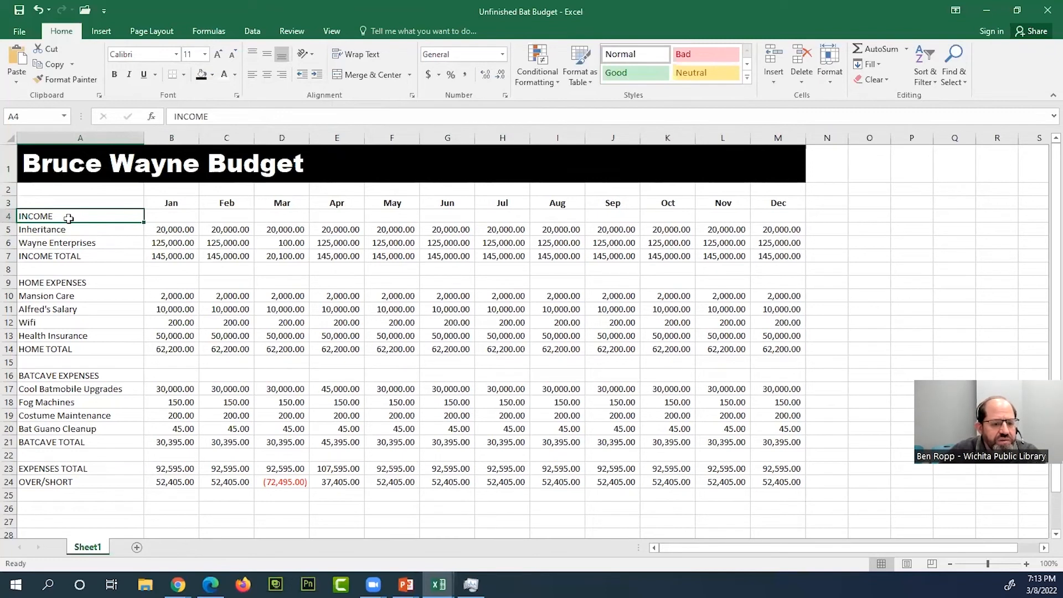
{"action": "left_click_drag", "start_coordinate": [140, 222], "coordinate": [715, 216]}
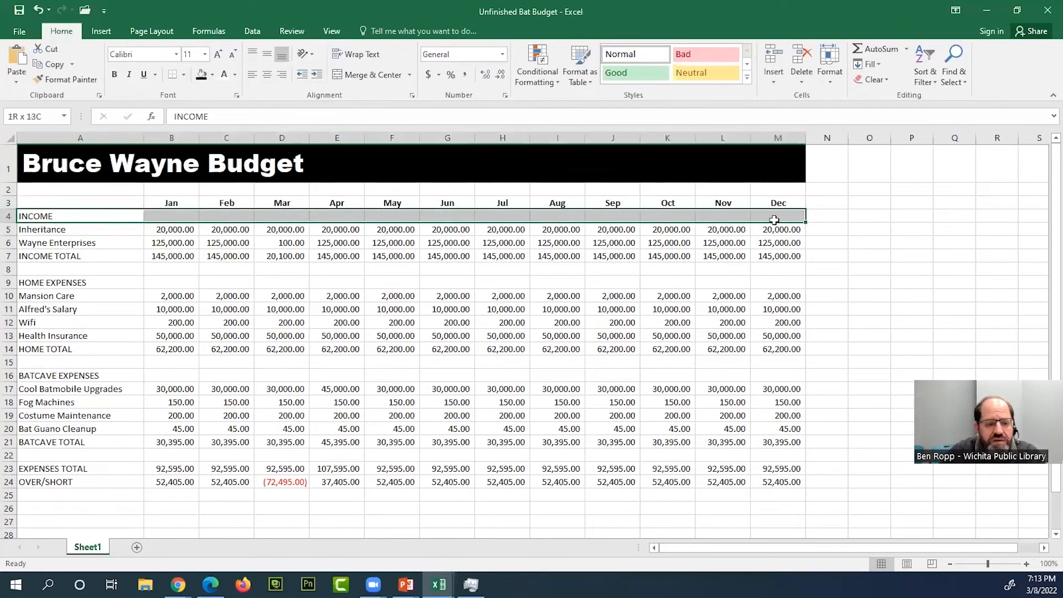
{"action": "left_click_drag", "start_coordinate": [775, 221], "coordinate": [774, 222]}
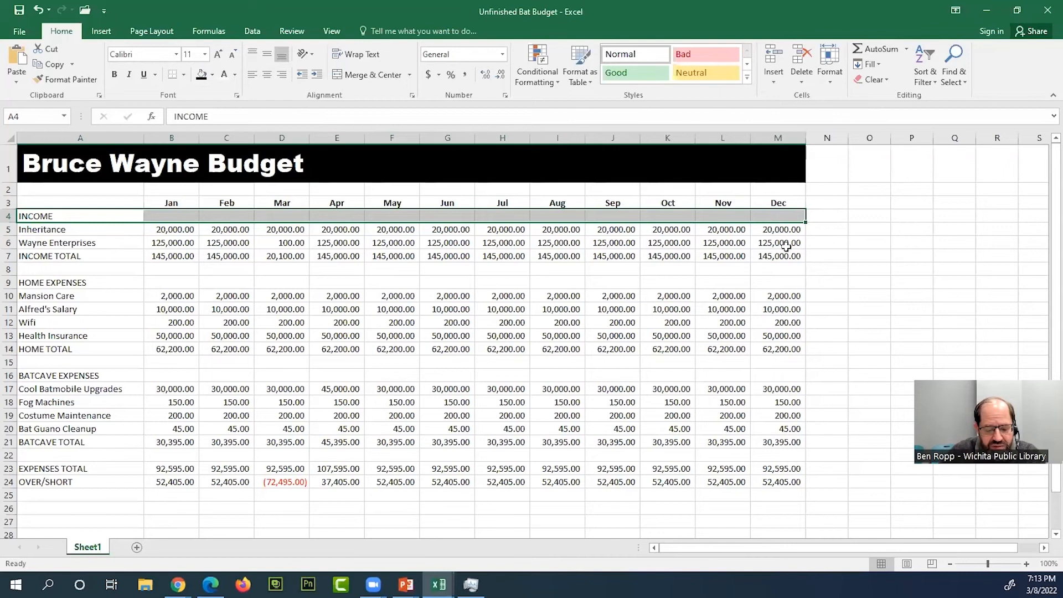
{"action": "left_click", "coordinate": [177, 54]}
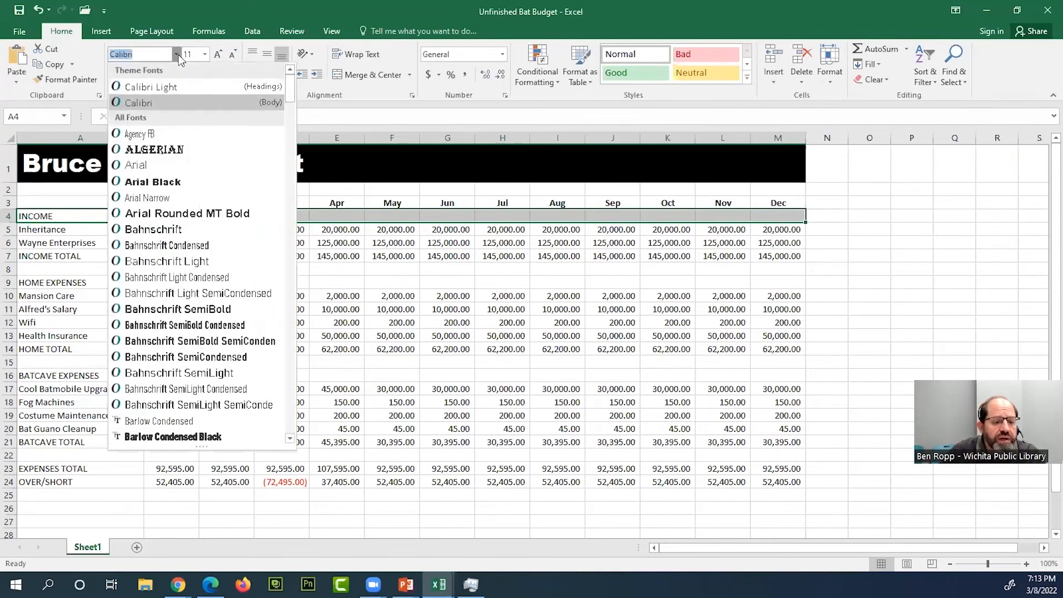
{"action": "left_click", "coordinate": [144, 178]}
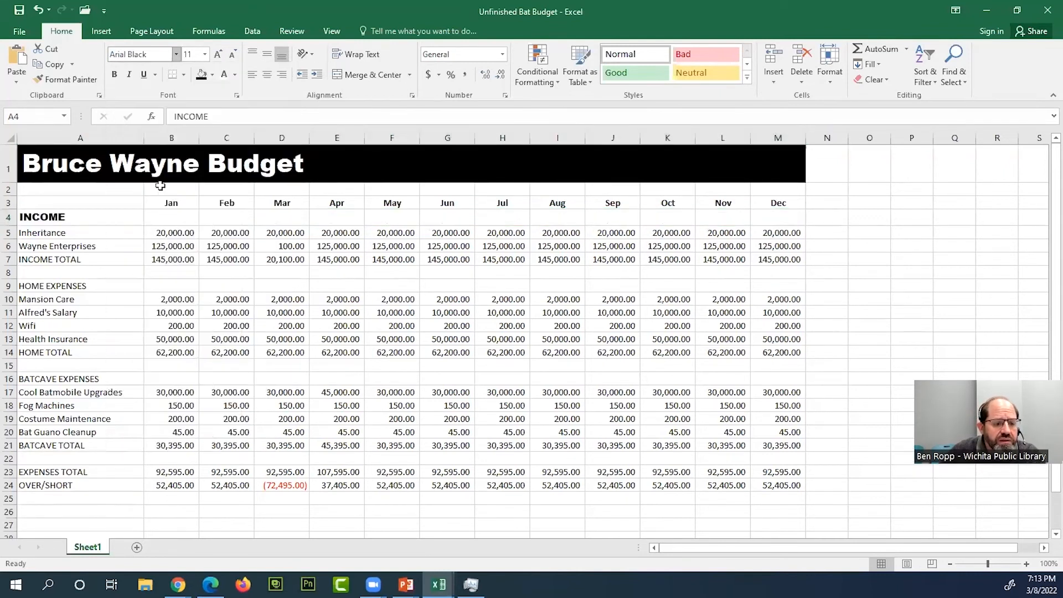
{"action": "left_click", "coordinate": [205, 55]}
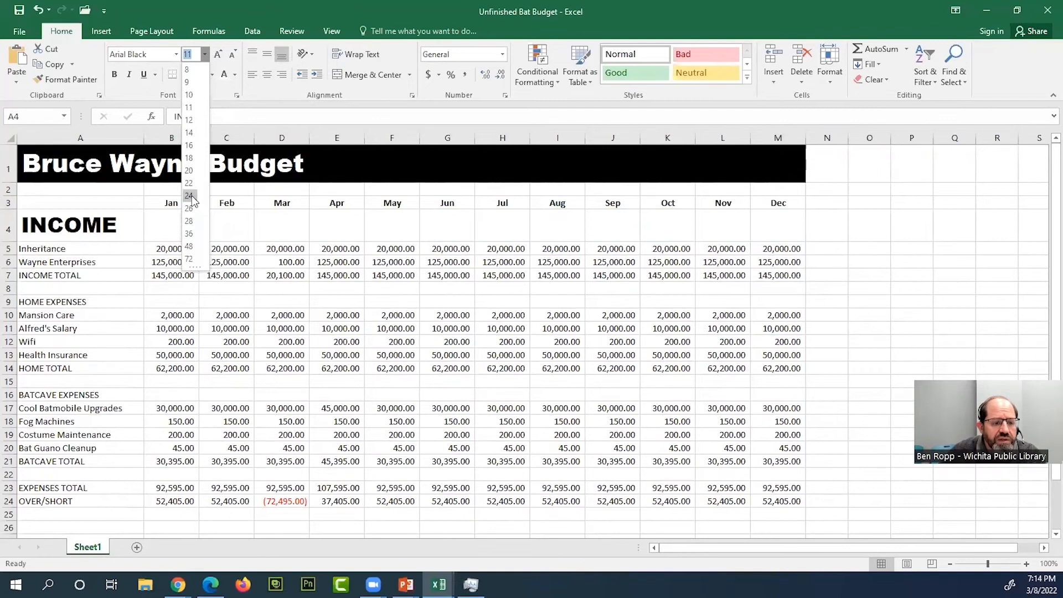
{"action": "left_click", "coordinate": [189, 196]}
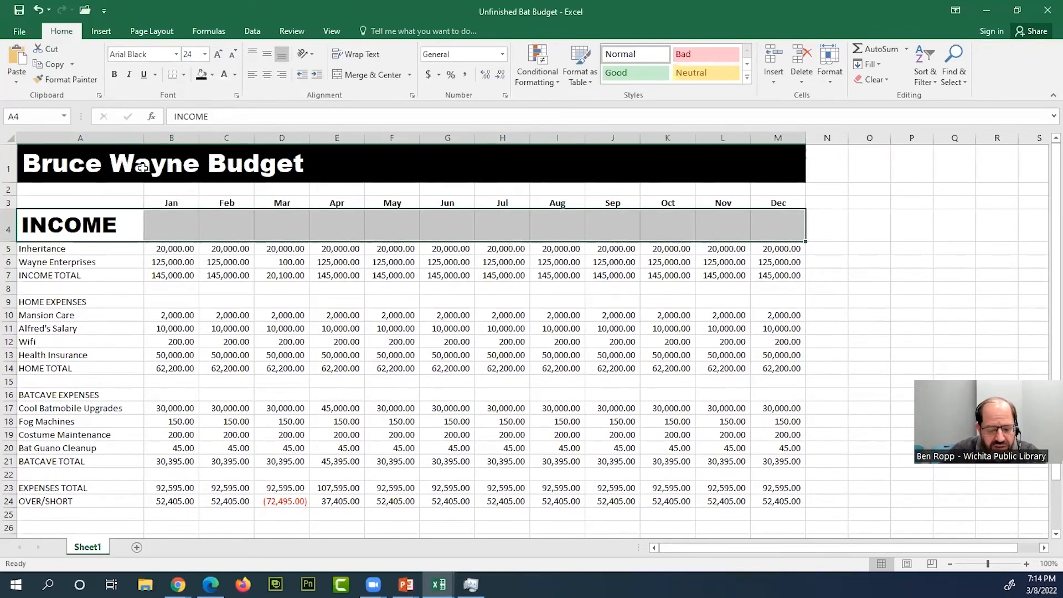
- Fill the INCOME heading row A4:M4 with medium gray and make its text white
{"action": "left_click", "coordinate": [213, 75]}
{"action": "left_click", "coordinate": [213, 77]}
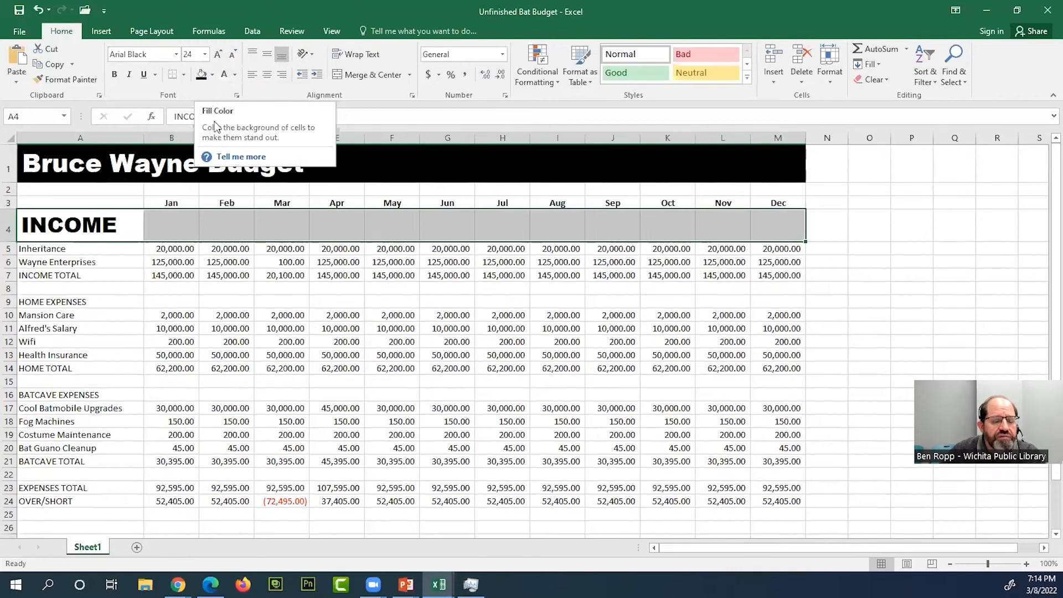
{"action": "left_click", "coordinate": [213, 77]}
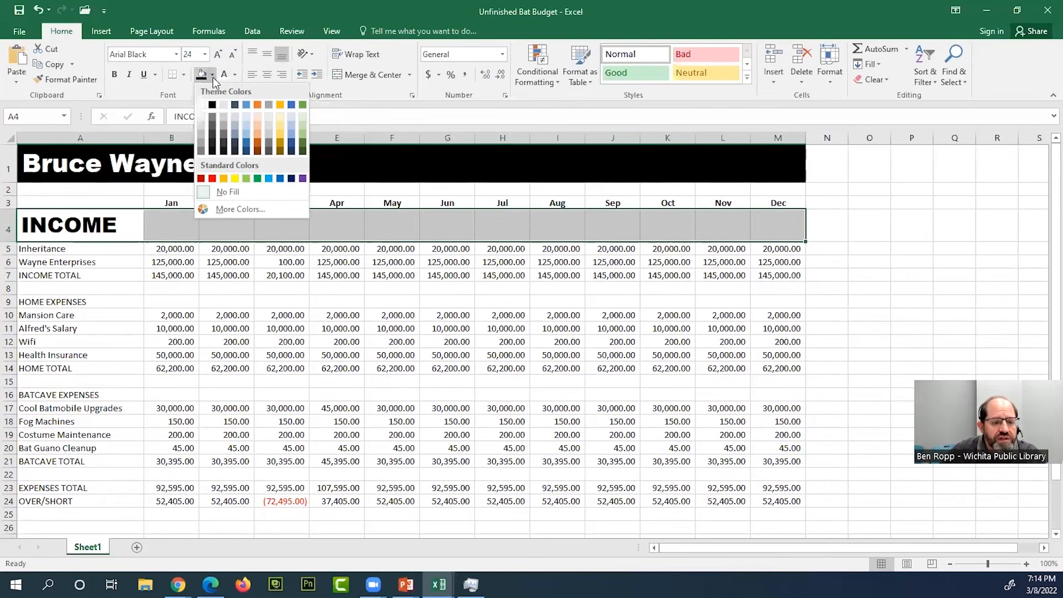
{"action": "left_click", "coordinate": [213, 115]}
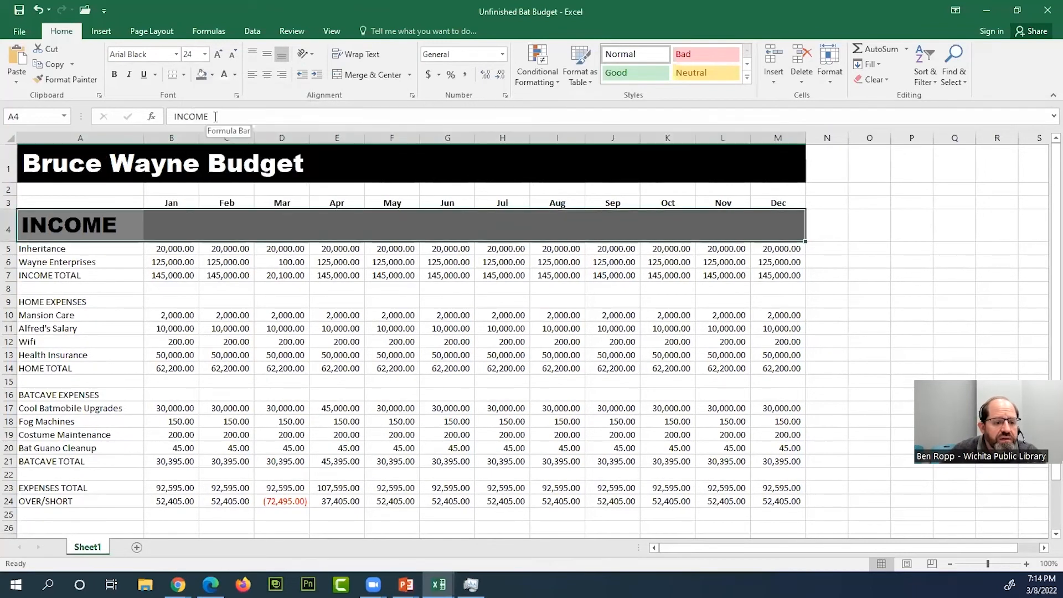
{"action": "left_click", "coordinate": [225, 74]}
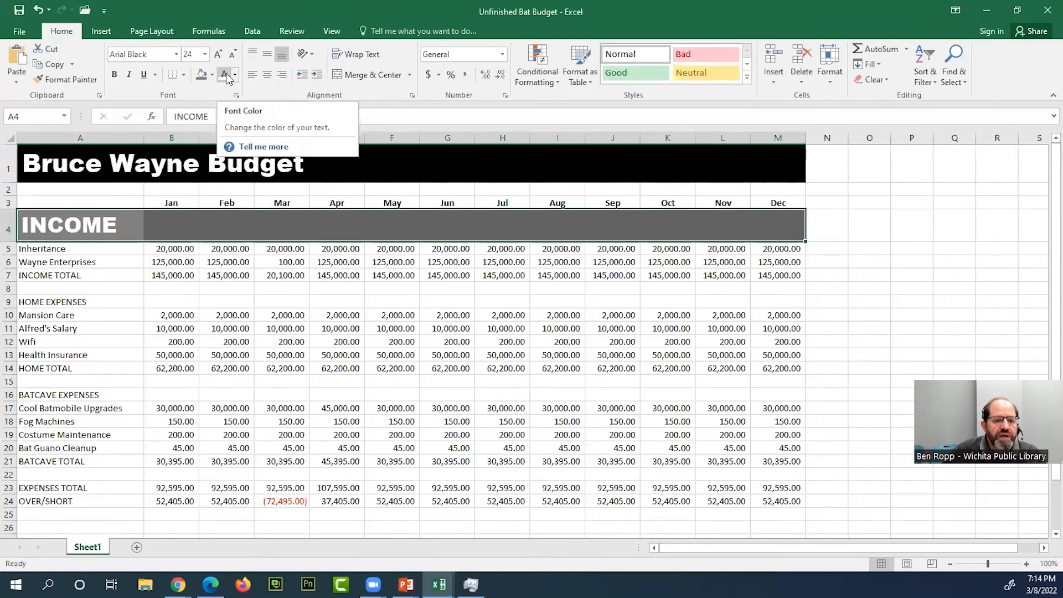
{"action": "left_click", "coordinate": [235, 76]}
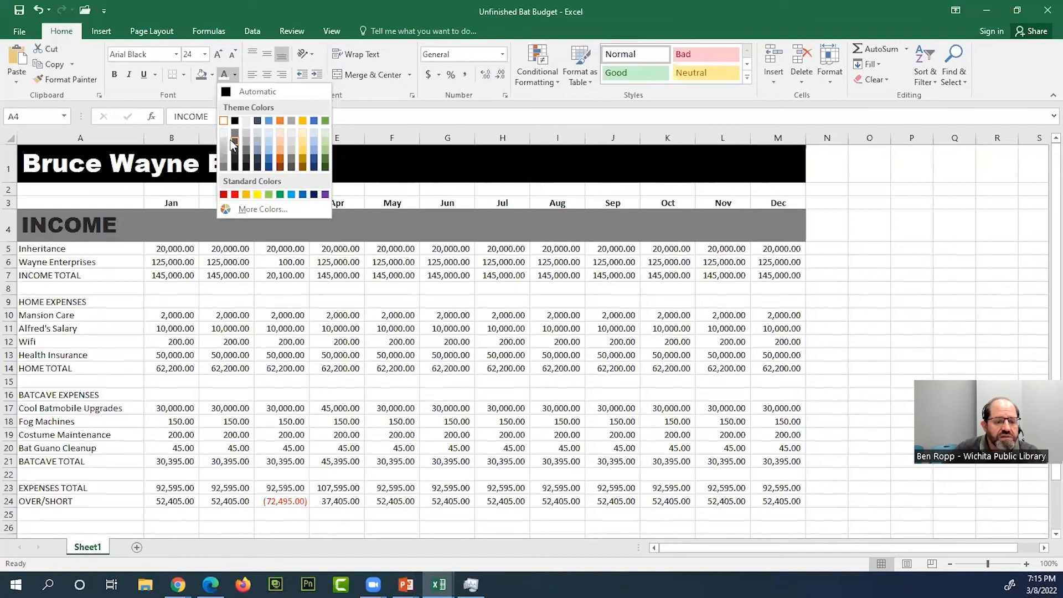
{"action": "left_click", "coordinate": [223, 121]}
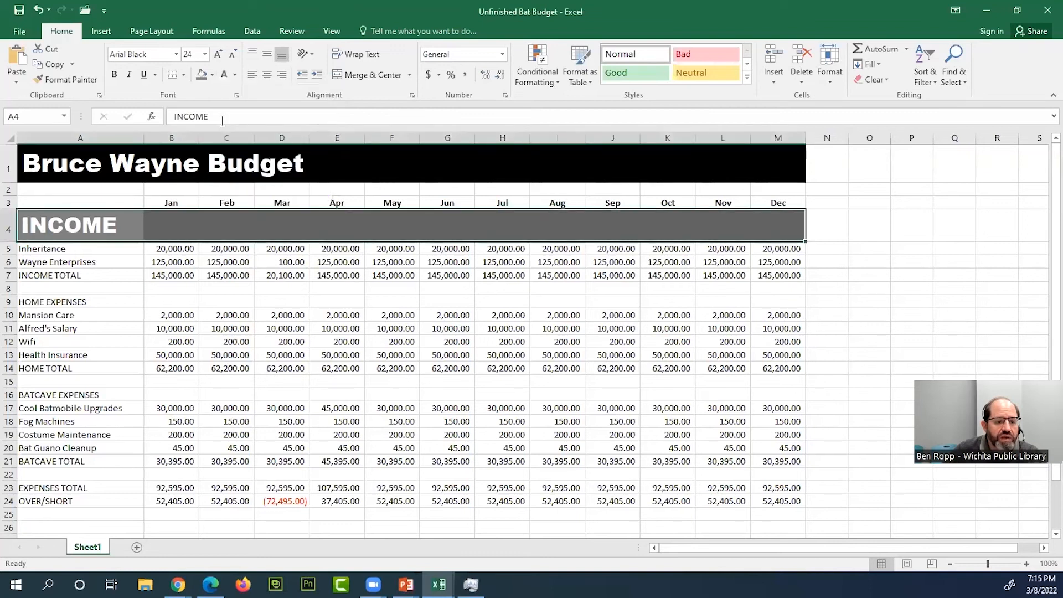
{"action": "left_click", "coordinate": [130, 231]}
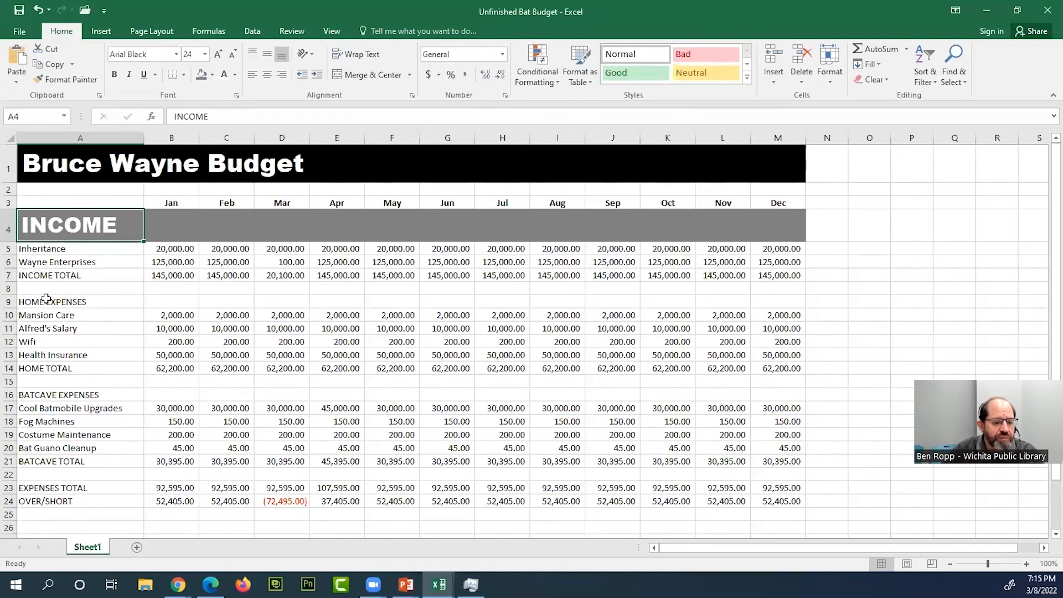
- Copy the INCOME heading's formatting to the HOME EXPENSES heading row A9:M9 with Format Painter
{"action": "left_click", "coordinate": [23, 300]}
{"action": "left_click", "coordinate": [58, 396]}
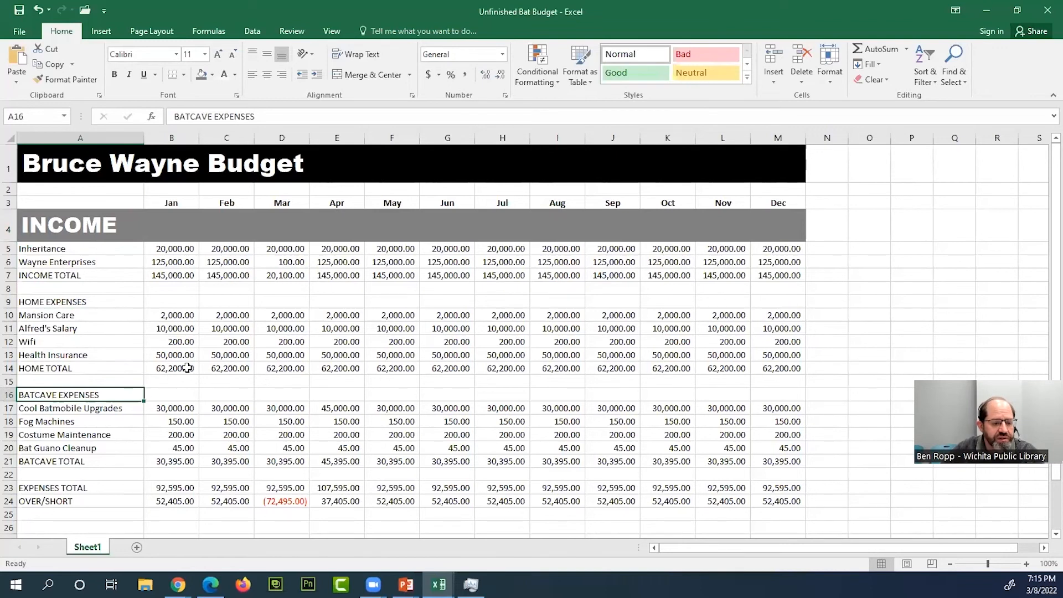
{"action": "left_click", "coordinate": [107, 231]}
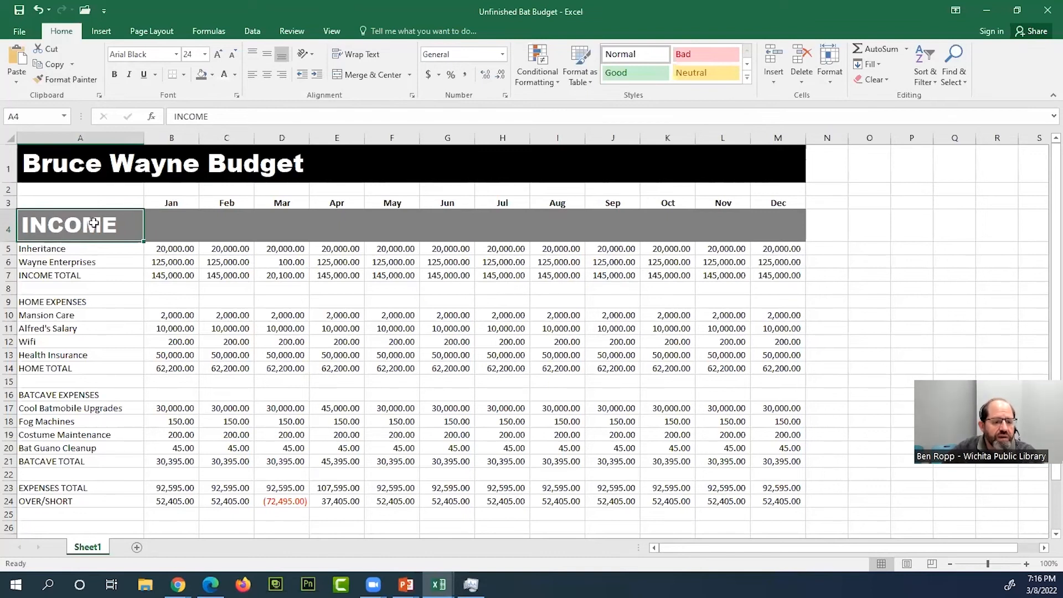
{"action": "left_click", "coordinate": [74, 81]}
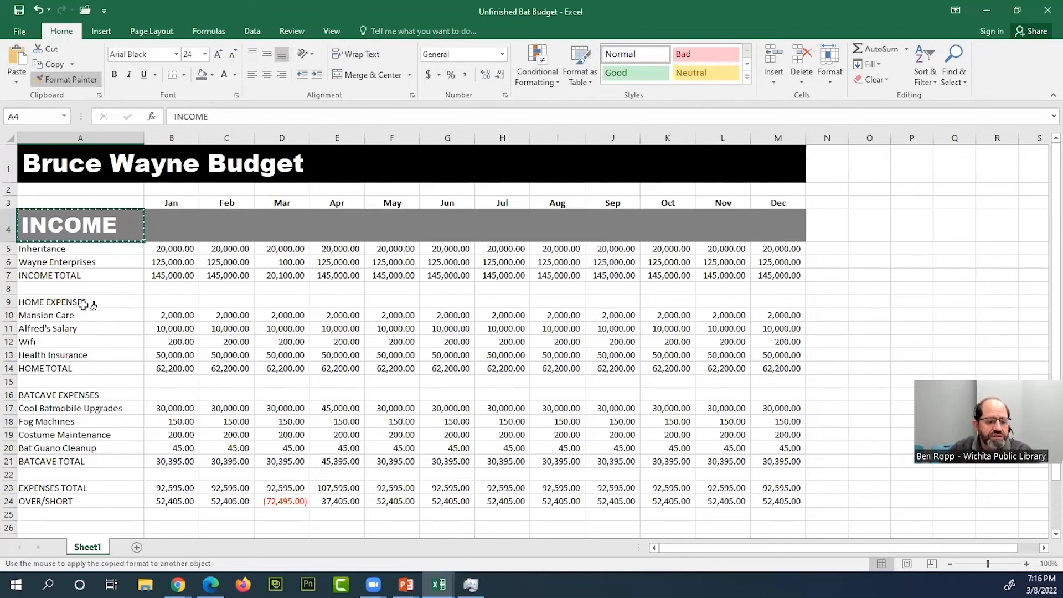
{"action": "left_click_drag", "start_coordinate": [82, 304], "coordinate": [756, 299]}
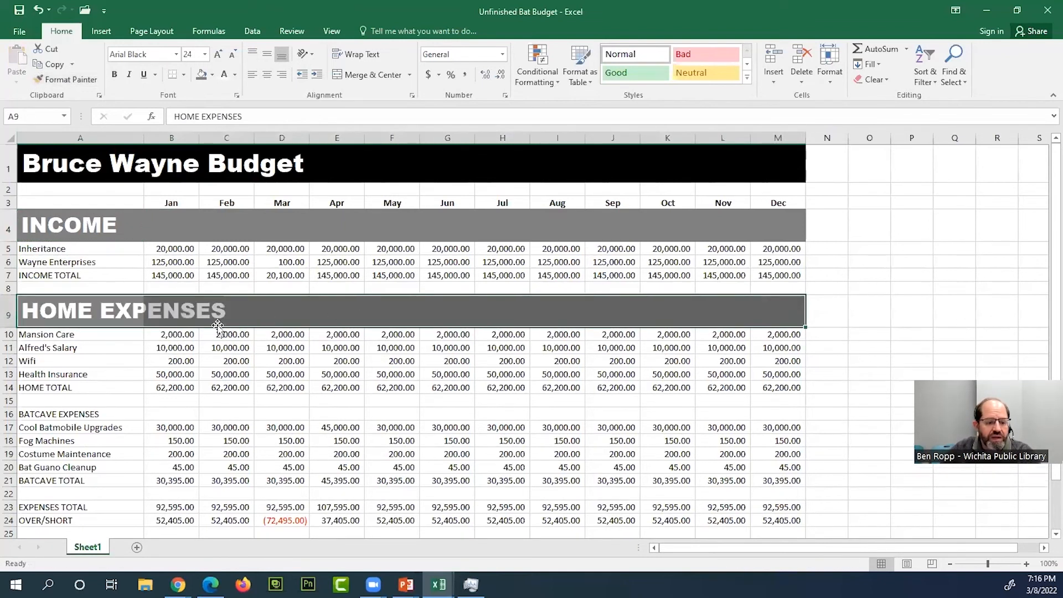
{"action": "left_click", "coordinate": [95, 311]}
{"action": "left_click", "coordinate": [111, 392]}
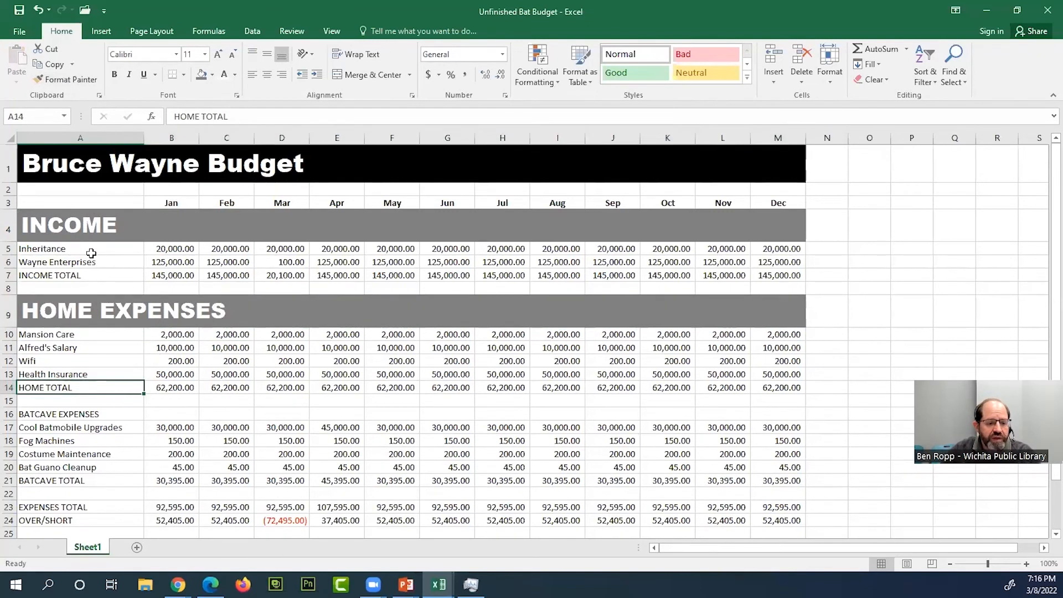
- Paint the INCOME heading's formatting onto the BATCAVE EXPENSES heading row A16:M16, keeping Format Painter active for repeated use
{"action": "left_click", "coordinate": [87, 226]}
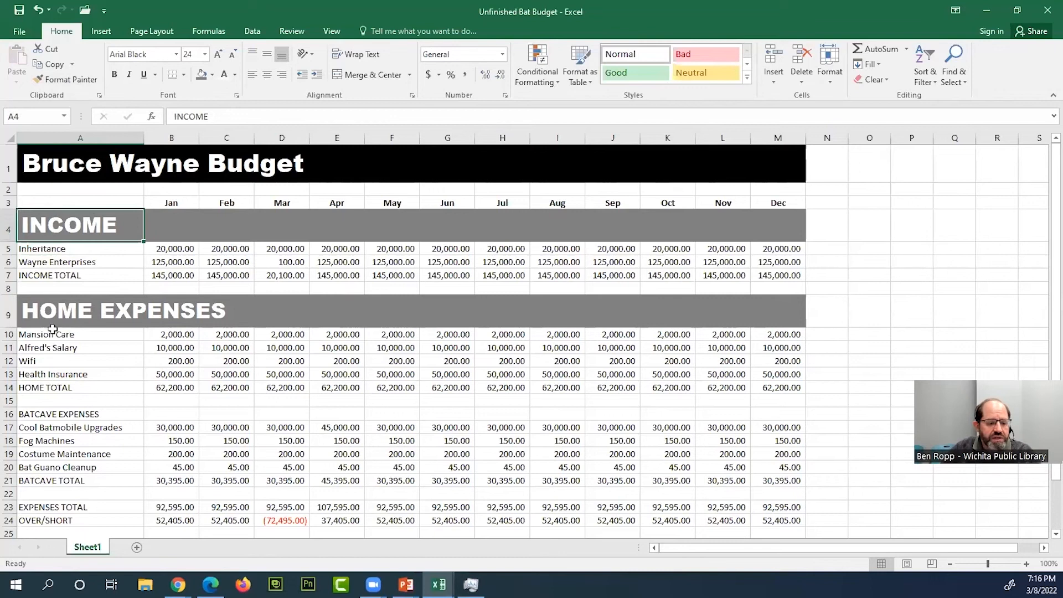
{"action": "left_click", "coordinate": [65, 81]}
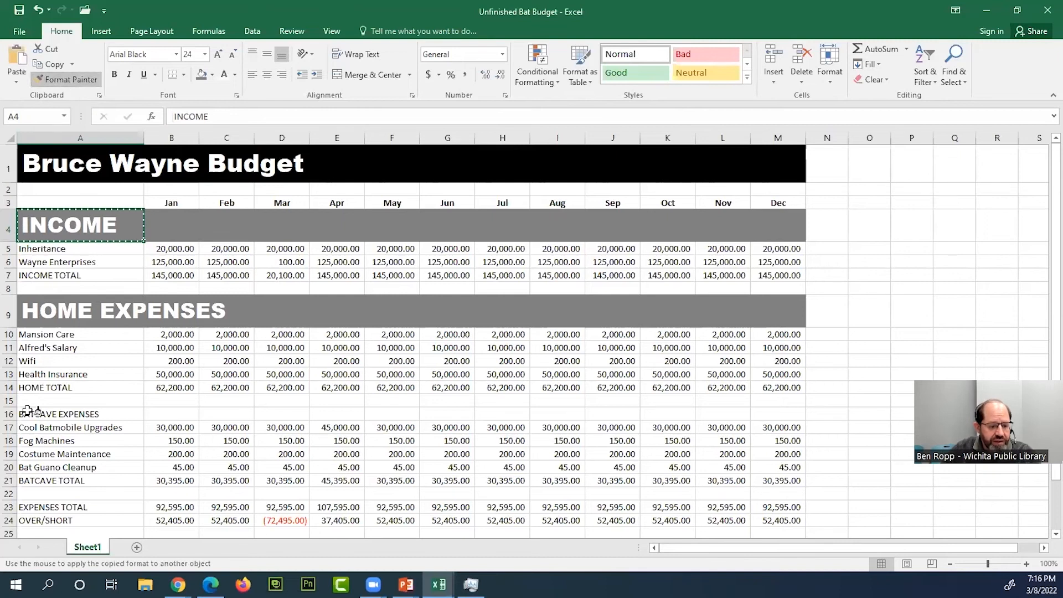
{"action": "mouse_move", "coordinate": [26, 412]}
{"action": "left_mouse_down"}
{"action": "mouse_move", "coordinate": [524, 412]}
{"action": "mouse_move", "coordinate": [648, 424]}
{"action": "mouse_move", "coordinate": [776, 413]}
{"action": "left_mouse_up"}
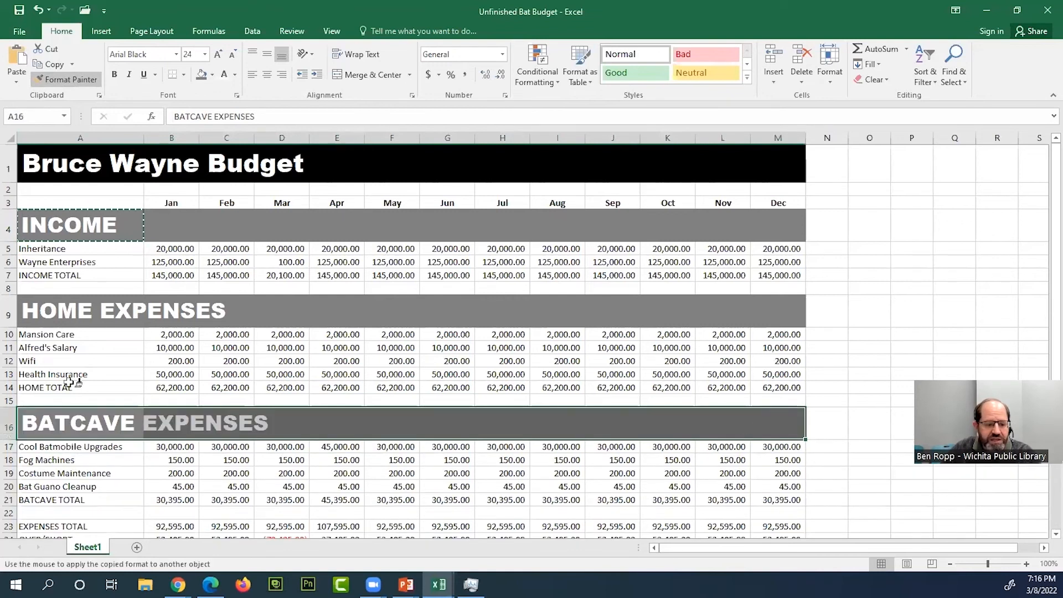
- Try the INCOME heading's formatting on the EXPENSES TOTAL and OVER/SHORT labels in A23:A24, undo it and clear the copy selection
{"action": "scroll", "coordinate": [75, 461], "scroll_direction": "down", "scroll_amount": 2}
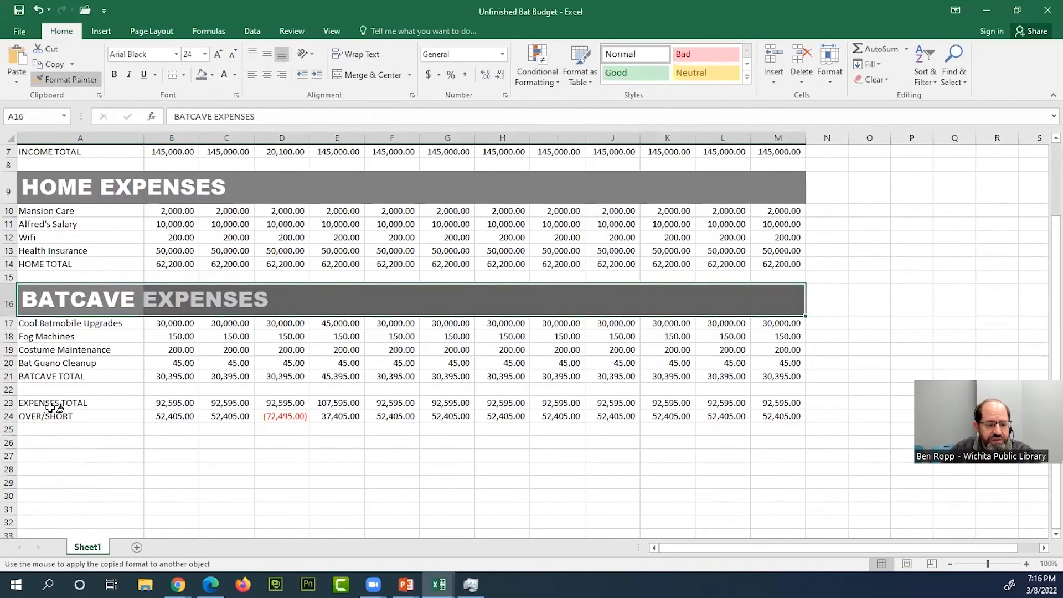
{"action": "left_click_drag", "start_coordinate": [53, 406], "coordinate": [58, 416]}
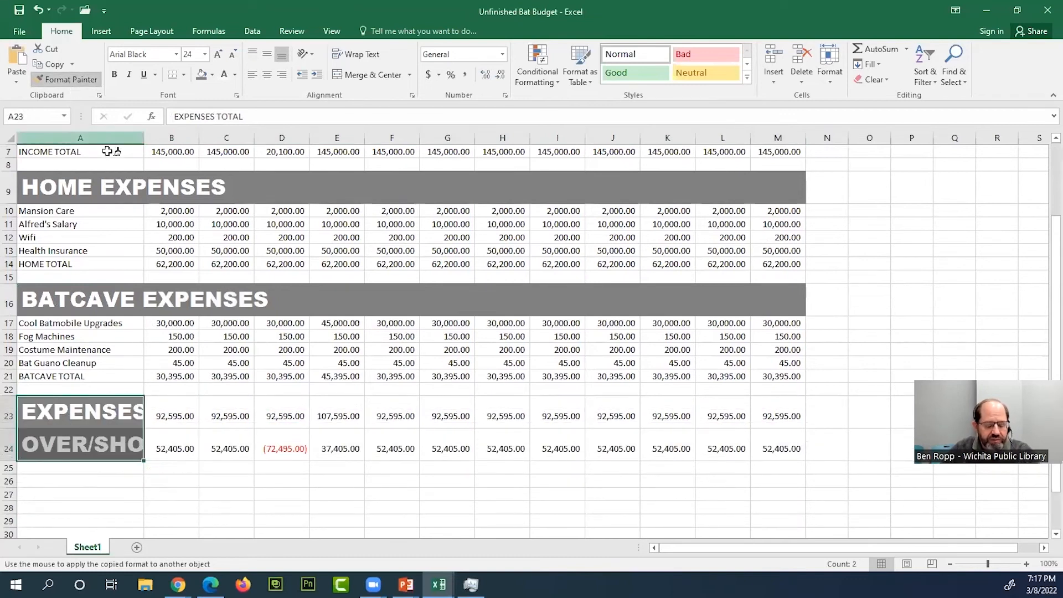
{"action": "left_click", "coordinate": [75, 81]}
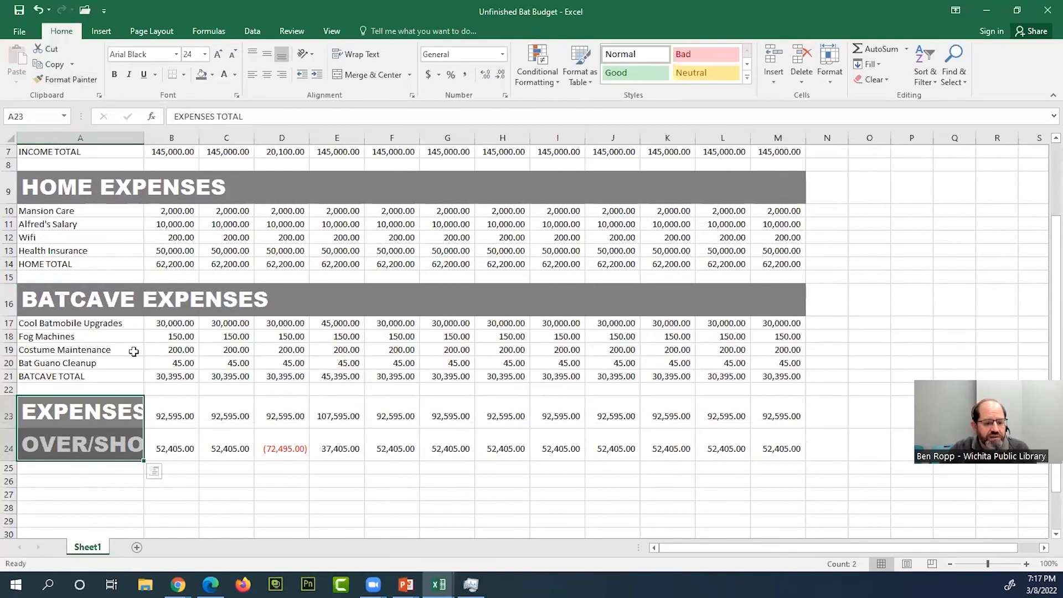
{"action": "left_click", "coordinate": [39, 12]}
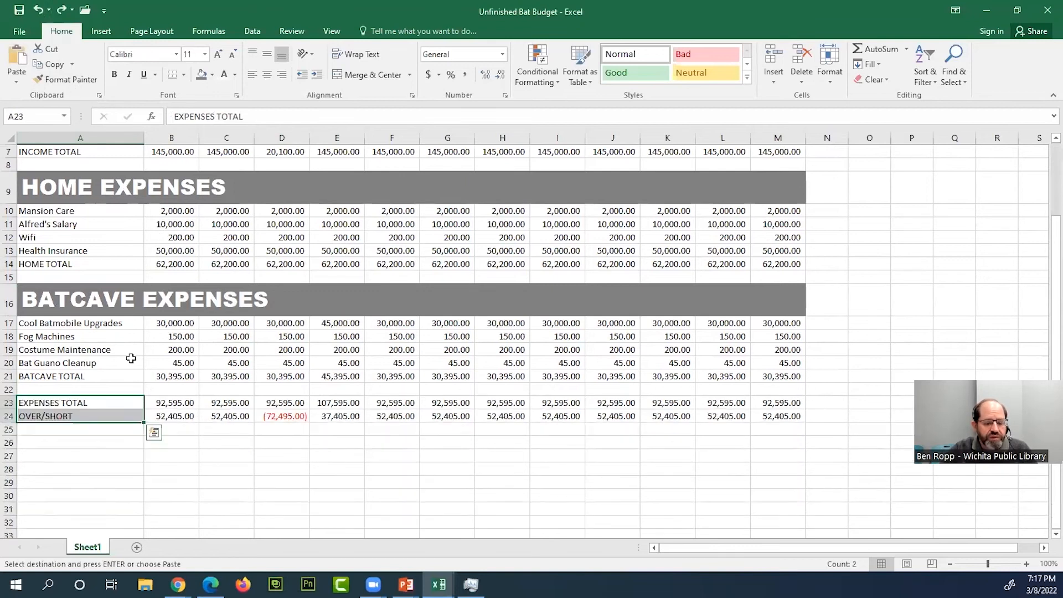
{"action": "left_click", "coordinate": [127, 361]}
{"action": "left_click", "coordinate": [75, 409]}
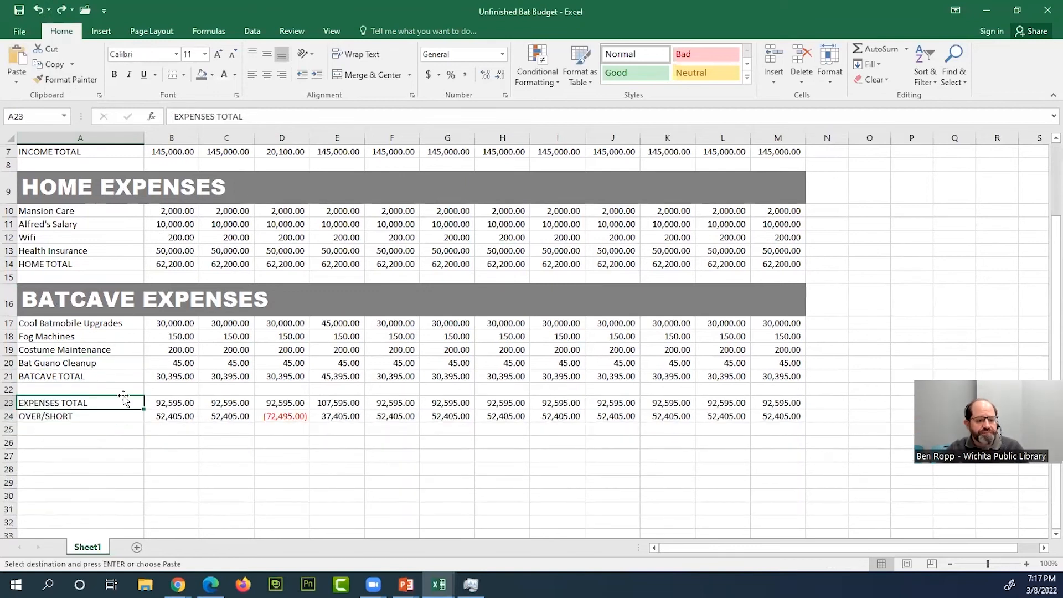
{"action": "scroll", "coordinate": [89, 370], "scroll_direction": "up", "scroll_amount": 2}
{"action": "left_click", "coordinate": [162, 263]}
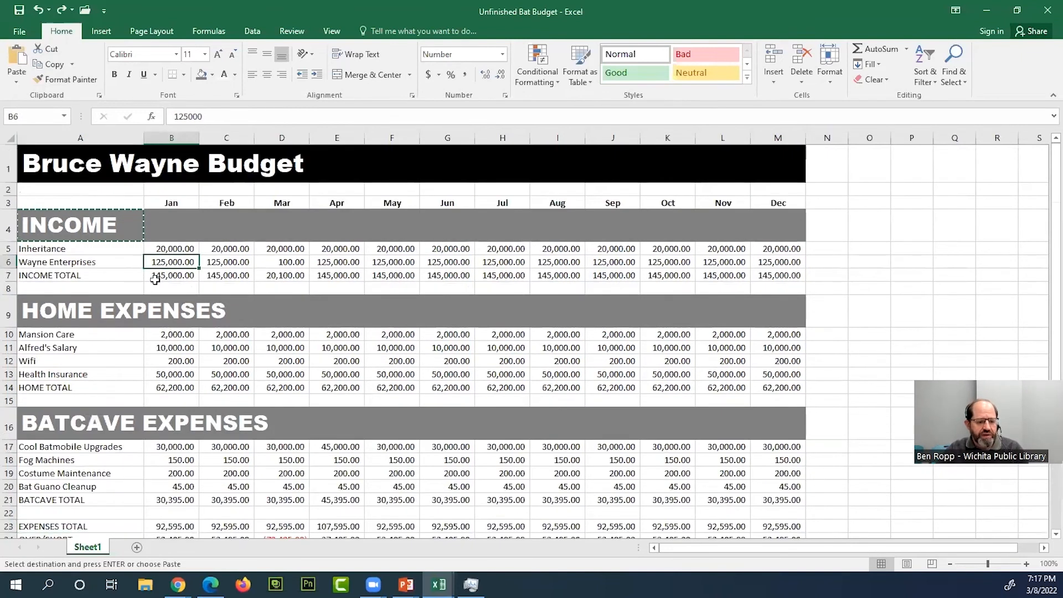
{"action": "key", "text": "Escape"}
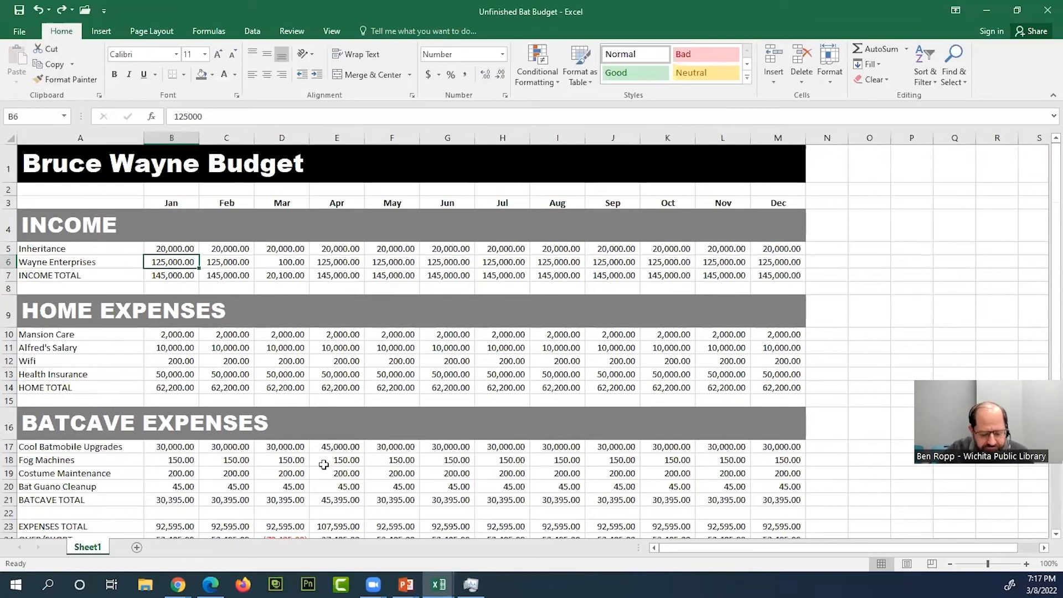
- Reduce the font size of the entire INCOME heading row 4 to 20
{"action": "scroll", "coordinate": [244, 424], "scroll_direction": "down", "scroll_amount": 3}
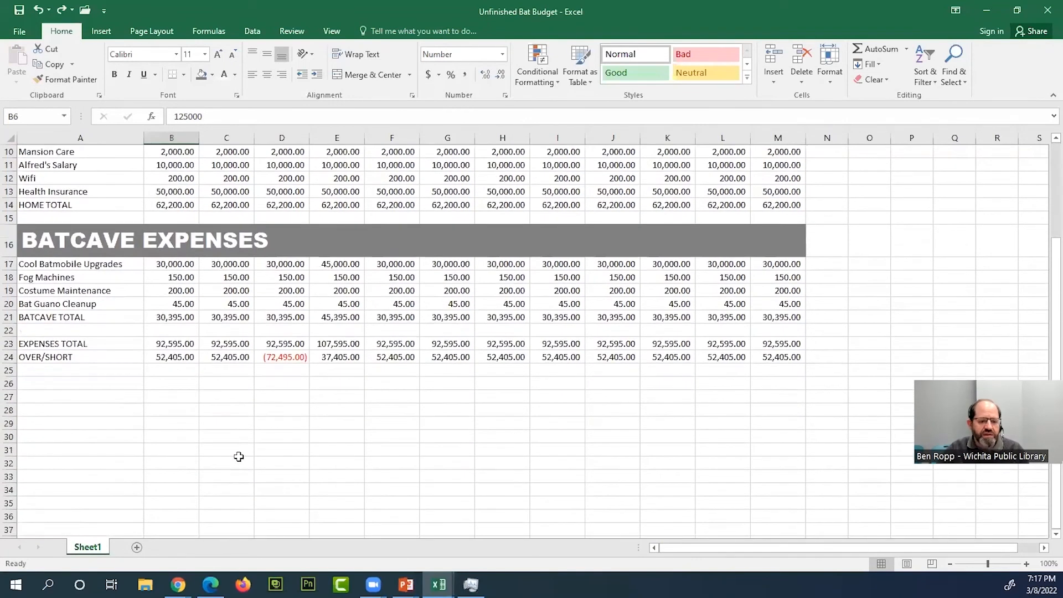
{"action": "scroll", "coordinate": [238, 457], "scroll_direction": "up", "scroll_amount": 3}
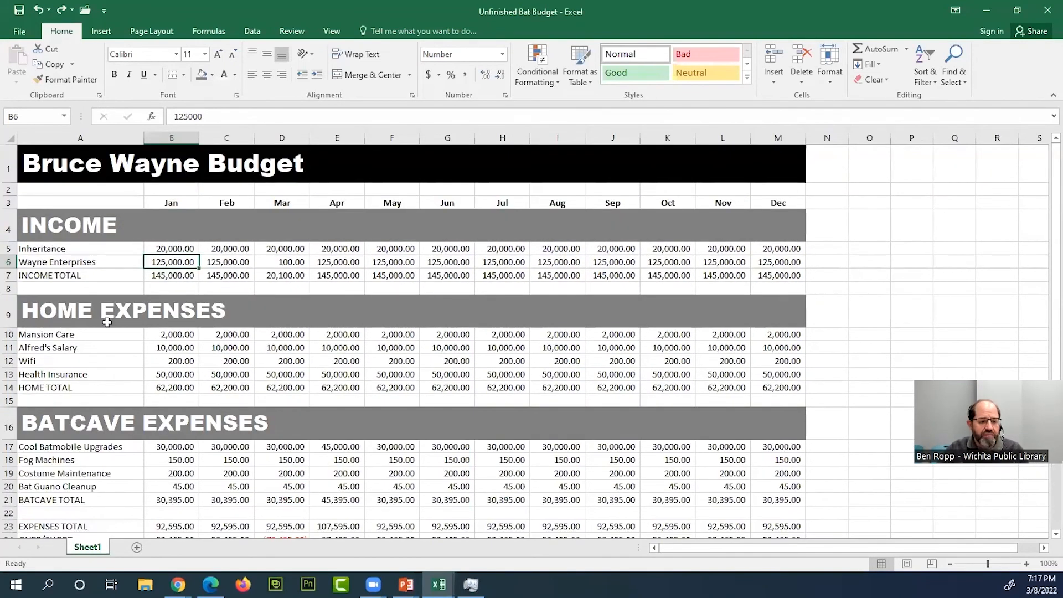
{"action": "left_click", "coordinate": [43, 233]}
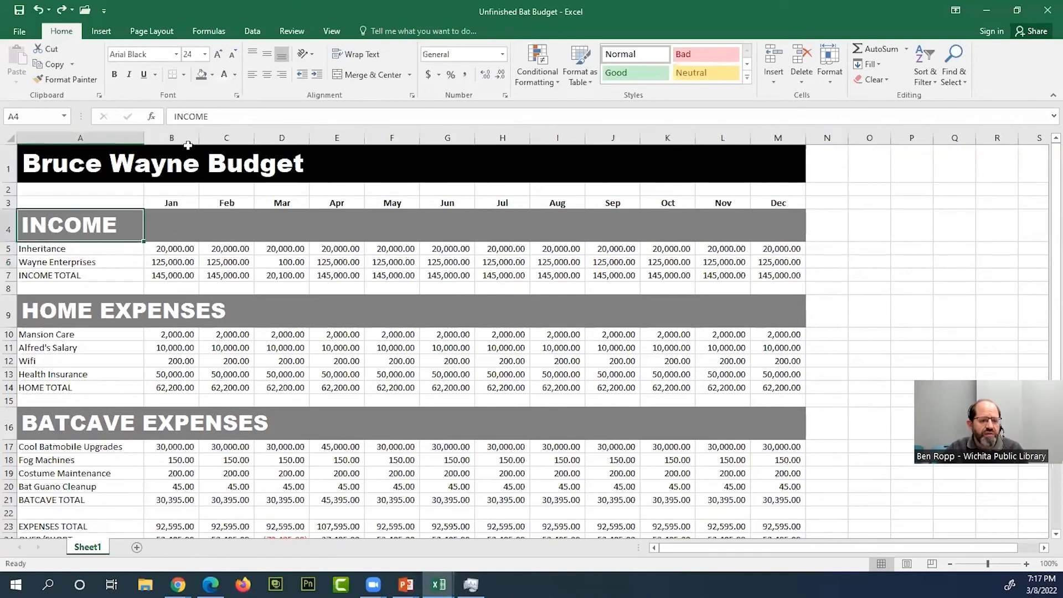
{"action": "left_click", "coordinate": [10, 224]}
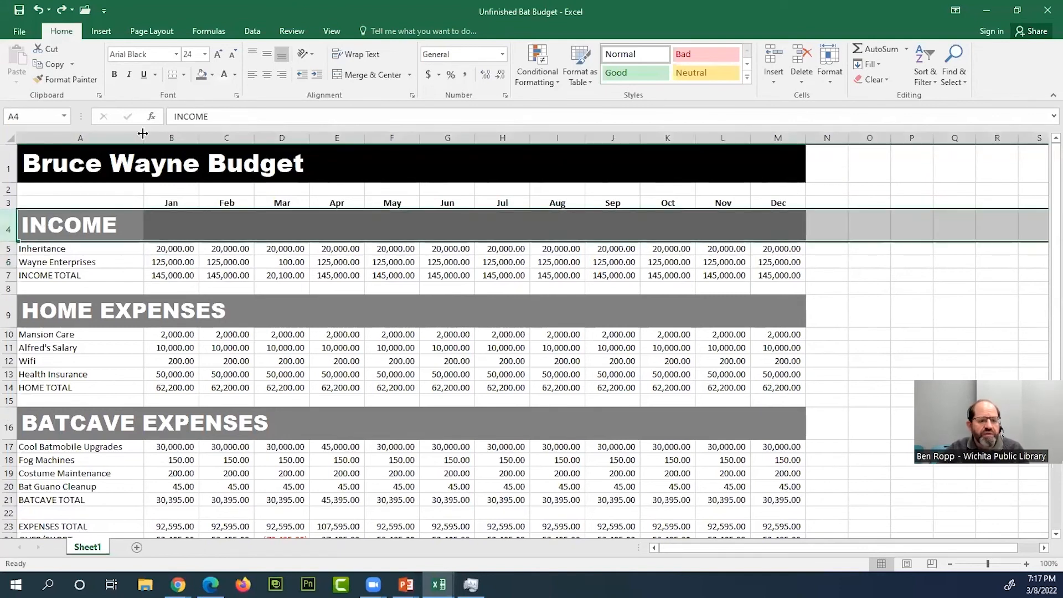
{"action": "left_click", "coordinate": [233, 55]}
{"action": "left_click", "coordinate": [233, 55]}
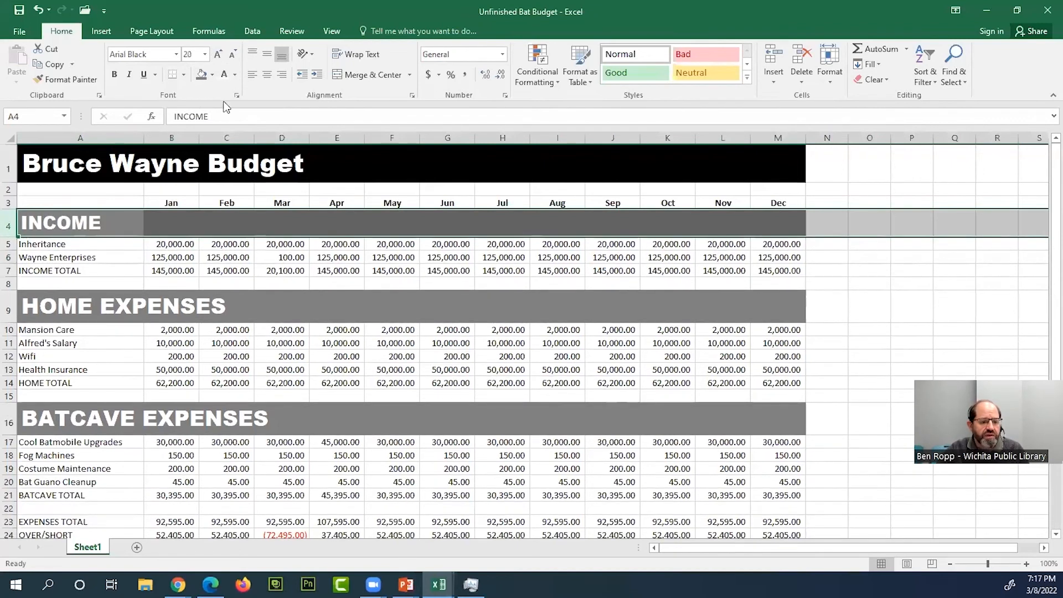
- Copy the INCOME heading's formatting to the heading rows A9:M9 and A16:M16 with a repeating Format Painter
{"action": "left_click", "coordinate": [116, 218]}
{"action": "left_click", "coordinate": [65, 80]}
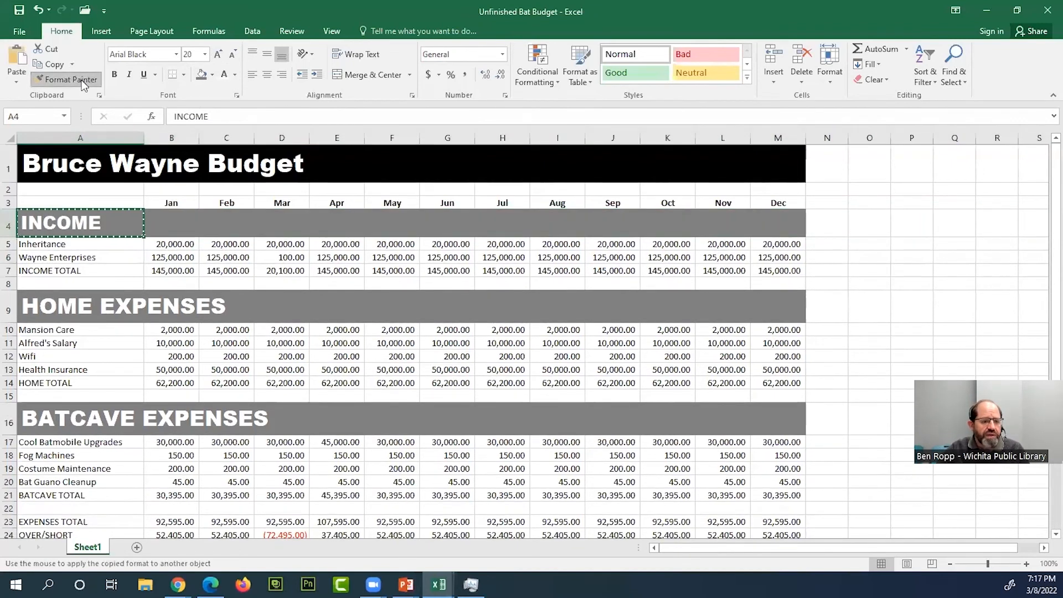
{"action": "left_click_drag", "start_coordinate": [46, 310], "coordinate": [783, 309]}
{"action": "left_click_drag", "start_coordinate": [53, 408], "coordinate": [780, 413]}
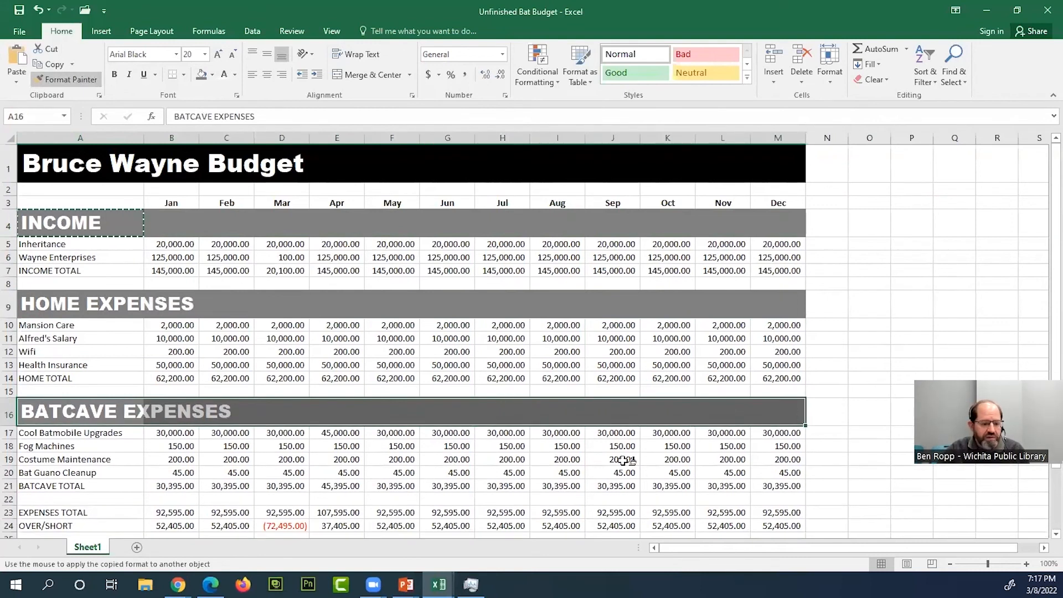
- Try painting the INCOME heading's formatting onto the January HOME TOTAL in B14 and undo it
{"action": "left_click", "coordinate": [152, 378]}
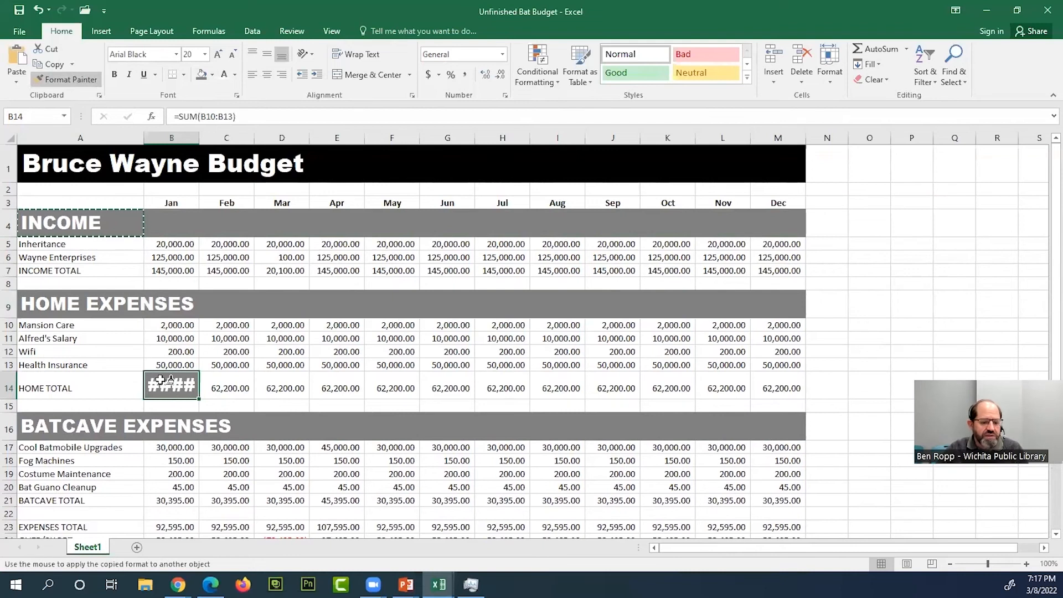
{"action": "left_click", "coordinate": [37, 9]}
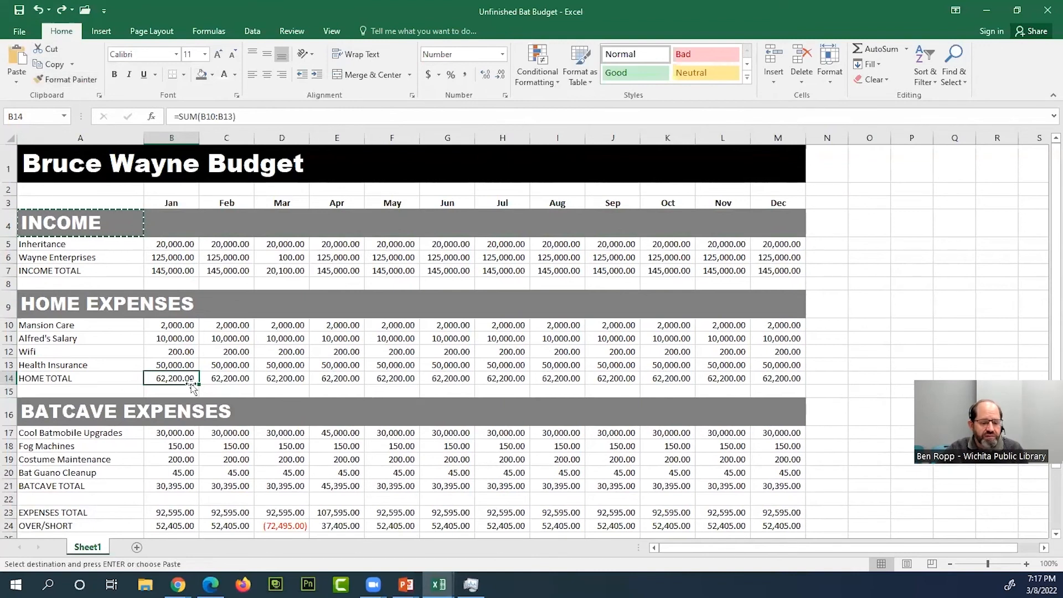
{"action": "left_click", "coordinate": [227, 357]}
{"action": "scroll", "coordinate": [218, 398], "scroll_direction": "down", "scroll_amount": 2}
{"action": "scroll", "coordinate": [177, 364], "scroll_direction": "up", "scroll_amount": 2}
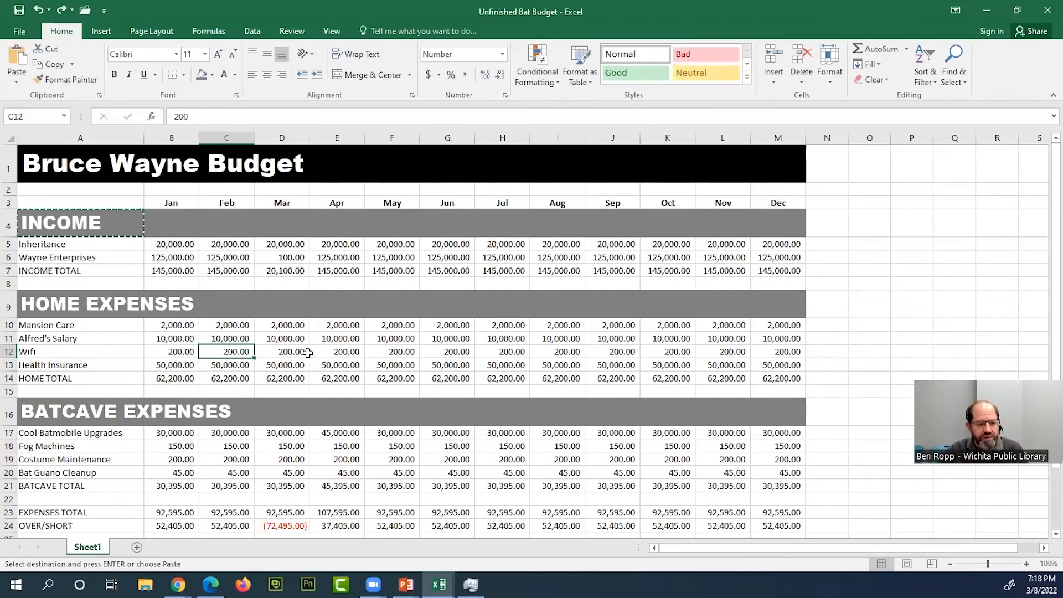
{"action": "scroll", "coordinate": [294, 366], "scroll_direction": "down", "scroll_amount": 1}
{"action": "scroll", "coordinate": [283, 372], "scroll_direction": "up", "scroll_amount": 1}
{"action": "scroll", "coordinate": [283, 373], "scroll_direction": "up", "scroll_amount": 1}
{"action": "scroll", "coordinate": [161, 394], "scroll_direction": "down", "scroll_amount": 1}
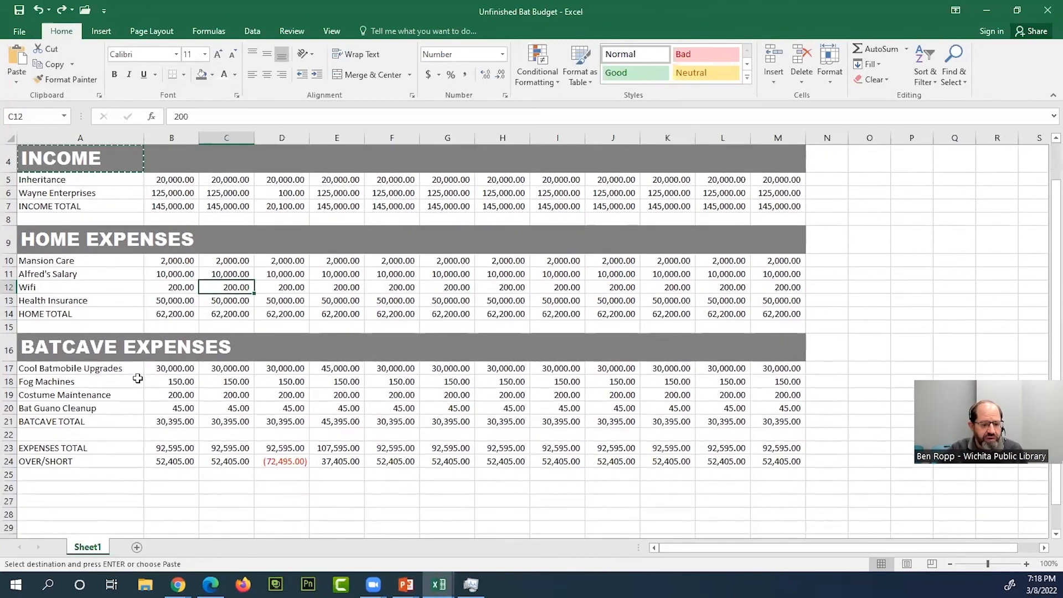
{"action": "scroll", "coordinate": [137, 378], "scroll_direction": "up", "scroll_amount": 1}
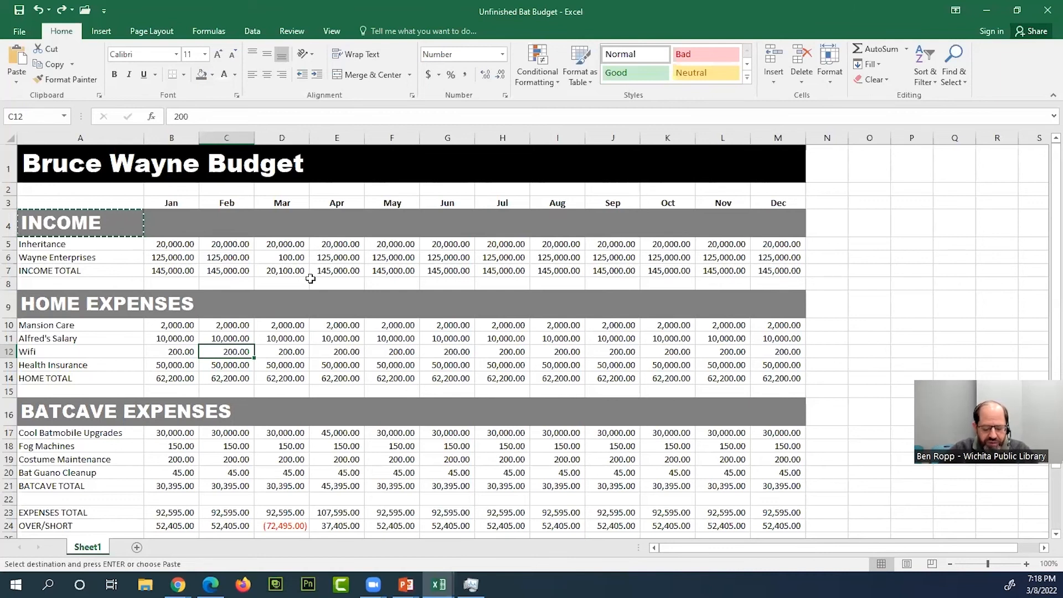
- Clear the copy selection and insert a blank row above the Wifi row in the HOME EXPENSES section
{"action": "left_click", "coordinate": [76, 352]}
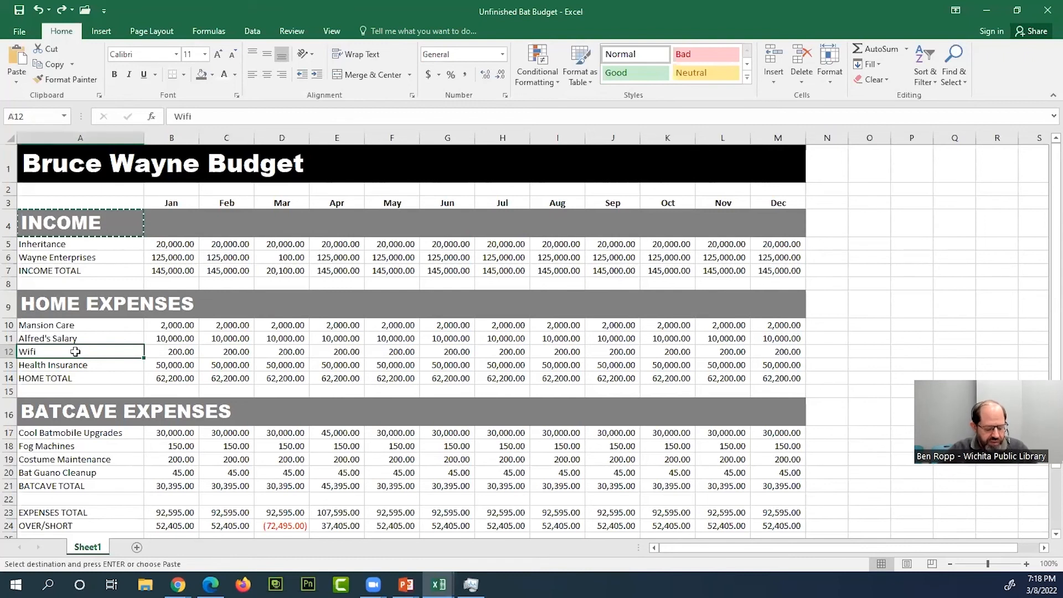
{"action": "key", "text": "Escape"}
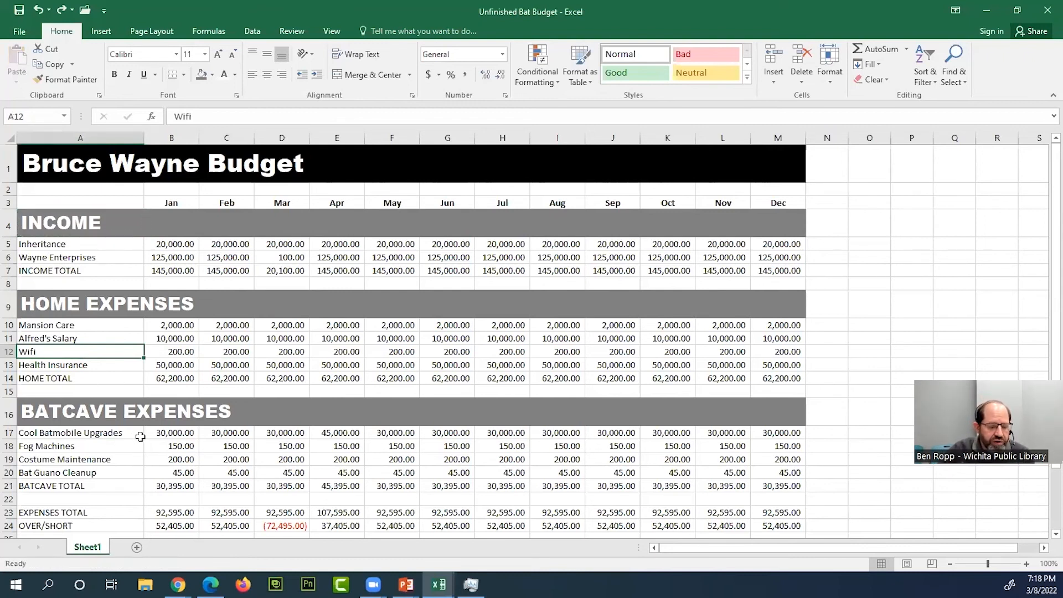
{"action": "scroll", "coordinate": [140, 437], "scroll_direction": "down", "scroll_amount": 1}
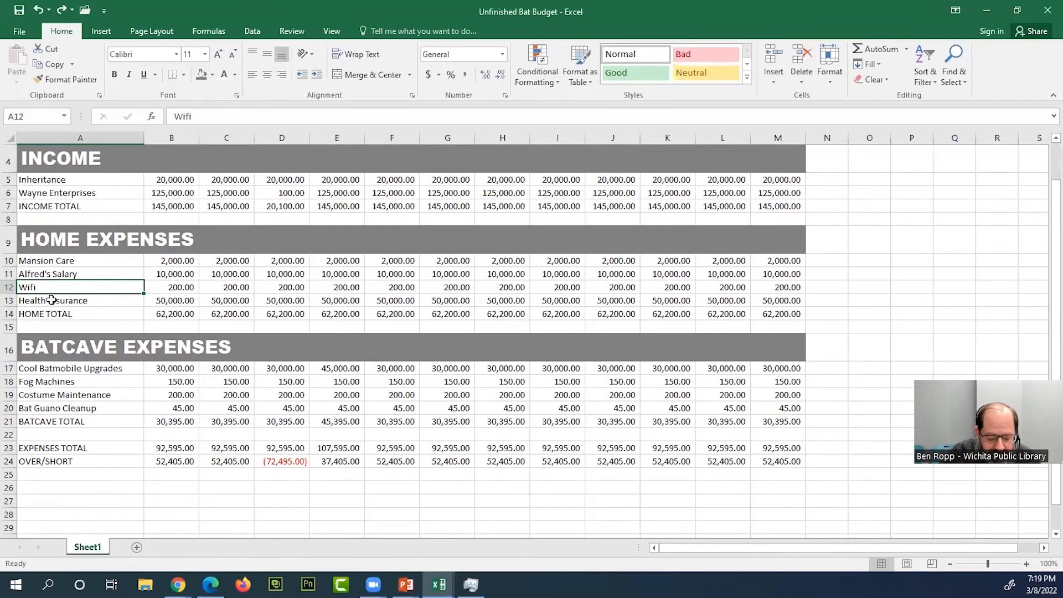
{"action": "right_click", "coordinate": [12, 288]}
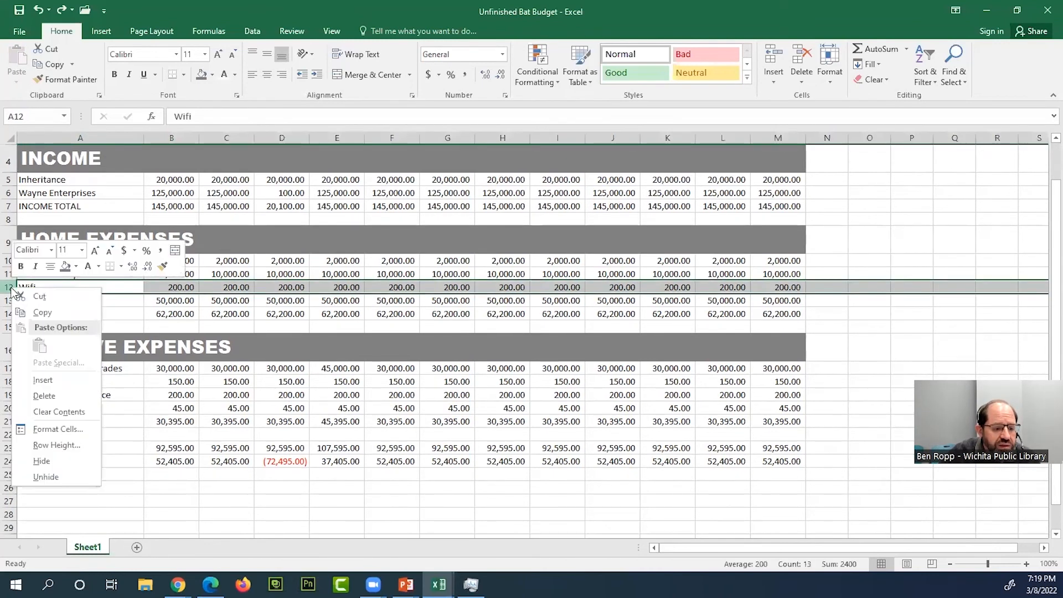
{"action": "left_click", "coordinate": [44, 381]}
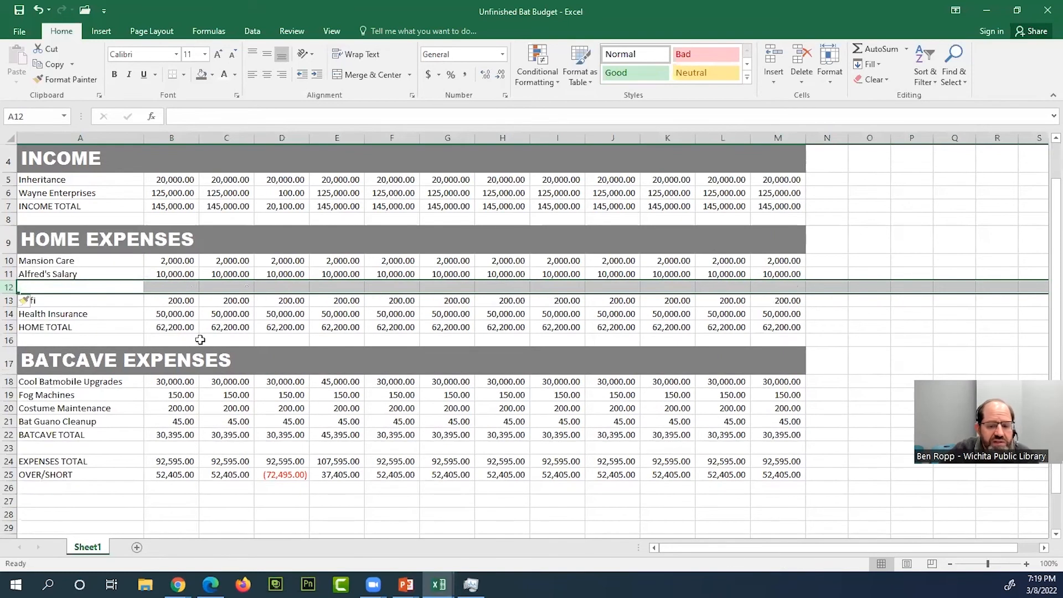
{"action": "left_click", "coordinate": [202, 316]}
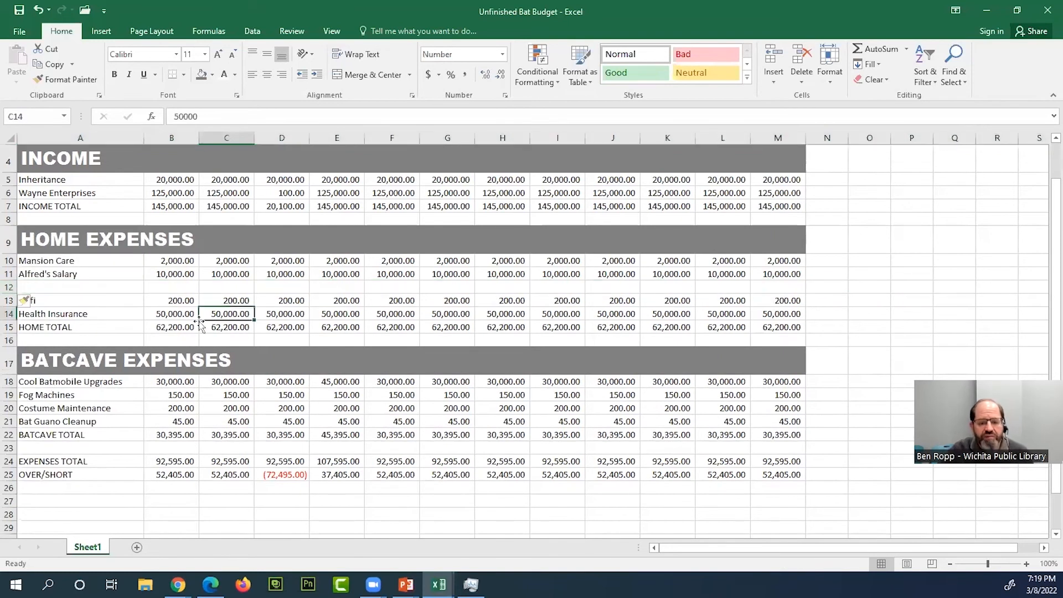
- Label the blank row above Wifi in HOME EXPENSES as "Villian Legal Fees" in cell A12
{"action": "left_click", "coordinate": [55, 289]}
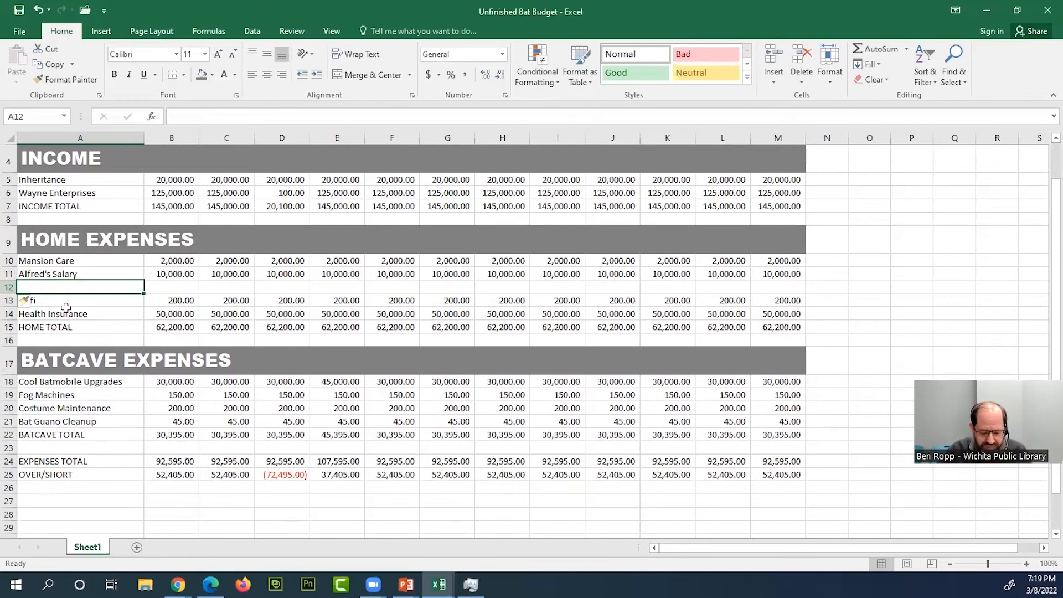
{"action": "type", "text": "vILLIAN"}
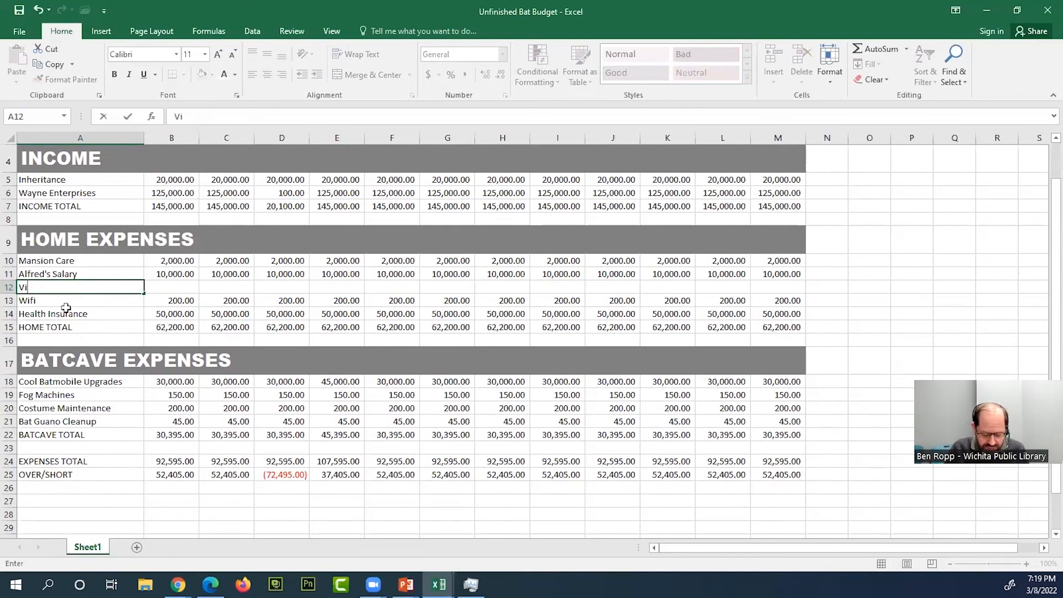
{"action": "type", "text": "an"}
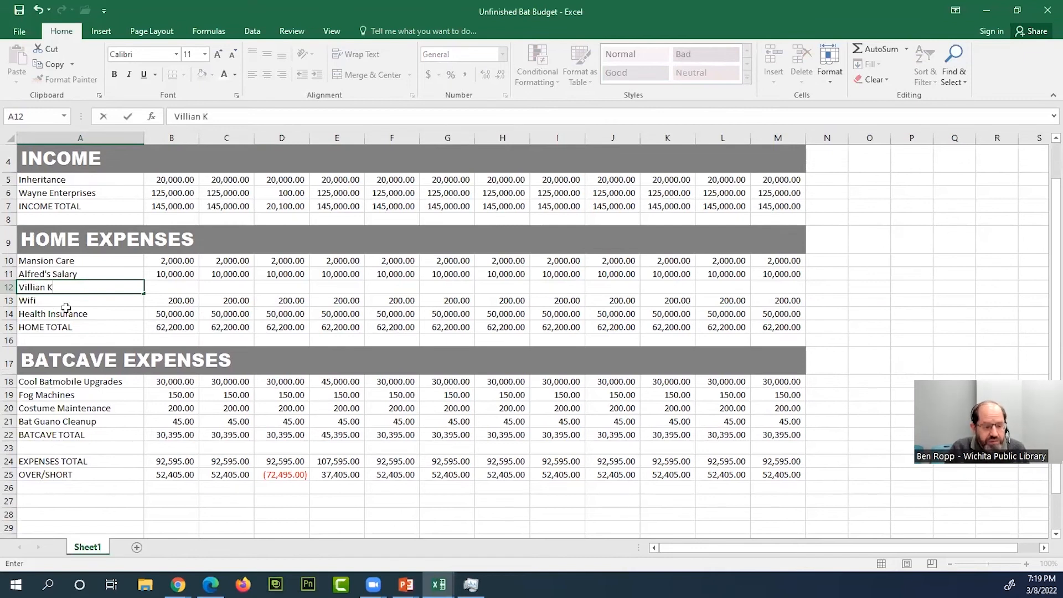
{"action": "type", "text": " Legal Fees"}
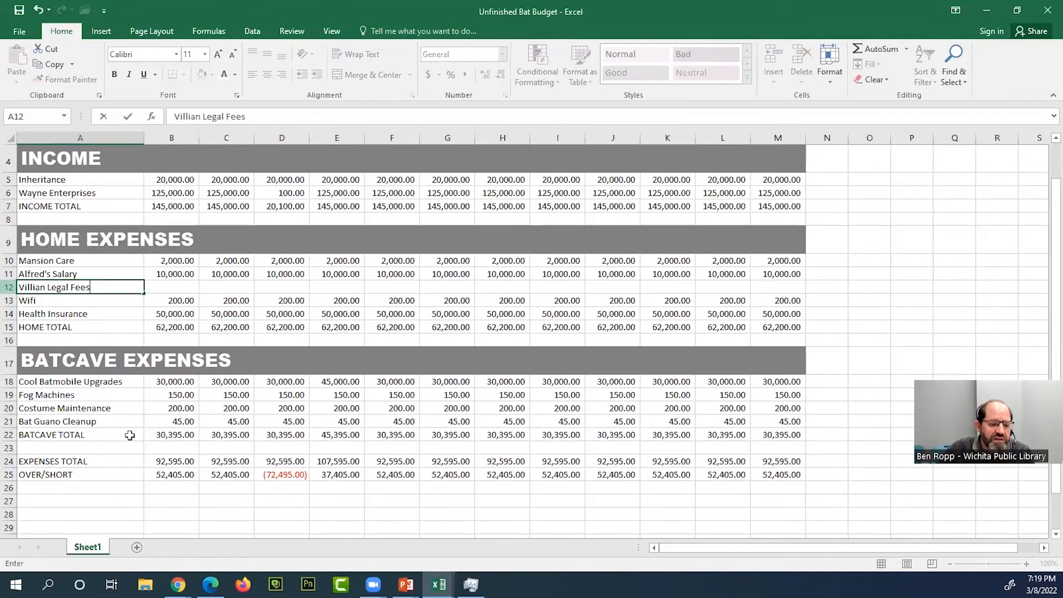
{"action": "key", "text": "Return"}
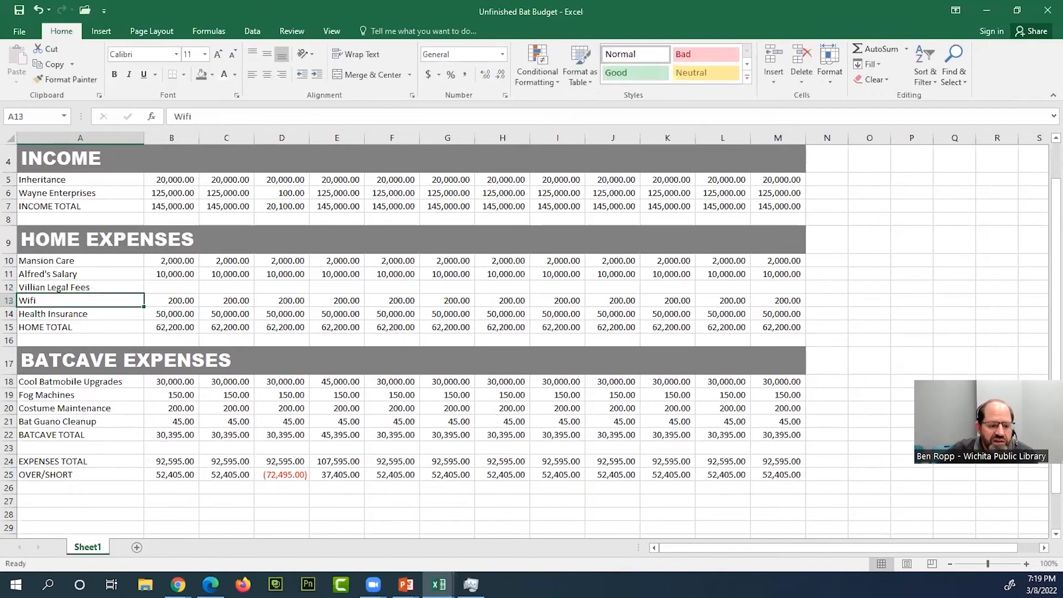
{"action": "left_click", "coordinate": [183, 288]}
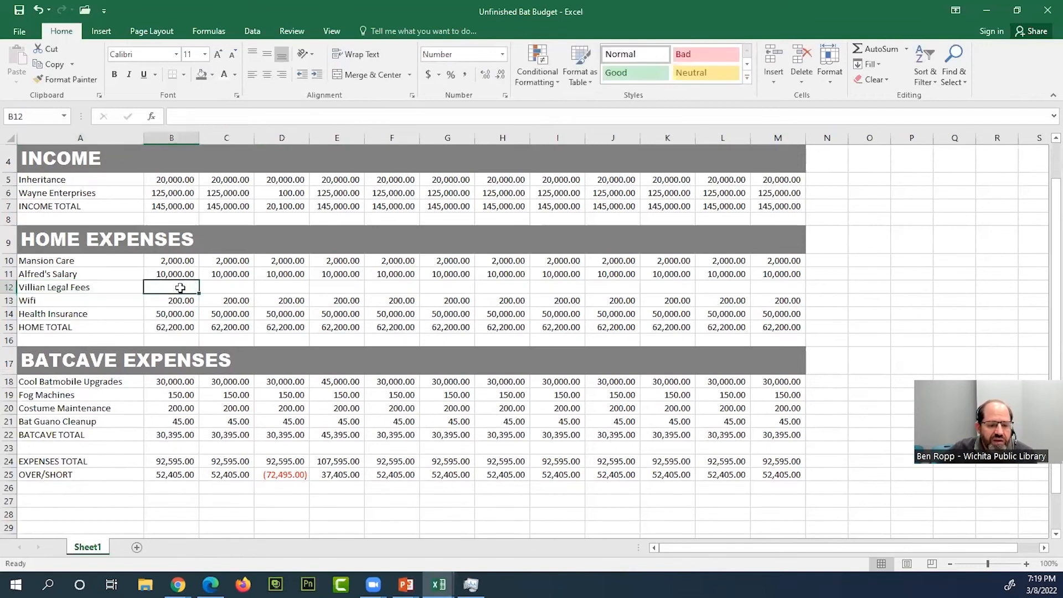
- Delete the entire Villian Legal Fees row from the HOME EXPENSES section
{"action": "left_click", "coordinate": [10, 287]}
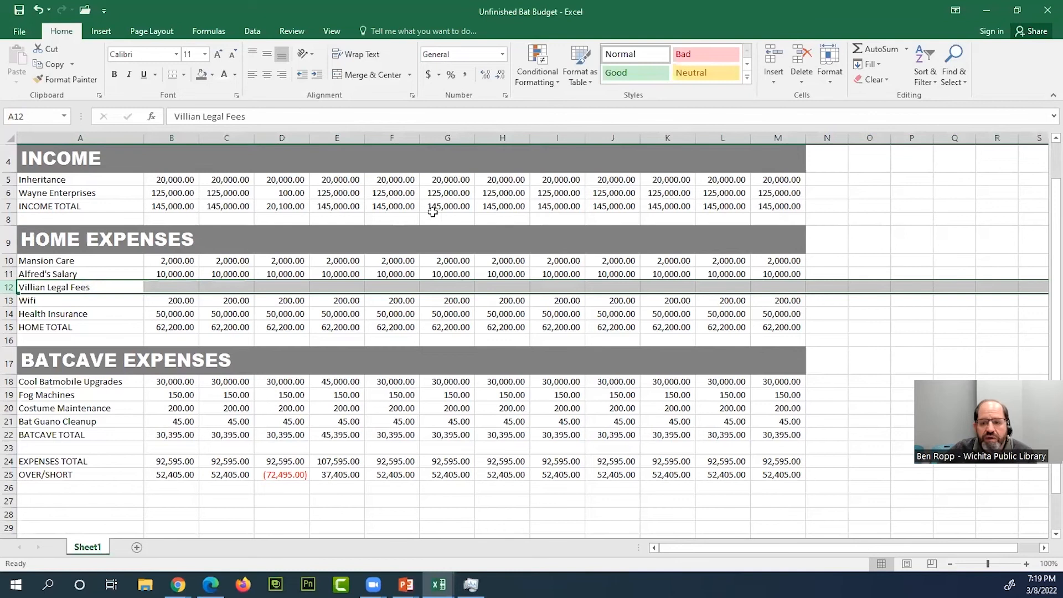
{"action": "left_click", "coordinate": [804, 58]}
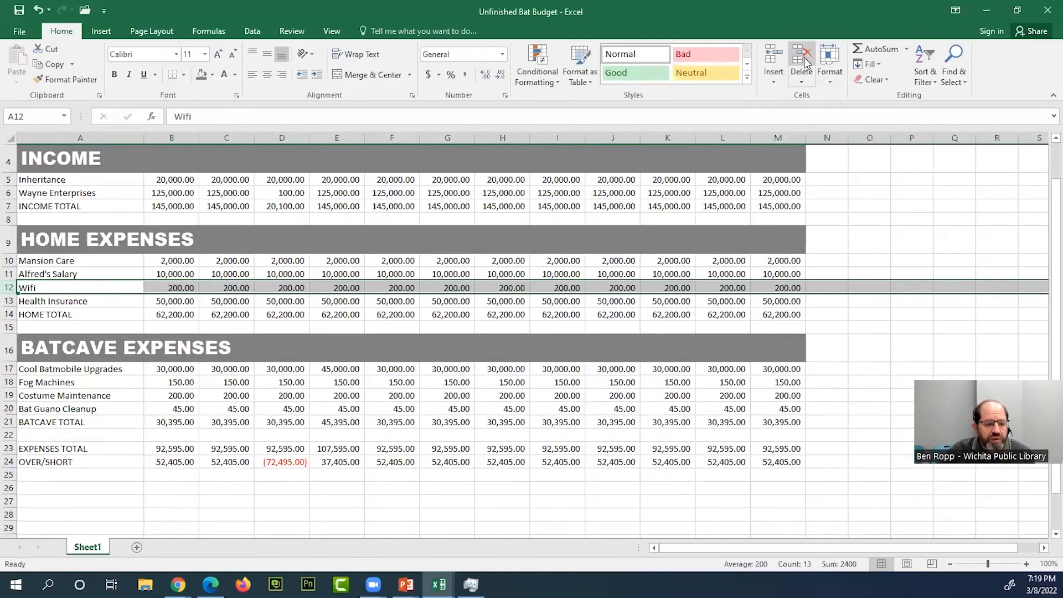
{"action": "right_click", "coordinate": [10, 287]}
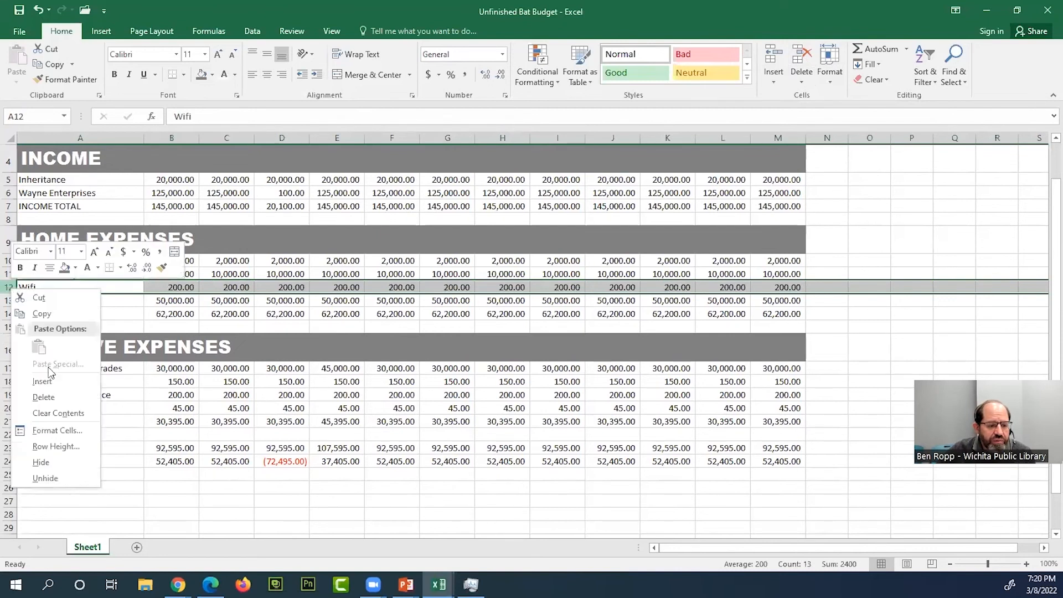
{"action": "left_click", "coordinate": [189, 286]}
{"action": "left_click", "coordinate": [172, 325]}
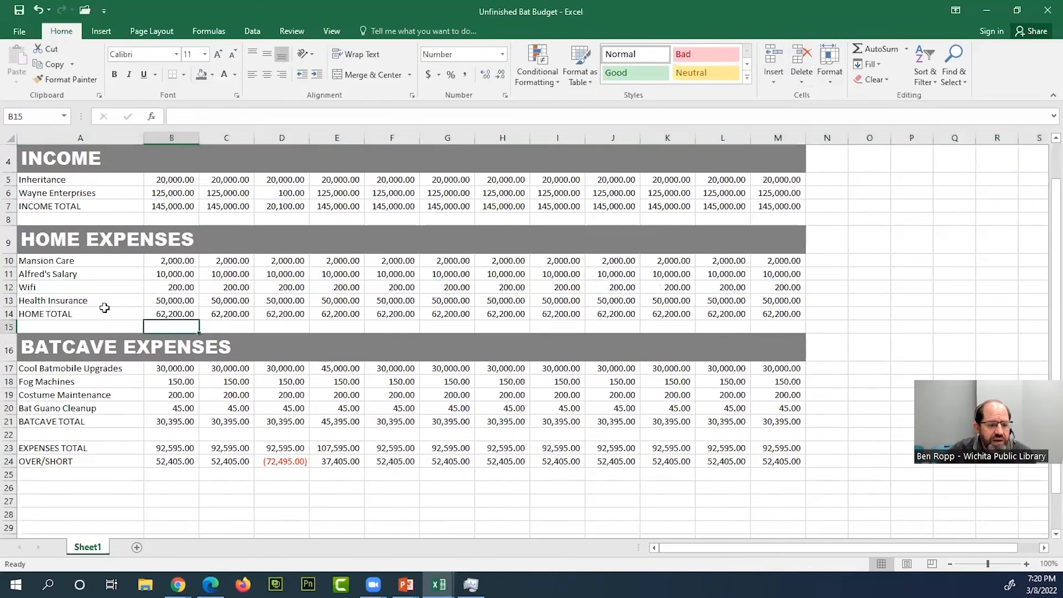
- Try inserting a single blank sheet row above the Wifi row, and undo it
{"action": "left_click", "coordinate": [12, 288]}
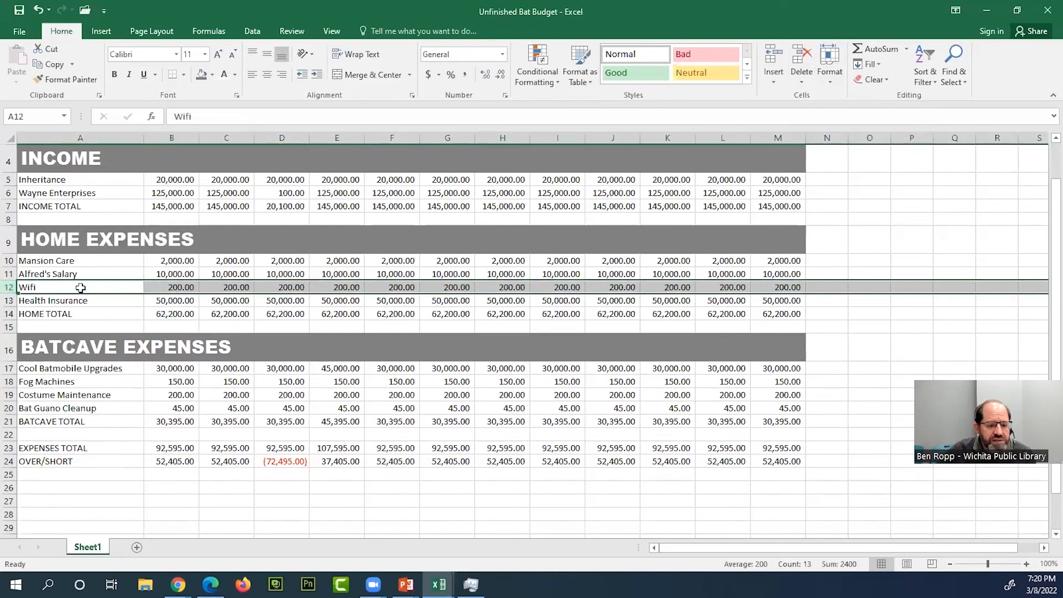
{"action": "right_click", "coordinate": [158, 287]}
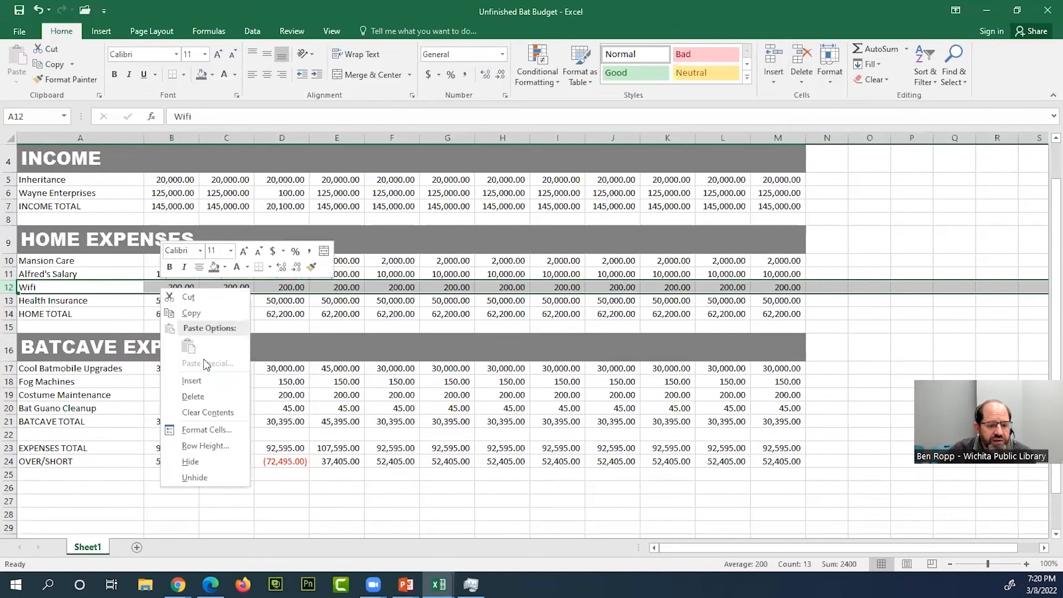
{"action": "left_click", "coordinate": [191, 380]}
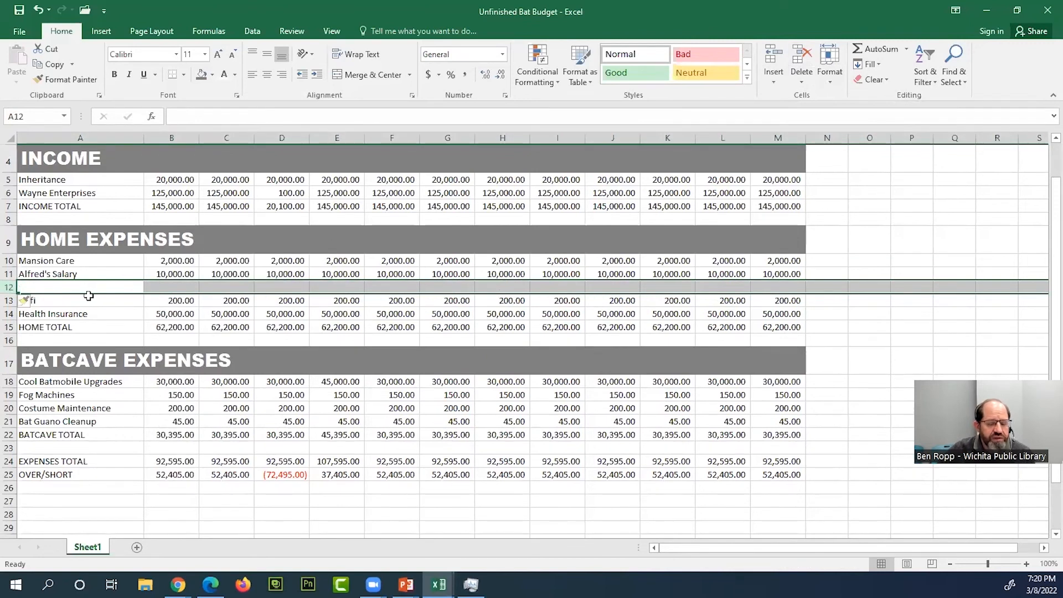
{"action": "left_click", "coordinate": [282, 300]}
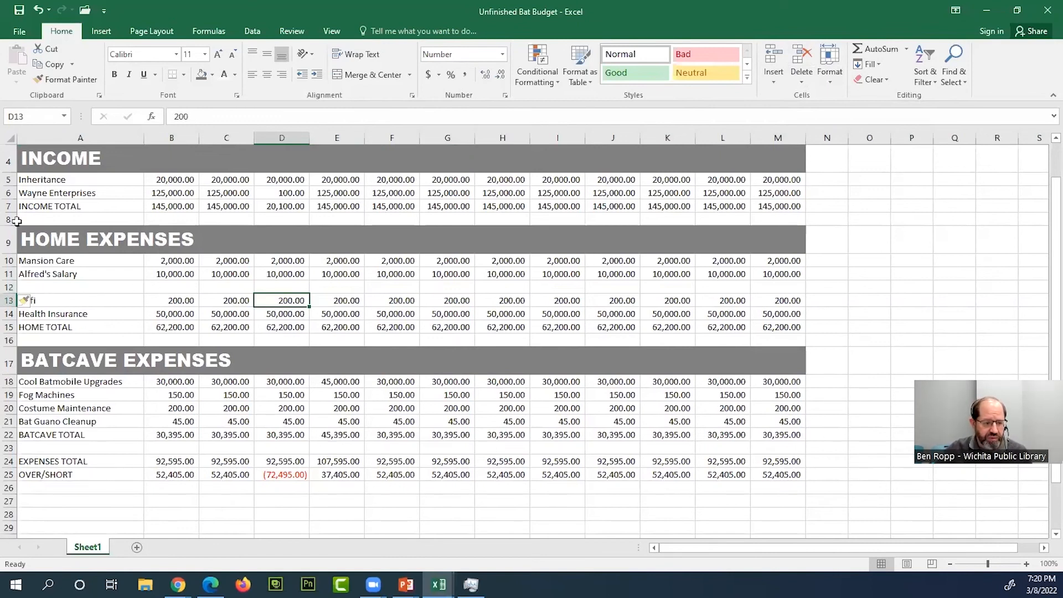
{"action": "left_click", "coordinate": [39, 10]}
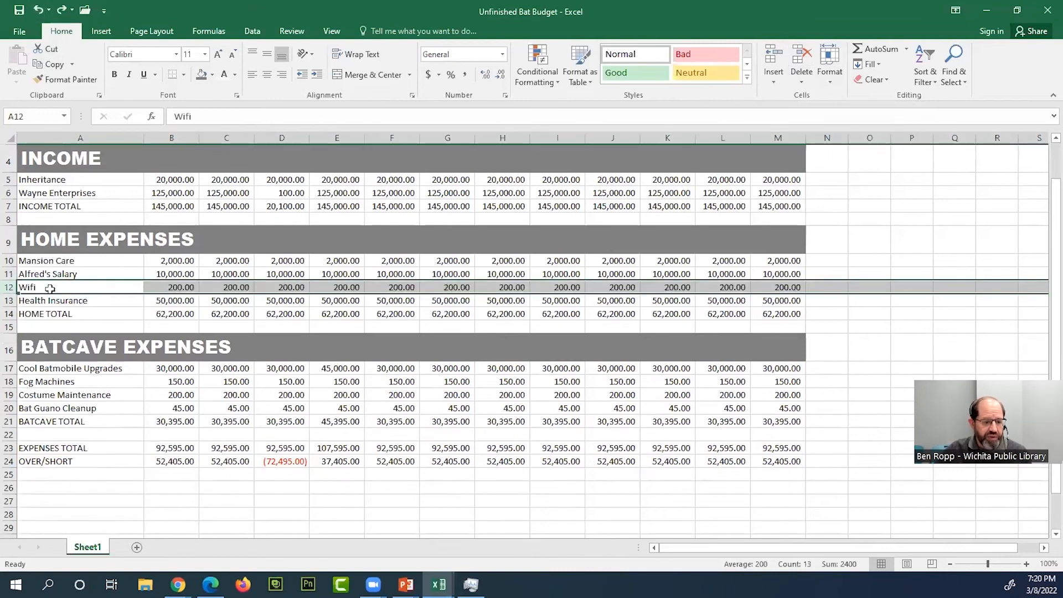
- Insert two blank rows at once above the Wifi row by selecting rows 12 and 13
{"action": "left_click_drag", "start_coordinate": [10, 274], "coordinate": [10, 287]}
{"action": "left_click_drag", "start_coordinate": [7, 290], "coordinate": [8, 301]}
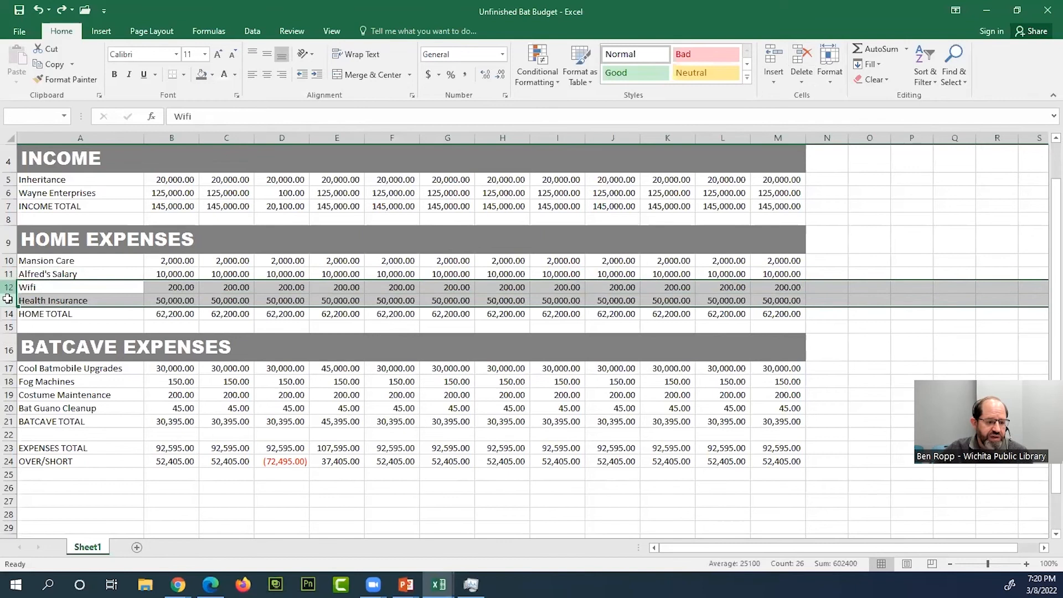
{"action": "right_click", "coordinate": [50, 293]}
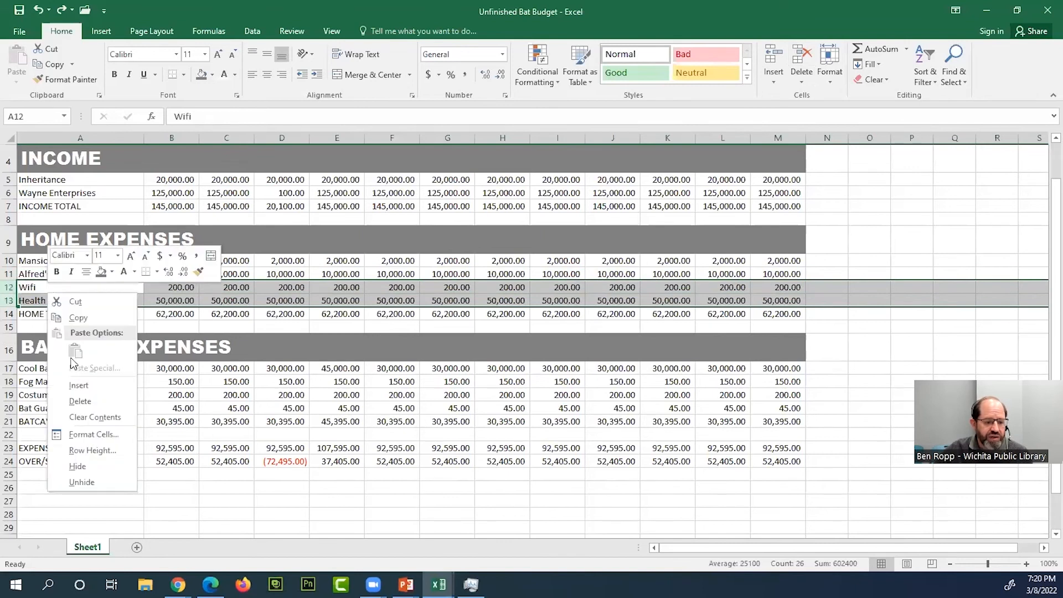
{"action": "left_click", "coordinate": [79, 385]}
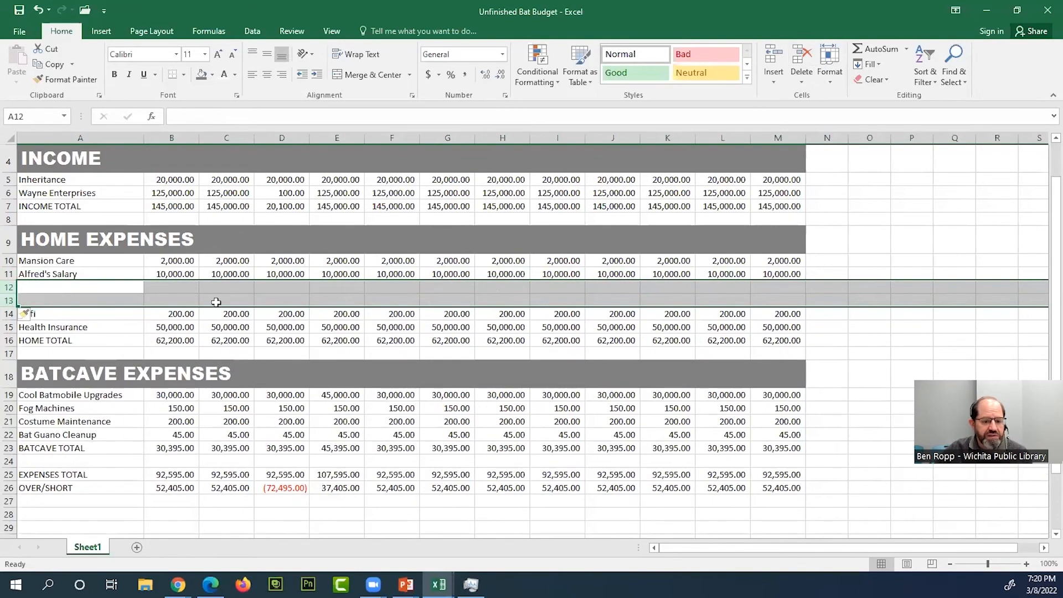
{"action": "left_click", "coordinate": [268, 297]}
{"action": "left_click", "coordinate": [486, 327]}
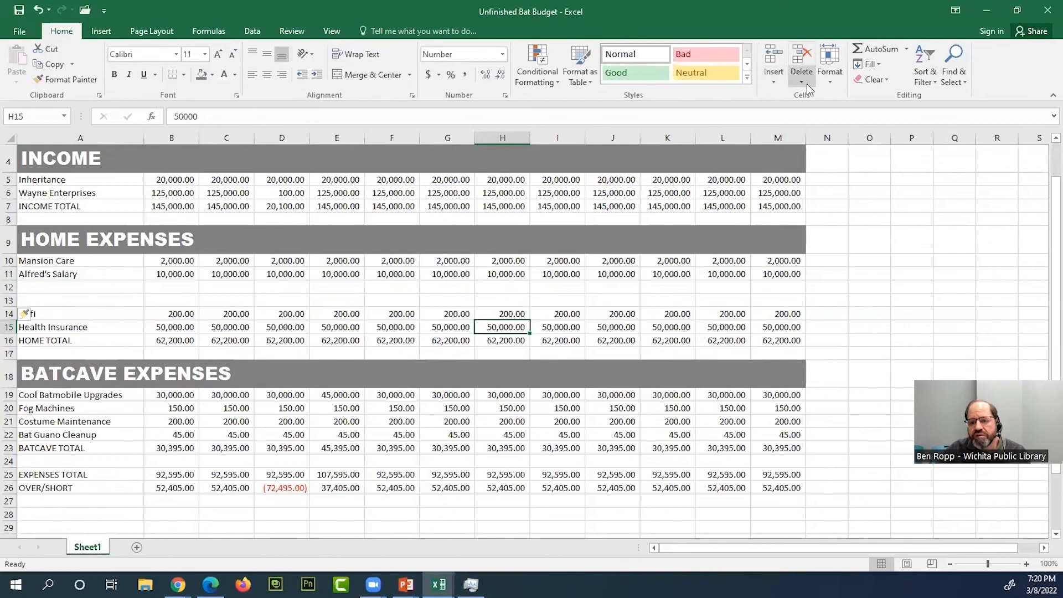
- Insert a blank sheet row above Bat Guano Cleanup in BATCAVE EXPENSES, based on the selected cell F22
{"action": "left_click", "coordinate": [775, 76]}
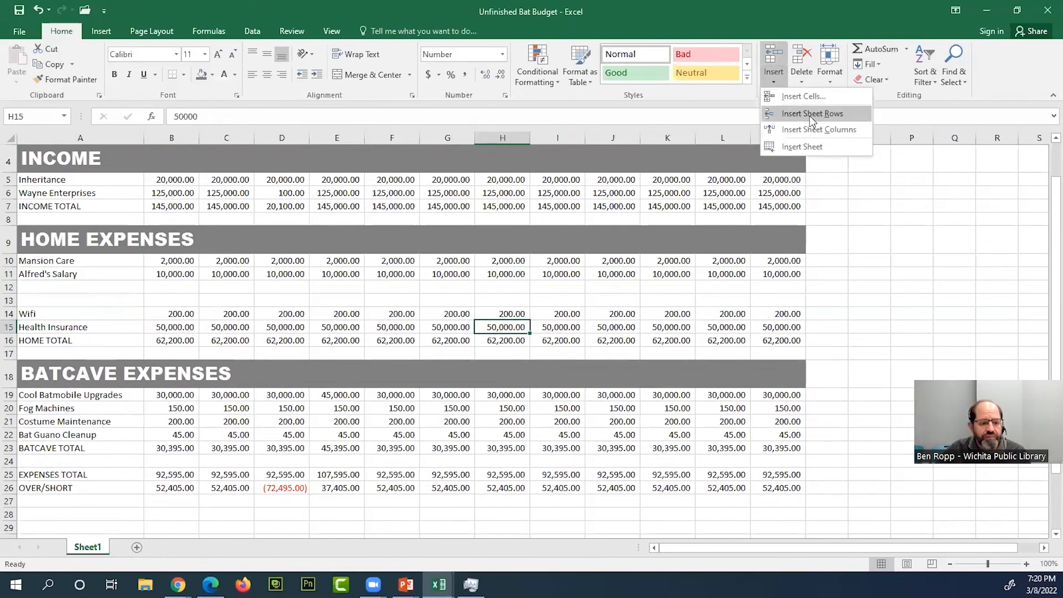
{"action": "left_click", "coordinate": [551, 323]}
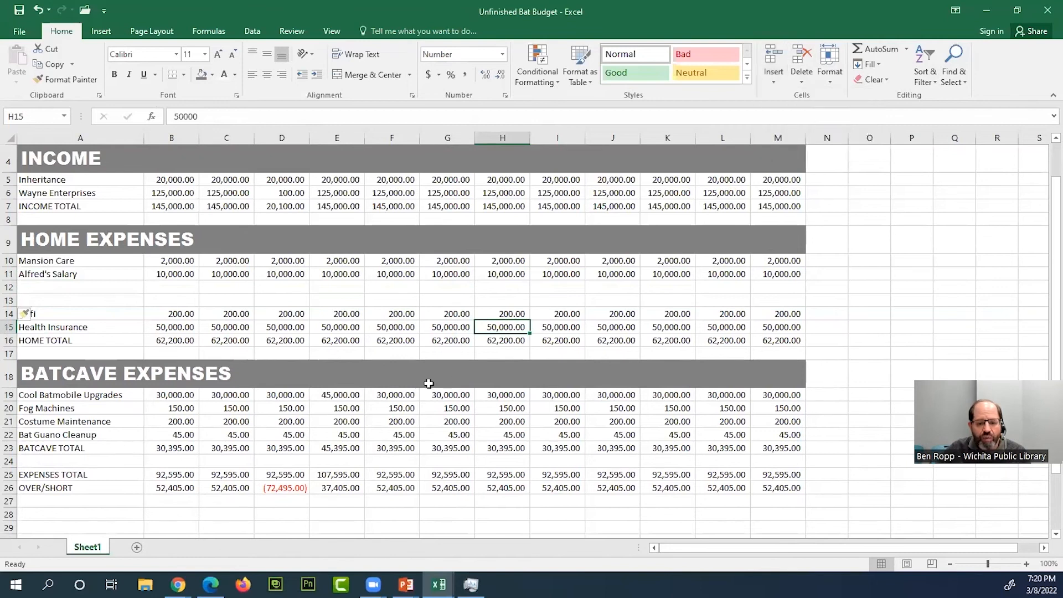
{"action": "left_click", "coordinate": [404, 433]}
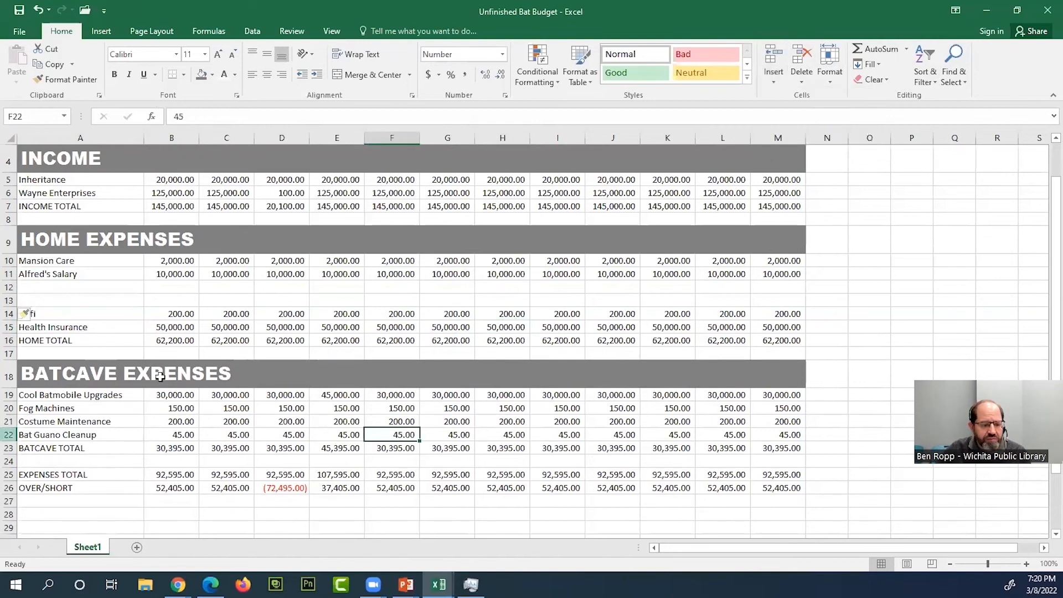
{"action": "left_click", "coordinate": [778, 75]}
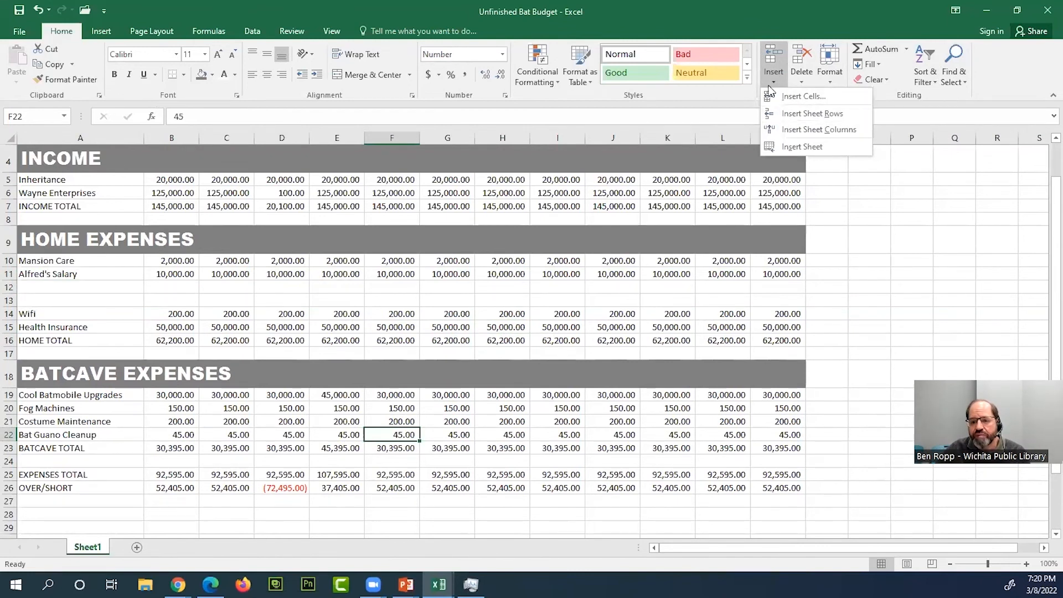
{"action": "left_click", "coordinate": [807, 118]}
{"action": "left_click", "coordinate": [508, 407]}
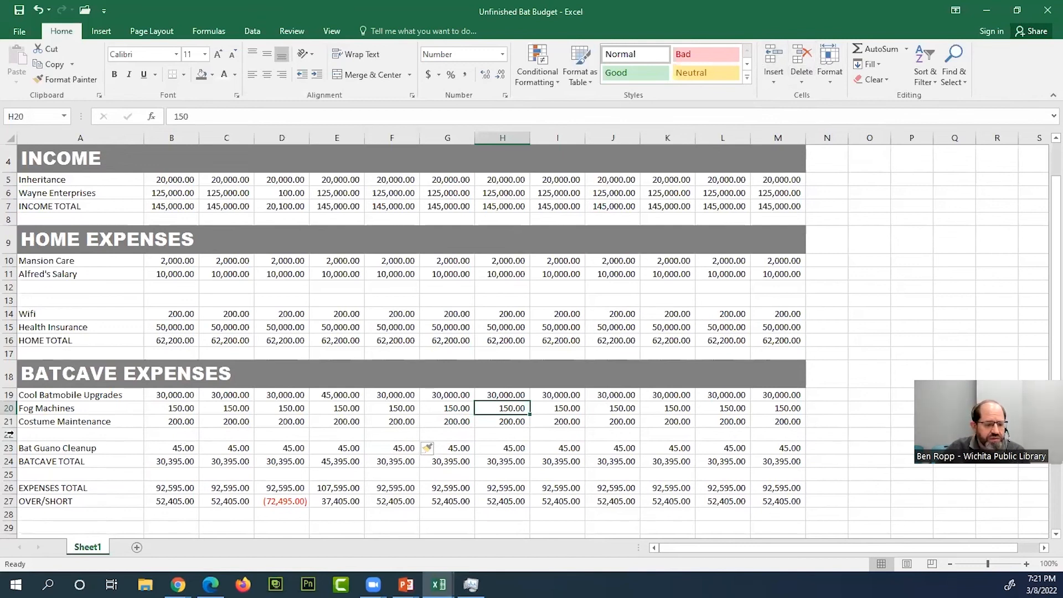
{"action": "left_click", "coordinate": [9, 288]}
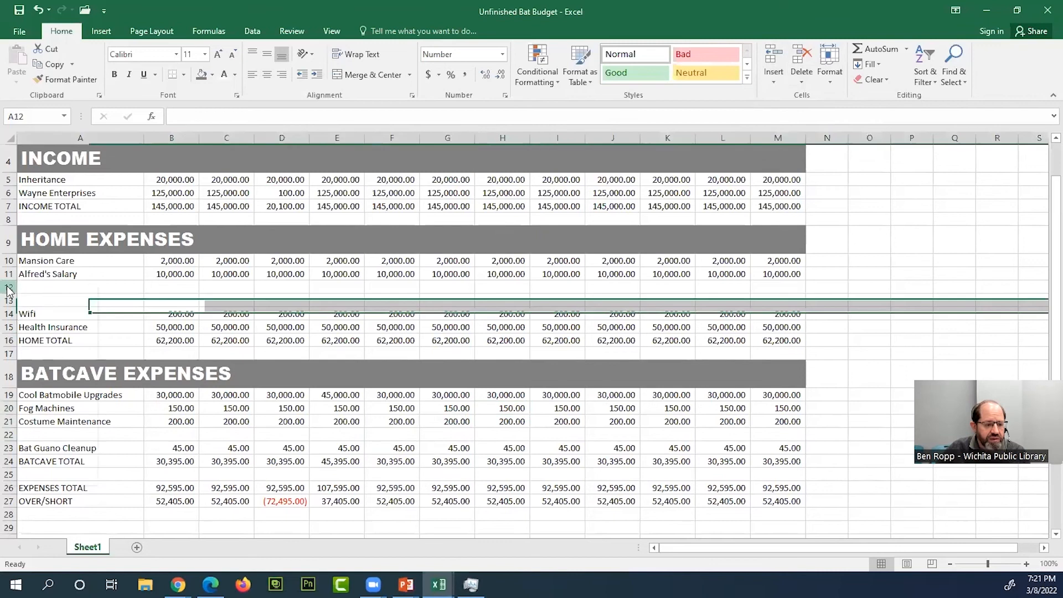
{"action": "right_click", "coordinate": [10, 288]}
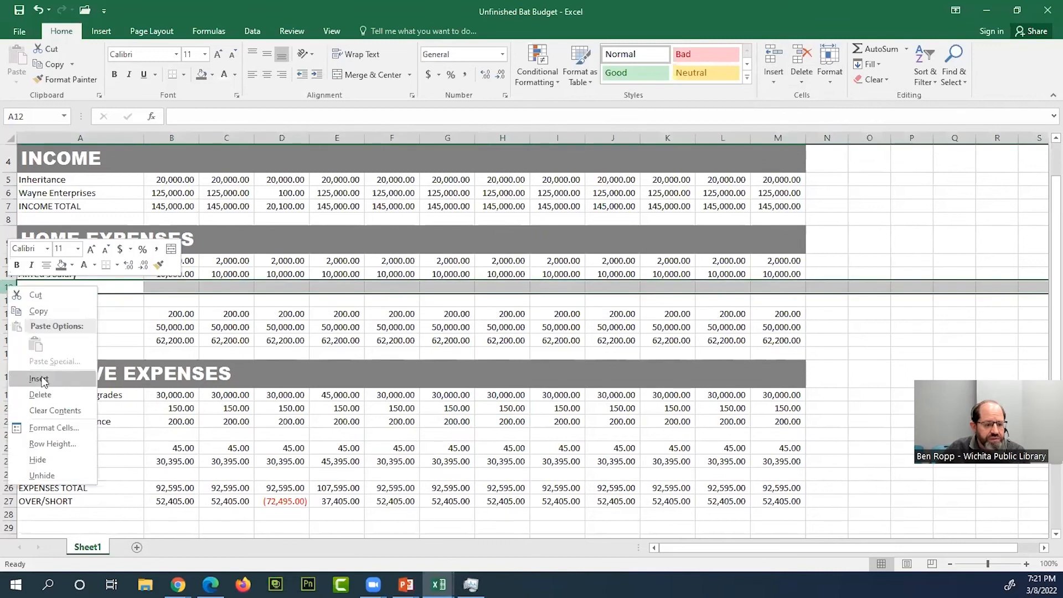
{"action": "left_click", "coordinate": [271, 283]}
{"action": "left_click", "coordinate": [259, 344]}
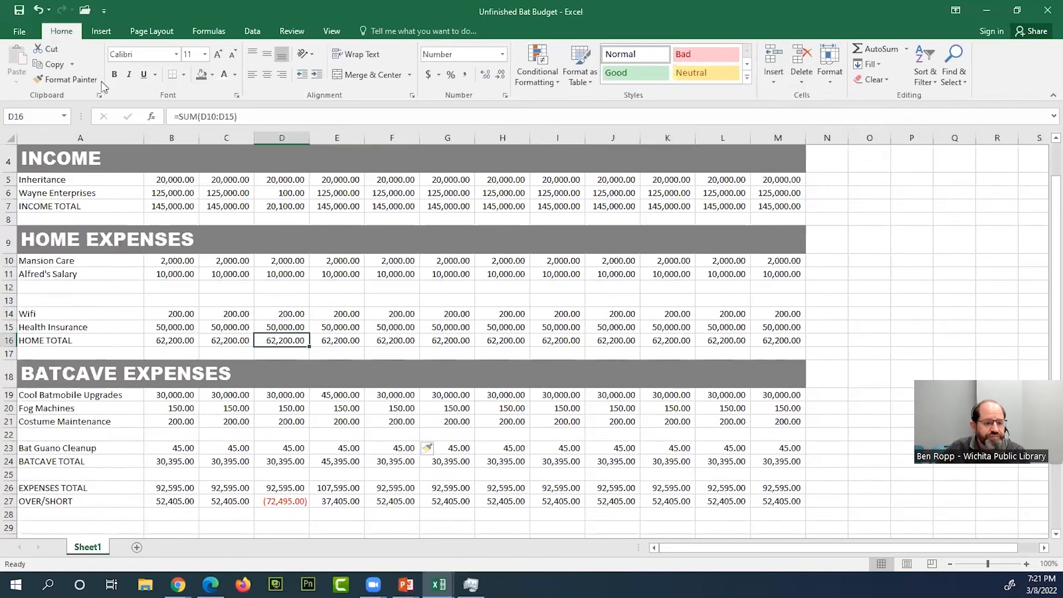
- Undo the blank row insertions above Bat Guano Cleanup and above Wifi
{"action": "left_click", "coordinate": [39, 12]}
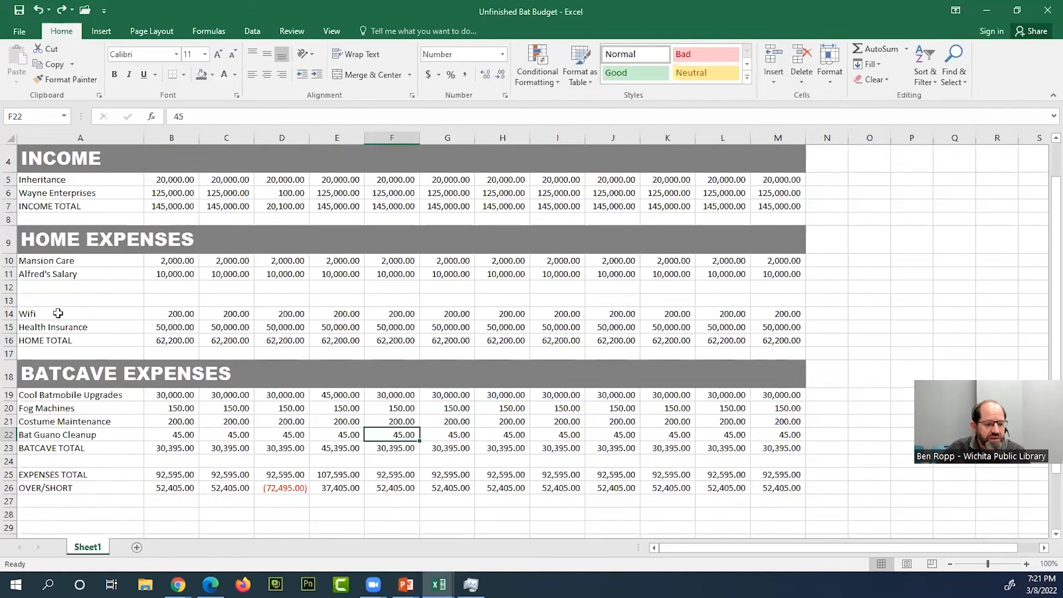
{"action": "left_click", "coordinate": [47, 296]}
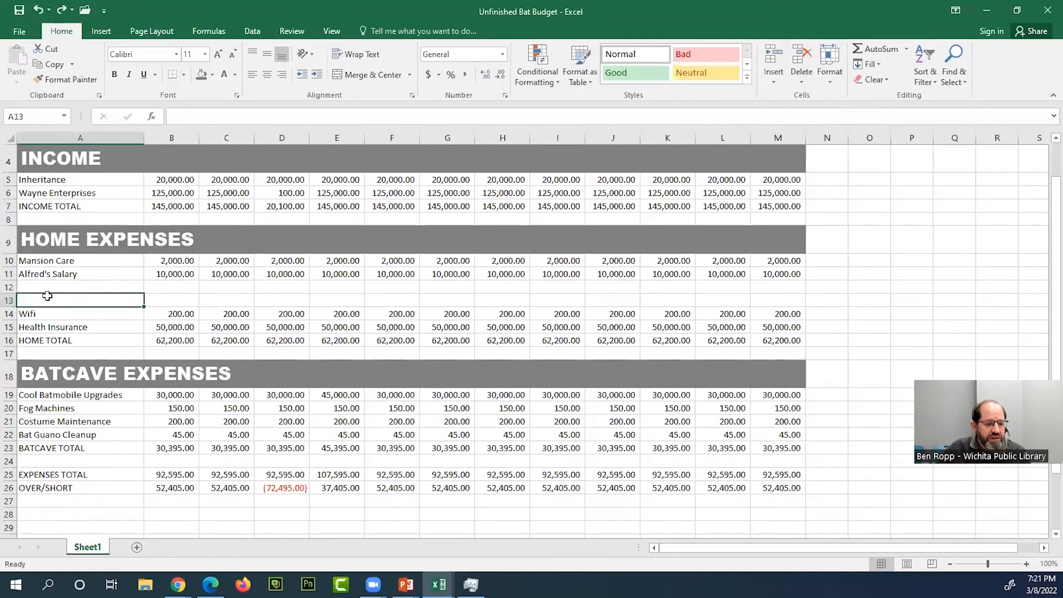
{"action": "left_click", "coordinate": [39, 11]}
{"action": "left_click", "coordinate": [228, 302]}
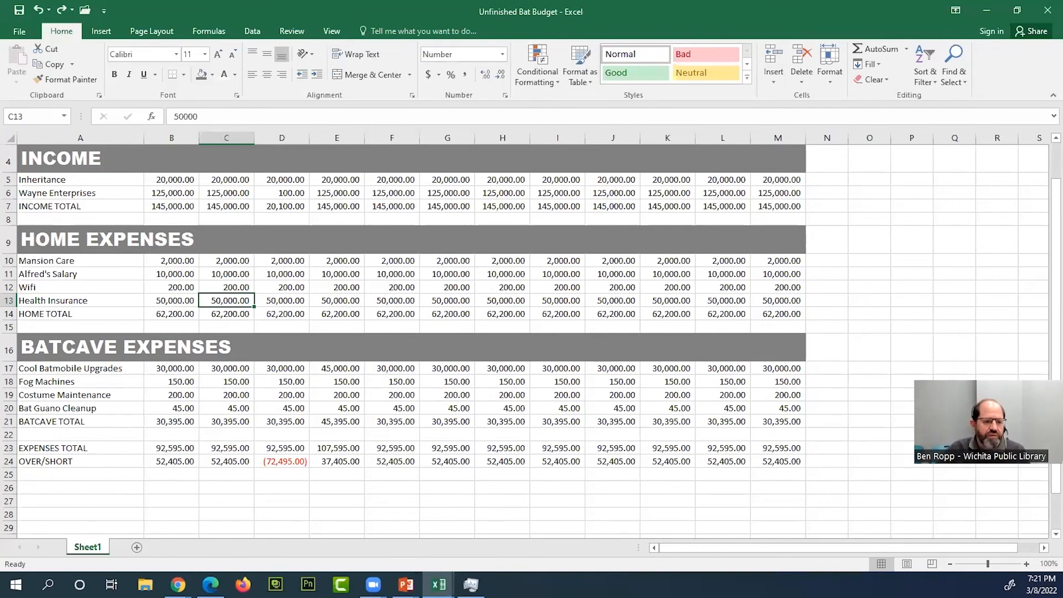
- Set the worksheet's print orientation to Landscape in the print preview and return to the sheet
{"action": "left_click", "coordinate": [20, 31]}
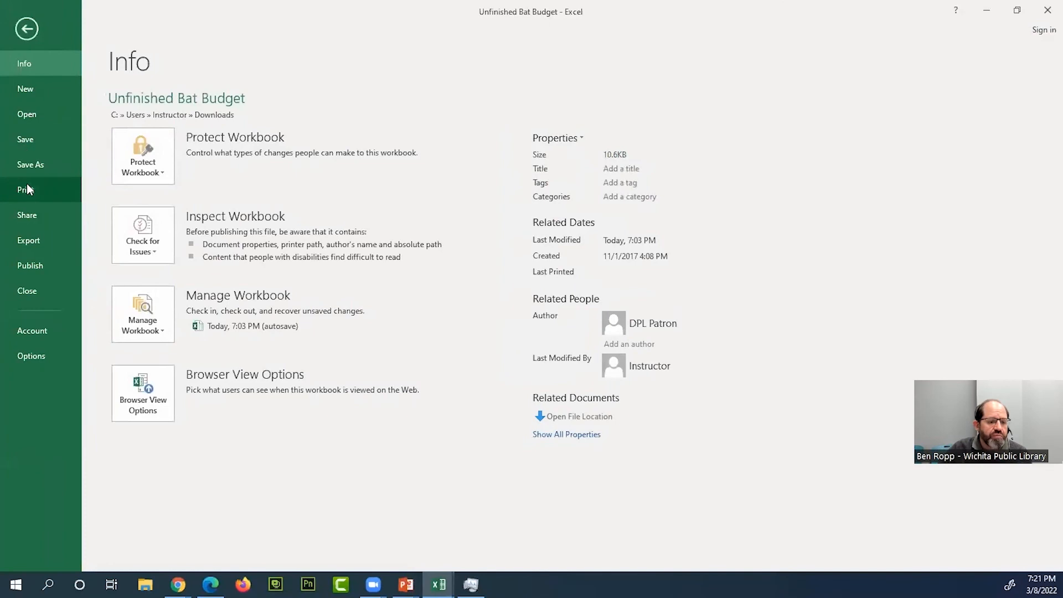
{"action": "left_click", "coordinate": [26, 190]}
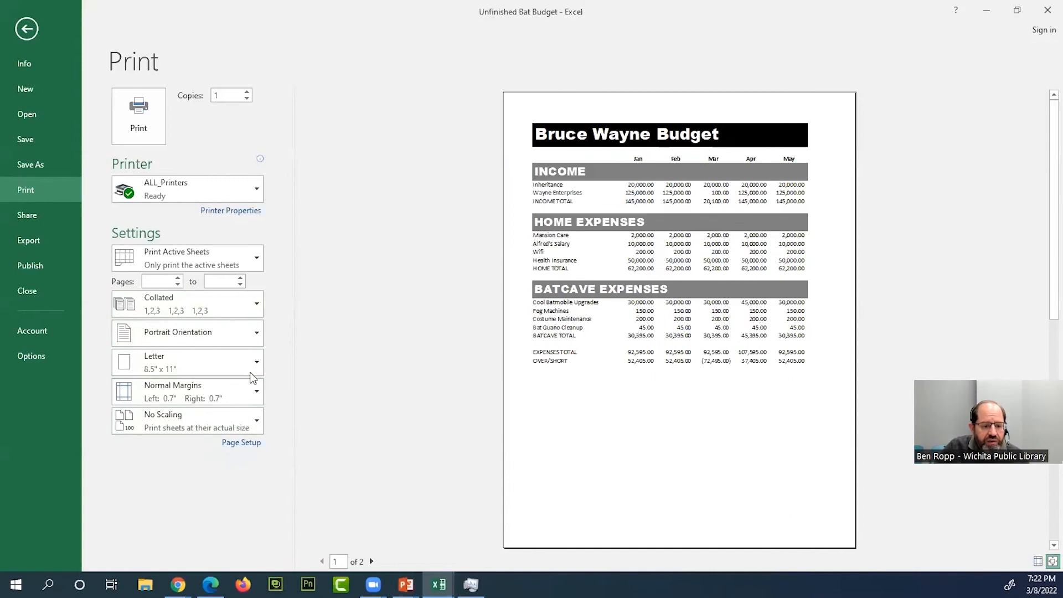
{"action": "left_click", "coordinate": [255, 335]}
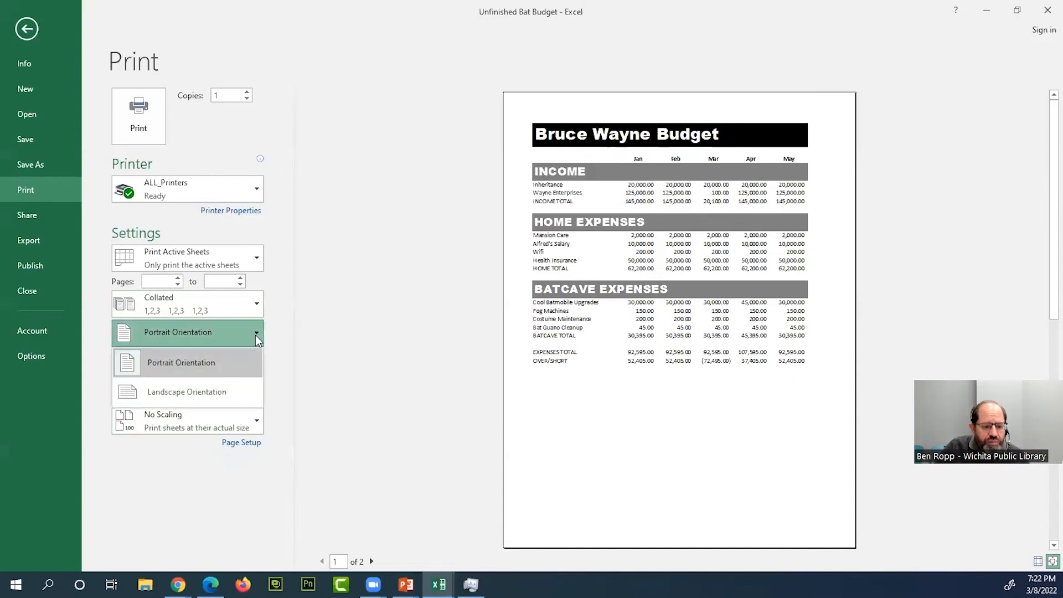
{"action": "left_click", "coordinate": [192, 396]}
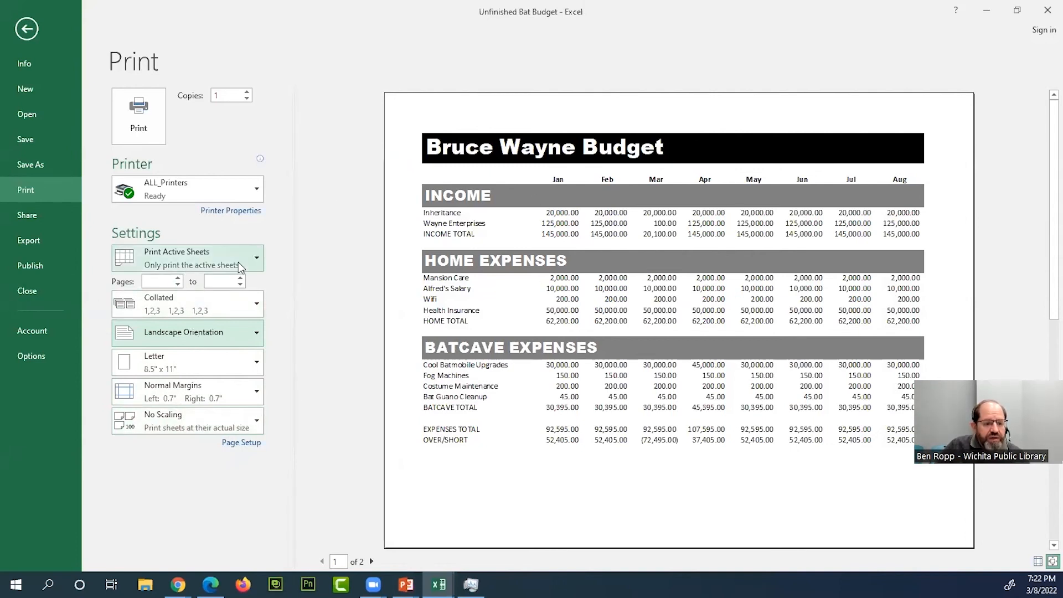
{"action": "left_click", "coordinate": [27, 31]}
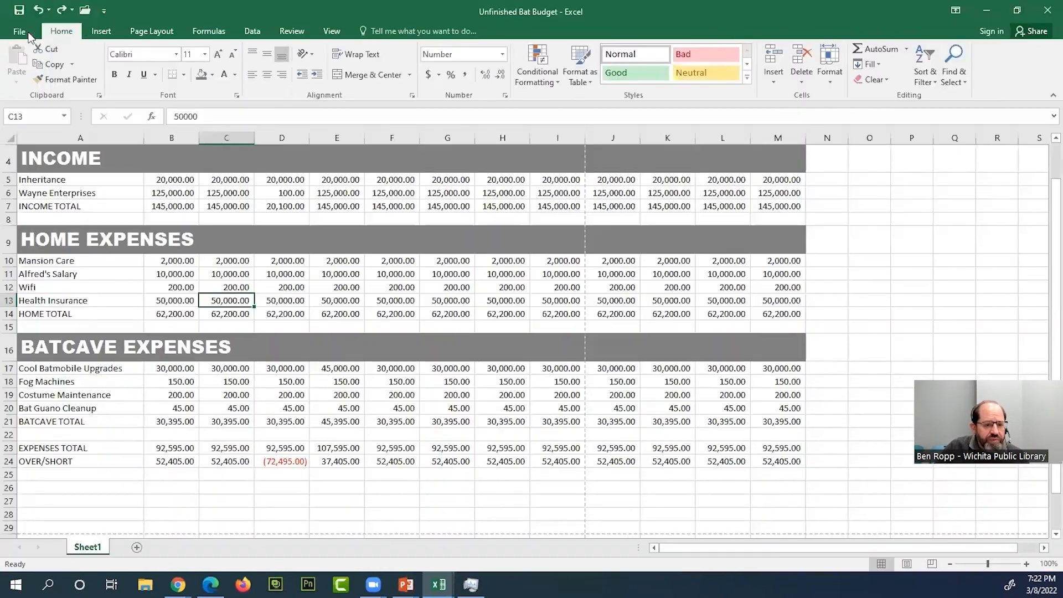
- Set the worksheet's page margins to the Narrow preset
{"action": "left_click", "coordinate": [159, 31]}
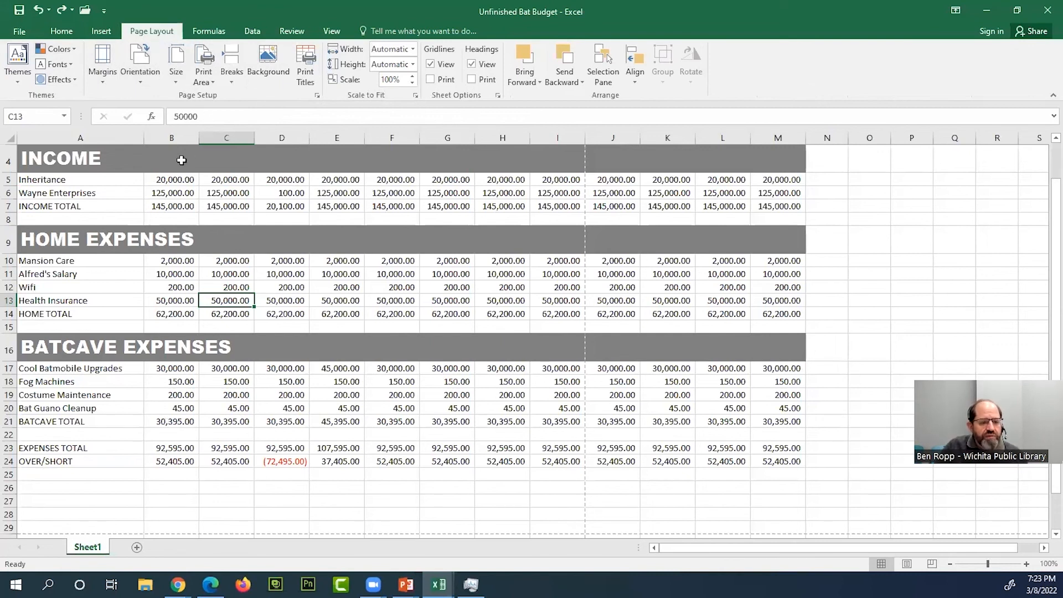
{"action": "left_click", "coordinate": [141, 74]}
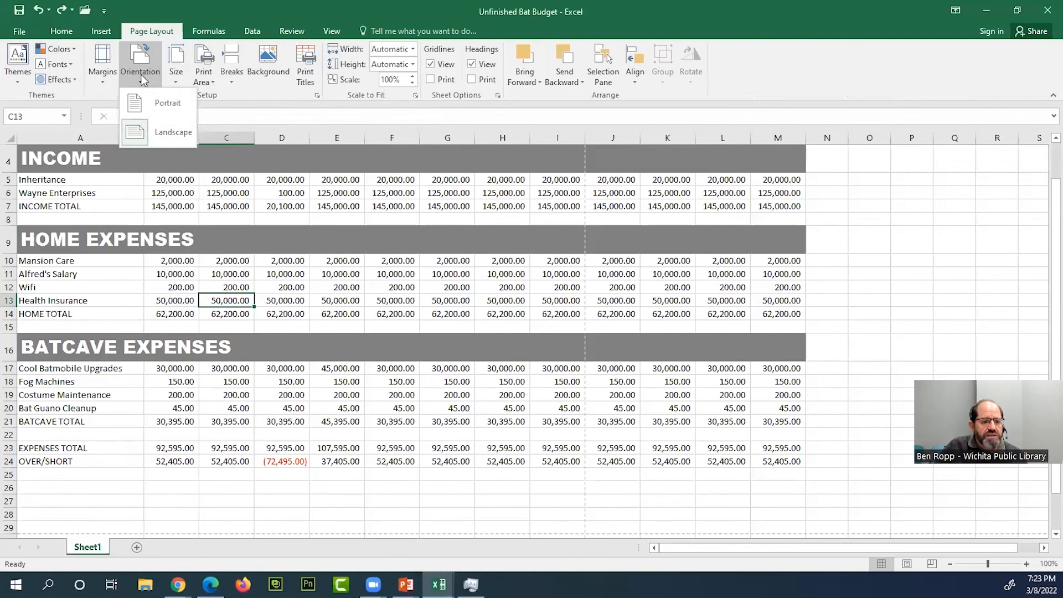
{"action": "left_click", "coordinate": [105, 81]}
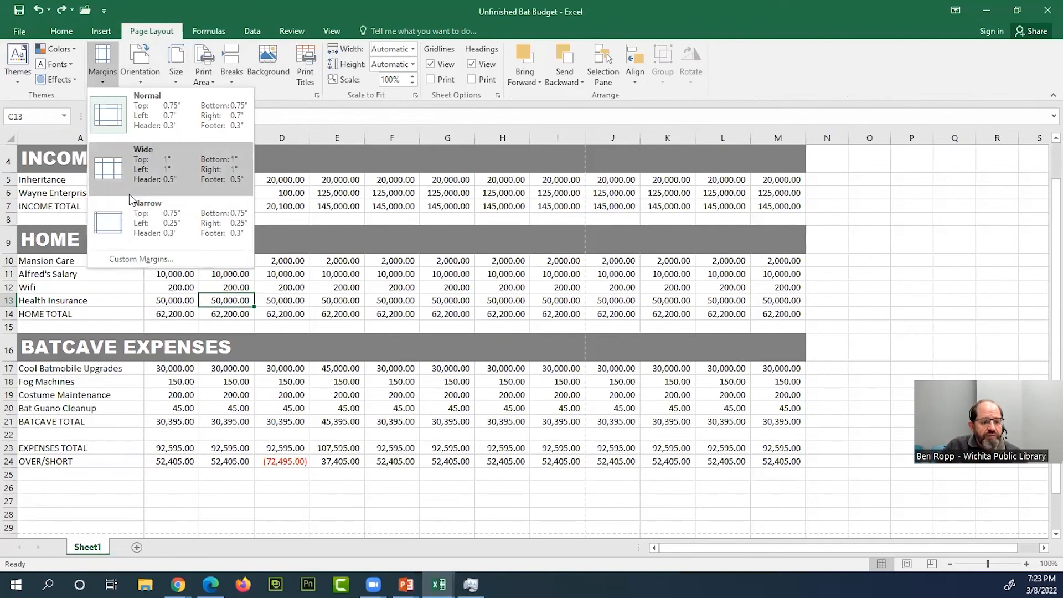
{"action": "key", "text": "Escape"}
- Review the custom margin settings for the worksheet and close them without making changes
{"action": "left_click", "coordinate": [102, 72]}
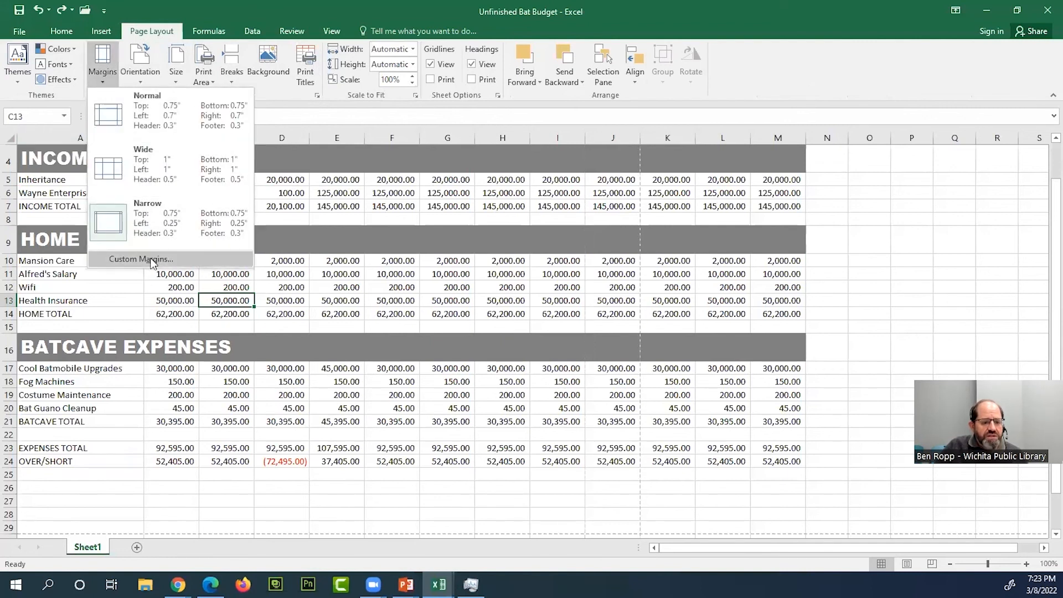
{"action": "left_click", "coordinate": [141, 259]}
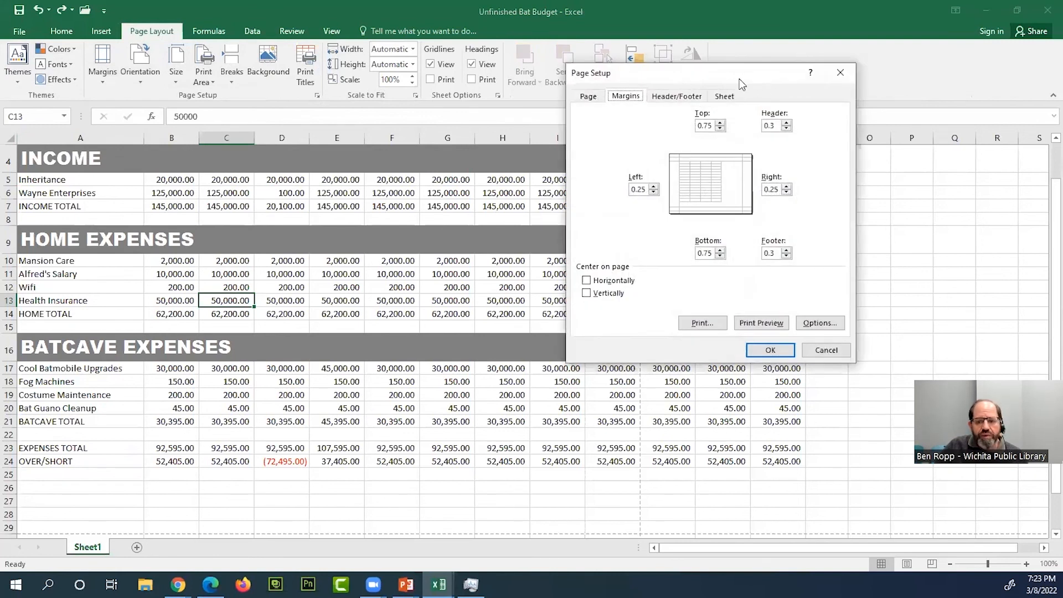
{"action": "left_click_drag", "start_coordinate": [739, 79], "coordinate": [521, 159]}
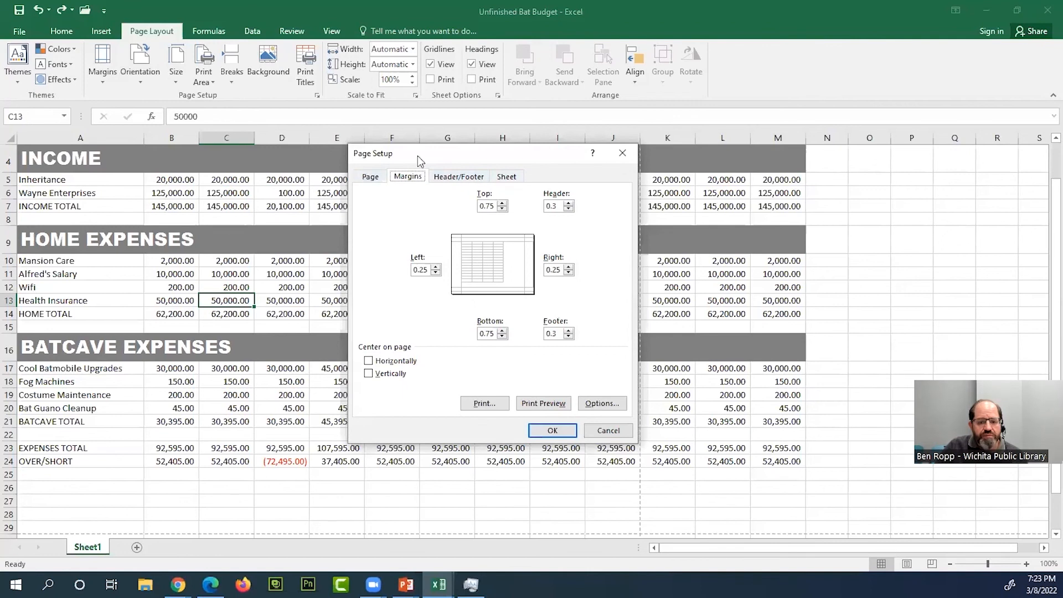
{"action": "left_click", "coordinate": [609, 431]}
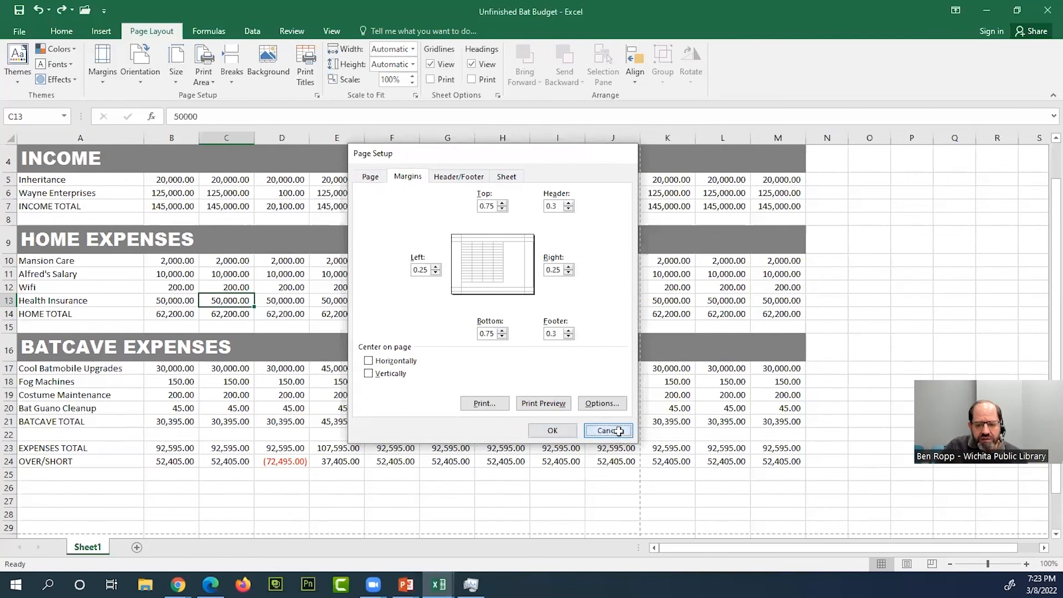
{"action": "left_click", "coordinate": [101, 82]}
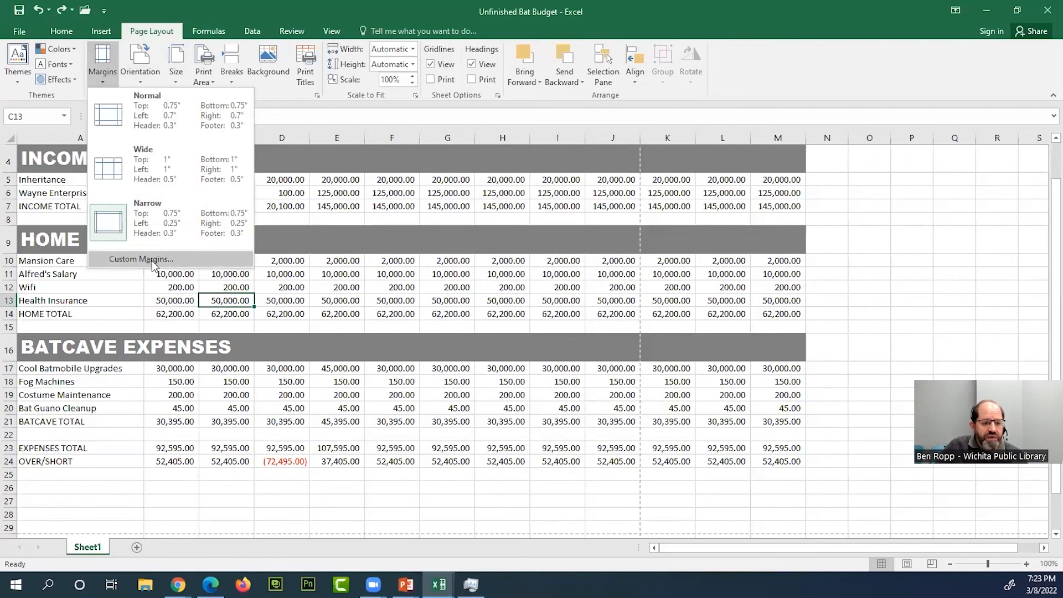
{"action": "left_click", "coordinate": [105, 52]}
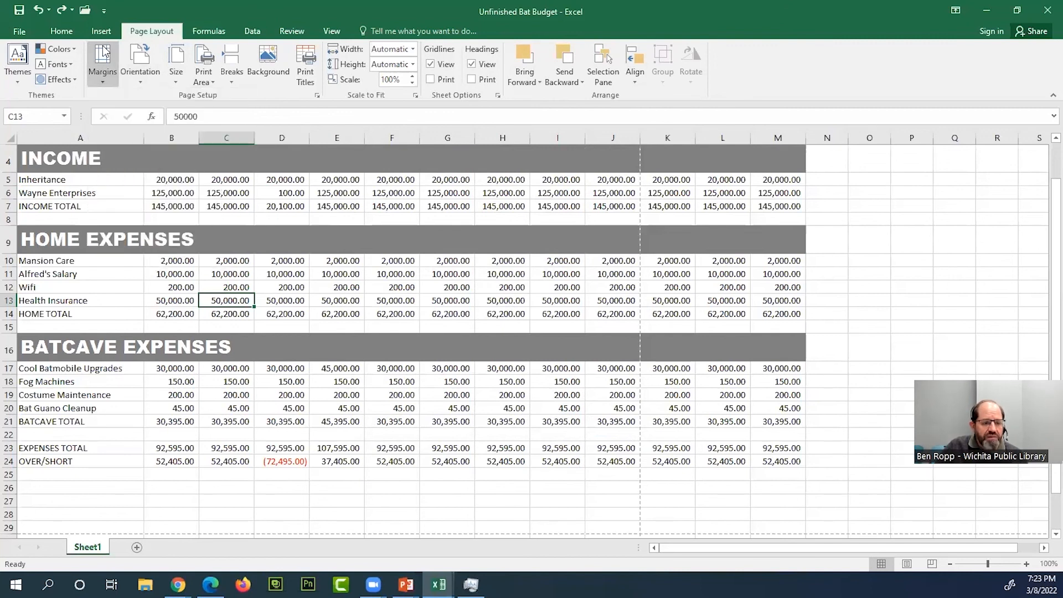
- Center the worksheet horizontally on the printed page in the Page Setup options
{"action": "left_click", "coordinate": [319, 95]}
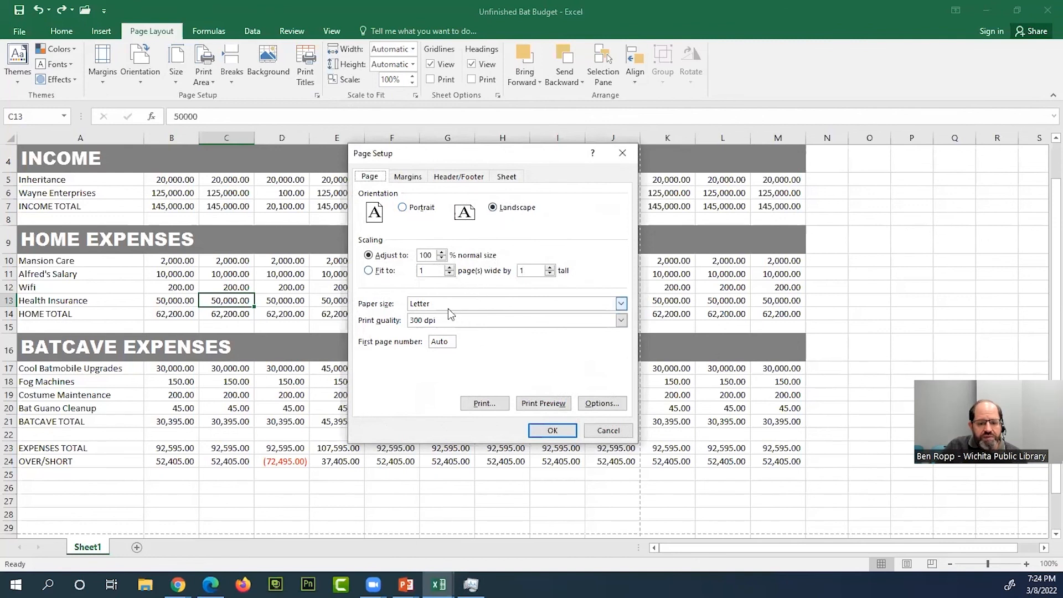
{"action": "left_click", "coordinate": [415, 180]}
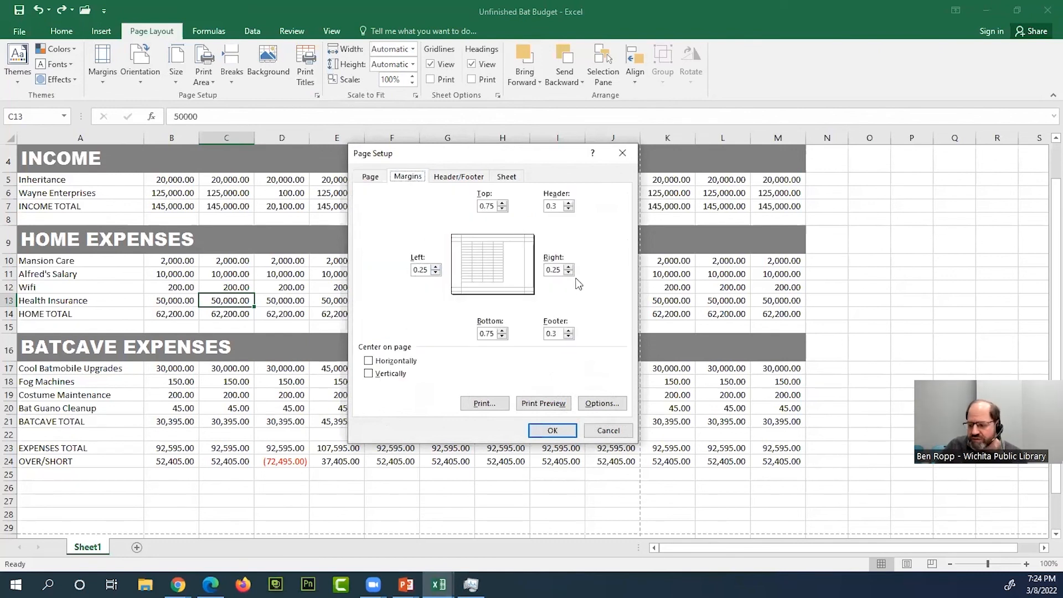
{"action": "left_click", "coordinate": [369, 362]}
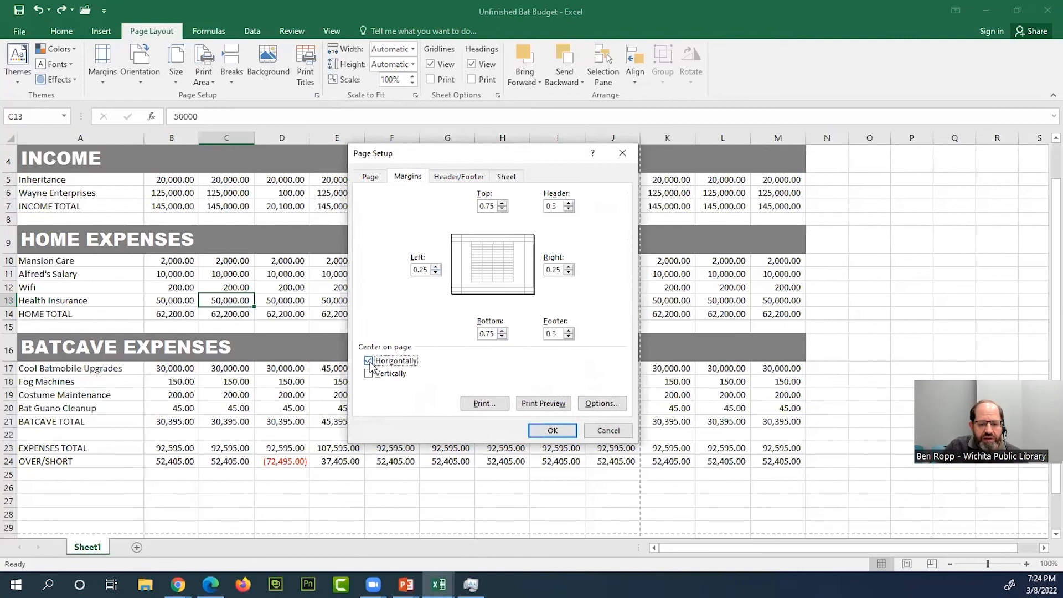
{"action": "left_click", "coordinate": [369, 362]}
{"action": "left_click", "coordinate": [368, 361]}
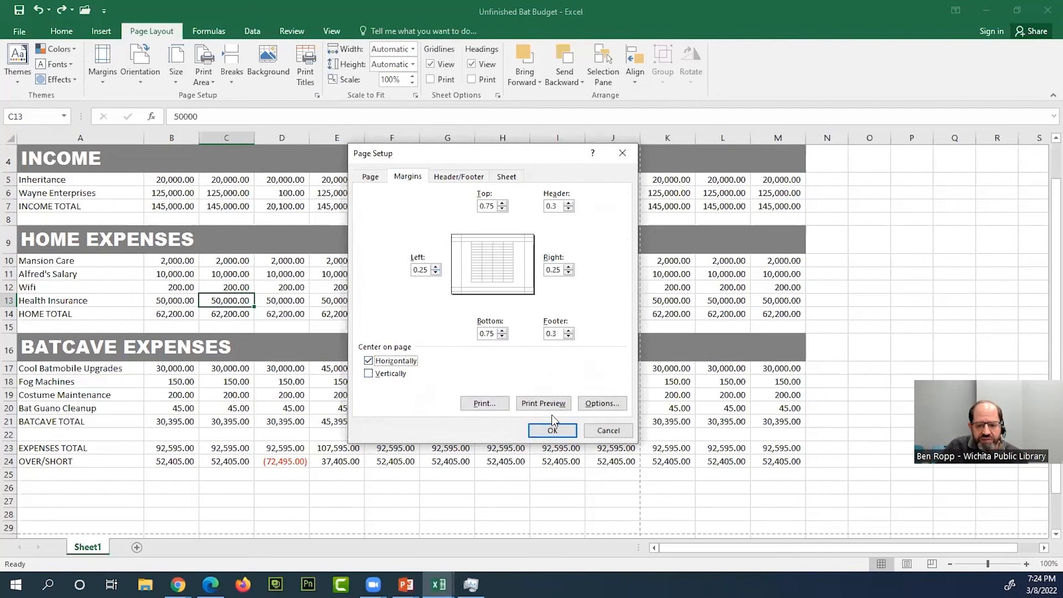
- Turn on printed gridlines in Page Setup and show the sheet in the print preview
{"action": "left_click", "coordinate": [468, 177]}
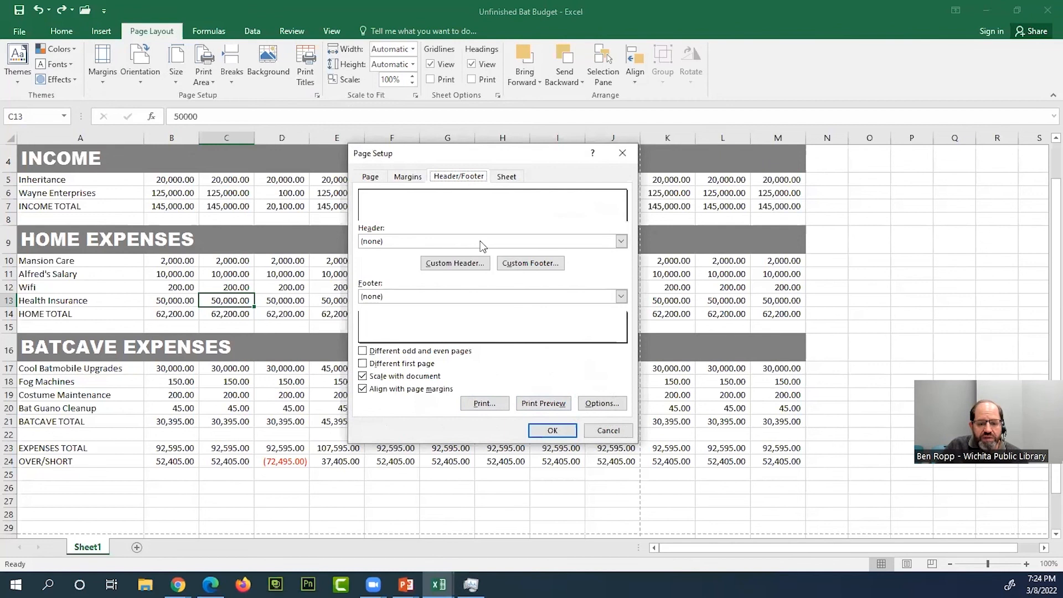
{"action": "left_click", "coordinate": [510, 182]}
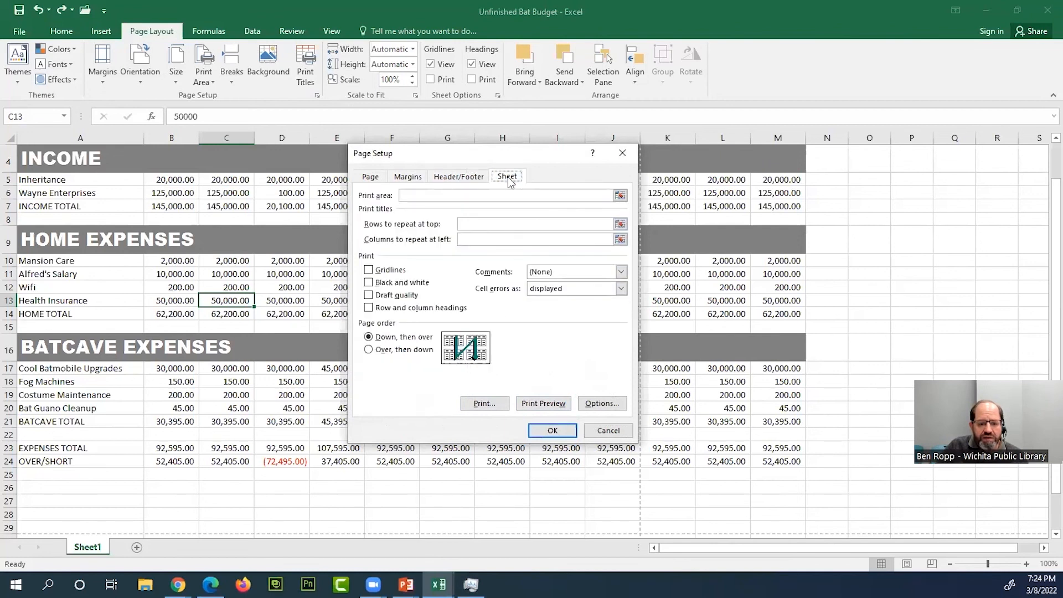
{"action": "left_click", "coordinate": [370, 270]}
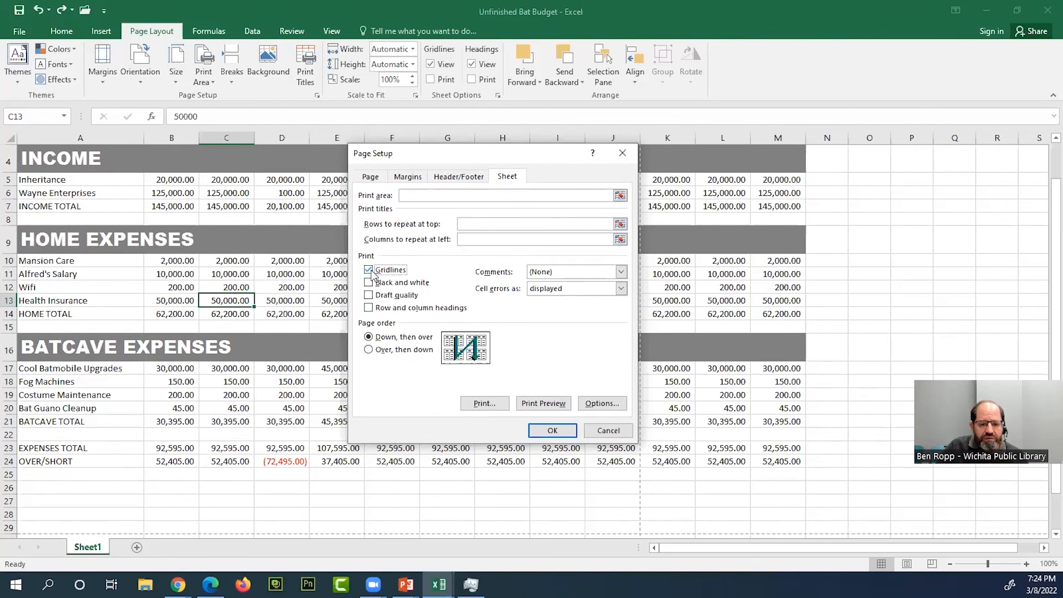
{"action": "left_click", "coordinate": [541, 404]}
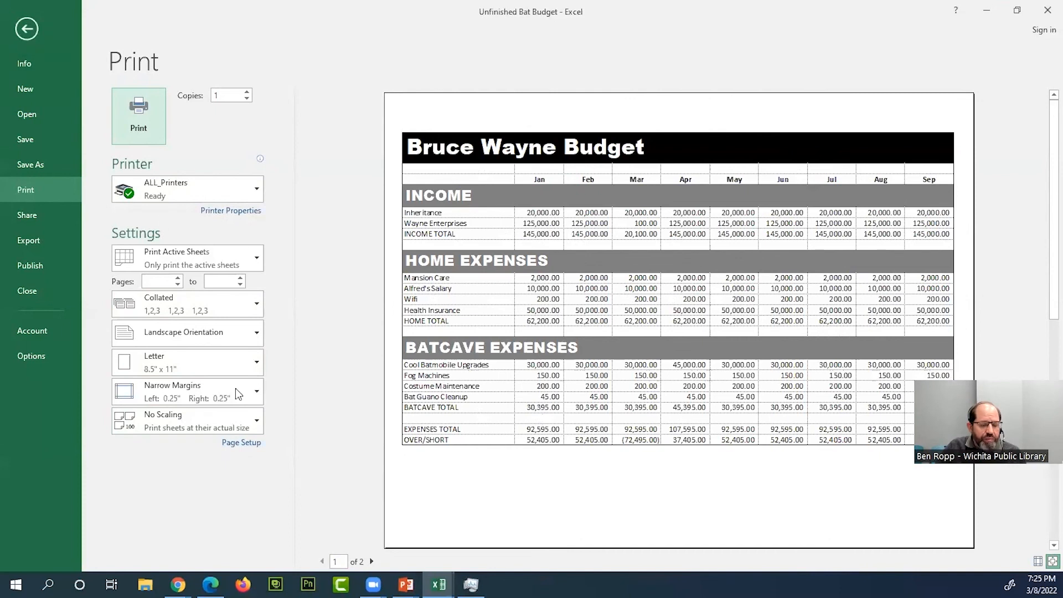
- Turn off printed gridlines through Page Setup from the print preview
{"action": "left_click", "coordinate": [246, 446]}
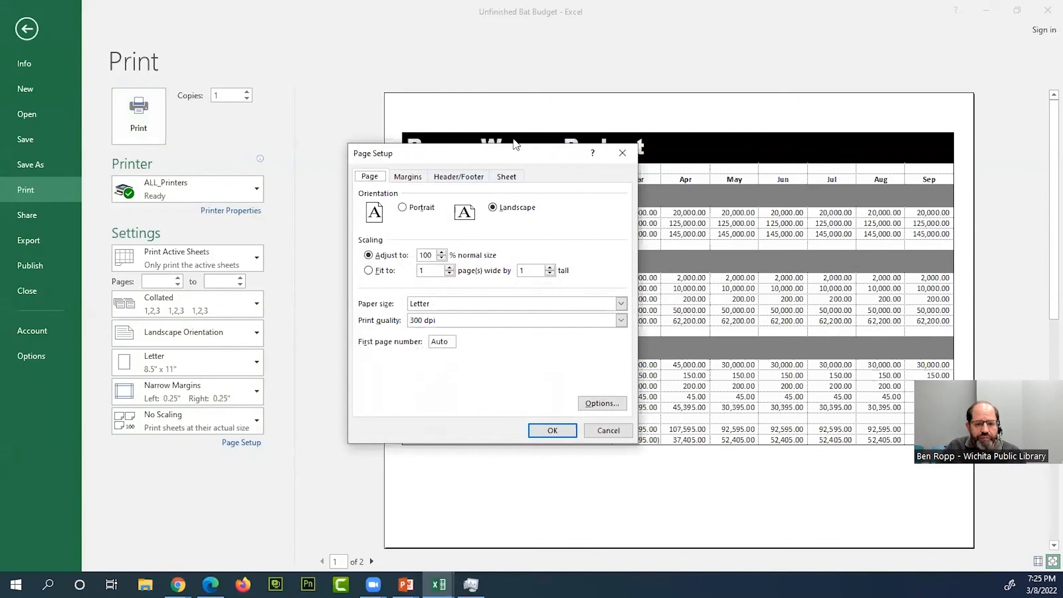
{"action": "left_click", "coordinate": [514, 182]}
{"action": "left_click", "coordinate": [369, 271]}
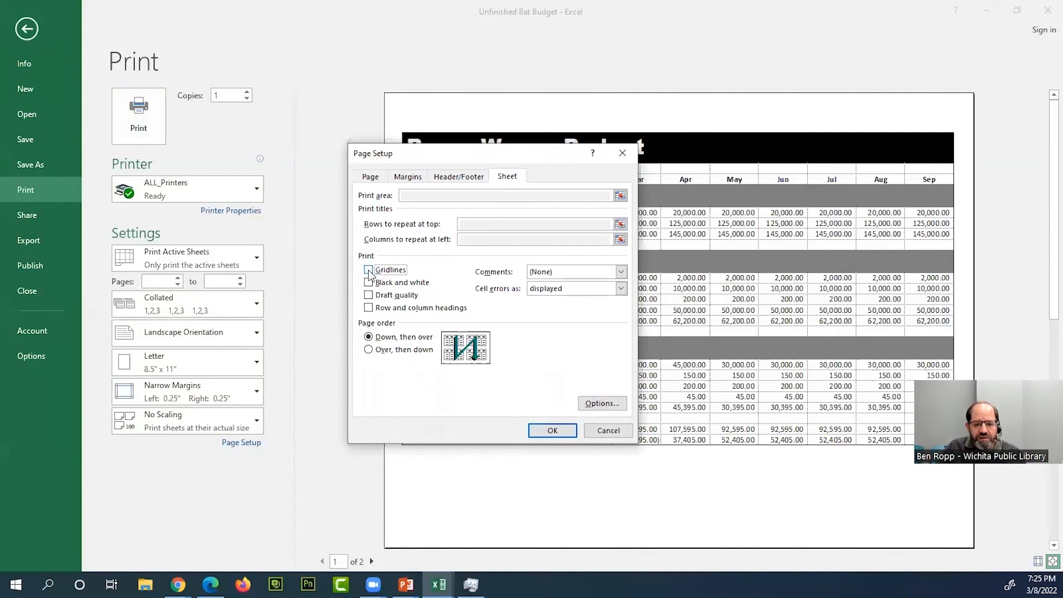
{"action": "left_click", "coordinate": [553, 430]}
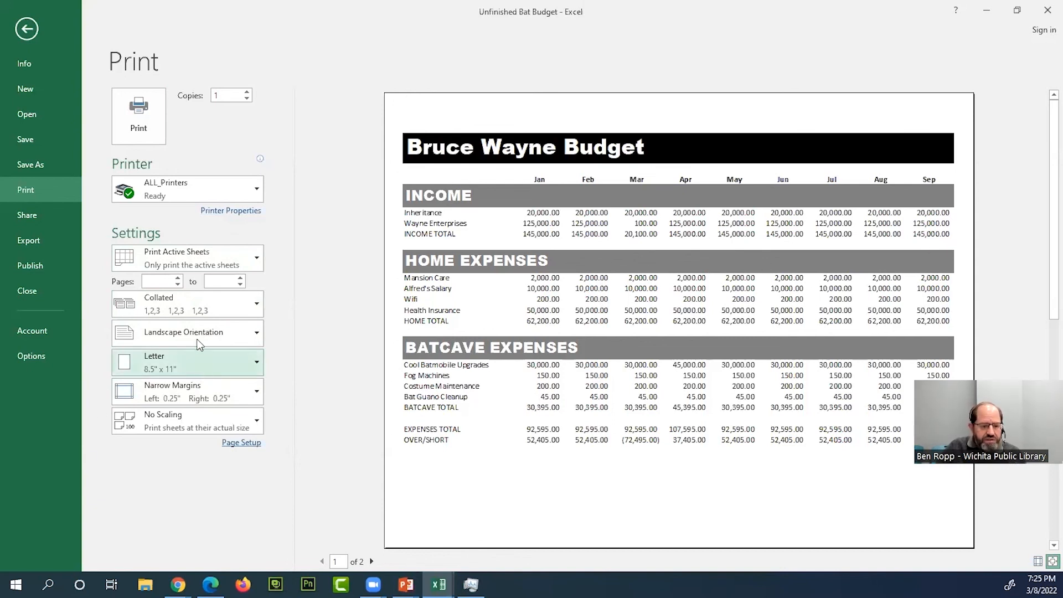
{"action": "left_click", "coordinate": [149, 423]}
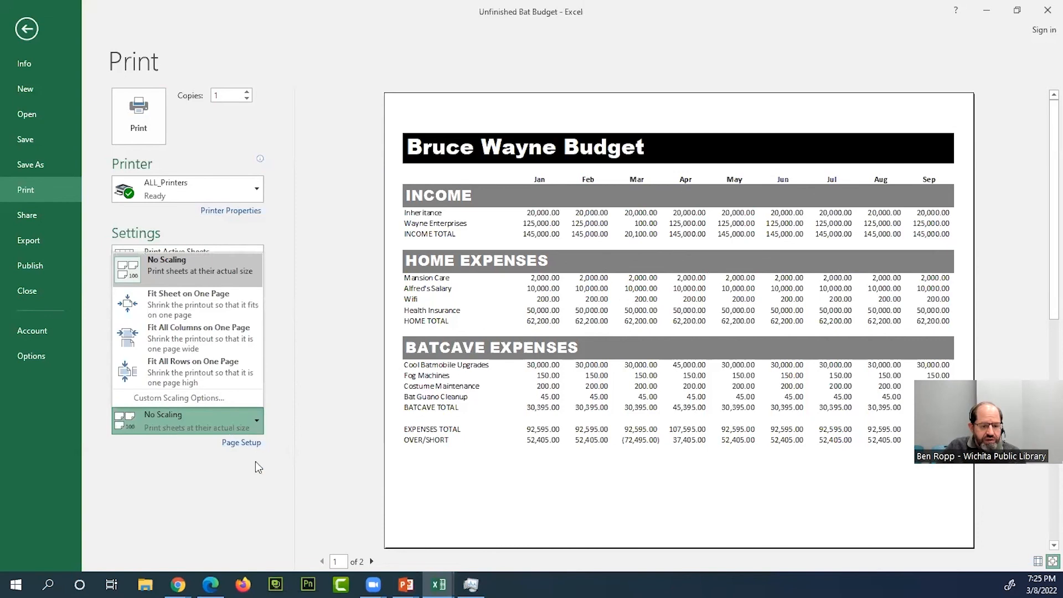
{"action": "left_click", "coordinate": [253, 445]}
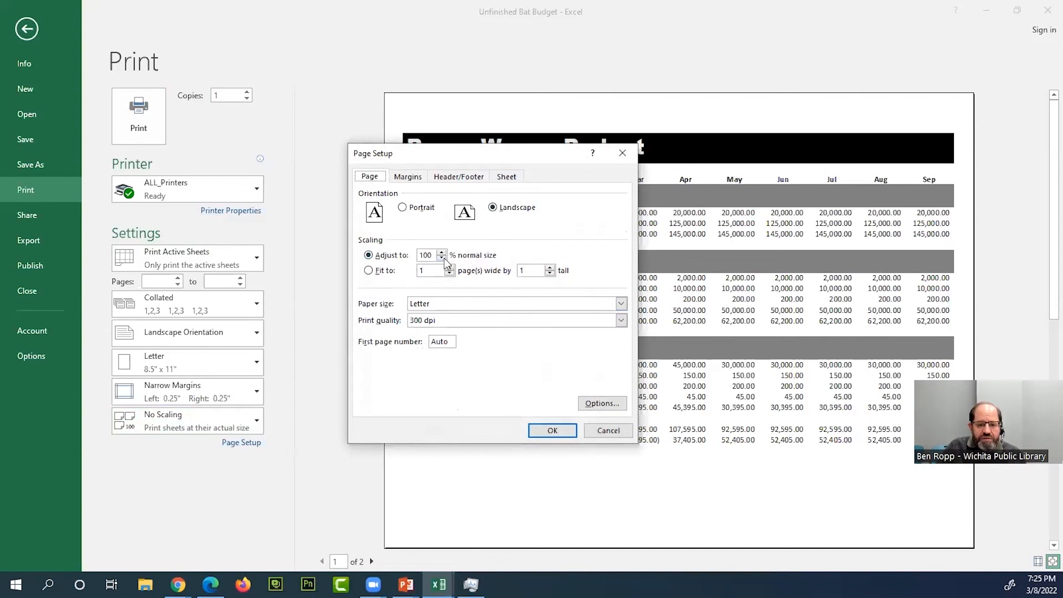
{"action": "left_click", "coordinate": [369, 270]}
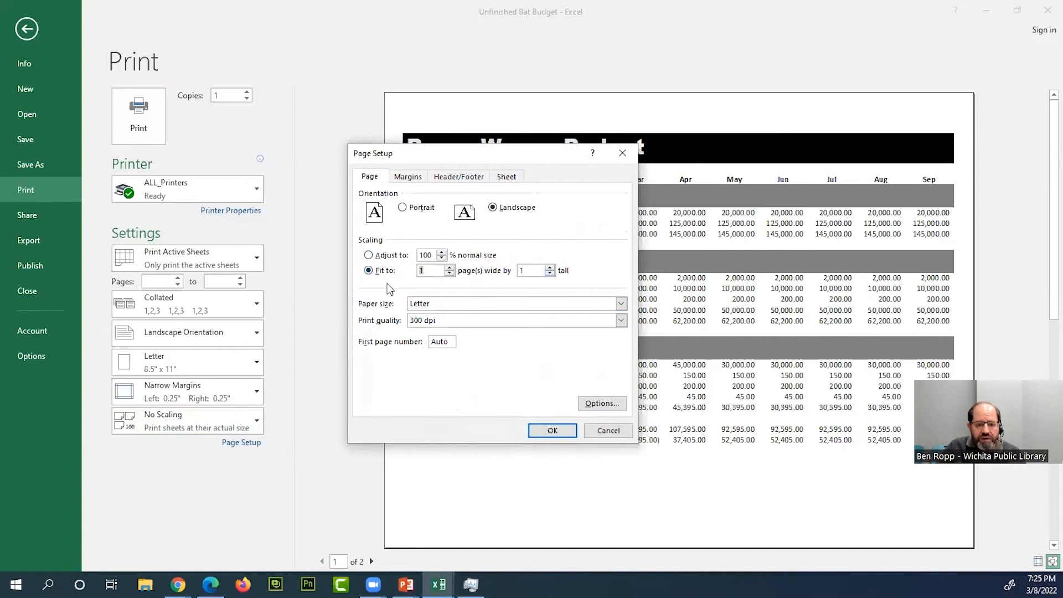
{"action": "left_click", "coordinate": [368, 255]}
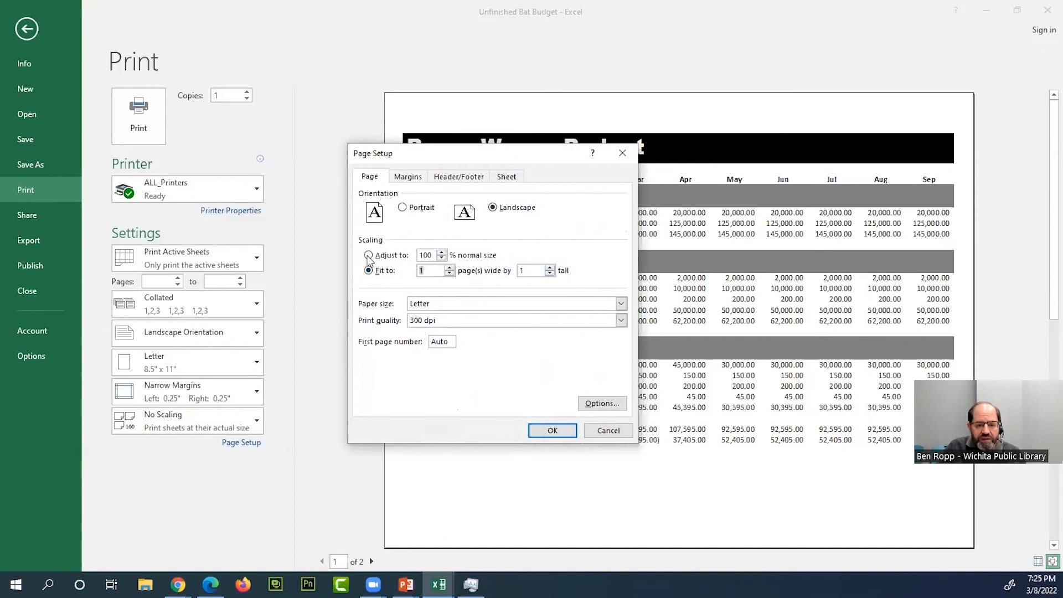
{"action": "left_click", "coordinate": [557, 431]}
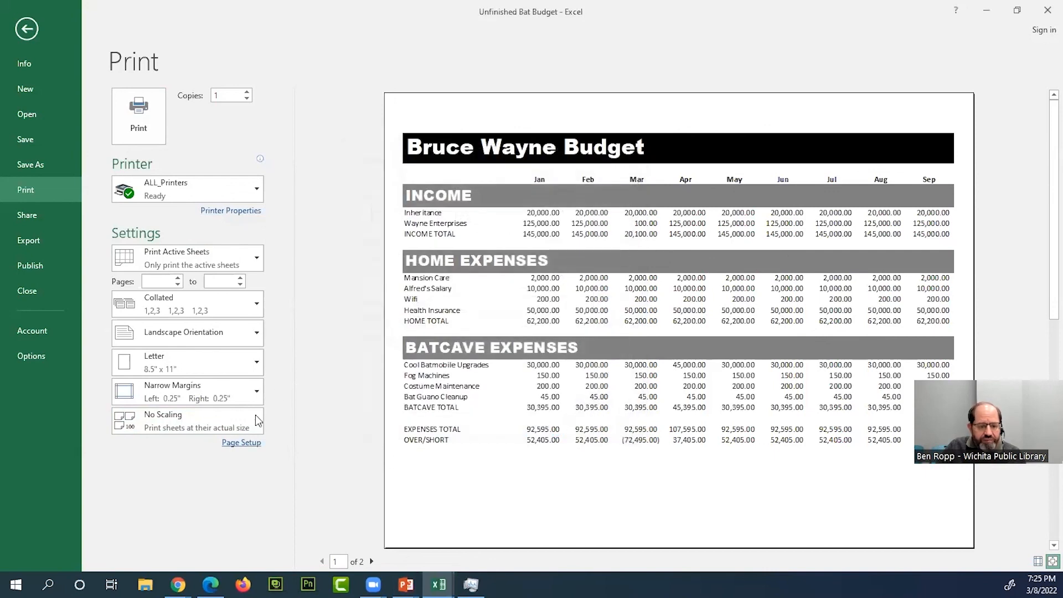
- Set the print scaling to Fit Sheet on One Page and review its custom scaling options before returning to the worksheet
{"action": "left_click", "coordinate": [185, 429]}
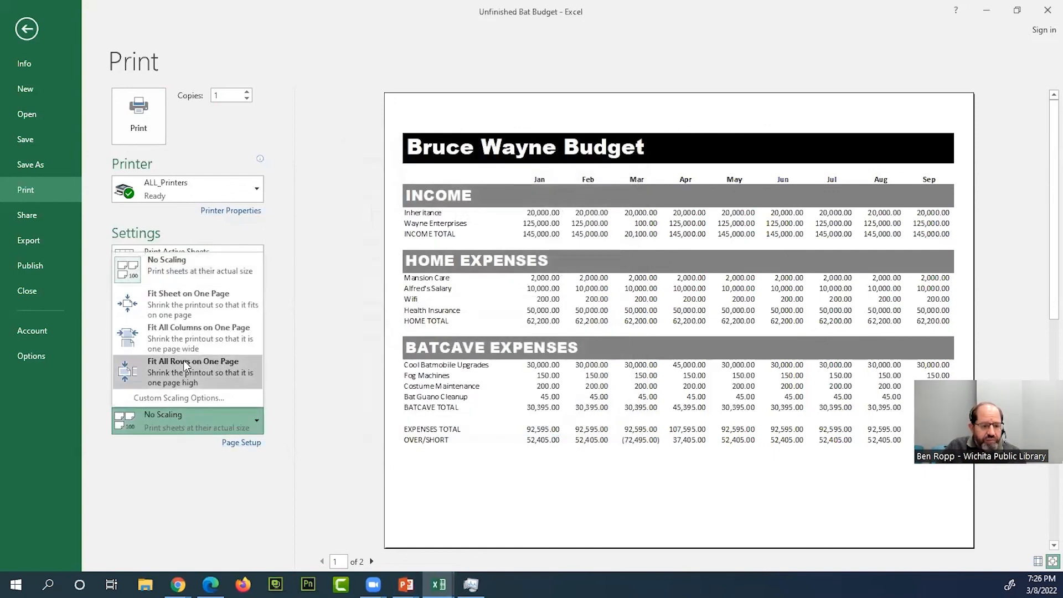
{"action": "left_click", "coordinate": [193, 305]}
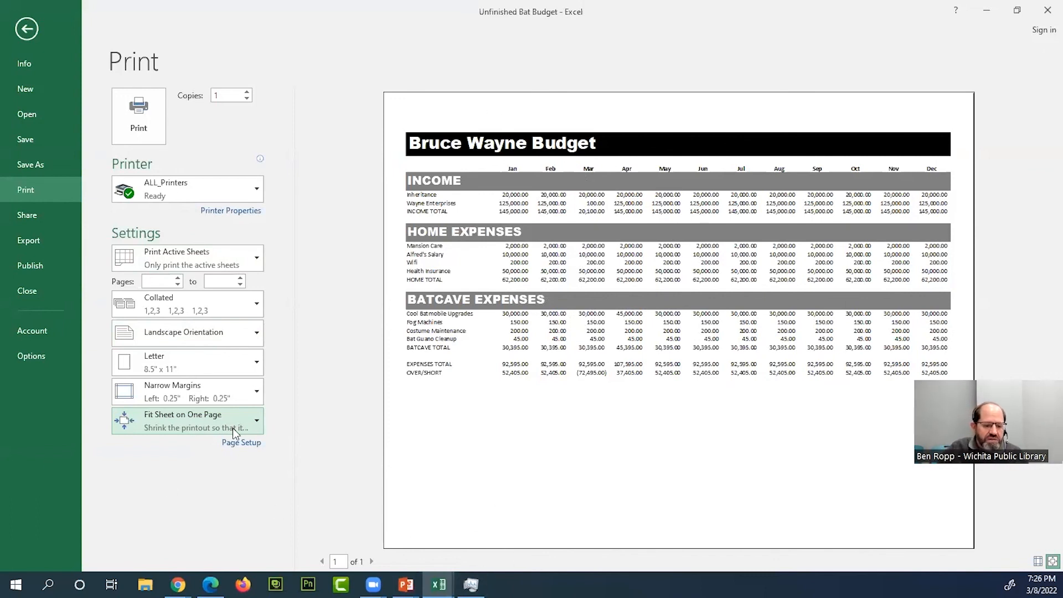
{"action": "left_click", "coordinate": [252, 421]}
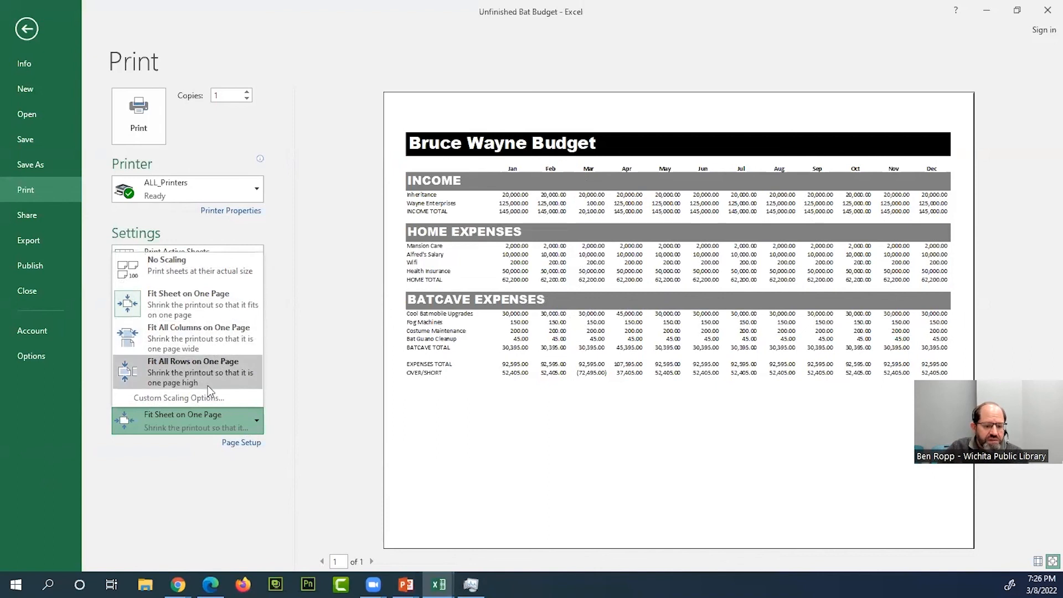
{"action": "left_click", "coordinate": [161, 397]}
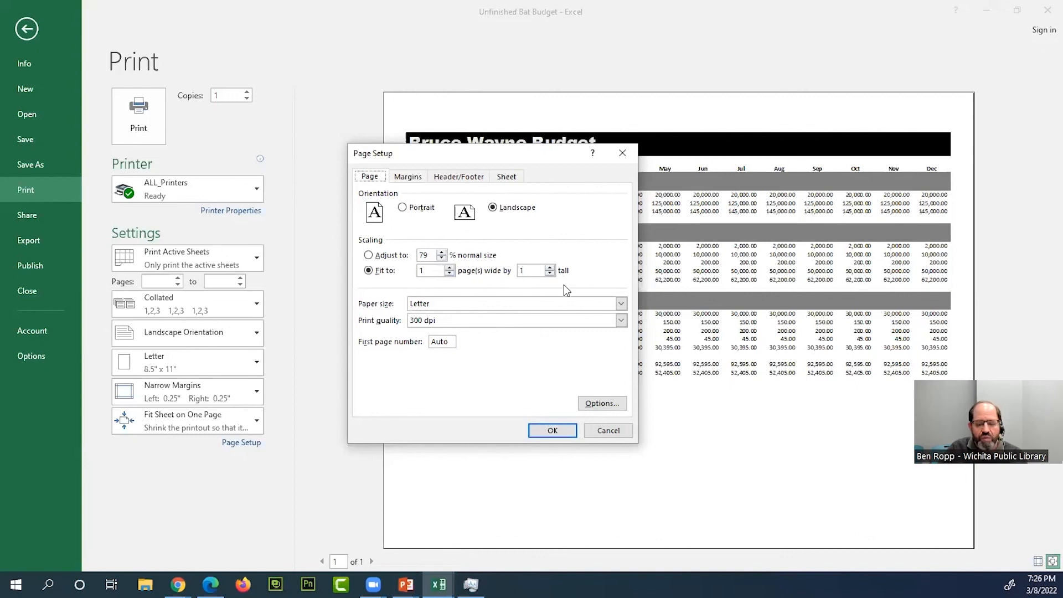
{"action": "left_click", "coordinate": [610, 431]}
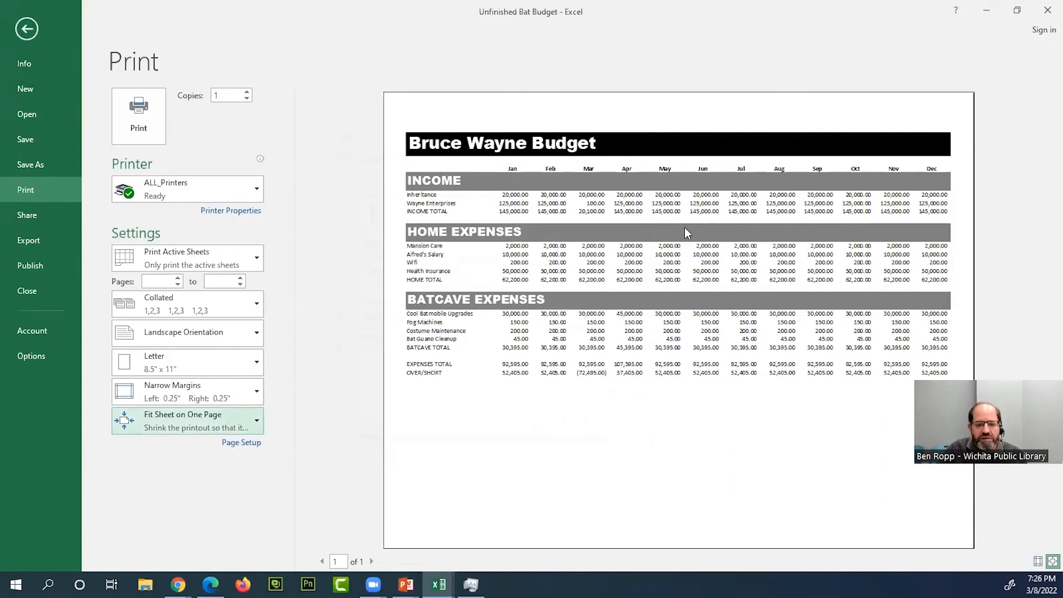
{"action": "left_click", "coordinate": [28, 36]}
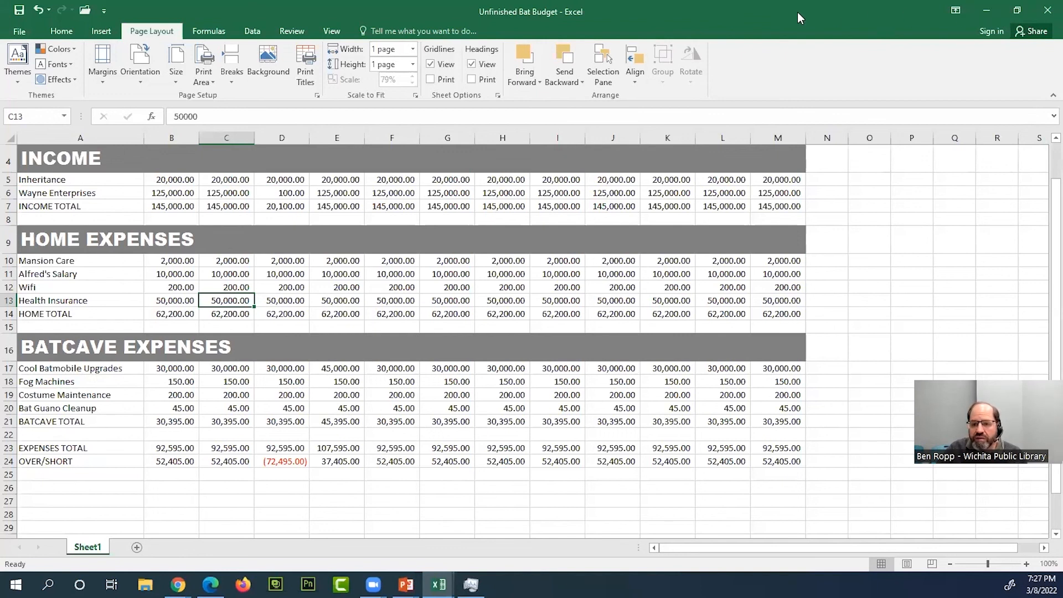
- Place the Unfinished Bat Budget beside Completed Bat Budget, compare the two sheets, and minimize the completed workbook
{"action": "key", "text": "super+Right"}
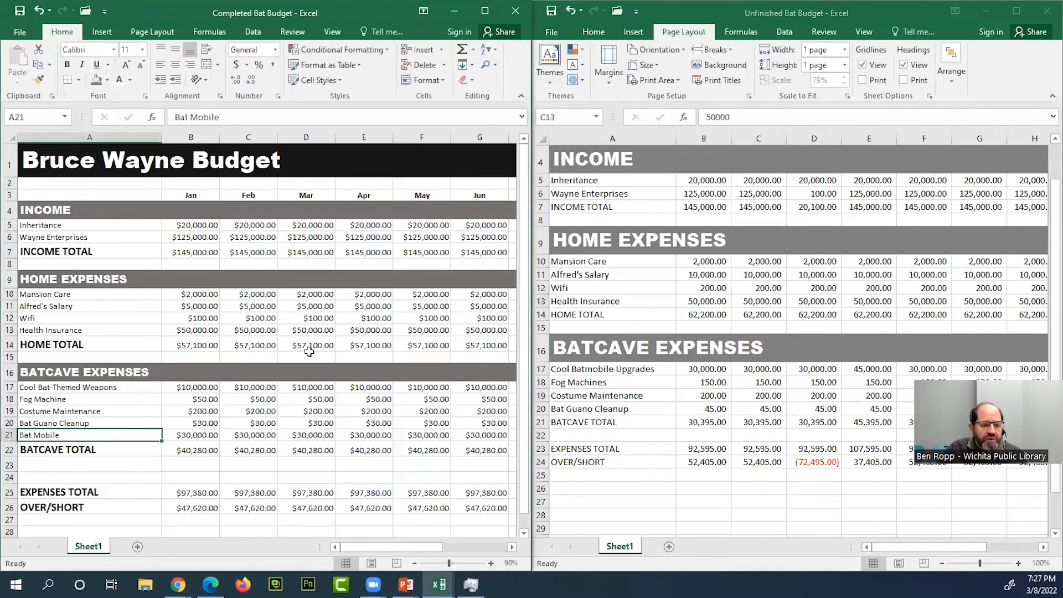
{"action": "scroll", "coordinate": [283, 396], "scroll_direction": "down", "scroll_amount": 1}
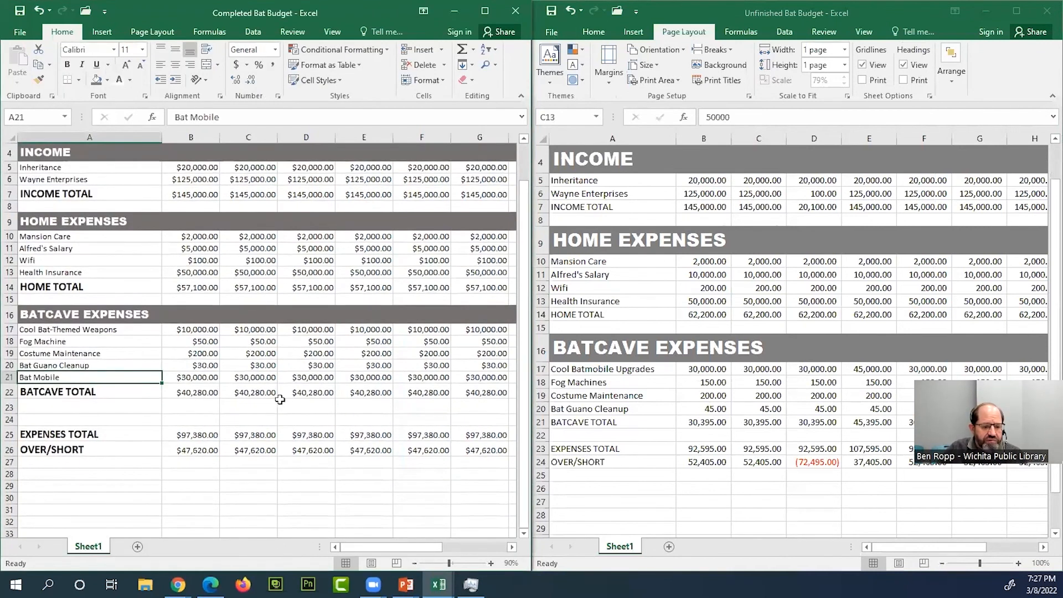
{"action": "scroll", "coordinate": [280, 398], "scroll_direction": "up", "scroll_amount": 1}
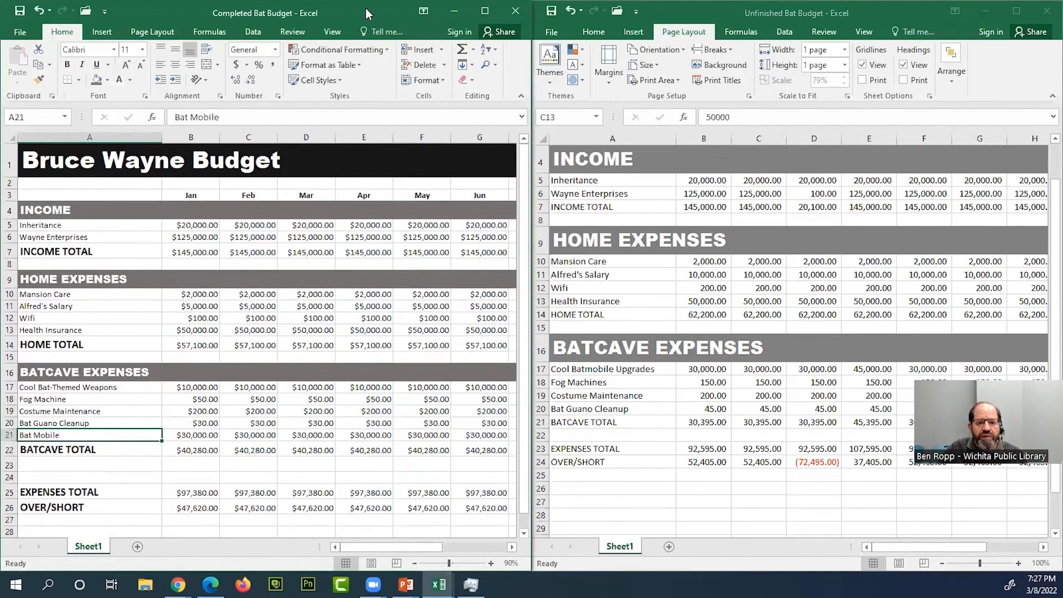
{"action": "left_click", "coordinate": [453, 13]}
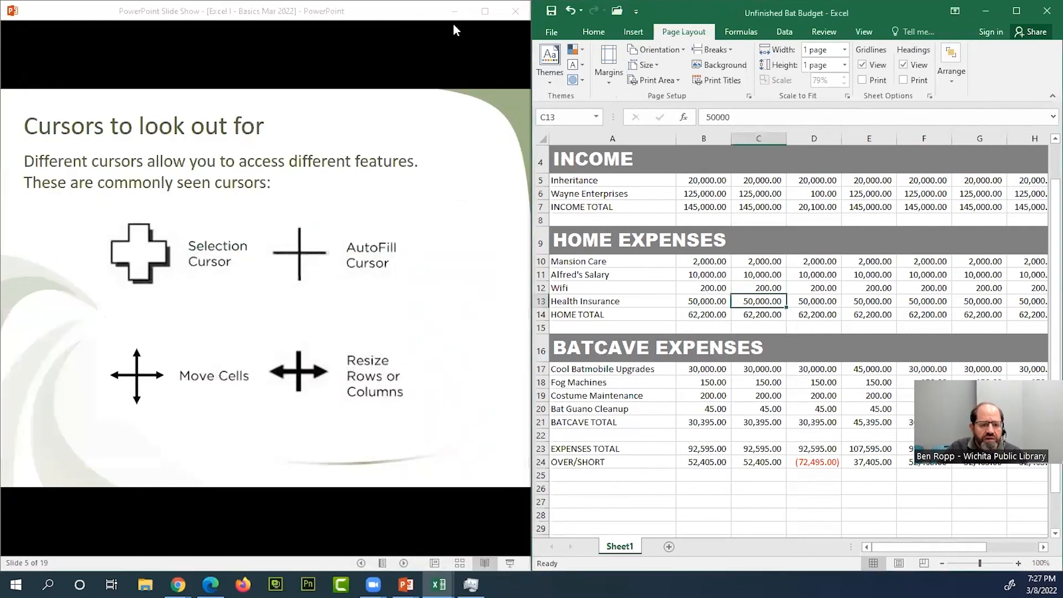
- Switch to the PowerPoint slide show and advance it to the Keyboard Shortcuts slide
{"action": "left_click", "coordinate": [413, 225]}
{"action": "left_click", "coordinate": [464, 251]}
{"action": "scroll", "coordinate": [450, 255], "scroll_direction": "down", "scroll_amount": 7}
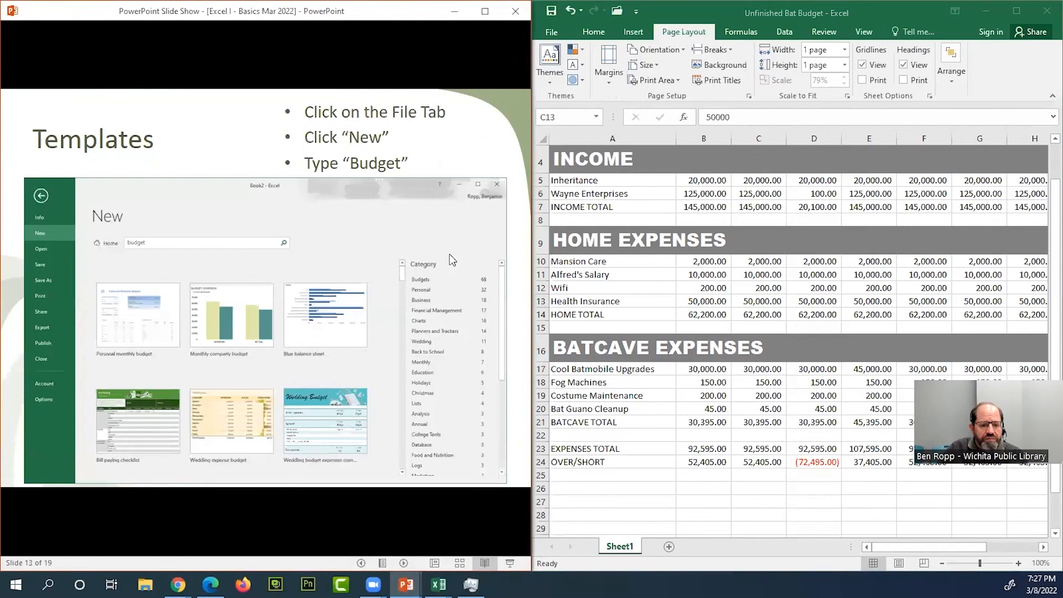
{"action": "scroll", "coordinate": [451, 256], "scroll_direction": "down", "scroll_amount": 3}
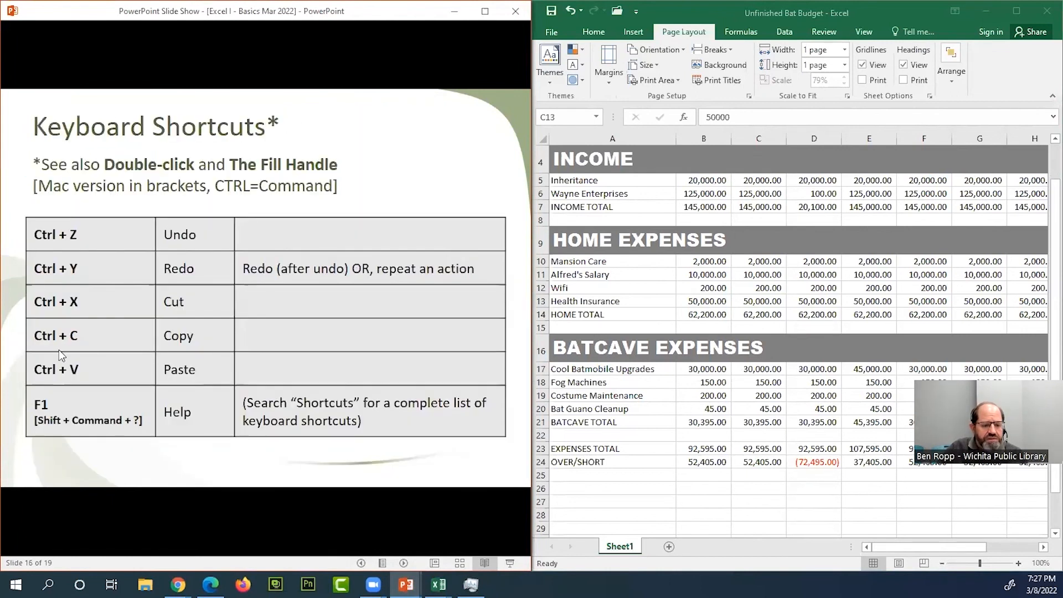
{"action": "key", "text": "F1"}
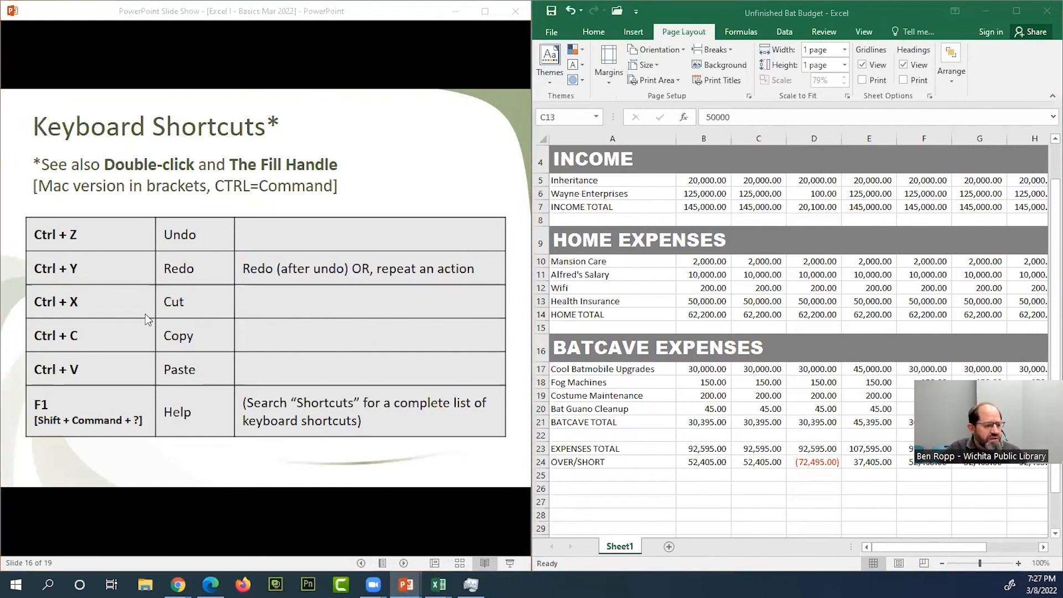